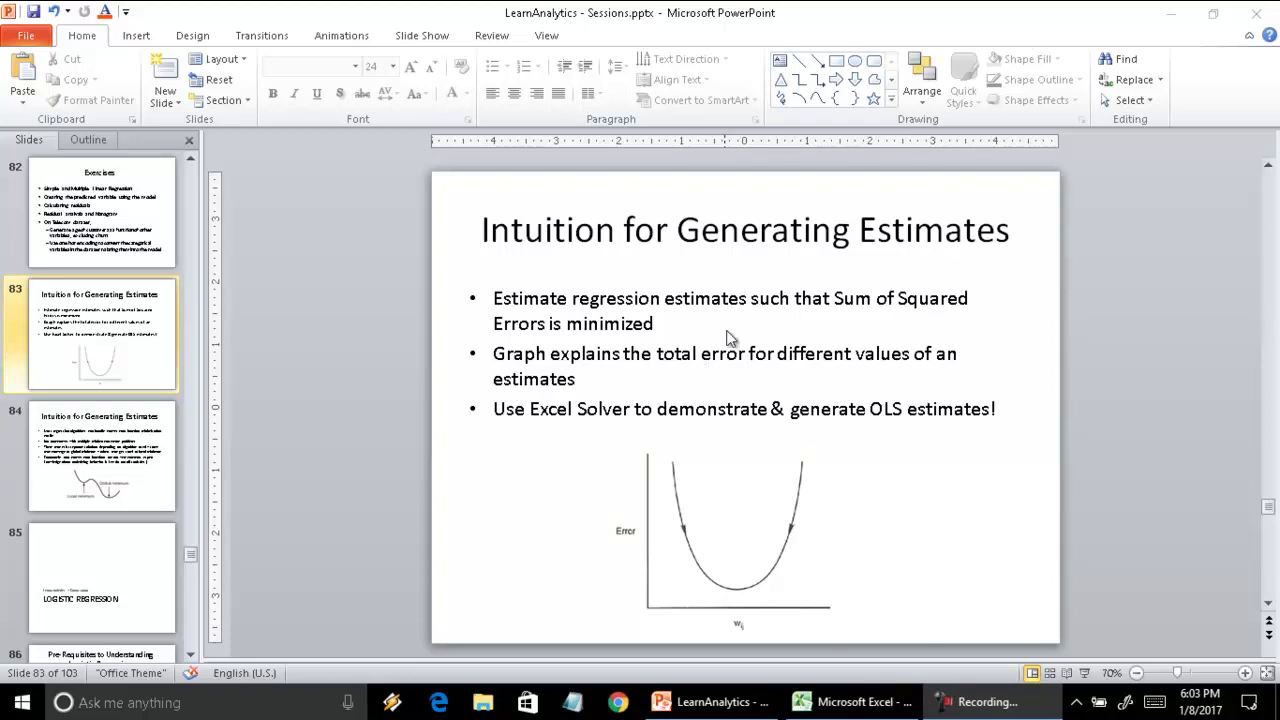
# Step: Switch to the car_sales workbook in Excel and copy the fuel_cap and mpg columns from Sheet1 into Sheet2 starting at A1
pyautogui.click(845, 710)
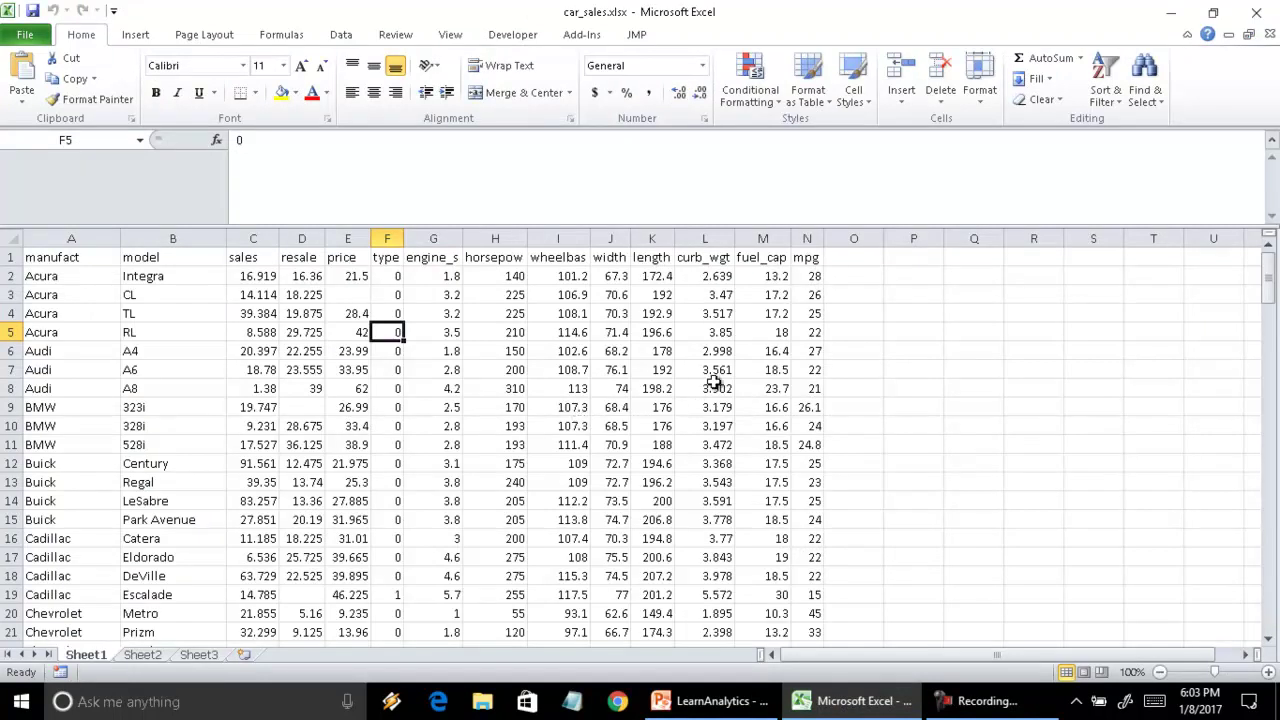
pyautogui.click(812, 280)
pyautogui.click(818, 258)
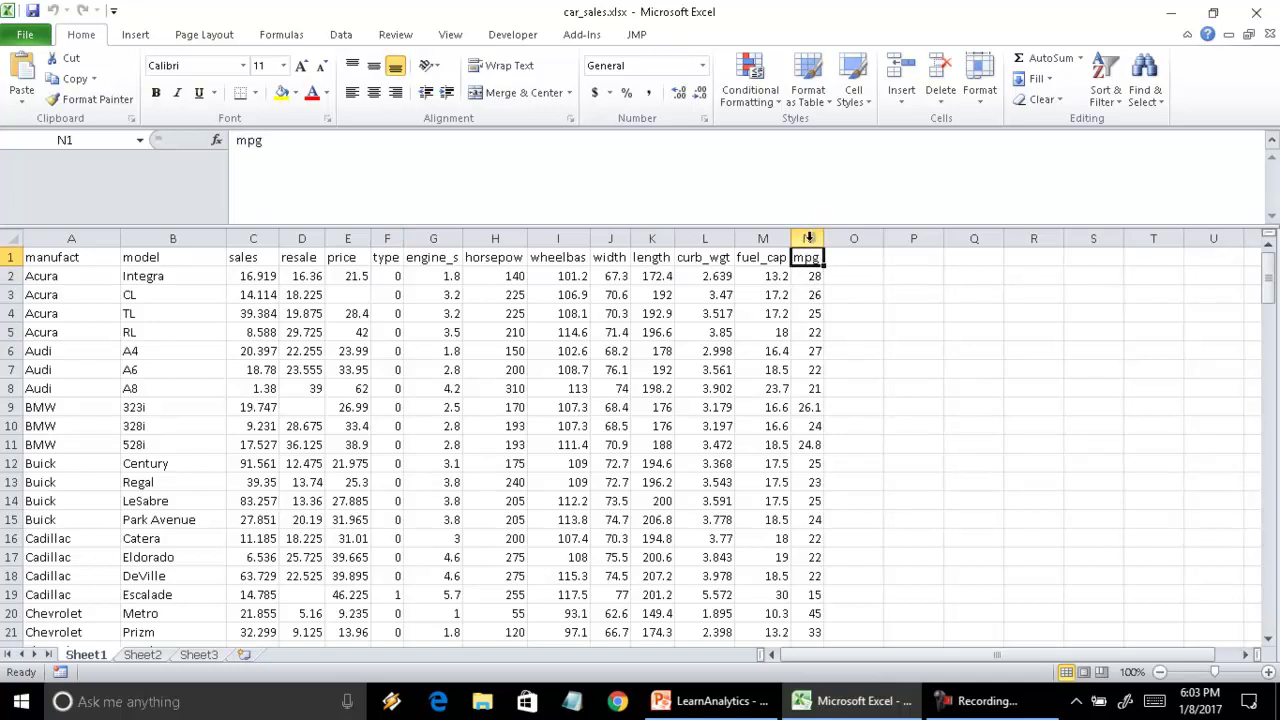
pyautogui.click(809, 236)
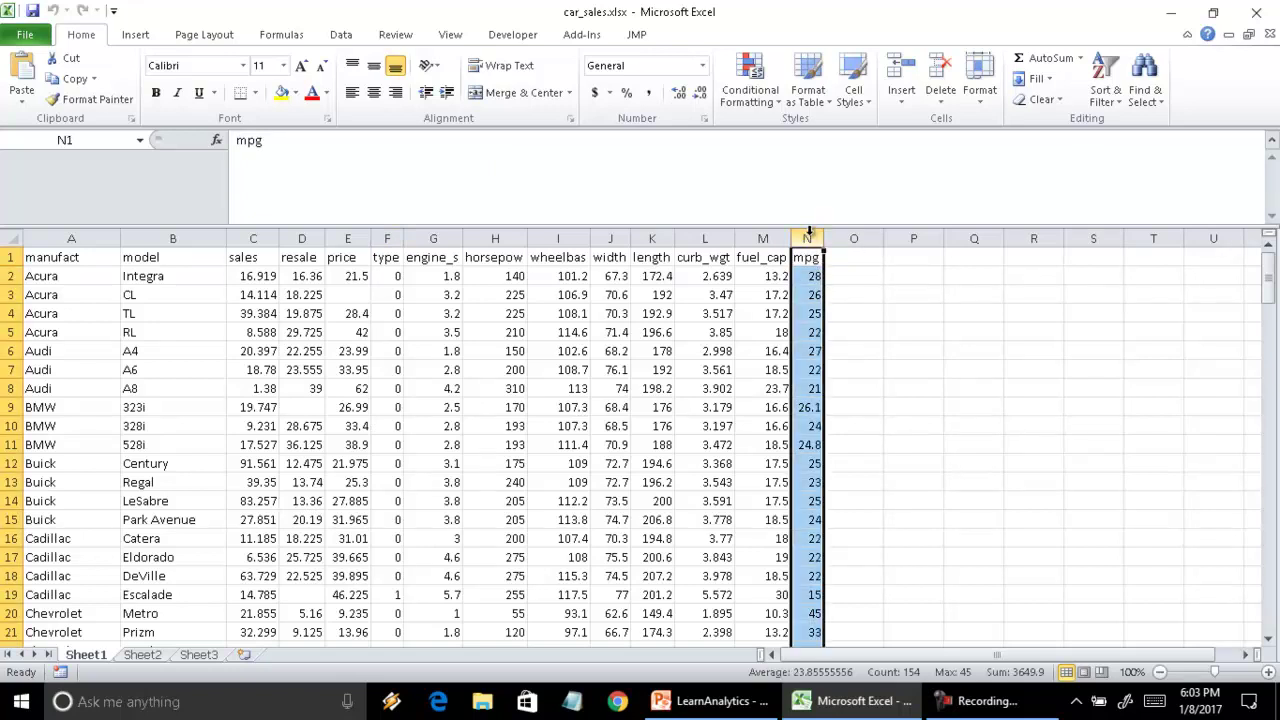
pyautogui.click(765, 238)
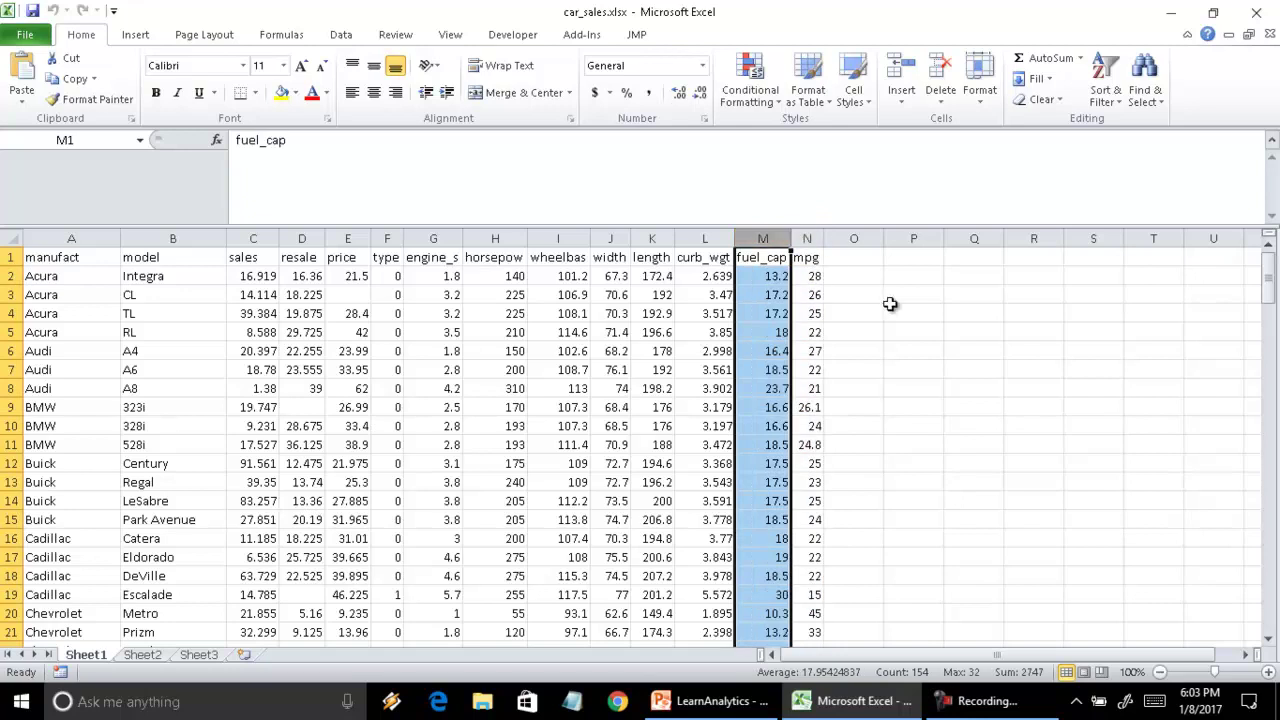
pyautogui.moveTo(766, 237); pyautogui.dragTo(806, 256)
pyautogui.hotkey('ctrl', 'c')
pyautogui.click(145, 657)
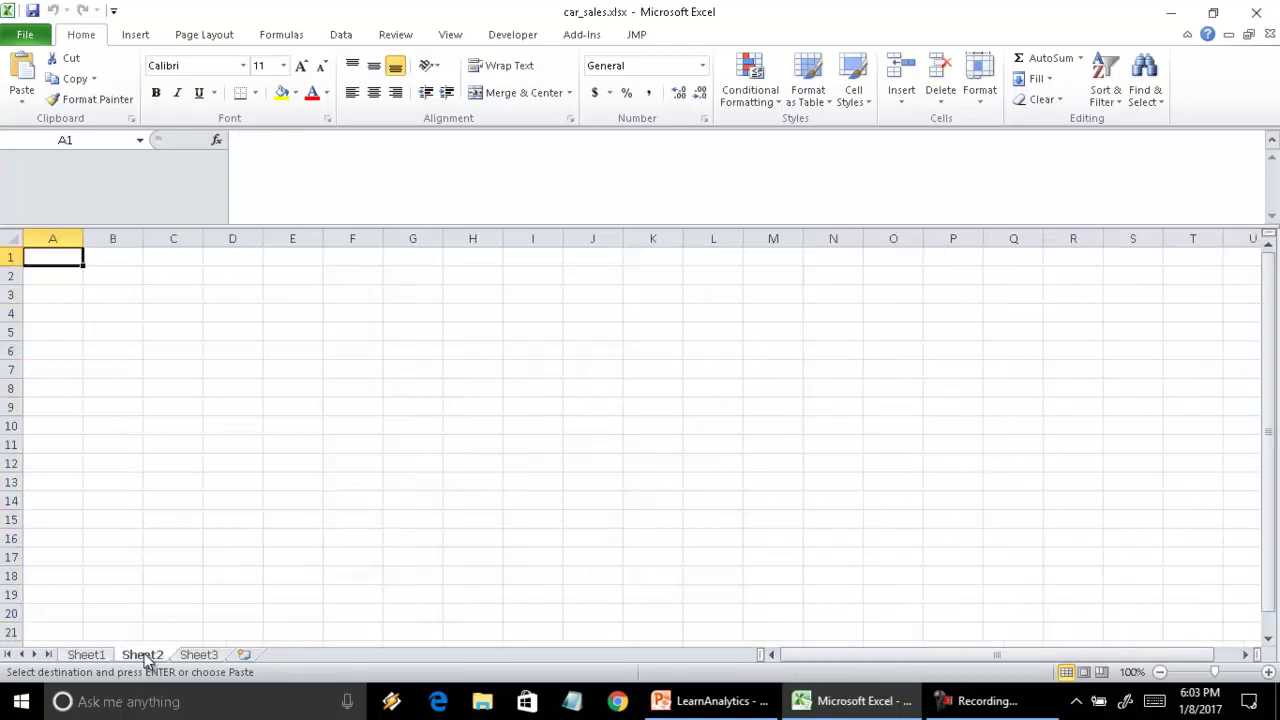
pyautogui.hotkey('ctrl', 'v')
pyautogui.click(254, 423)
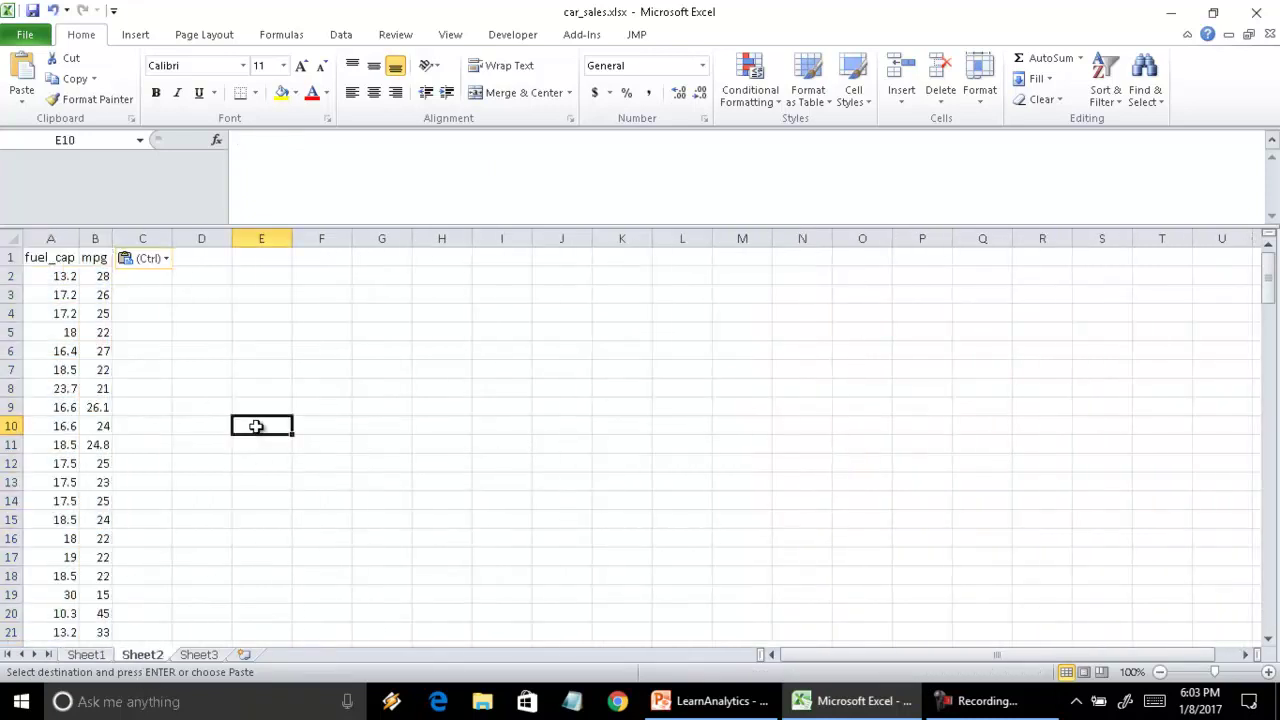
# Step: Enter the coefficient labels Intercept in E2 and fuel_cap in E3
pyautogui.click(260, 290)
pyautogui.click(314, 296)
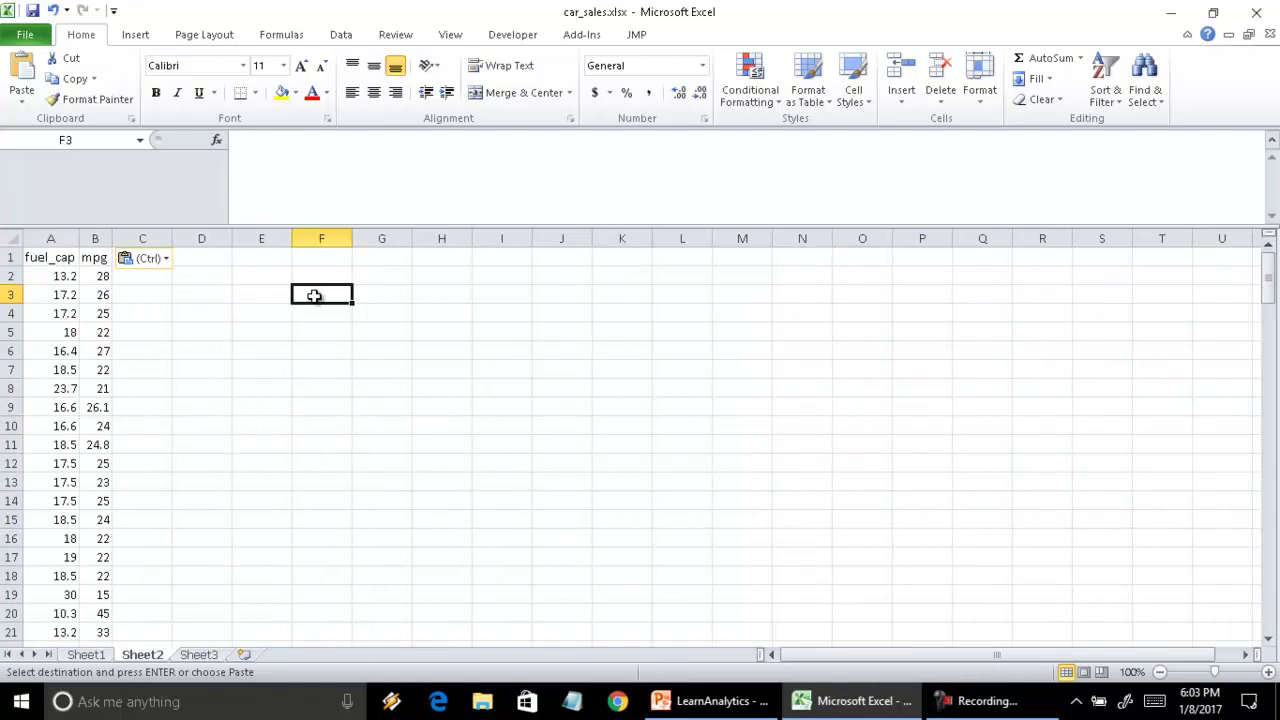
pyautogui.click(268, 284)
pyautogui.write('Intercept')
pyautogui.press('Return')
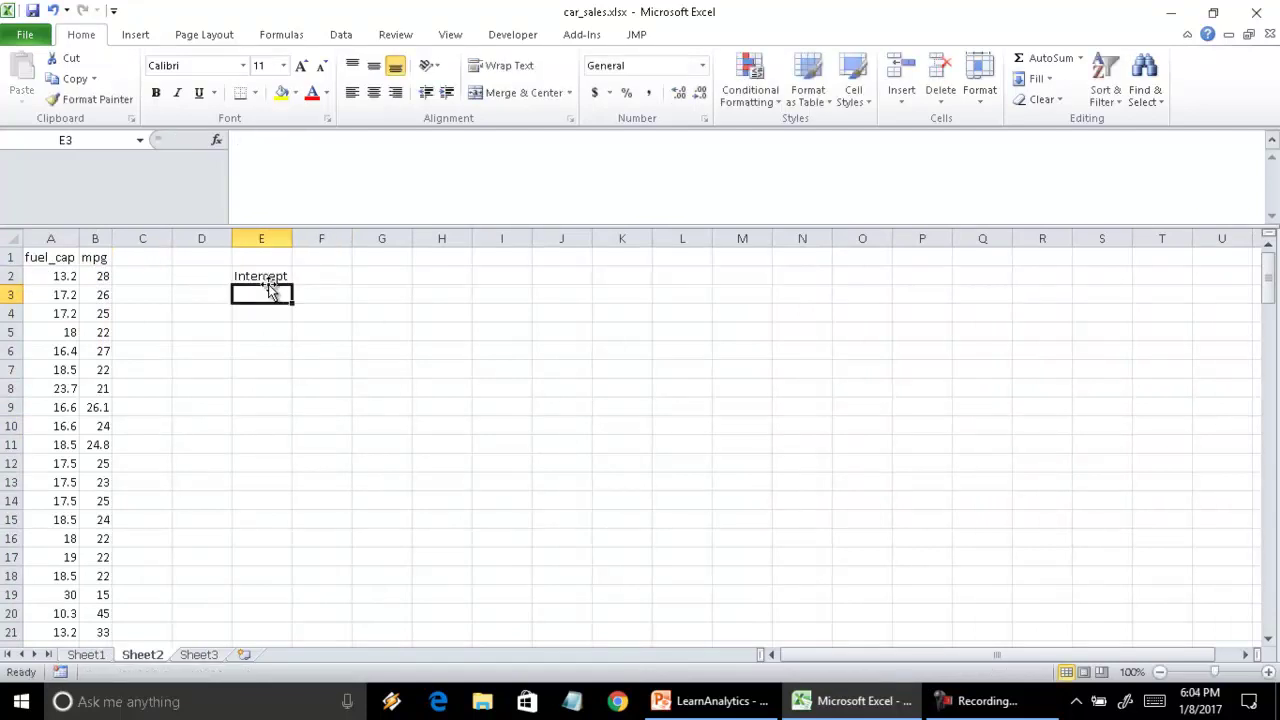
pyautogui.write('fuel_')
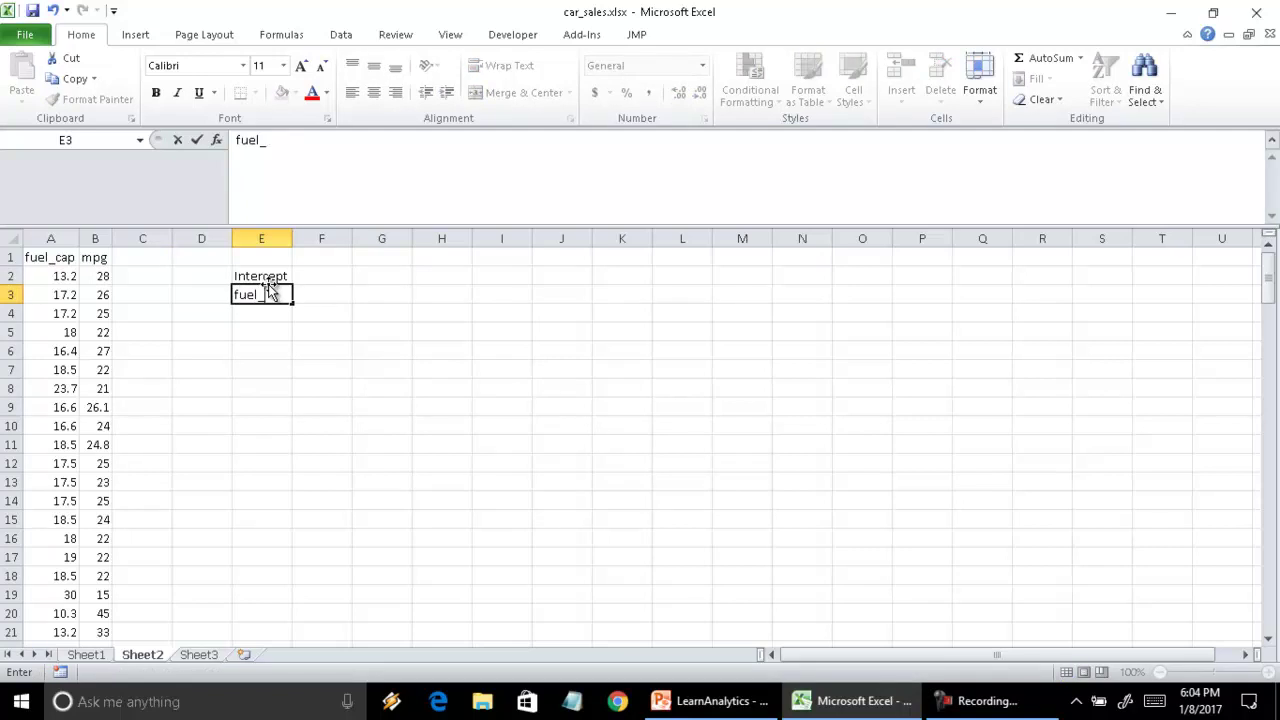
pyautogui.write('cap')
pyautogui.press('Return')
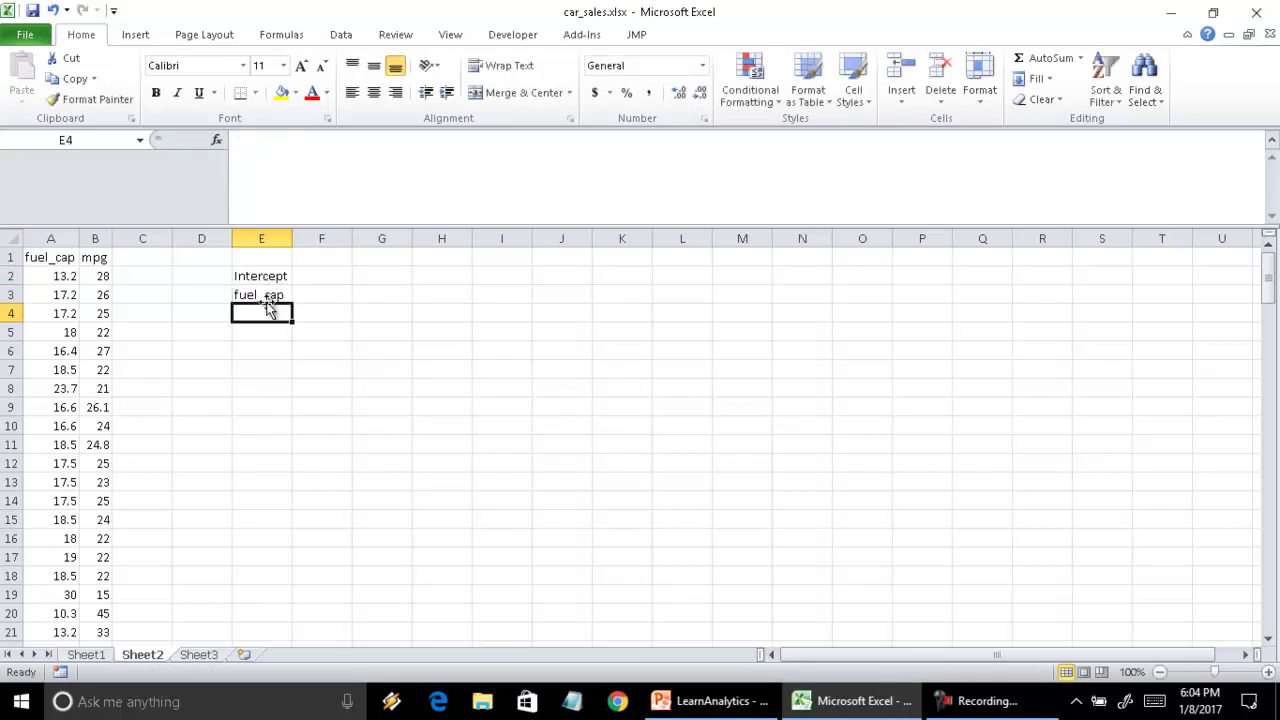
# Step: Add the column header "pred mpg" in C1
pyautogui.click(148, 257)
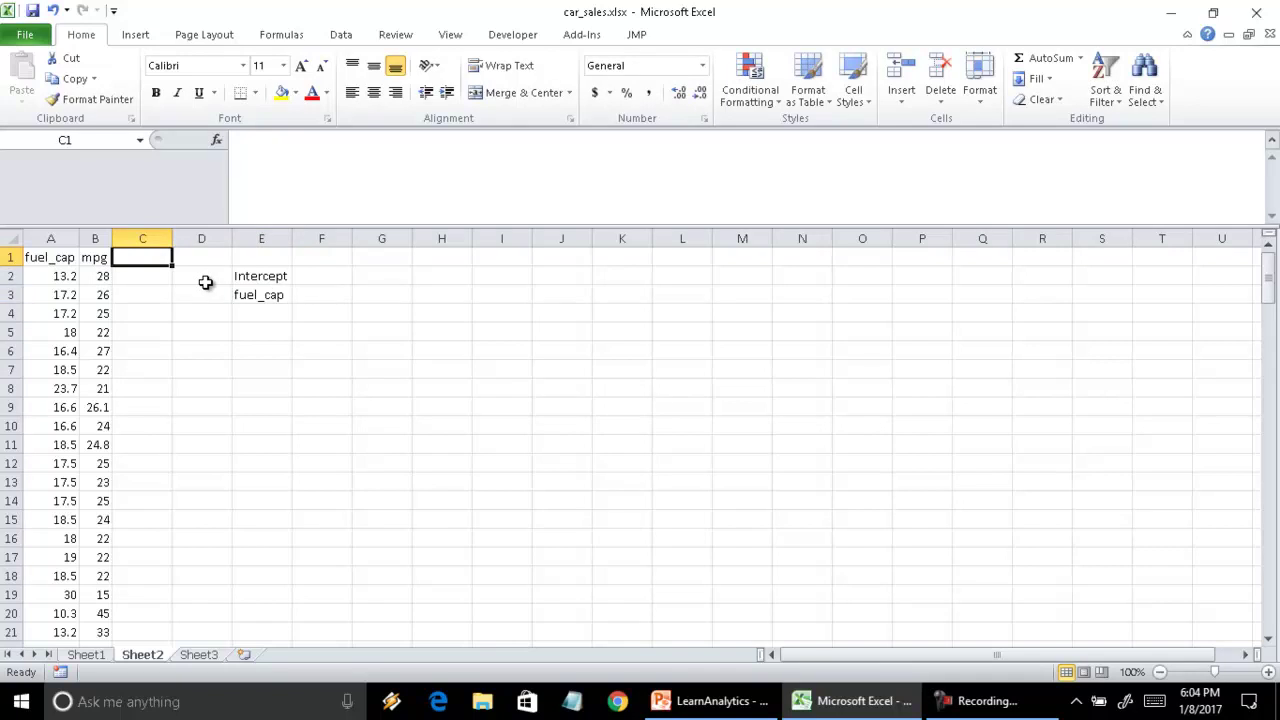
pyautogui.write('pred mpg')
pyautogui.press('Return')
# Step: Enter the starting estimates beside their labels: 10 for Intercept in F2 and 5 for fuel_cap in F3
pyautogui.press('Right')
pyautogui.press('Right')
pyautogui.press('Right')
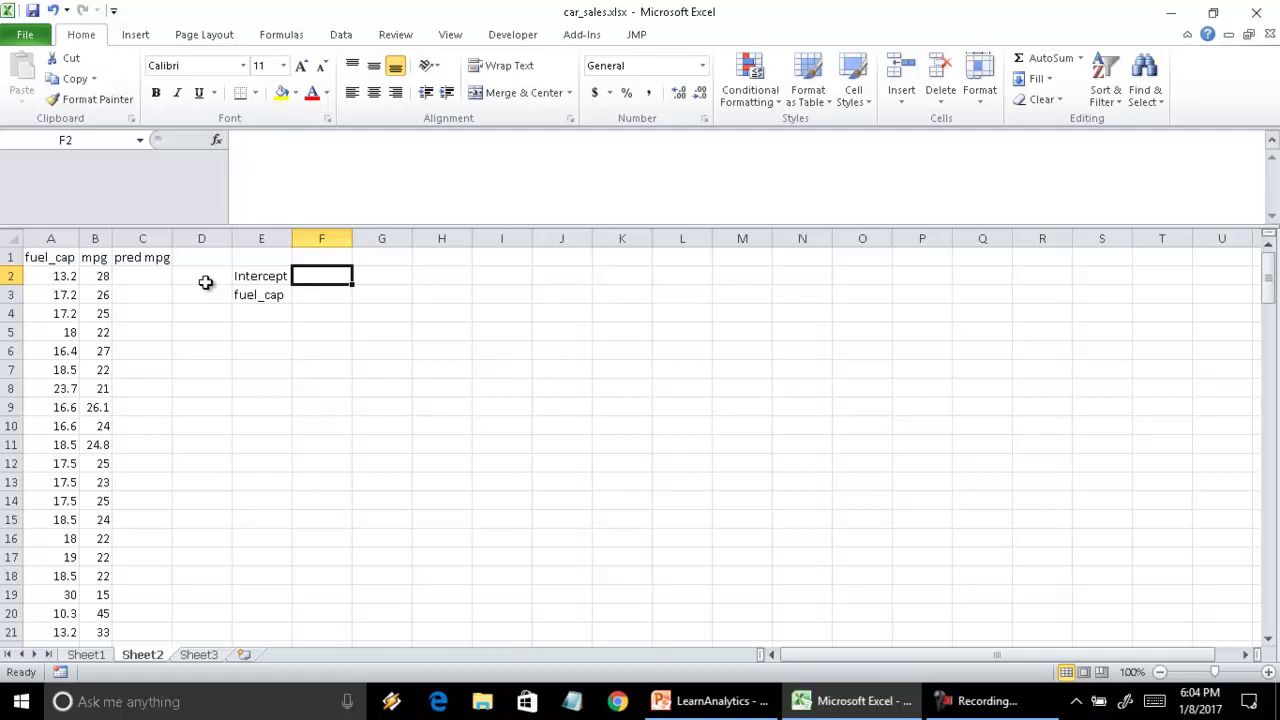
pyautogui.write('10')
pyautogui.press('Return')
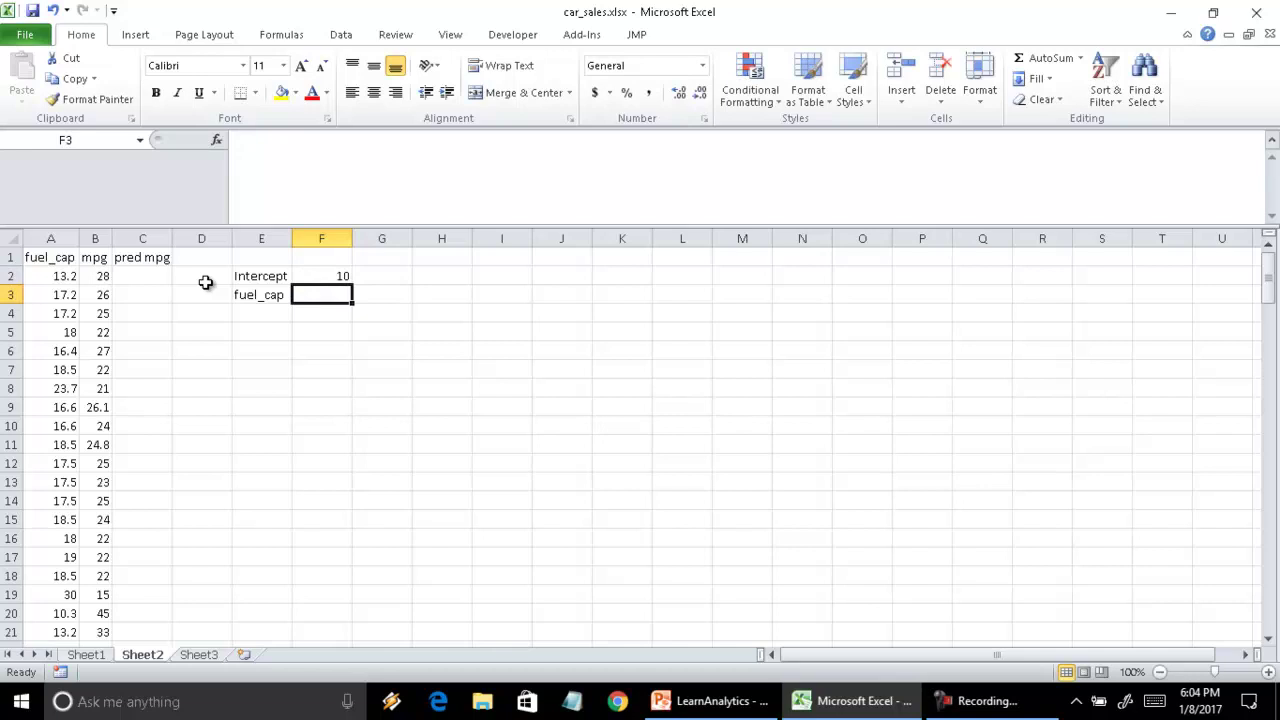
pyautogui.write('5')
pyautogui.press('Return')
# Step: Calculate the first predicted mpg in C2 with the formula =$F$2+$F$3*A2
pyautogui.press('Left')
pyautogui.press('Left')
pyautogui.press('Left')
pyautogui.press('Up')
pyautogui.press('Up')
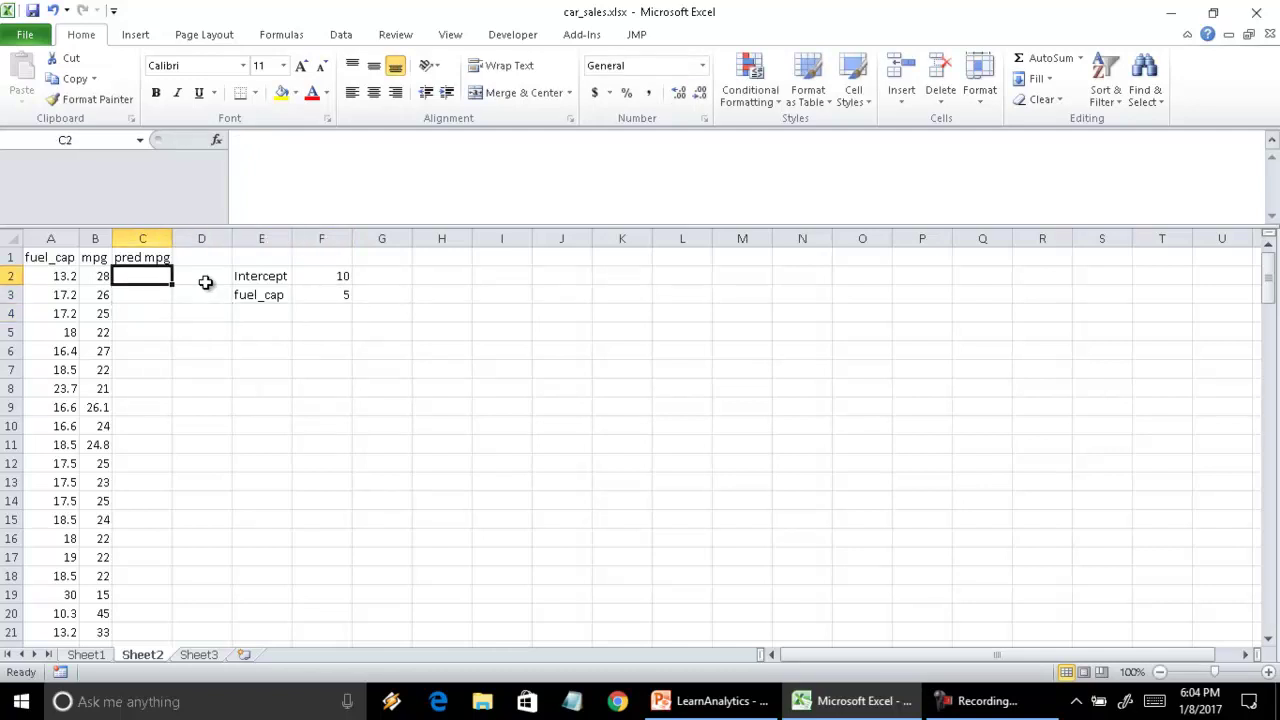
pyautogui.write('=')
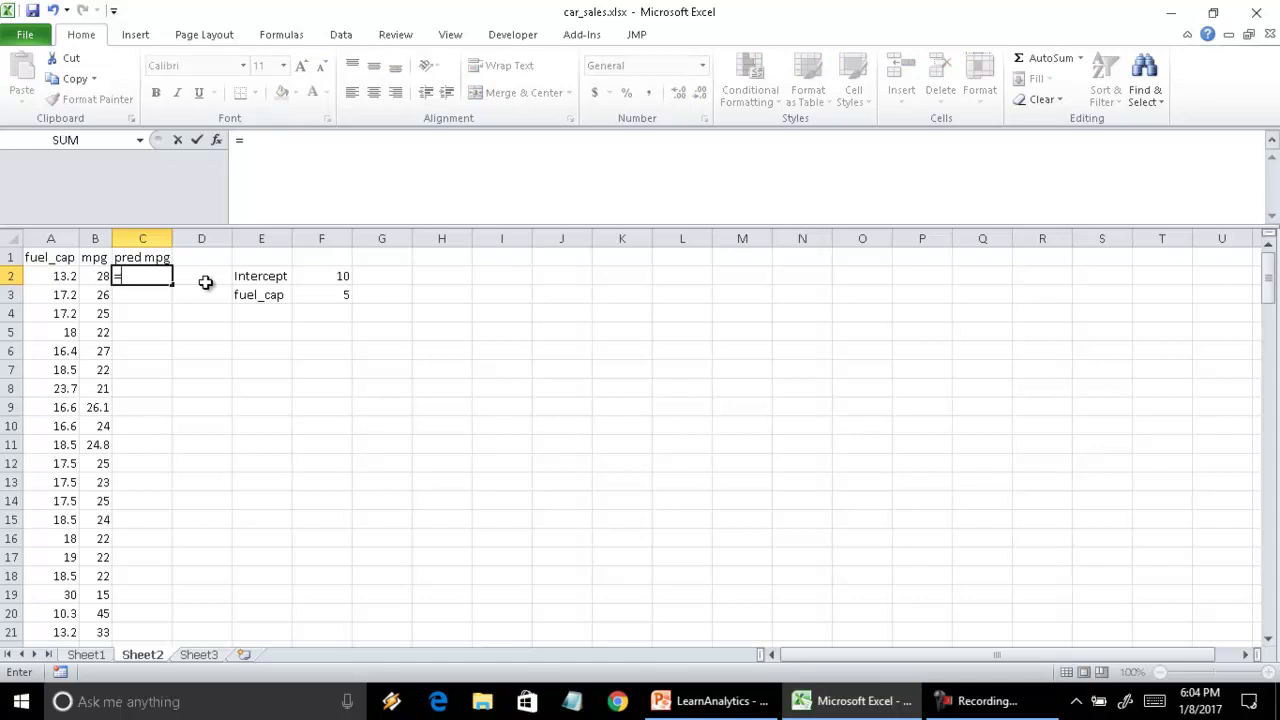
pyautogui.press('Right')
pyautogui.press('Right')
pyautogui.press('Right')
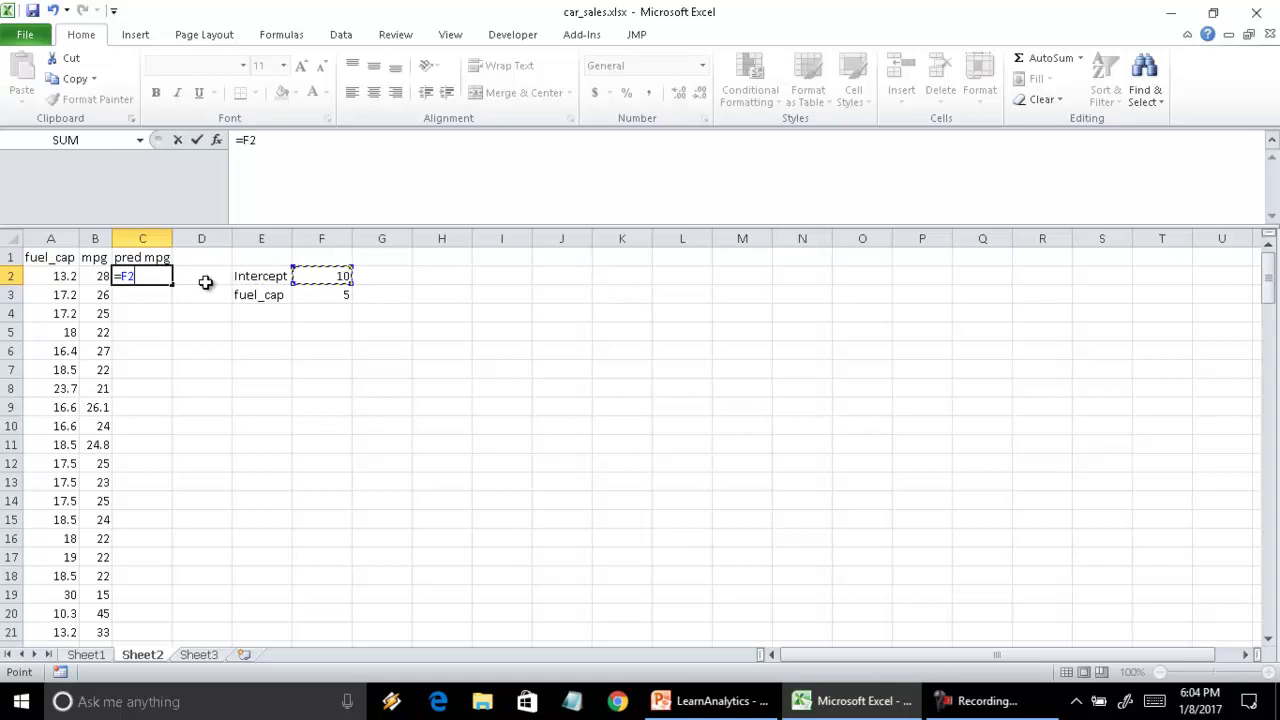
pyautogui.press('F4')
pyautogui.write('+')
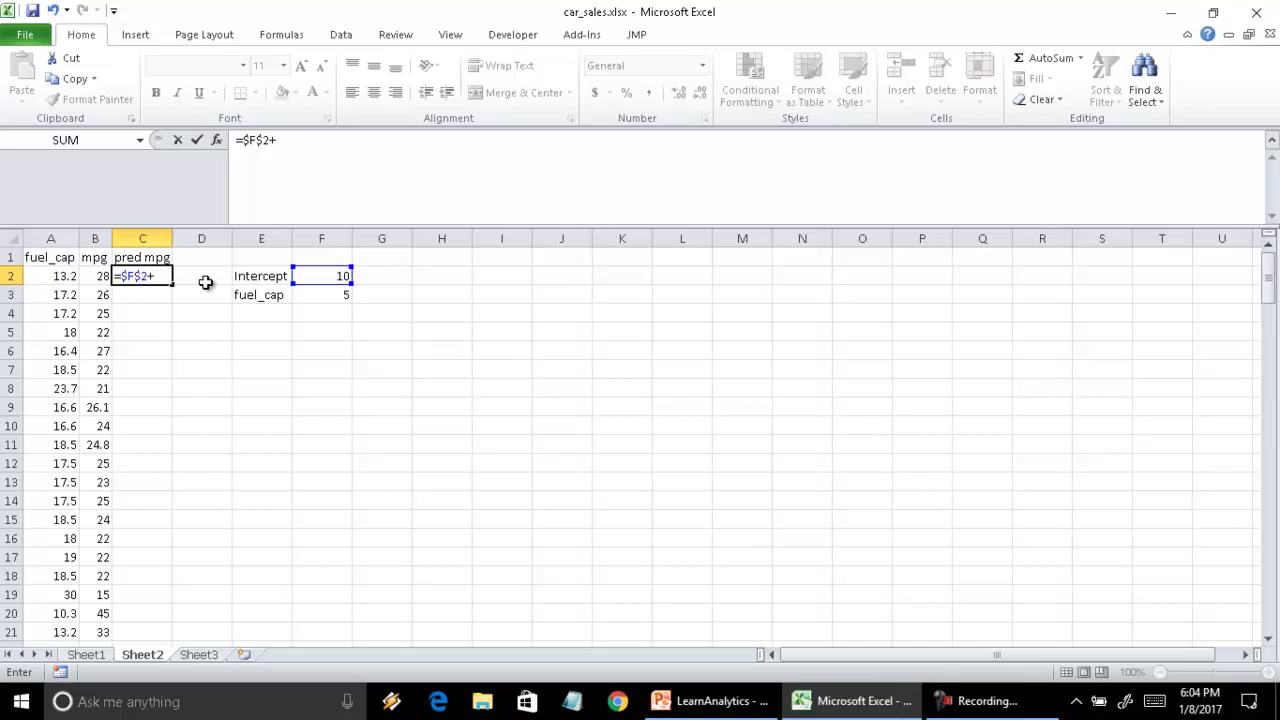
pyautogui.click(343, 295)
pyautogui.press('F4')
pyautogui.write('*A2')
pyautogui.press('Return')
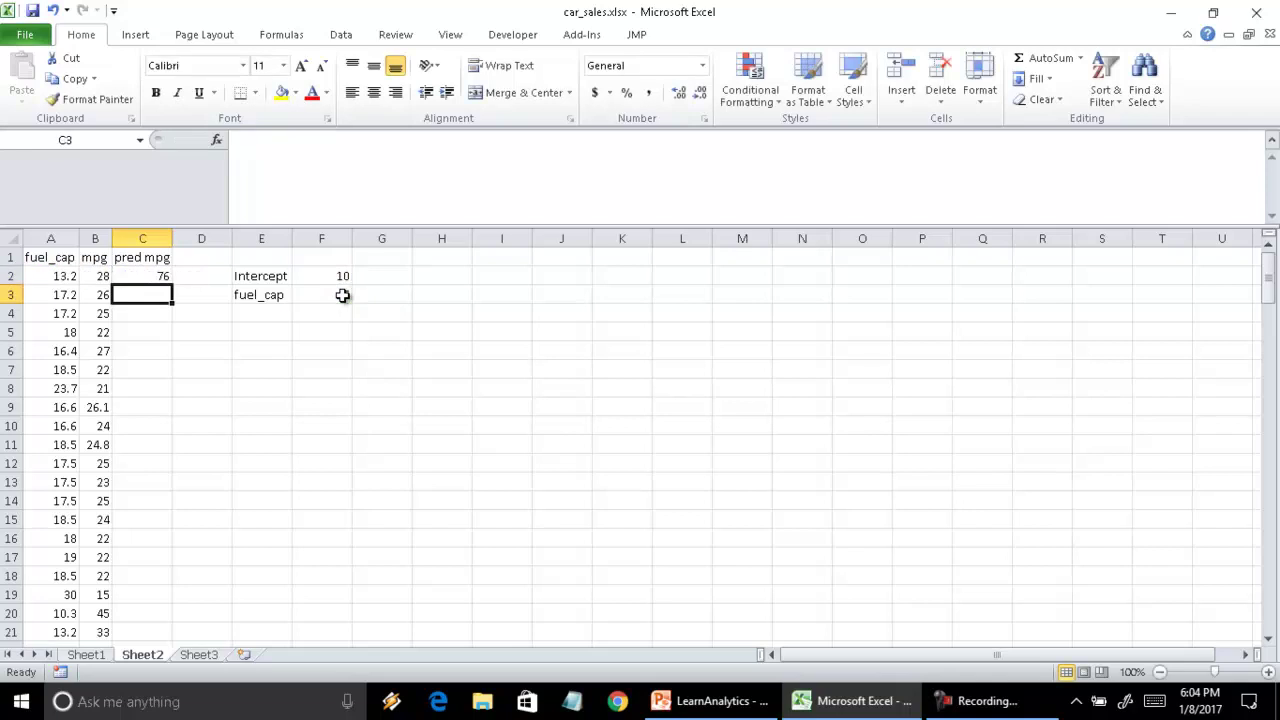
# Step: Fill the C2 formula down the pred mpg column and check the cell references in C8
pyautogui.press('Up')
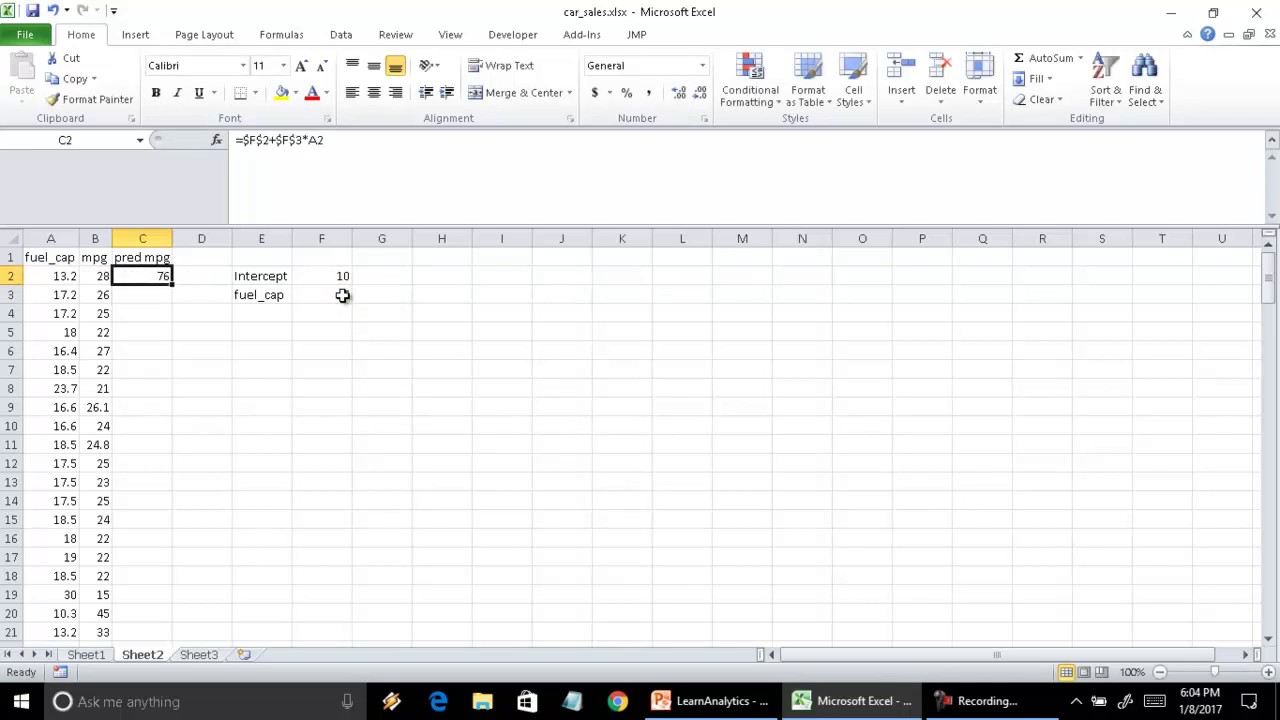
pyautogui.doubleClick(171, 283)
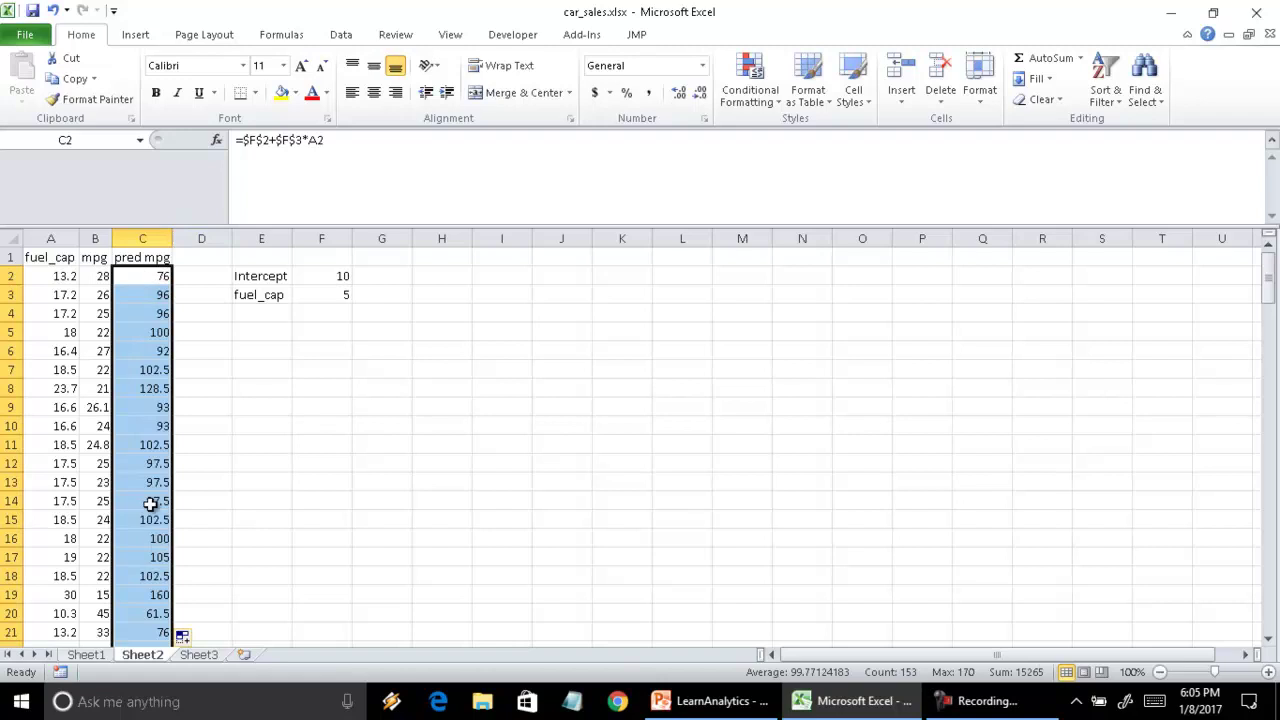
pyautogui.doubleClick(142, 395)
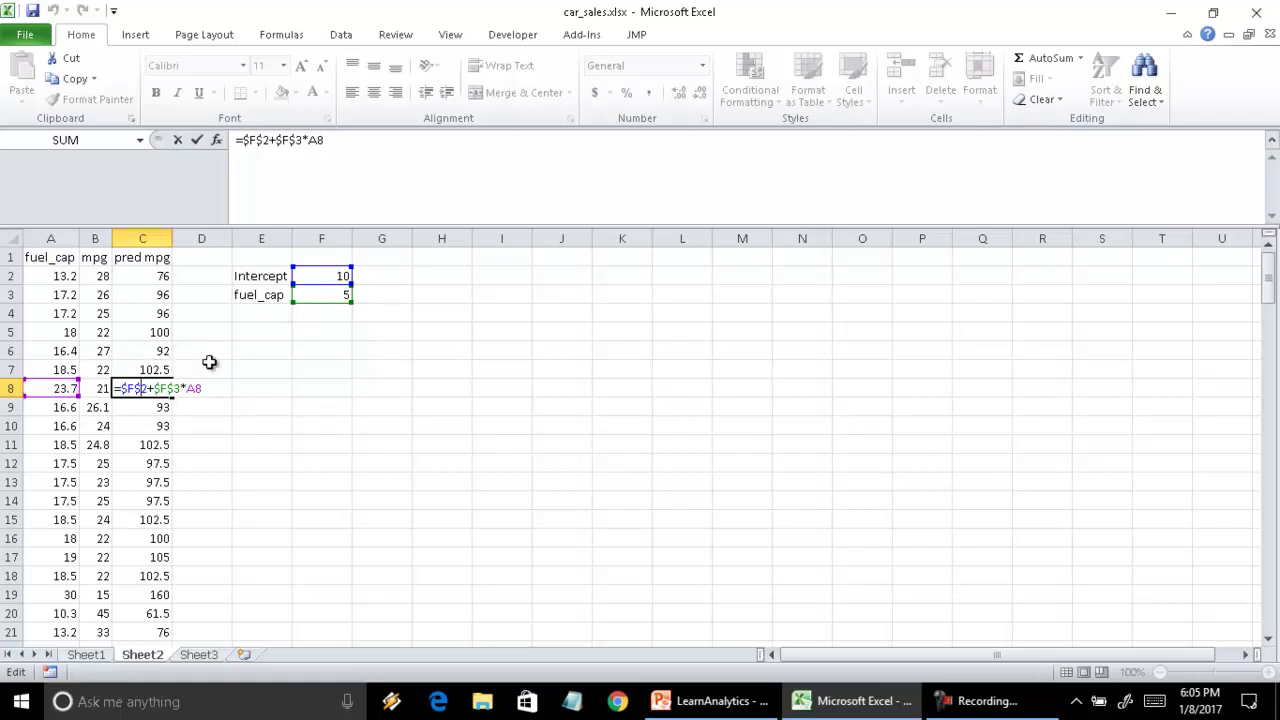
pyautogui.hotkey('ctrl', 'Return')
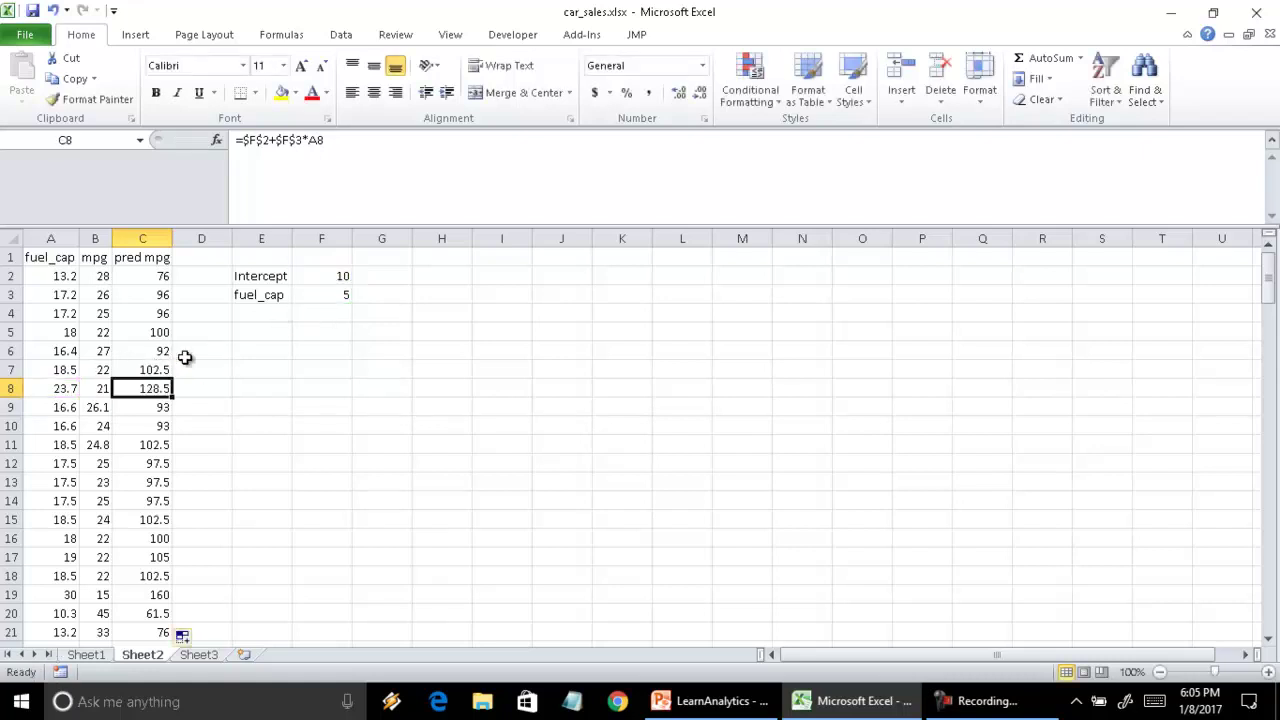
# Step: Insert a blank column before the coefficient labels in column E
pyautogui.click(266, 233)
pyautogui.rightClick(266, 233)
pyautogui.click(330, 358)
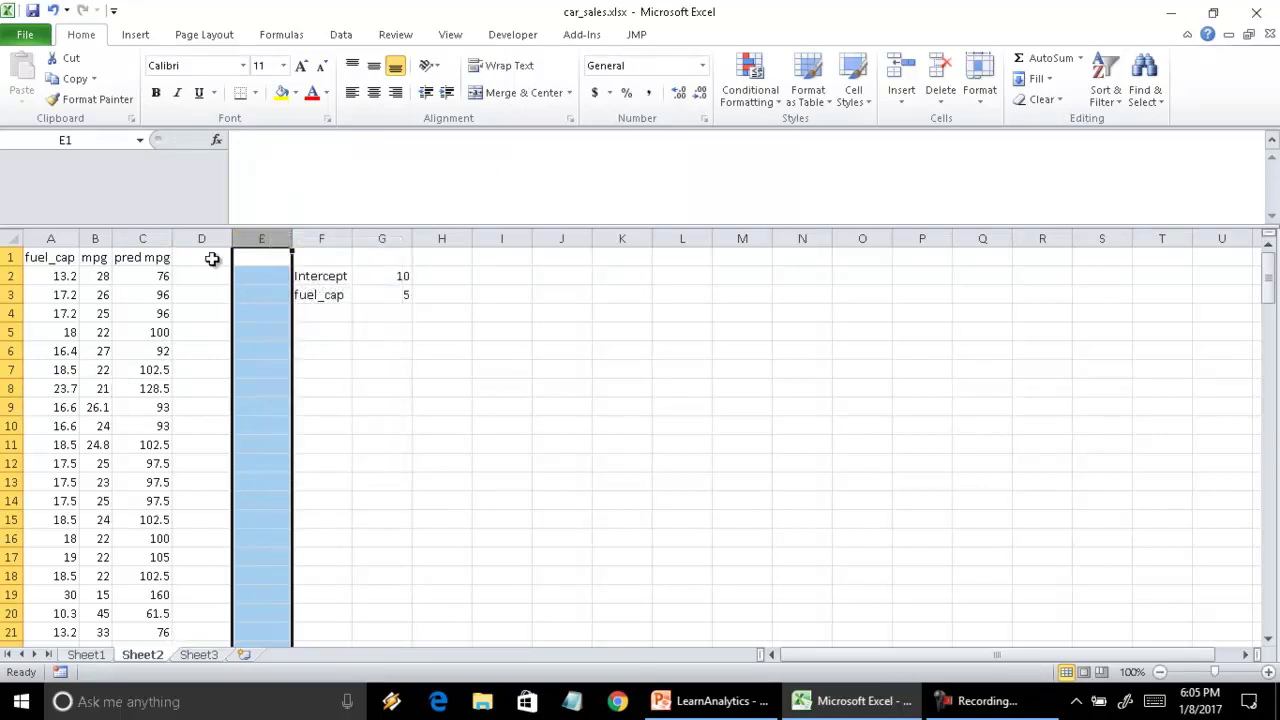
# Step: Add the column header "Squared Error" in D1
pyautogui.click(211, 259)
pyautogui.write('SSE')
pyautogui.press('BackSpace')
pyautogui.press('BackSpace')
pyautogui.write('qu')
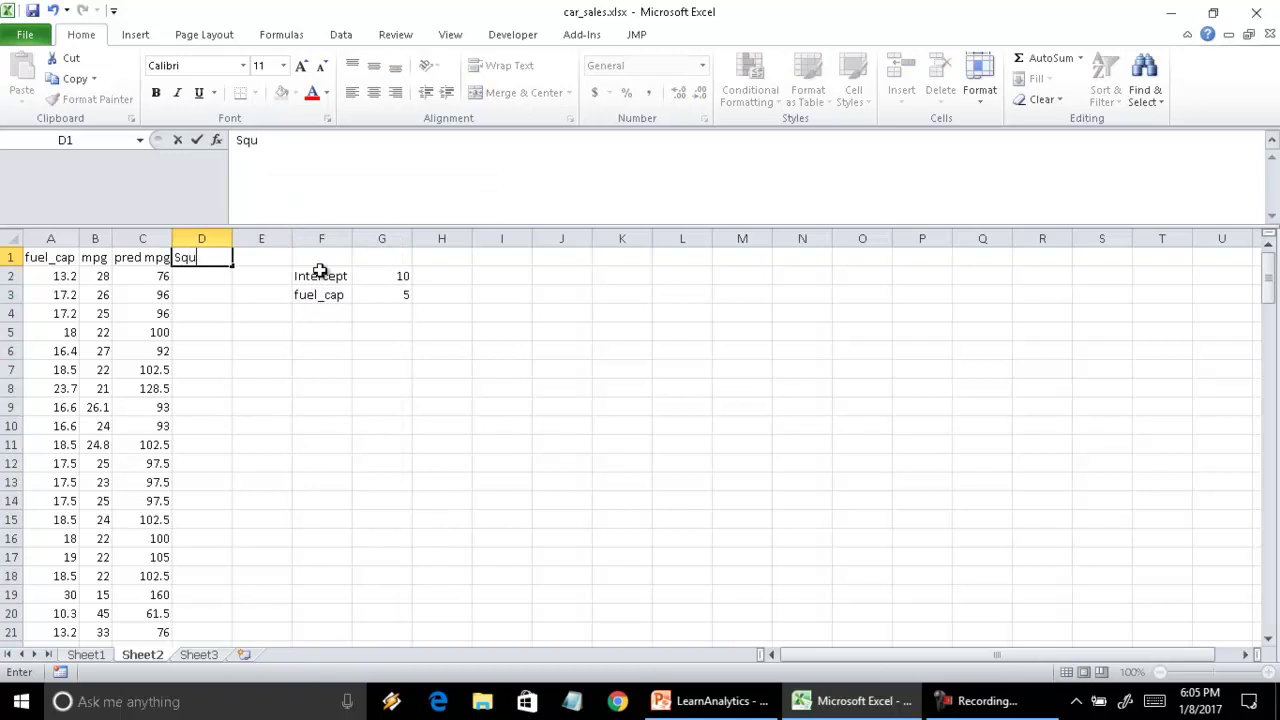
pyautogui.write('ared Error')
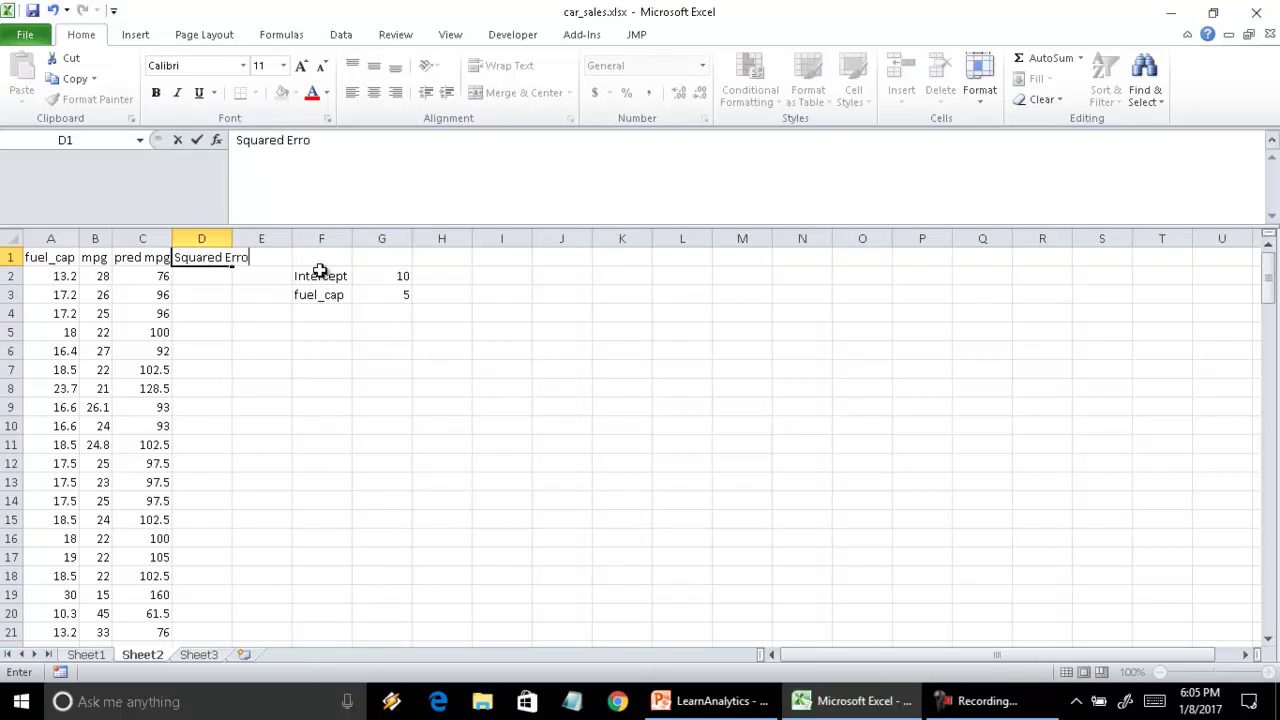
pyautogui.press('Return')
# Step: Calculate the squared error in D2 as =(C2-B2)^2 and fill the formula down the column
pyautogui.write('=(')
pyautogui.press('Left')
pyautogui.write('-')
pyautogui.press('Left')
pyautogui.press('Left')
pyautogui.write(')^2')
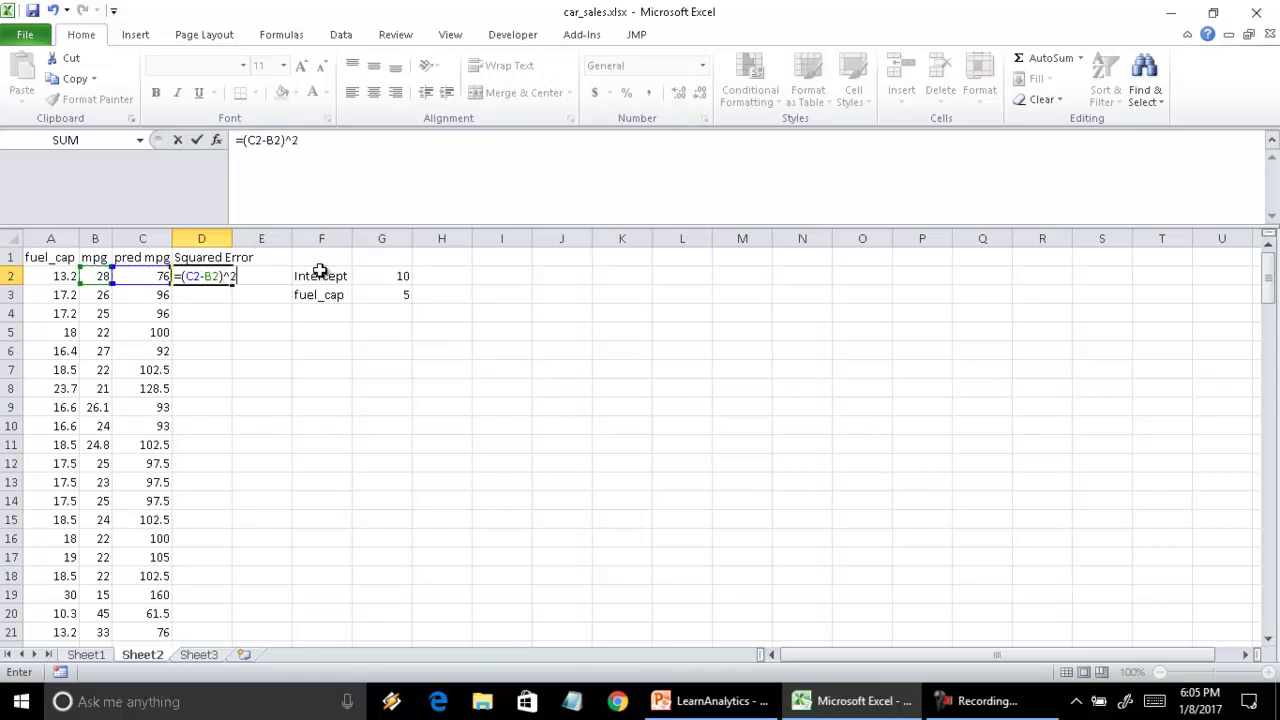
pyautogui.press('Return')
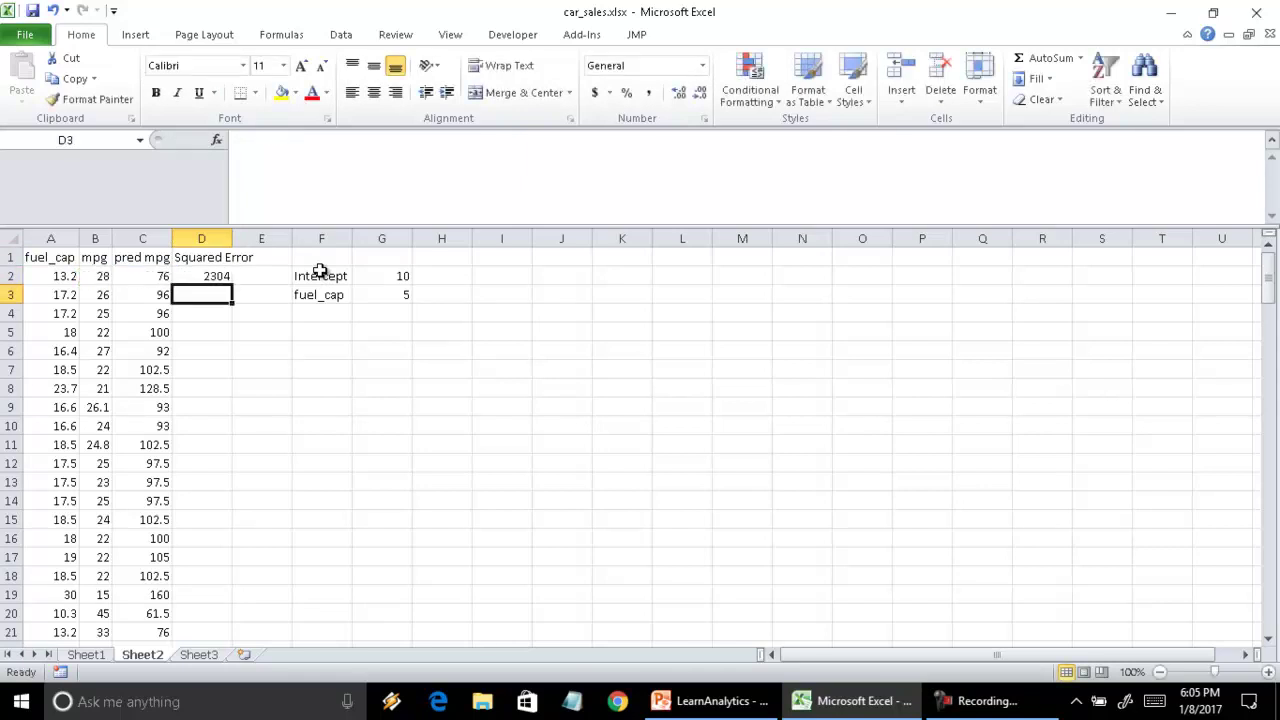
pyautogui.click(229, 278)
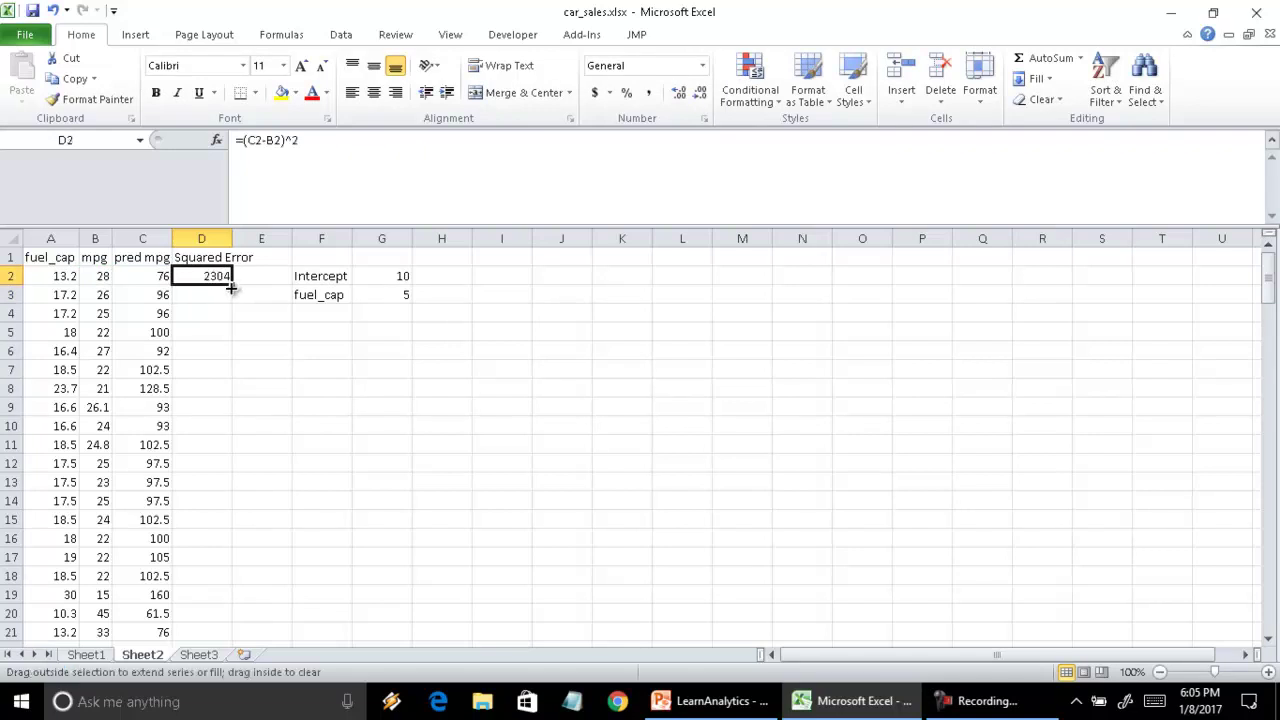
pyautogui.doubleClick(231, 284)
# Step: Add the label SSE in F4 below the coefficient labels
pyautogui.click(304, 310)
pyautogui.write('SSE')
pyautogui.press('Return')
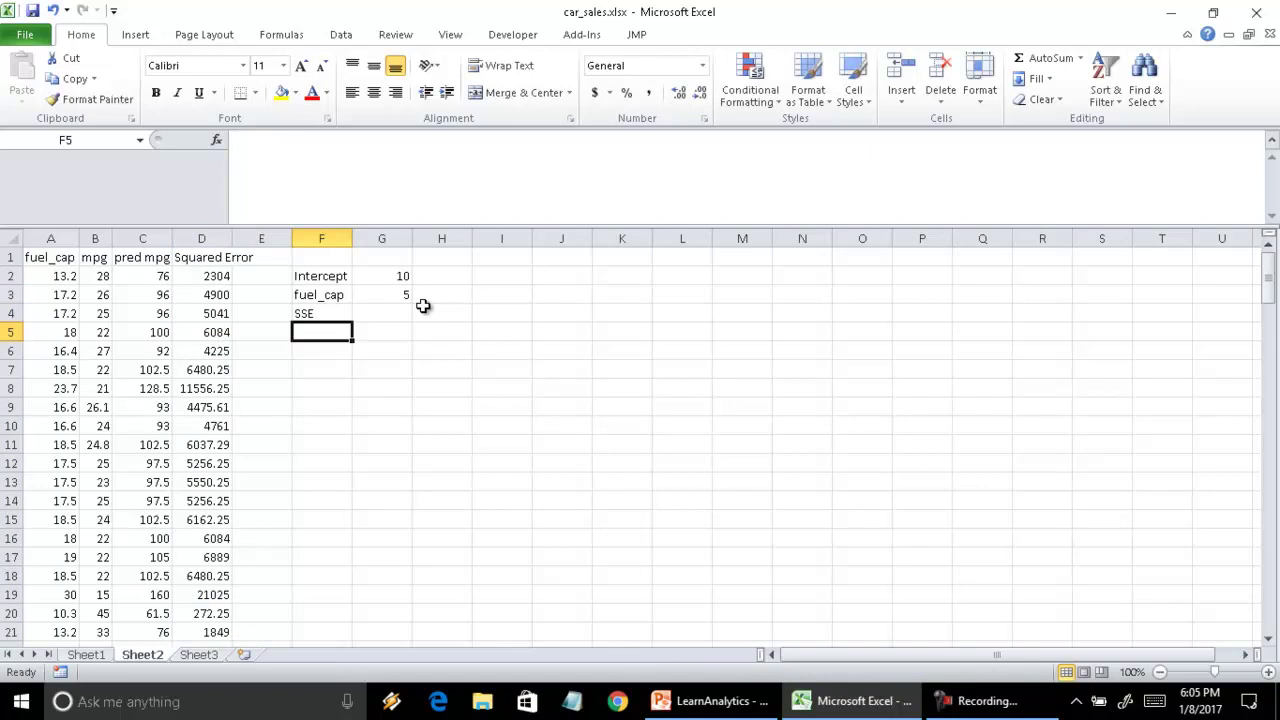
# Step: Total the squared errors beside the SSE label in G4 with =SUM(D2:D154)
pyautogui.press('Up')
pyautogui.press('Right')
pyautogui.write('=sum')
pyautogui.press('Tab')
pyautogui.press('Left')
pyautogui.press('Left')
pyautogui.press('Left')
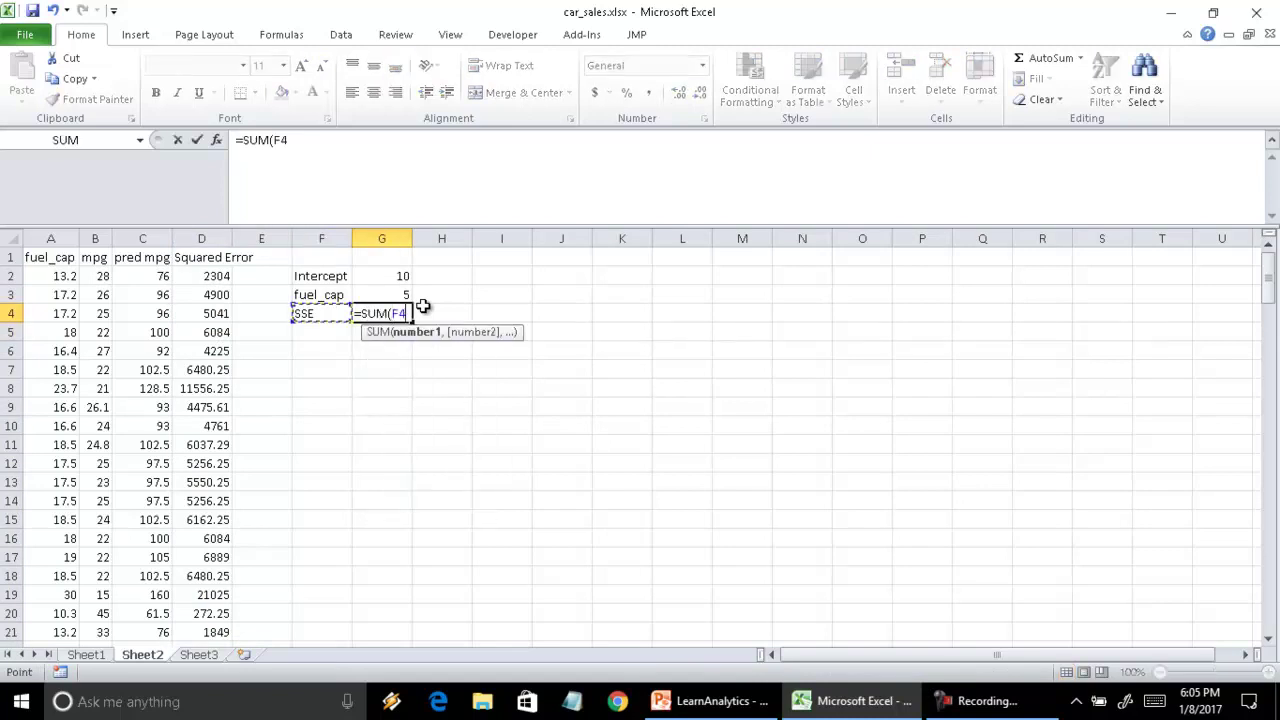
pyautogui.press('Up')
pyautogui.press('Up')
pyautogui.hotkey('ctrl', 'shift', 'Down')
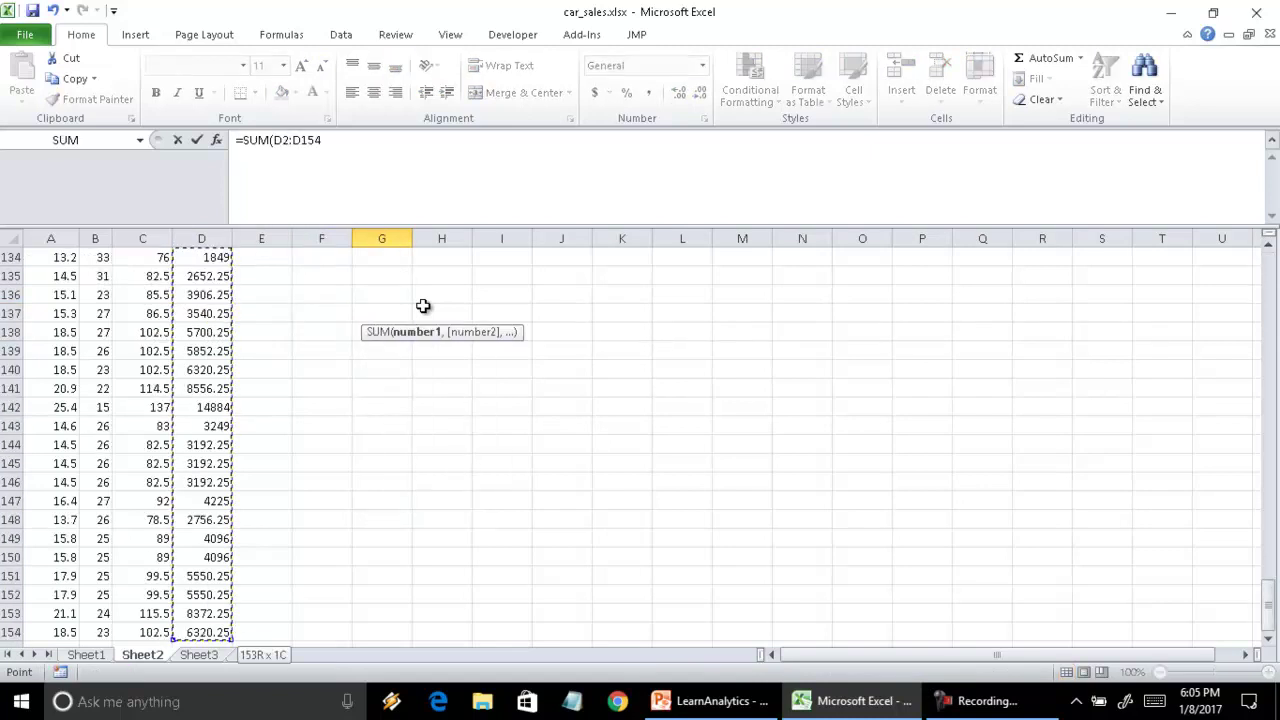
pyautogui.press('Return')
pyautogui.press('Up')
pyautogui.press('Up')
pyautogui.press('Up')
pyautogui.press('Up')
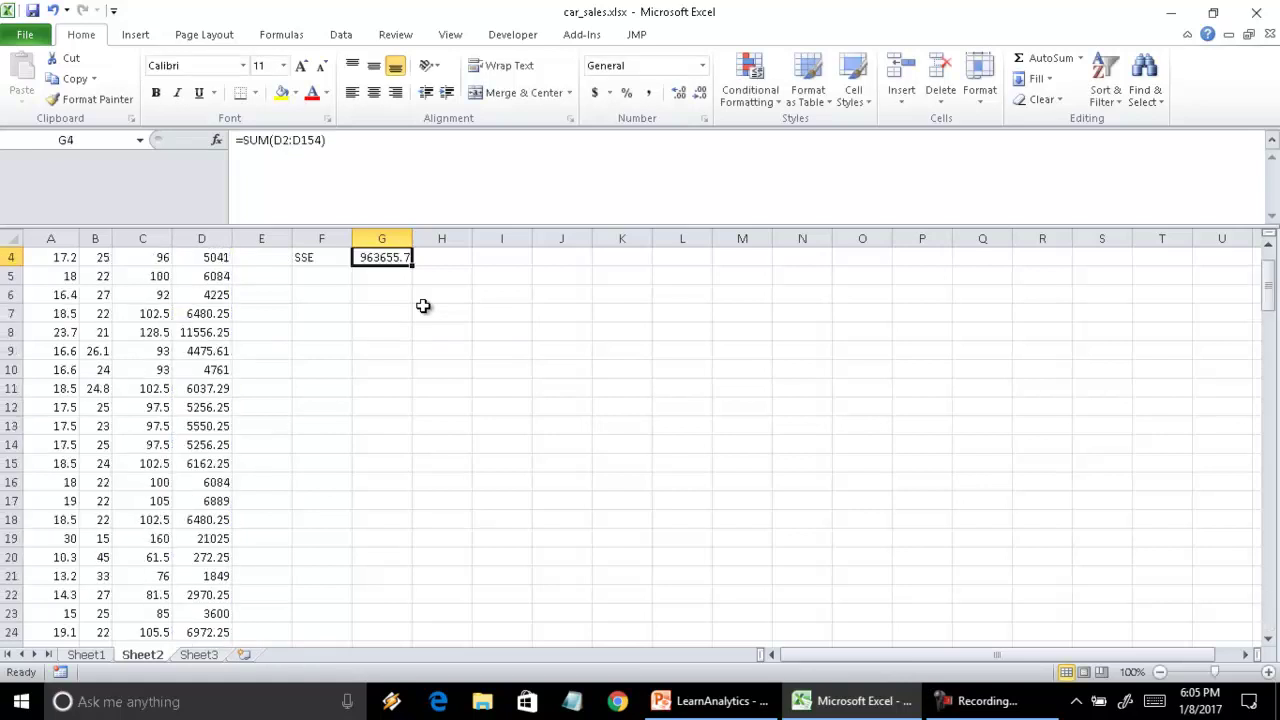
pyautogui.press('Down')
pyautogui.press('Down')
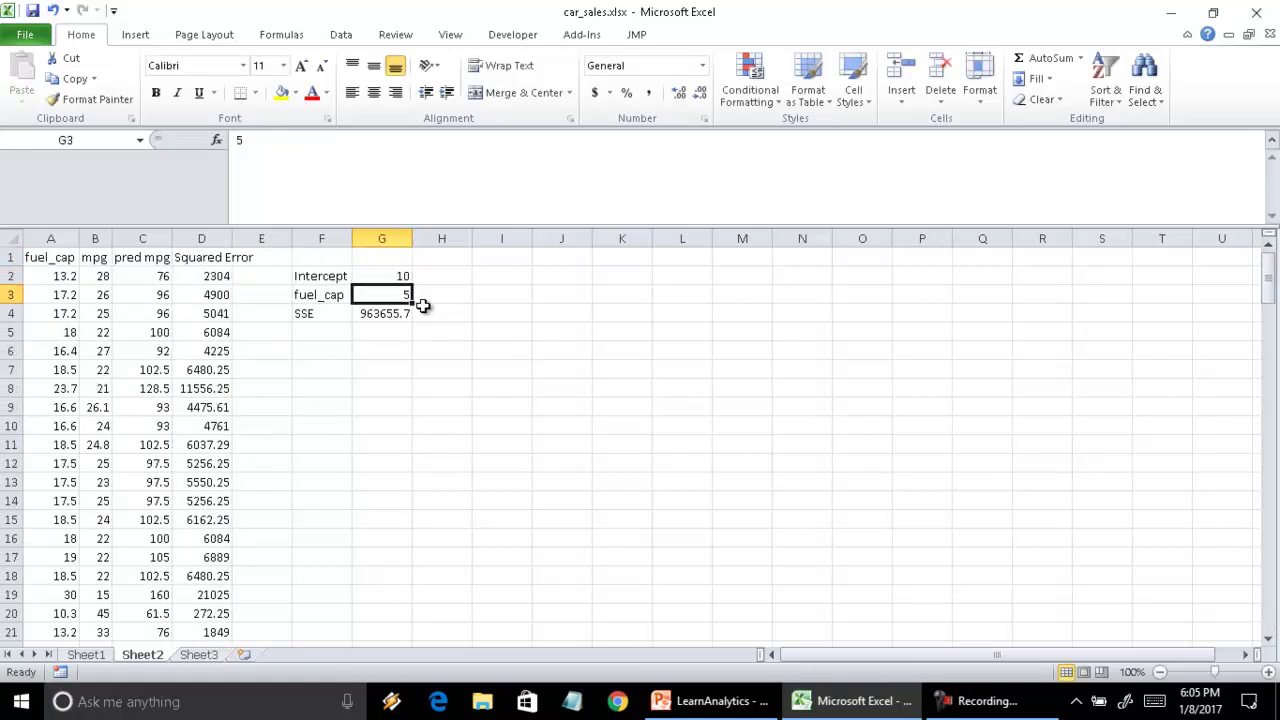
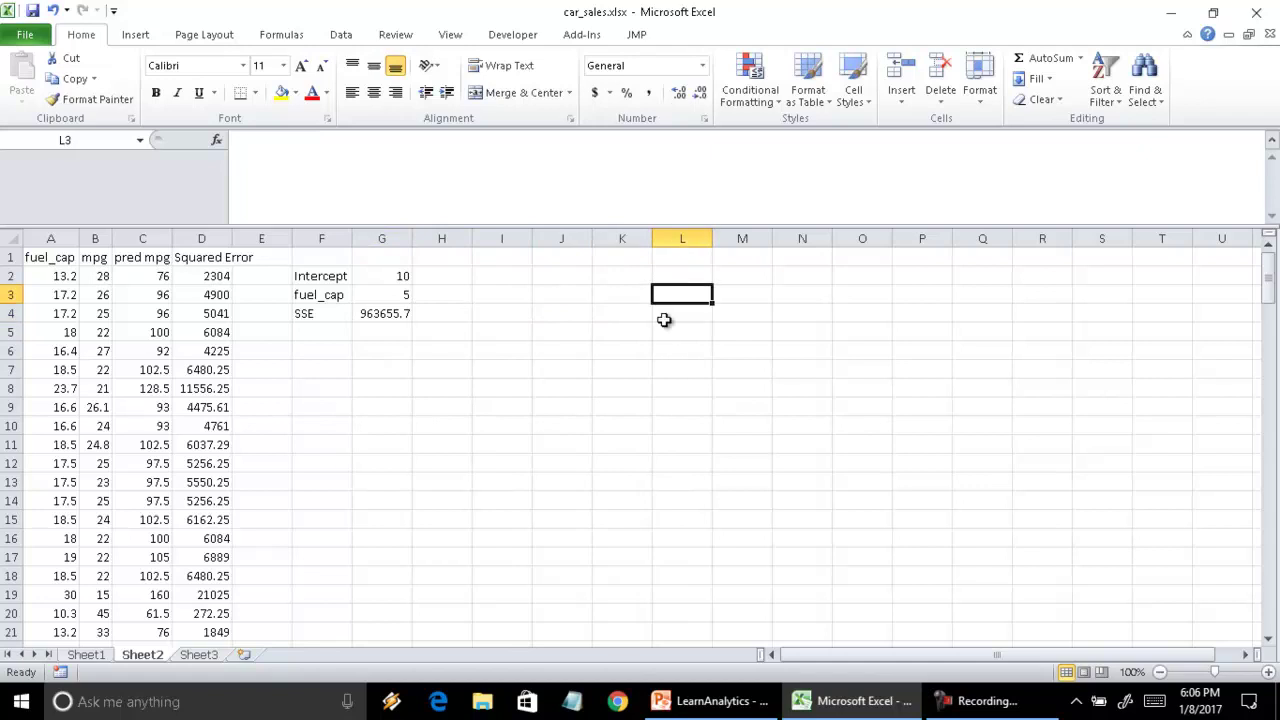
# Step: Add the headers fuel_cap in L3 and SSE in M3 for a table of trial coefficients
pyautogui.write('fuel')
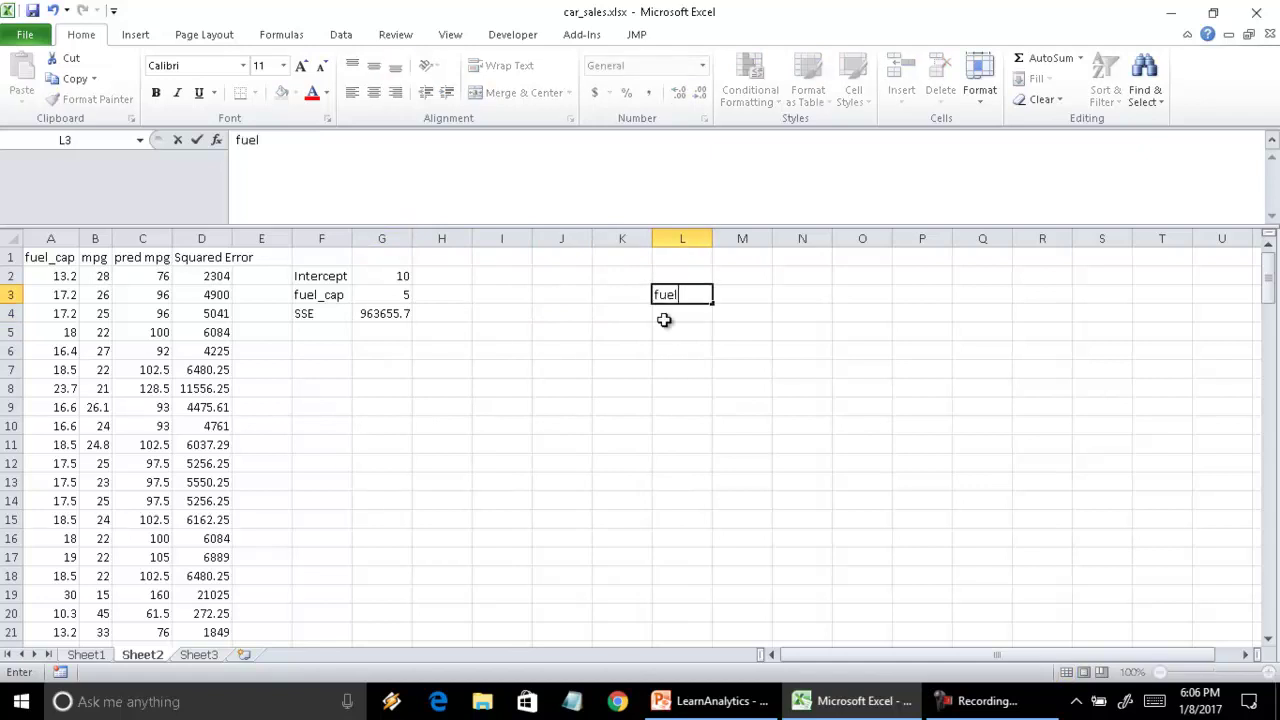
pyautogui.write('_cap')
pyautogui.press('Return')
pyautogui.press('Up')
pyautogui.press('Right')
pyautogui.write('SSE')
pyautogui.press('Return')
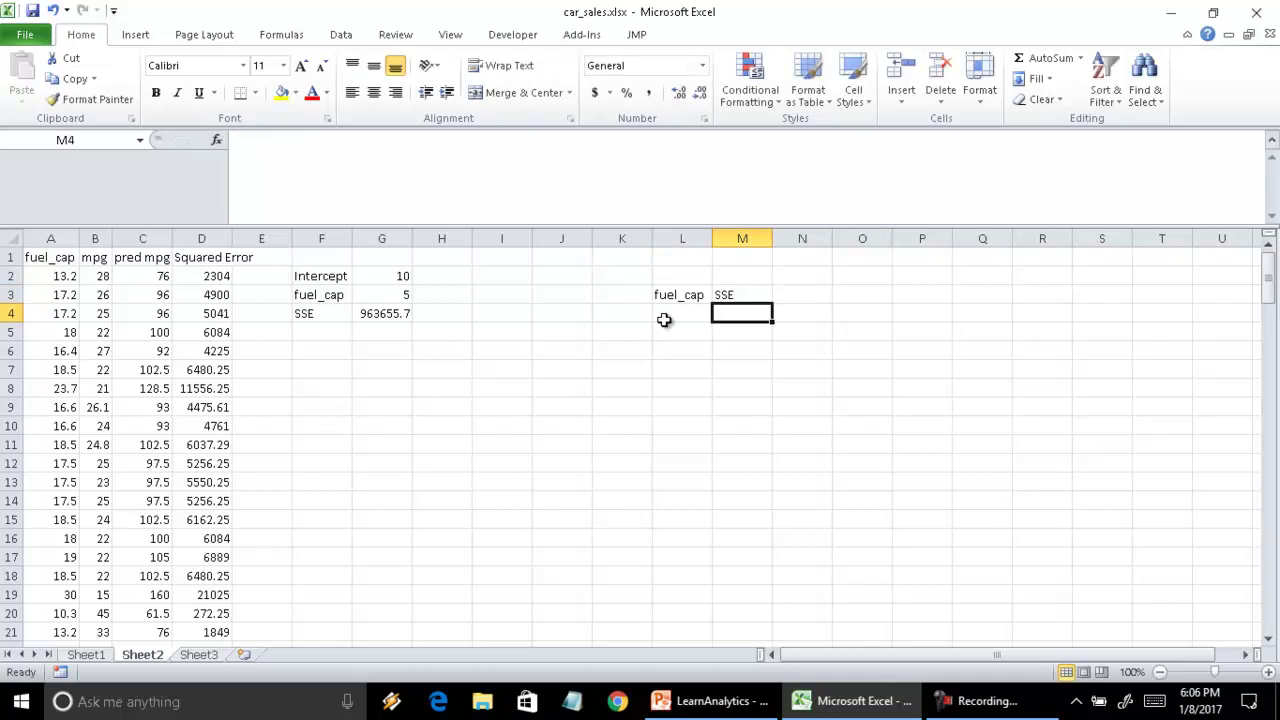
# Step: Try to copy the SSE total from G4 into M4 as a static value
pyautogui.press('Left')
pyautogui.press('Left')
pyautogui.press('Left')
pyautogui.press('Left')
pyautogui.press('Left')
pyautogui.press('Left')
pyautogui.press('Up')
pyautogui.press('Down')
pyautogui.hotkey('ctrl', 'c')
pyautogui.press('Right')
pyautogui.press('Right')
pyautogui.press('Right')
pyautogui.press('Right')
pyautogui.press('Right')
pyautogui.press('Right')
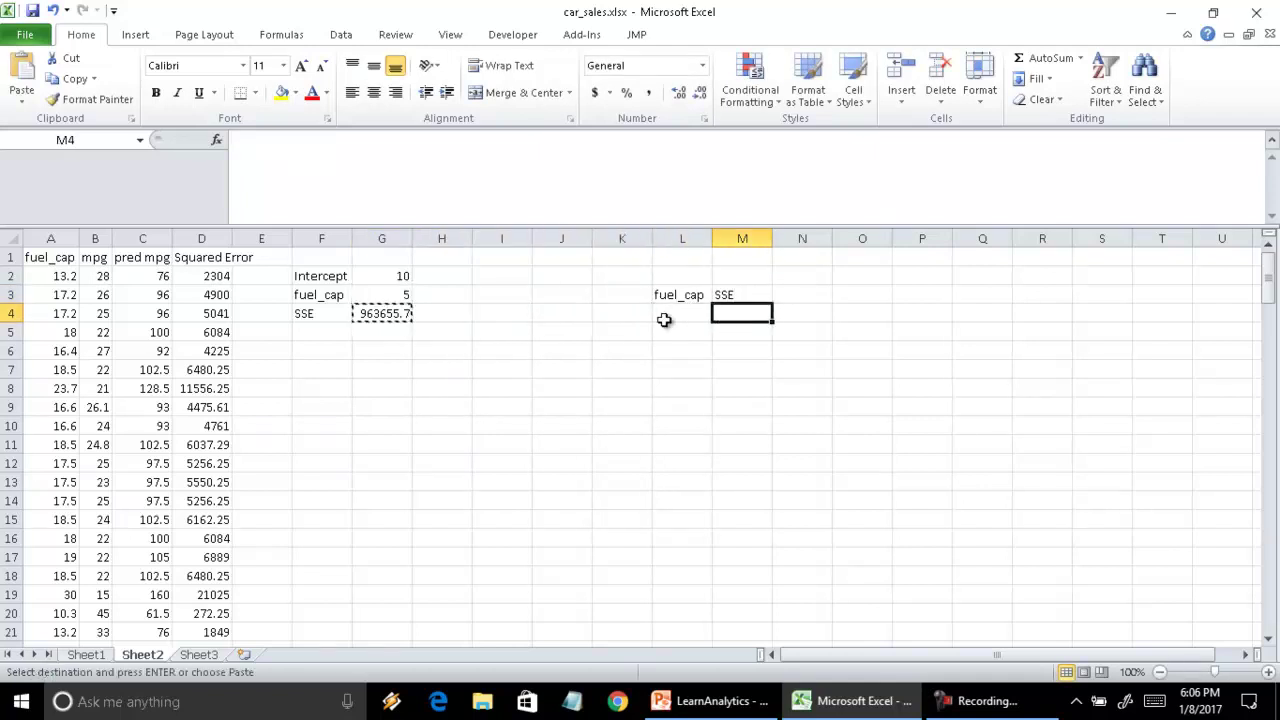
pyautogui.press('Menu')
pyautogui.press('v')
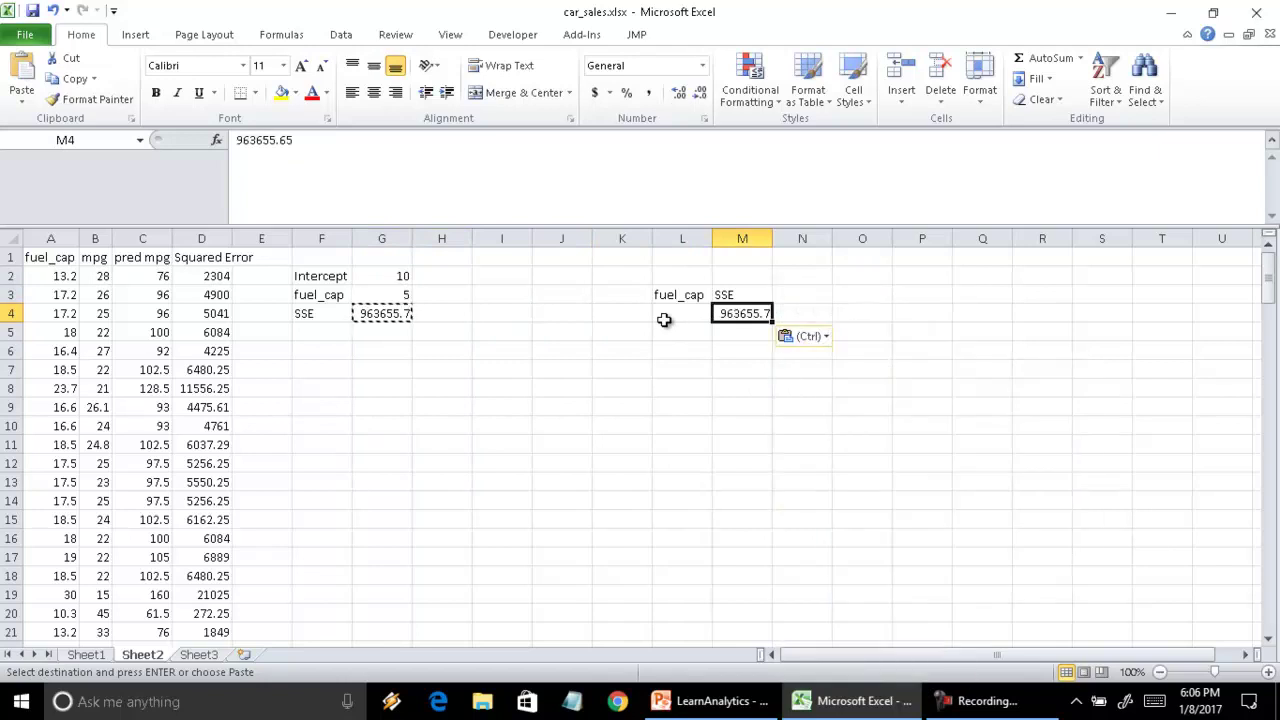
pyautogui.press('Return')
# Step: Record the SSE total from G4 in M4 as a static value, with its coefficient 5 in L4
pyautogui.press('Left')
pyautogui.press('Left')
pyautogui.press('Left')
pyautogui.press('Left')
pyautogui.press('Left')
pyautogui.press('Left')
pyautogui.hotkey('ctrl', 'c')
pyautogui.press('Right')
pyautogui.press('Right')
pyautogui.press('Right')
pyautogui.press('Right')
pyautogui.press('Right')
pyautogui.press('Right')
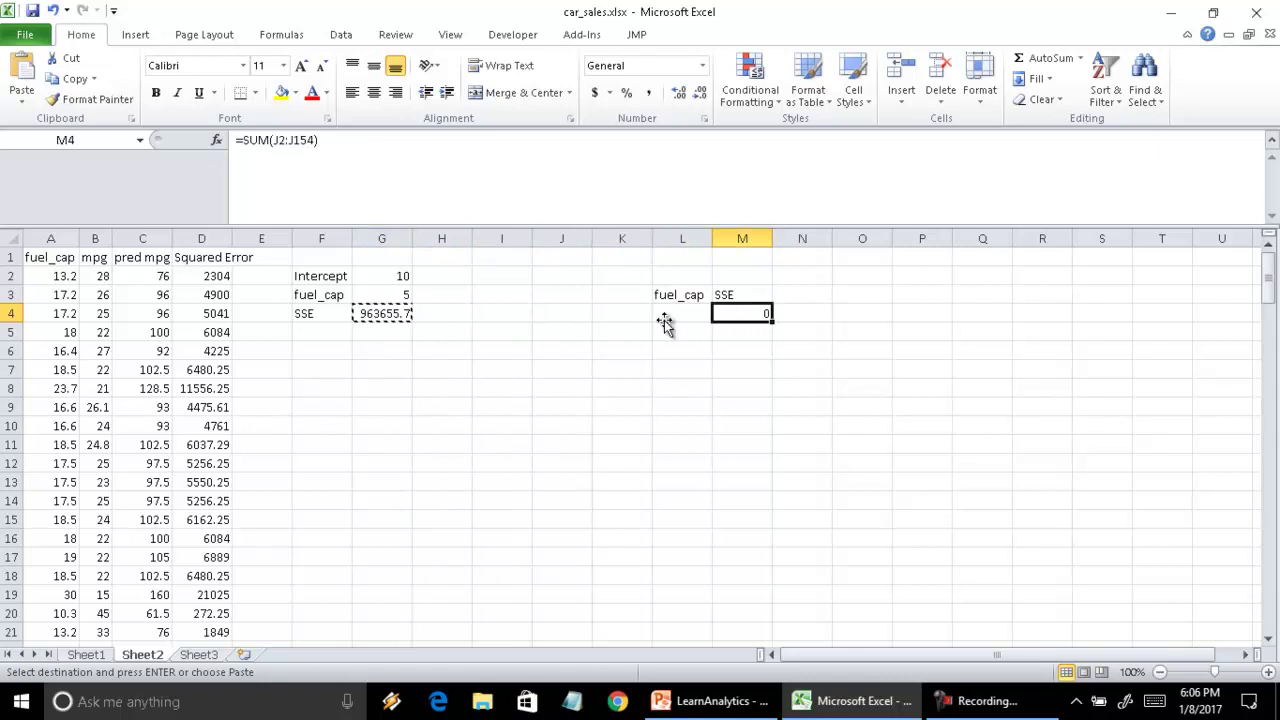
pyautogui.press('Menu')
pyautogui.press('v')
pyautogui.press('Left')
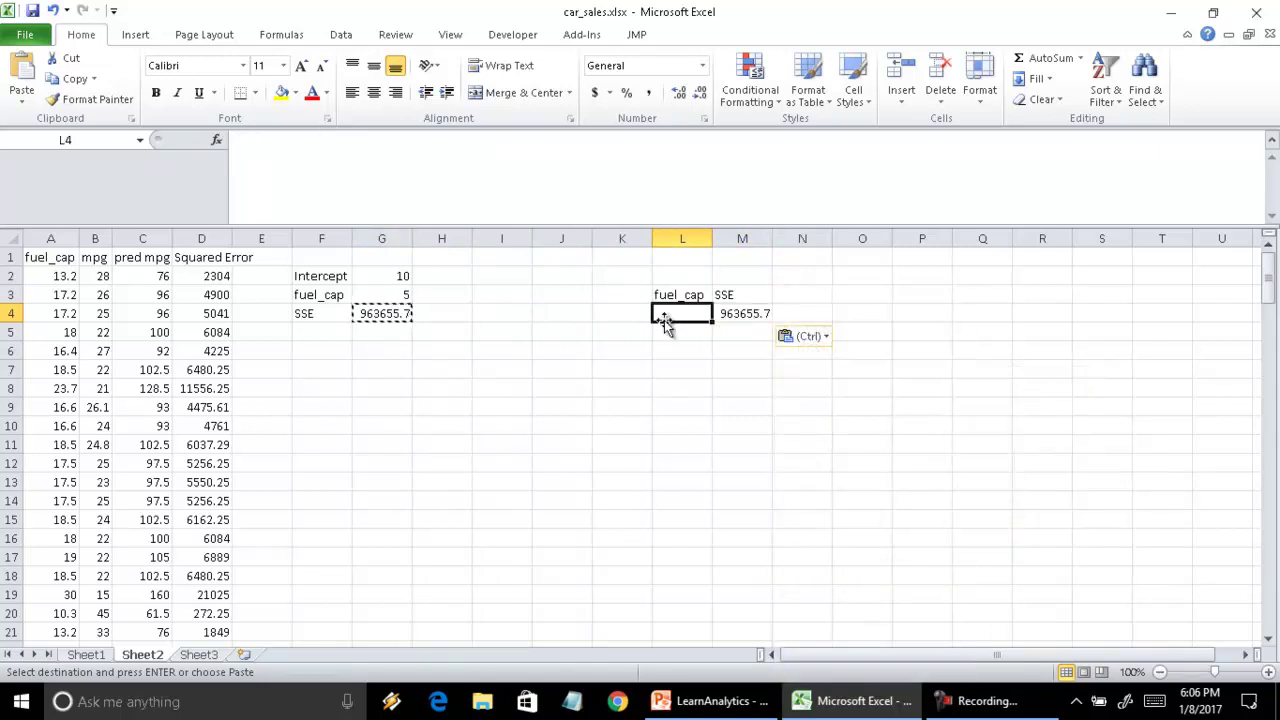
pyautogui.write('5')
pyautogui.press('Return')
# Step: Set the fuel_cap coefficient in G3 to 6
pyautogui.press('Left')
pyautogui.press('Left')
pyautogui.press('Left')
pyautogui.press('Left')
pyautogui.press('Left')
pyautogui.press('Up')
pyautogui.press('Up')
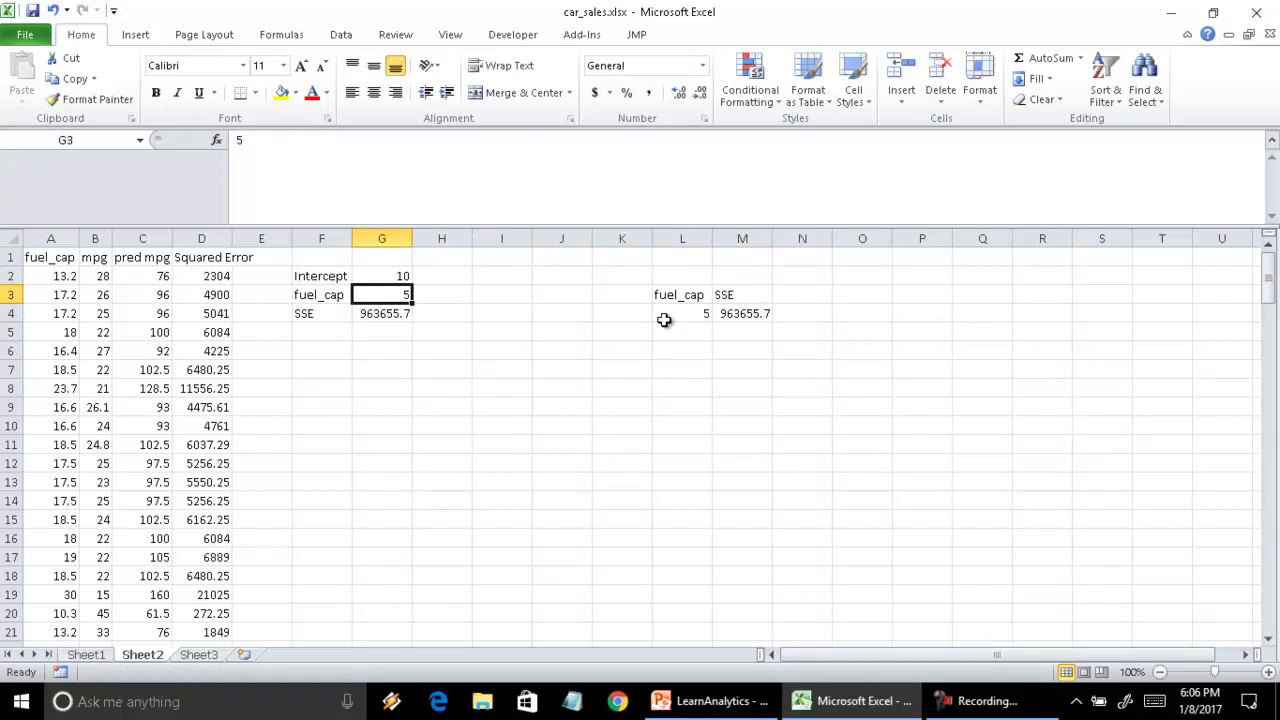
pyautogui.write('6')
pyautogui.press('Return')
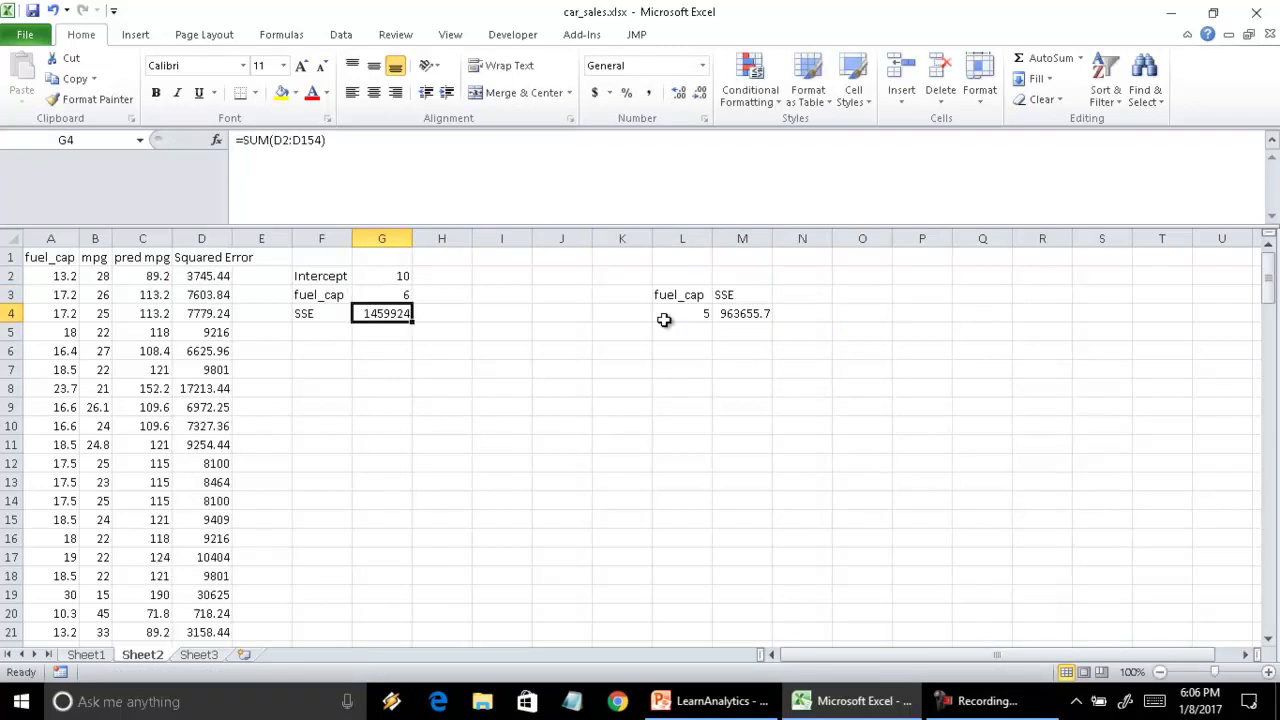
# Step: Record the SSE total from G4 in M5 as a static value, with its coefficient 6 in L5
pyautogui.hotkey('ctrl', 'c')
pyautogui.press('Right')
pyautogui.press('Right')
pyautogui.press('Right')
pyautogui.press('Right')
pyautogui.press('Right')
pyautogui.press('Right')
pyautogui.press('Down')
pyautogui.hotkey('shift', 'F10')
pyautogui.press('v')
pyautogui.press('Left')
pyautogui.write('6')
pyautogui.press('Return')
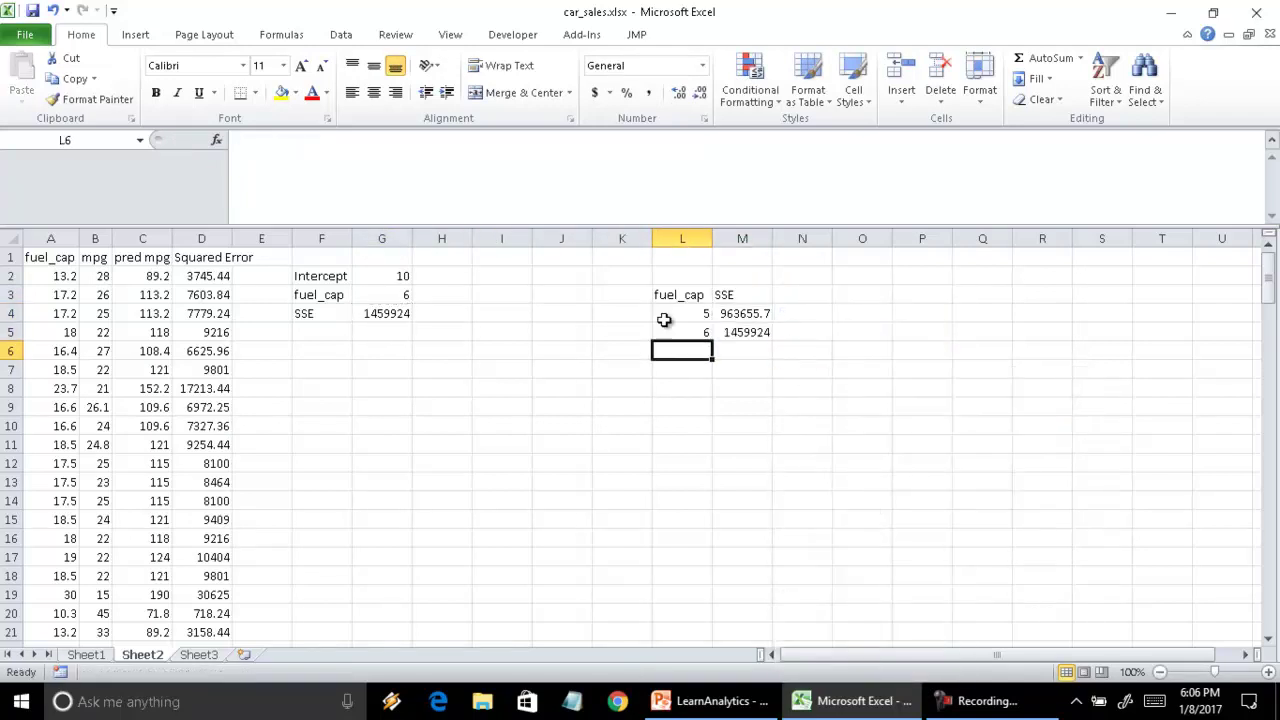
# Step: Set the fuel_cap coefficient in G3 to 7
pyautogui.click(395, 298)
pyautogui.write('7')
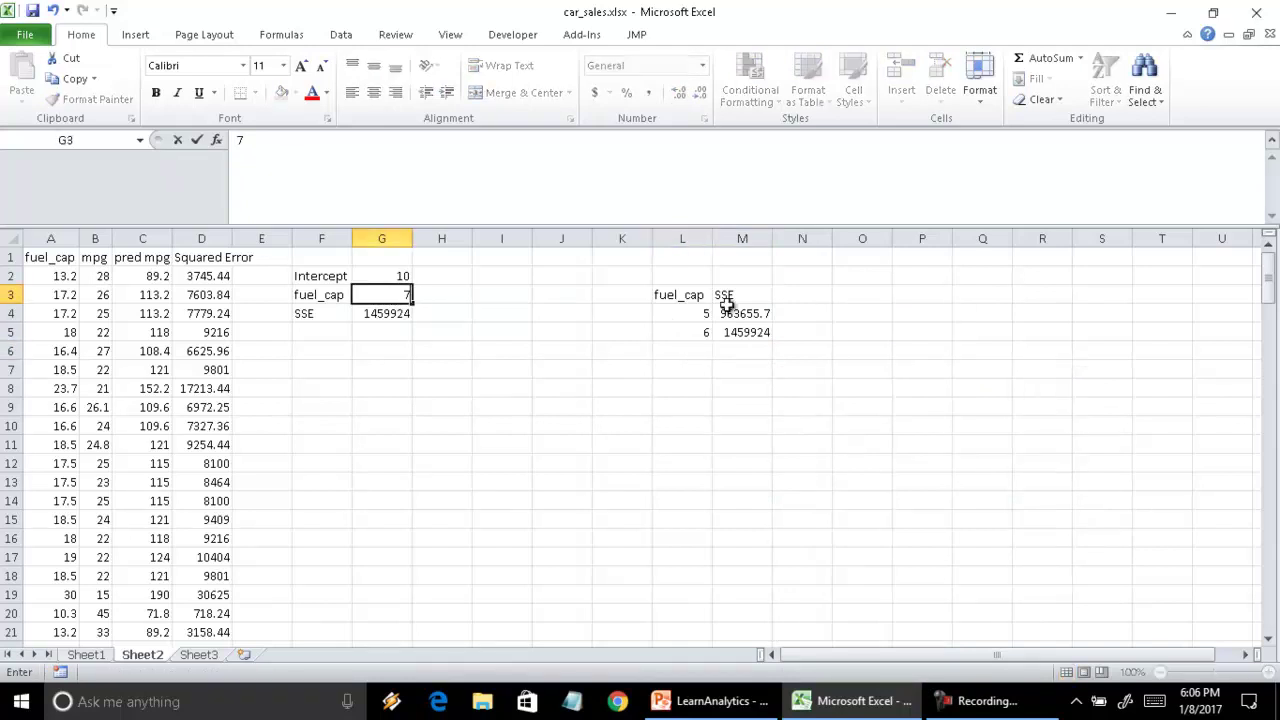
pyautogui.press('Return')
# Step: Record the SSE total from G4 in M6 as a static value, with its coefficient 7 in L6
pyautogui.hotkey('ctrl', 'c')
pyautogui.press('Right')
pyautogui.press('Right')
pyautogui.press('Right')
pyautogui.press('Right')
pyautogui.press('Right')
pyautogui.press('Right')
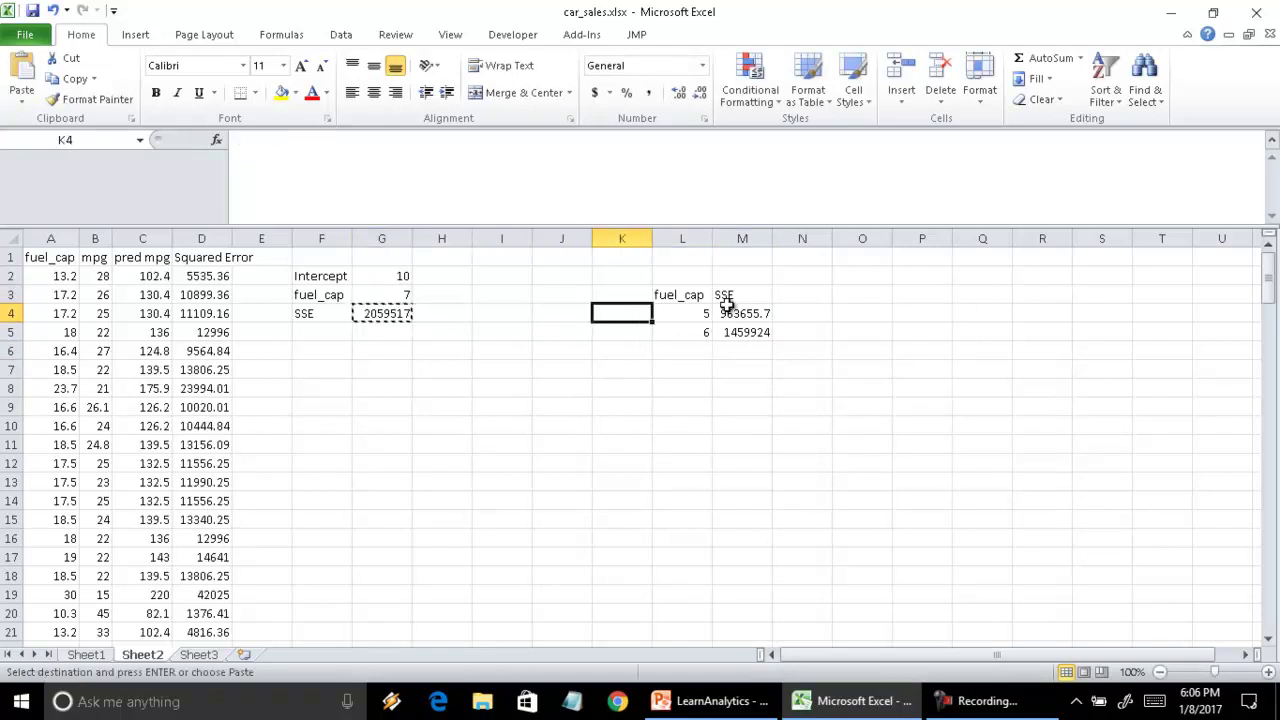
pyautogui.press('Down')
pyautogui.press('Down')
pyautogui.press('Menu')
pyautogui.press('s')
pyautogui.press('Right')
pyautogui.press('Return')
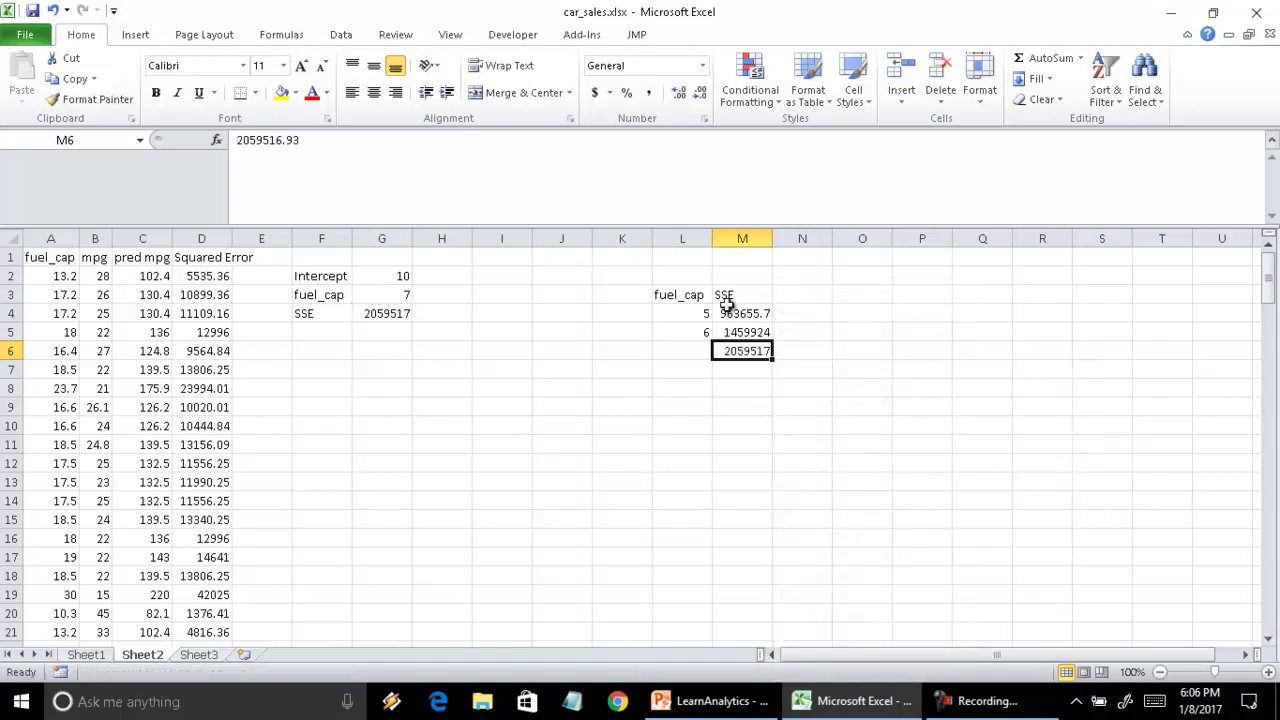
pyautogui.press('Left')
pyautogui.write('7')
pyautogui.press('Return')
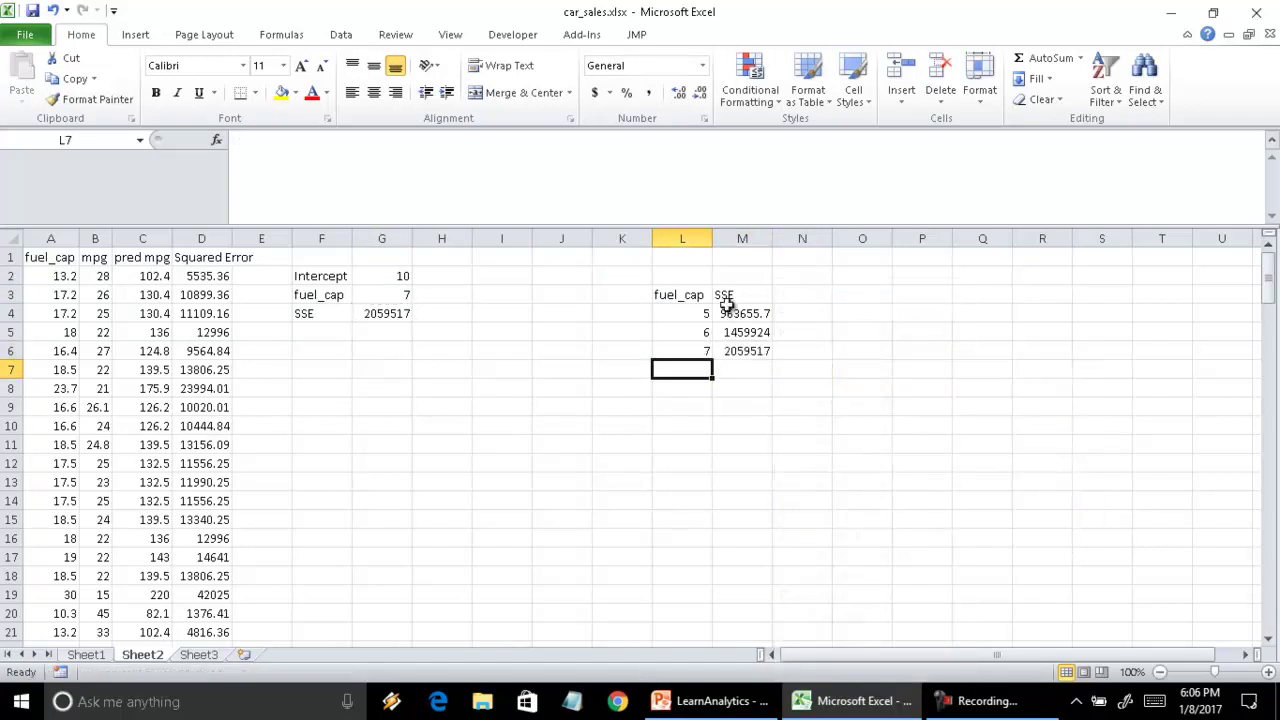
# Step: Insert a markers-only scatter chart of SSE against fuel_cap from the range L3:M15, including blank rows for more trials
pyautogui.moveTo(688, 297); pyautogui.dragTo(756, 521)
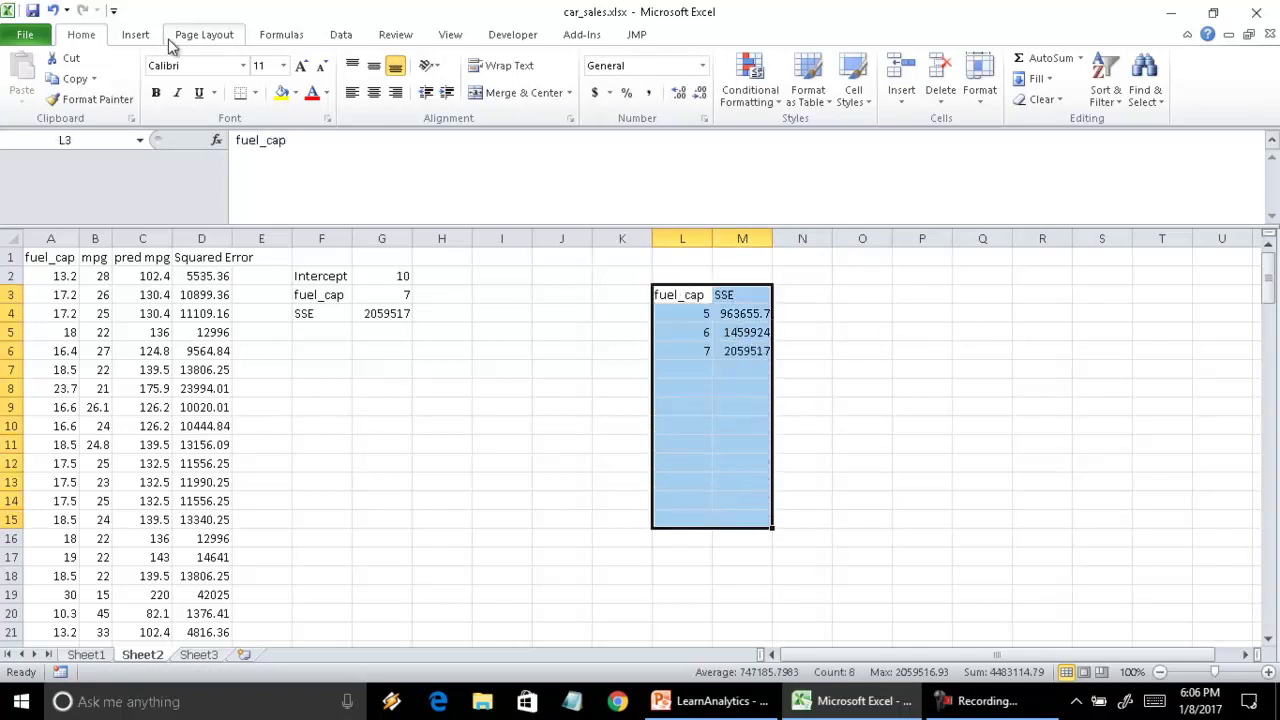
pyautogui.click(135, 34)
pyautogui.click(553, 80)
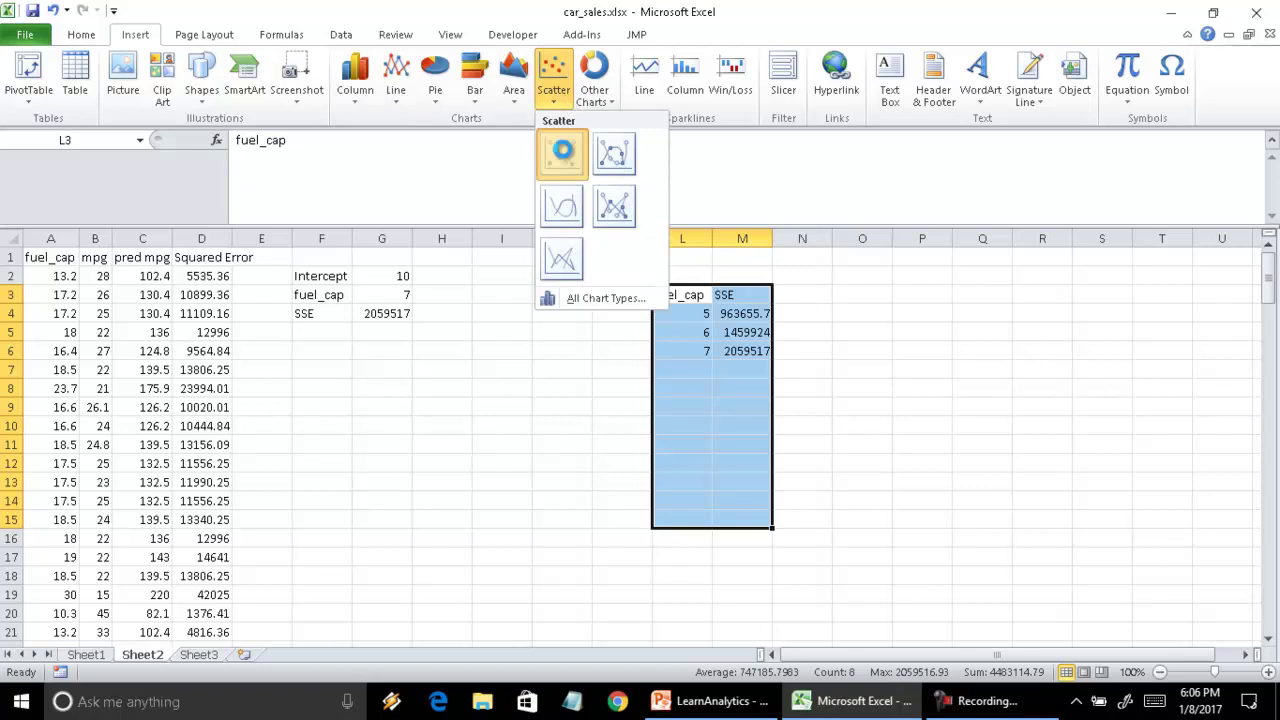
pyautogui.click(561, 156)
# Step: Delete the chart's legend, and shrink and move the chart to the area below the coefficients and SSE total
pyautogui.click(855, 478)
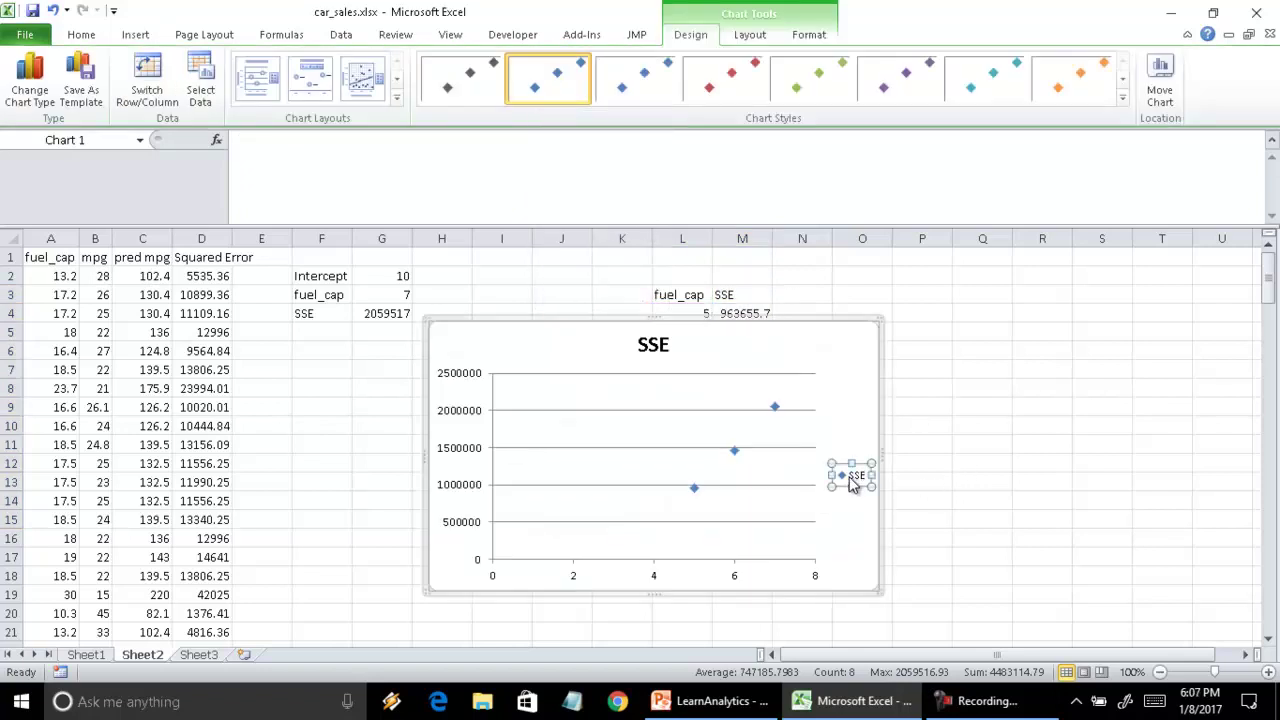
pyautogui.press('Delete')
pyautogui.moveTo(804, 355); pyautogui.dragTo(619, 374)
pyautogui.moveTo(695, 605); pyautogui.dragTo(603, 587)
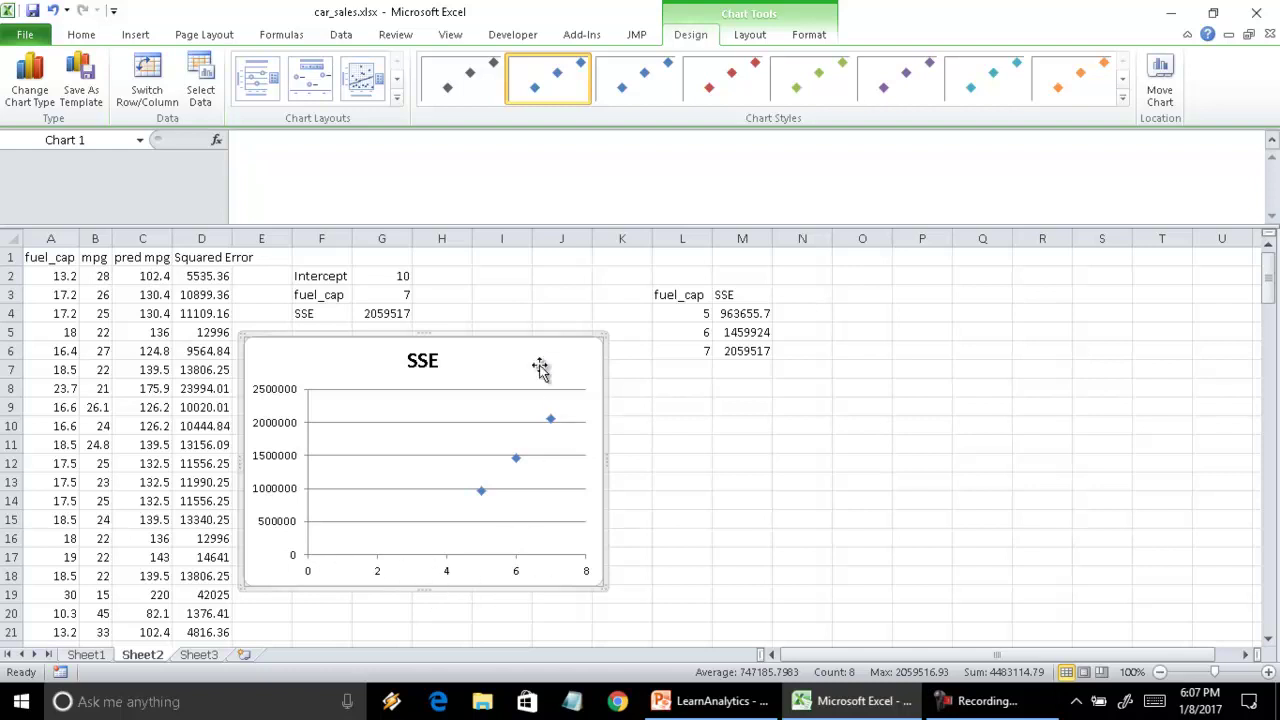
pyautogui.moveTo(538, 353); pyautogui.dragTo(537, 374)
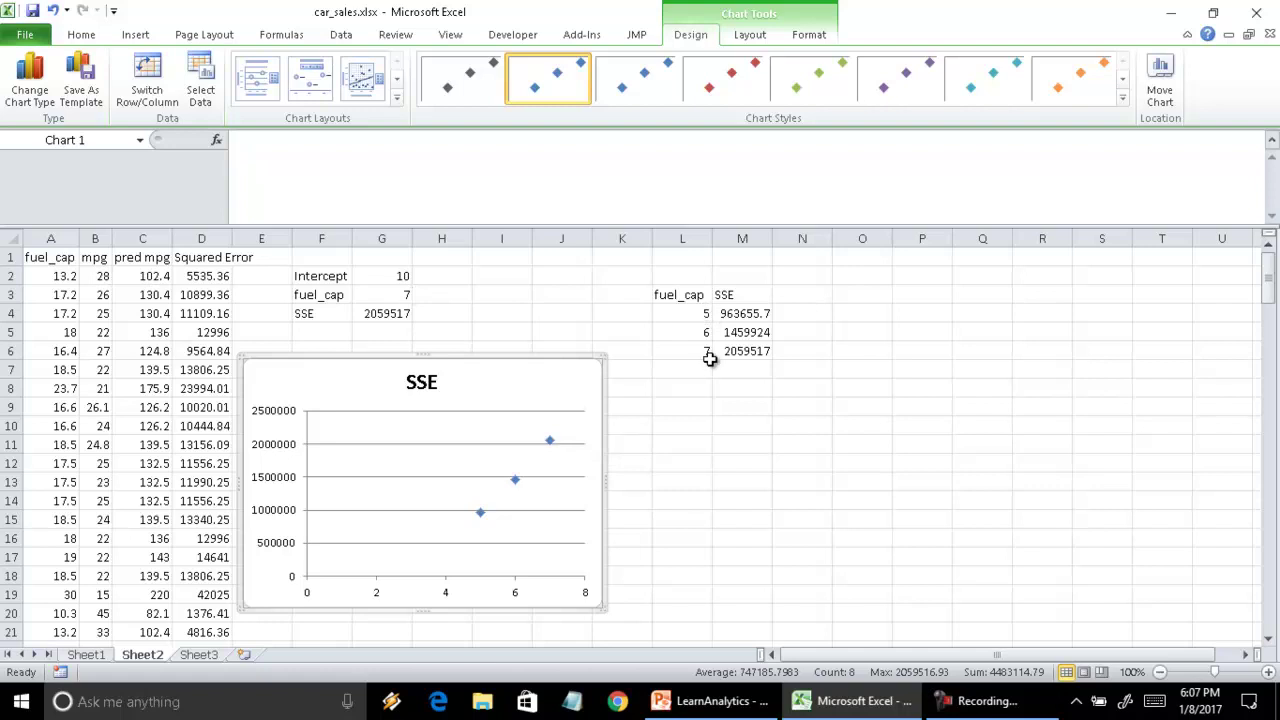
# Step: Set the fuel_cap coefficient in G3 to -5
pyautogui.click(385, 291)
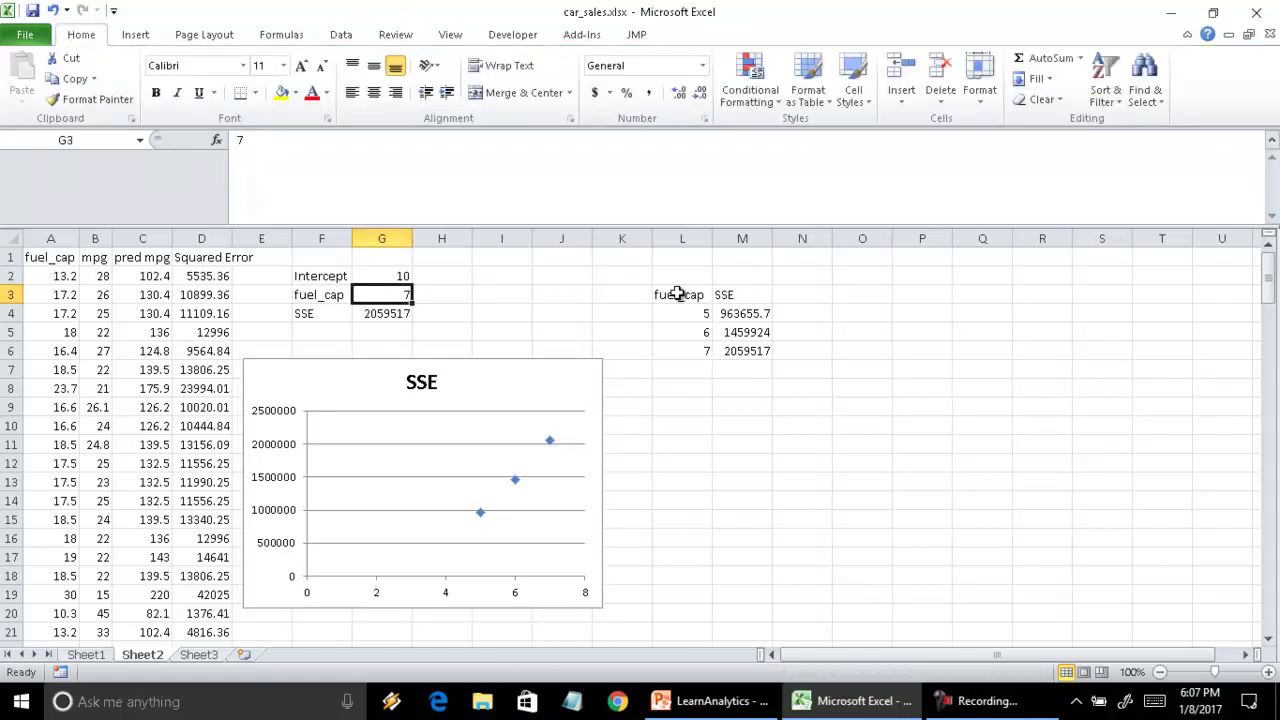
pyautogui.write('-5')
pyautogui.press('Return')
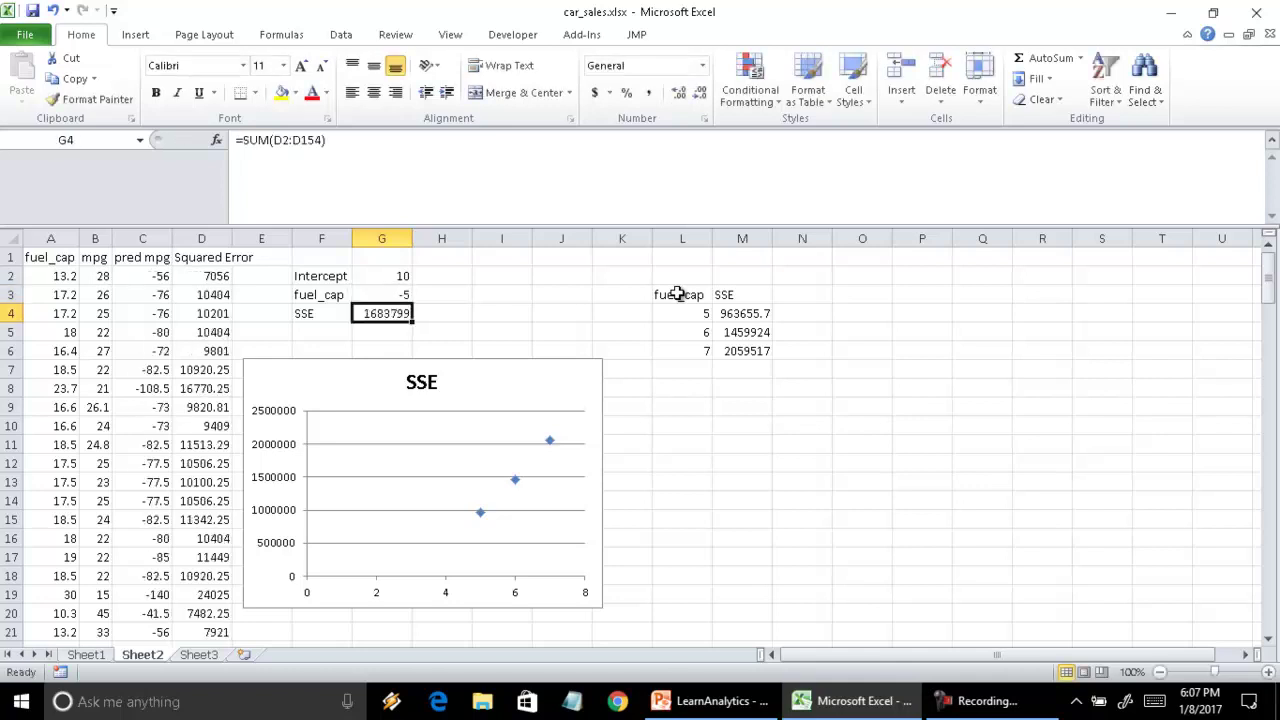
# Step: Record the SSE total from G4 in M7 as a static value, with its coefficient -5 in L7
pyautogui.hotkey('ctrl', 'c')
pyautogui.press('Right')
pyautogui.press('Right')
pyautogui.press('Right')
pyautogui.press('Right')
pyautogui.press('Right')
pyautogui.press('Right')
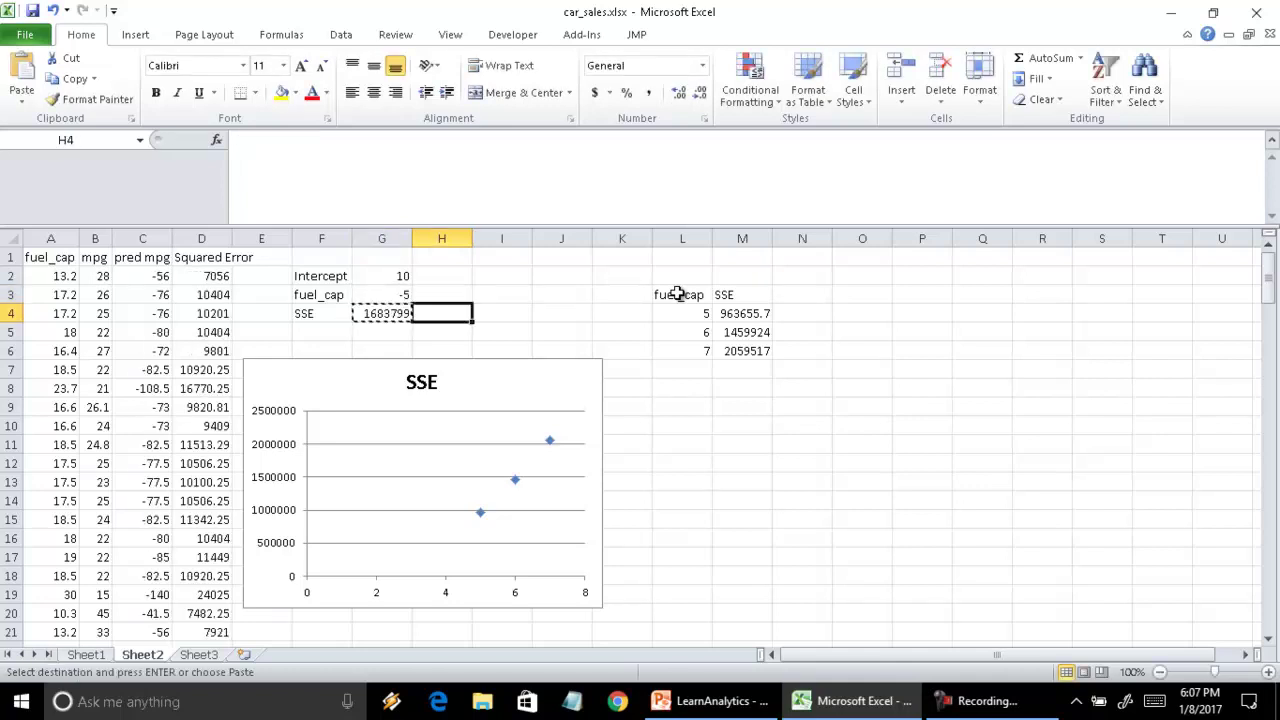
pyautogui.press('Down')
pyautogui.press('Down')
pyautogui.press('Down')
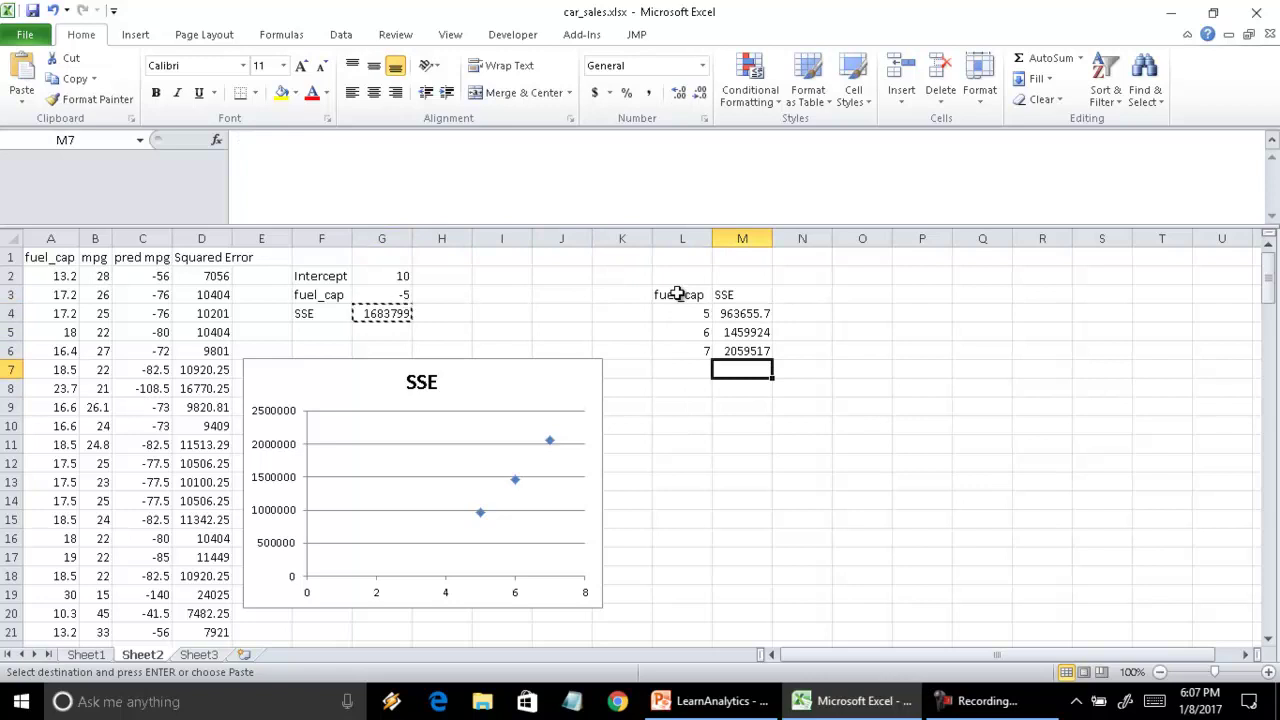
pyautogui.hotkey('shift', 'F10')
pyautogui.press('s')
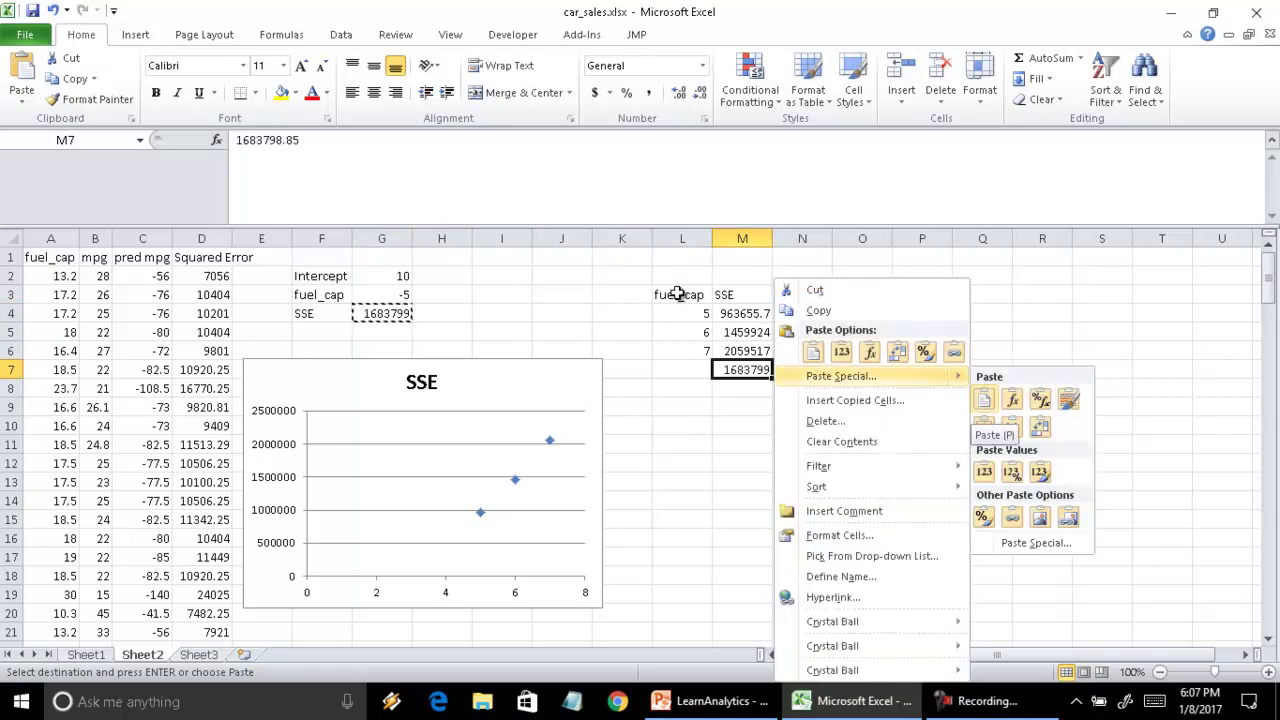
pyautogui.press('v')
pyautogui.press('Left')
pyautogui.write('-5')
pyautogui.press('Return')
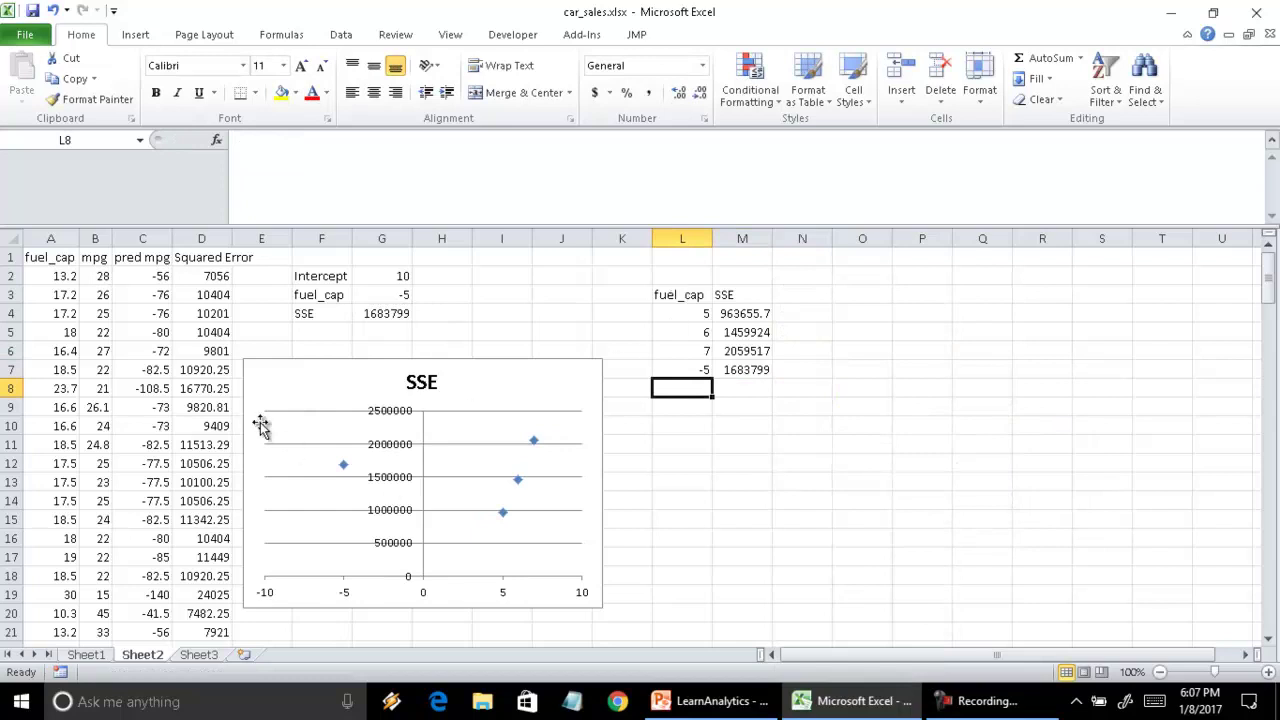
# Step: Set the fuel_cap coefficient in G3 to -4
pyautogui.click(392, 292)
pyautogui.write('-5')
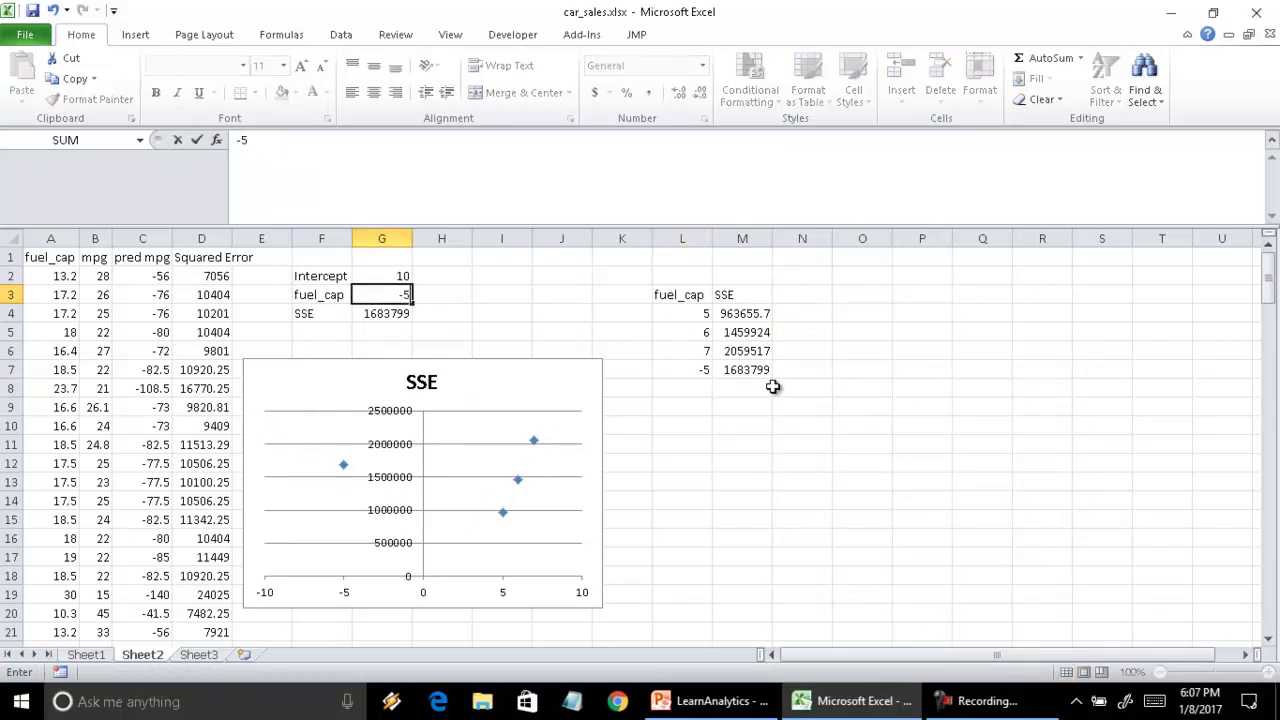
pyautogui.write('4')
pyautogui.press('Return')
# Step: Record the SSE total from G4 in M8 as a static value, with its coefficient -4 in L8
pyautogui.hotkey('ctrl', 'c')
pyautogui.press('Right')
pyautogui.press('Right')
pyautogui.press('Right')
pyautogui.press('Right')
pyautogui.press('Right')
pyautogui.press('Right')
pyautogui.press('Down')
pyautogui.press('Down')
pyautogui.press('Down')
pyautogui.press('Down')
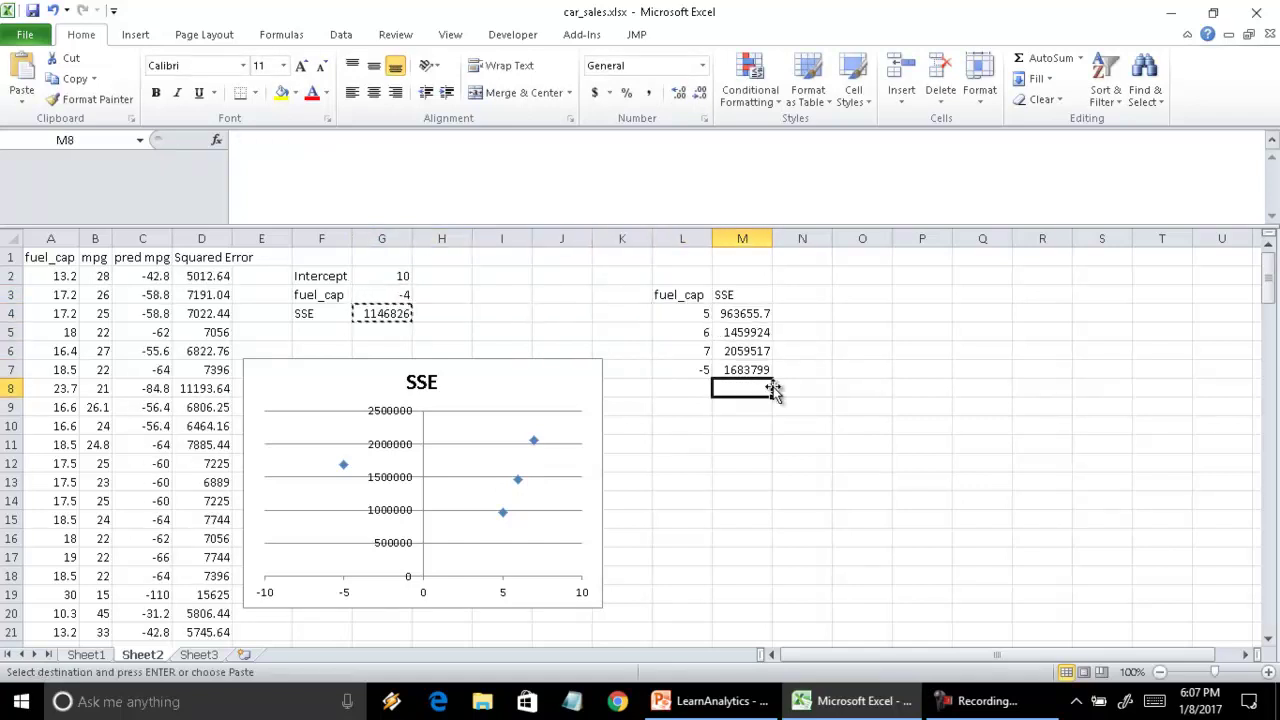
pyautogui.rightClick(773, 390)
pyautogui.moveTo(773, 388)
pyautogui.press('v')
pyautogui.press('Left')
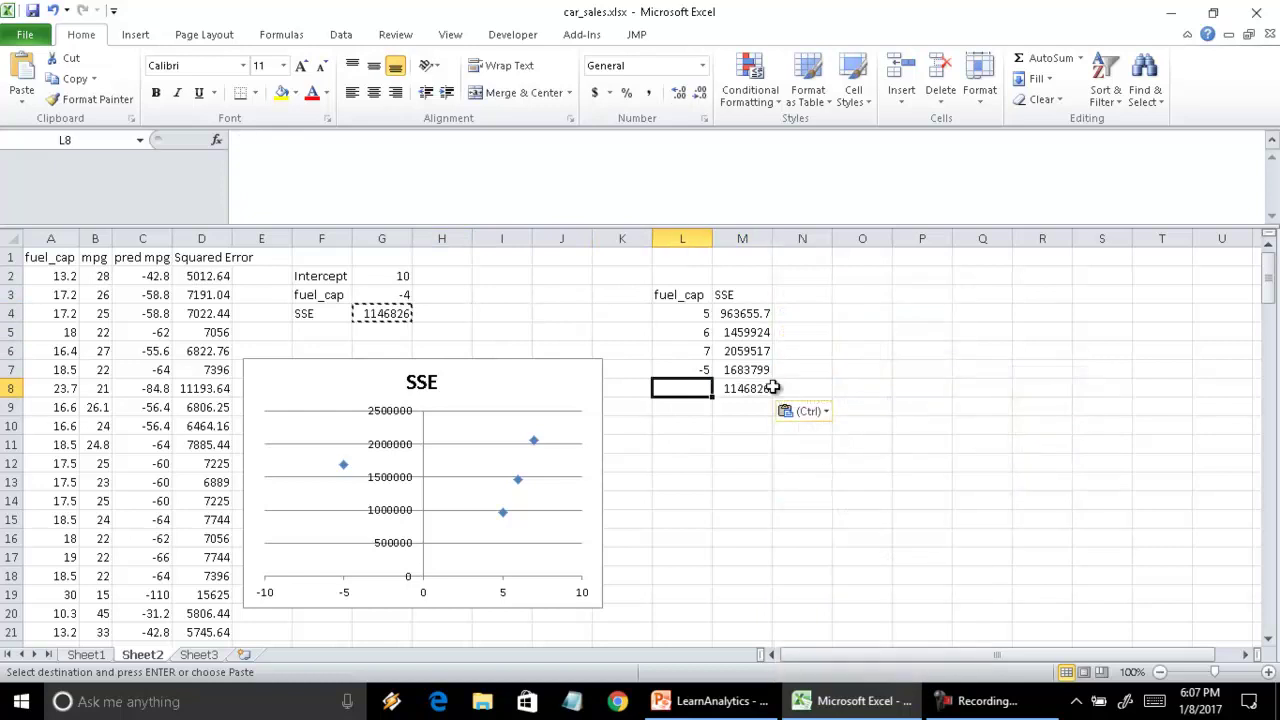
pyautogui.write('-4')
pyautogui.press('Return')
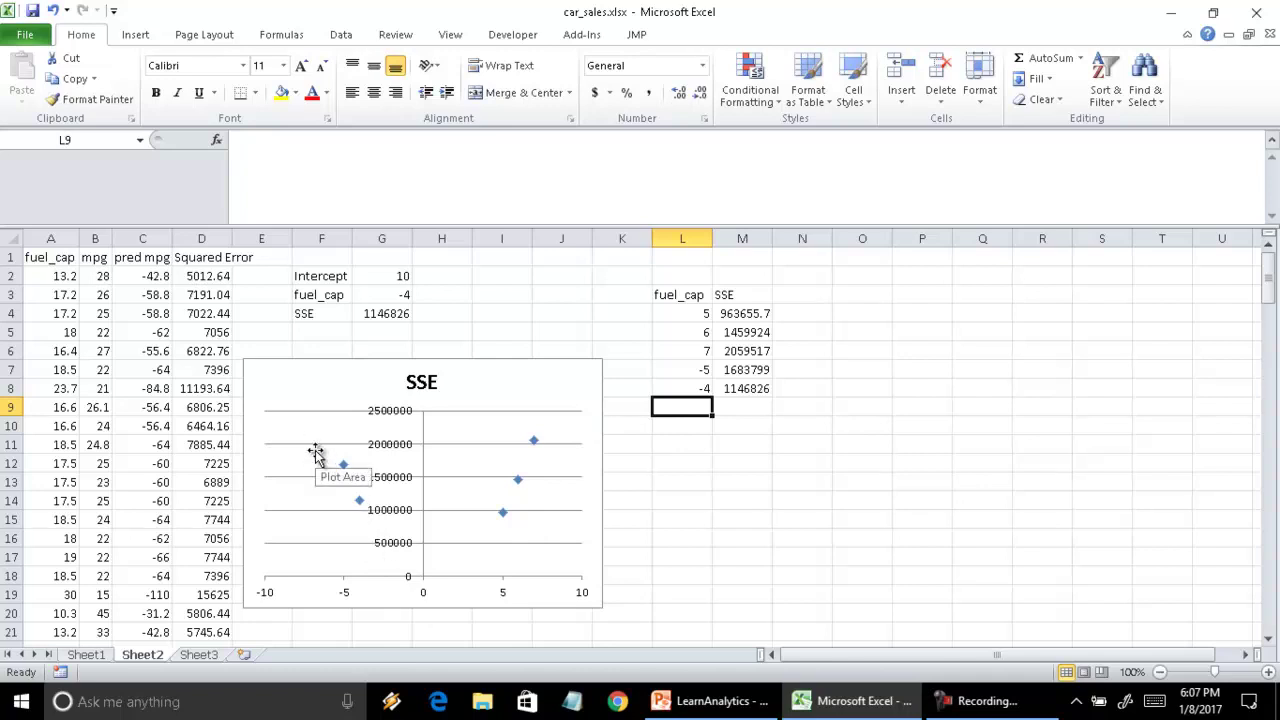
# Step: Set the fuel_cap coefficient in G3 to 0
pyautogui.click(393, 293)
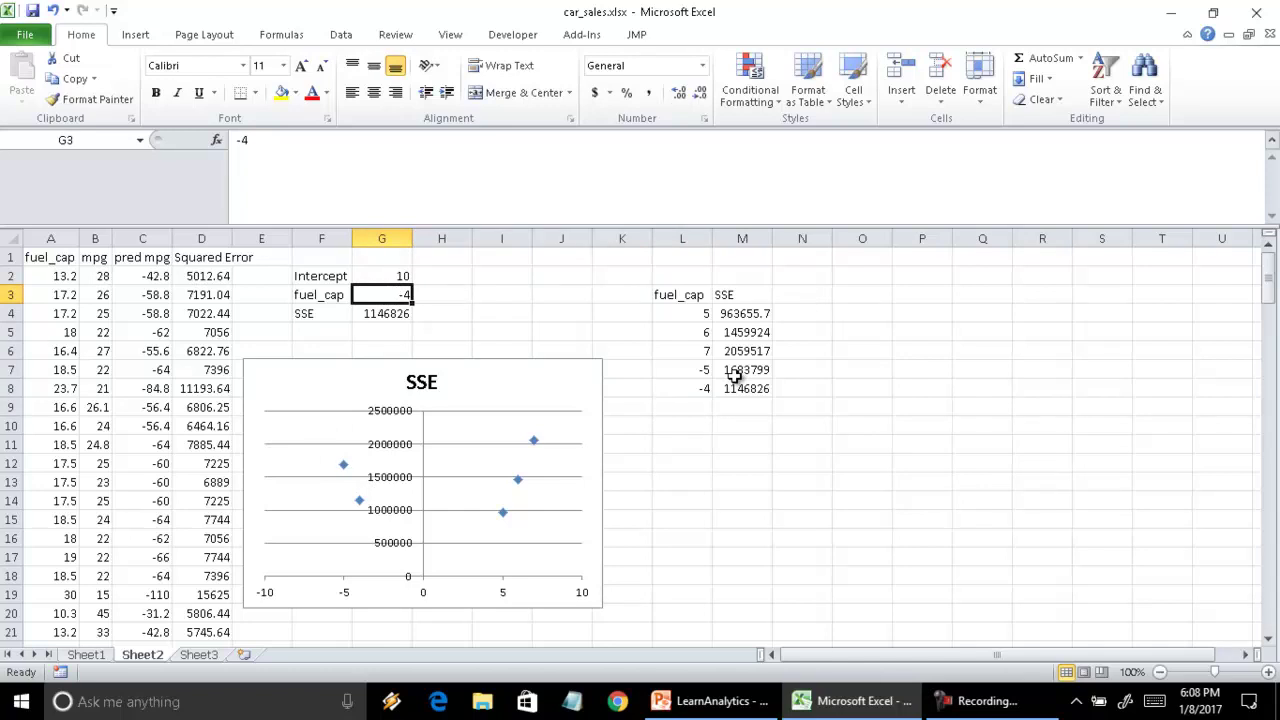
pyautogui.write('0')
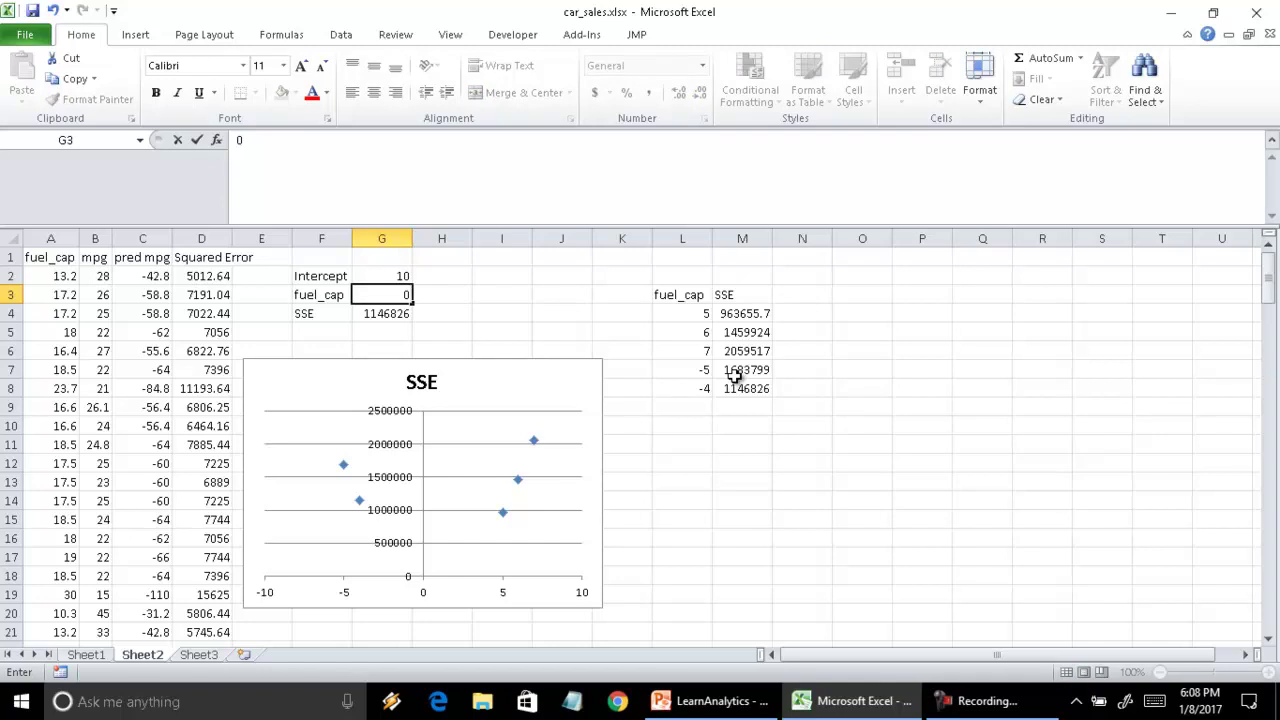
pyautogui.press('Return')
# Step: Record the SSE total from G4 in M9 as a static value, with its coefficient 0 in L9
pyautogui.hotkey('ctrl', 'c')
pyautogui.press('Right')
pyautogui.press('Right')
pyautogui.press('Right')
pyautogui.press('Right')
pyautogui.press('Right')
pyautogui.press('Right')
pyautogui.press('Down')
pyautogui.press('Down')
pyautogui.press('Down')
pyautogui.press('Down')
pyautogui.press('Down')
pyautogui.hotkey('shift', 'F10')
pyautogui.press('v')
pyautogui.press('Escape')
pyautogui.press('Left')
pyautogui.write('0')
pyautogui.press('Return')
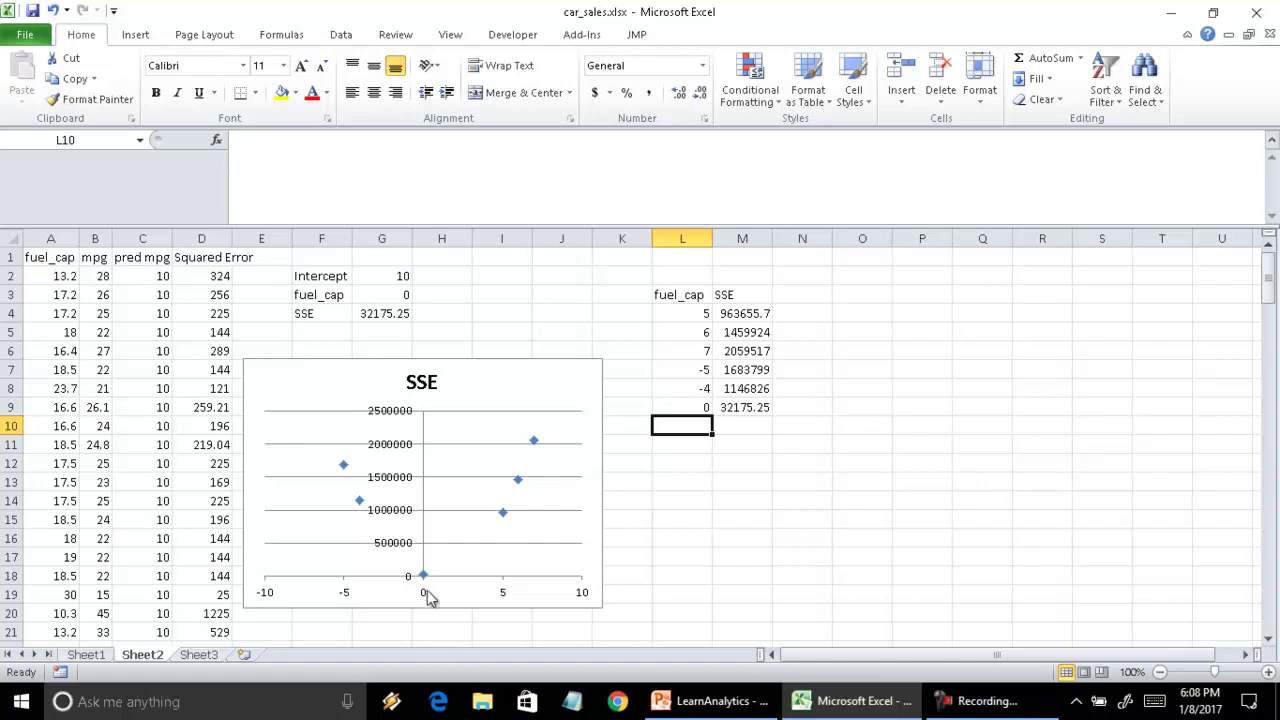
# Step: Set the fuel_cap coefficient in G3 to 1
pyautogui.click(386, 295)
pyautogui.write('1')
pyautogui.press('Return')
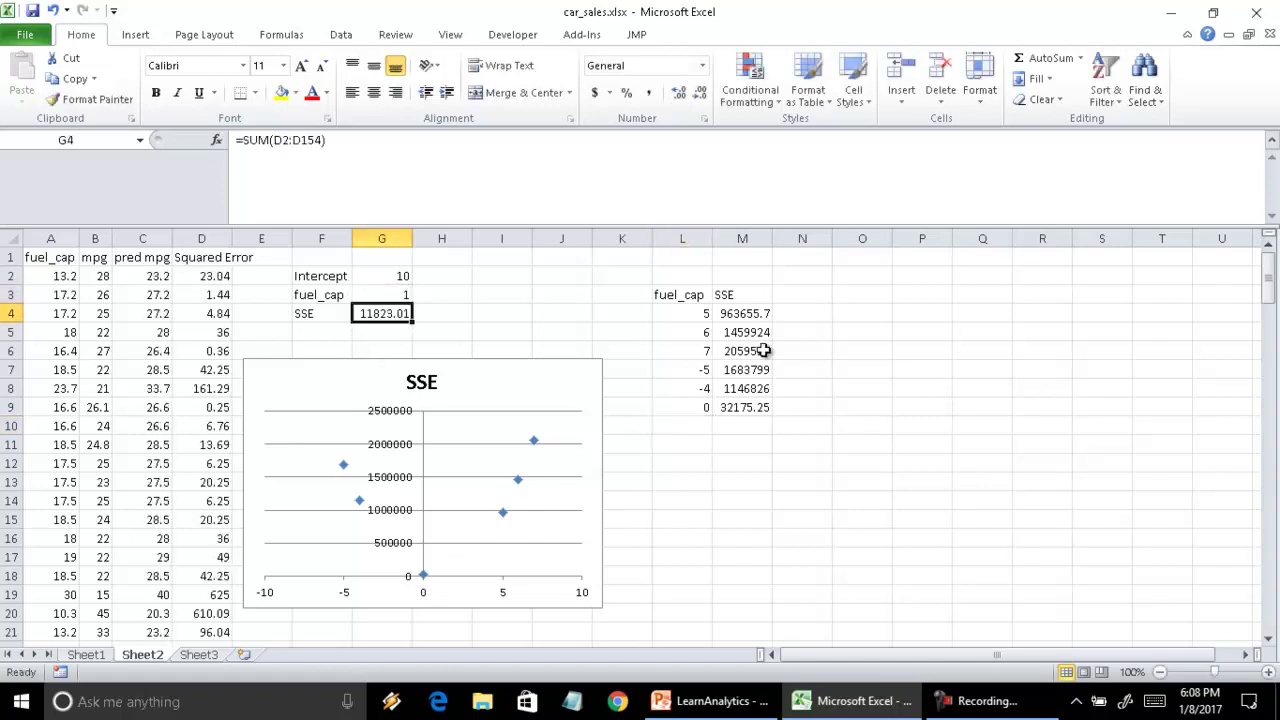
# Step: Record the SSE total from G4 in M10 as a static value, with its coefficient 1 in L10
pyautogui.press('Up')
pyautogui.press('Down')
pyautogui.press('Up')
pyautogui.hotkey('ctrl', 'c')
pyautogui.press('Down')
pyautogui.hotkey('ctrl', 'c')
pyautogui.press('Right')
pyautogui.press('Right')
pyautogui.press('Right')
pyautogui.press('Right')
pyautogui.press('Right')
pyautogui.press('Right')
pyautogui.press('Down')
pyautogui.press('Down')
pyautogui.press('Down')
pyautogui.press('Down')
pyautogui.press('Down')
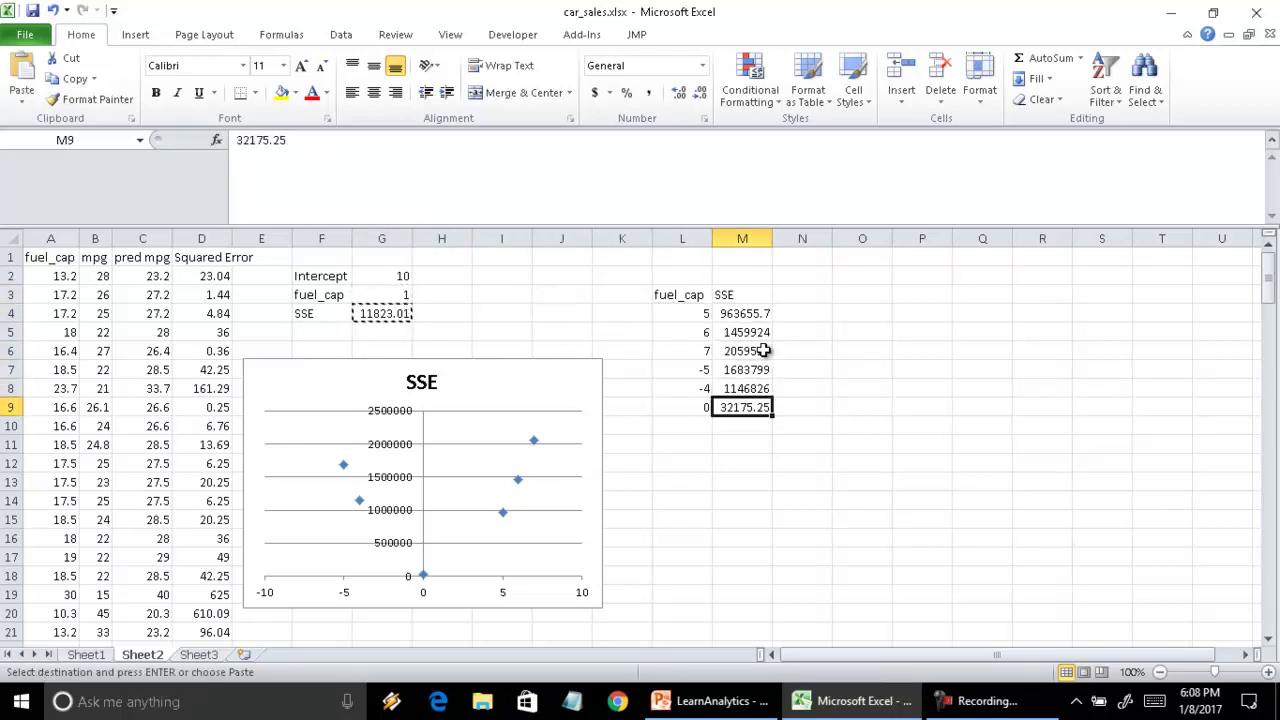
pyautogui.press('Down')
pyautogui.hotkey('shift', 'F10')
pyautogui.press('s')
pyautogui.press('v')
pyautogui.press('Left')
pyautogui.write('1')
pyautogui.press('Return')
# Step: Format L4:M10 as Number with 0 decimal places and the thousands separator
pyautogui.press('Up')
pyautogui.press('Right')
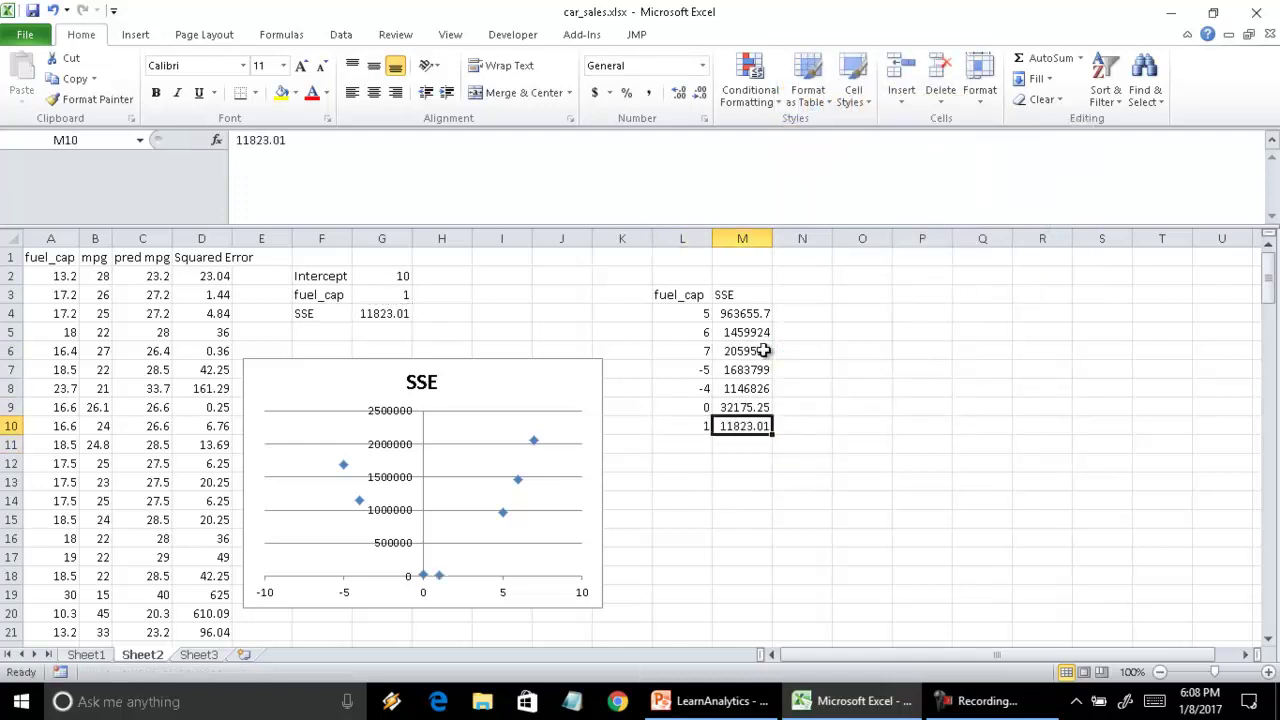
pyautogui.hotkey('shift', 'Up')
pyautogui.hotkey('shift', 'Up')
pyautogui.hotkey('shift', 'Up')
pyautogui.hotkey('shift', 'Up')
pyautogui.hotkey('shift', 'Up')
pyautogui.hotkey('shift', 'Up')
pyautogui.hotkey('shift', 'Left')
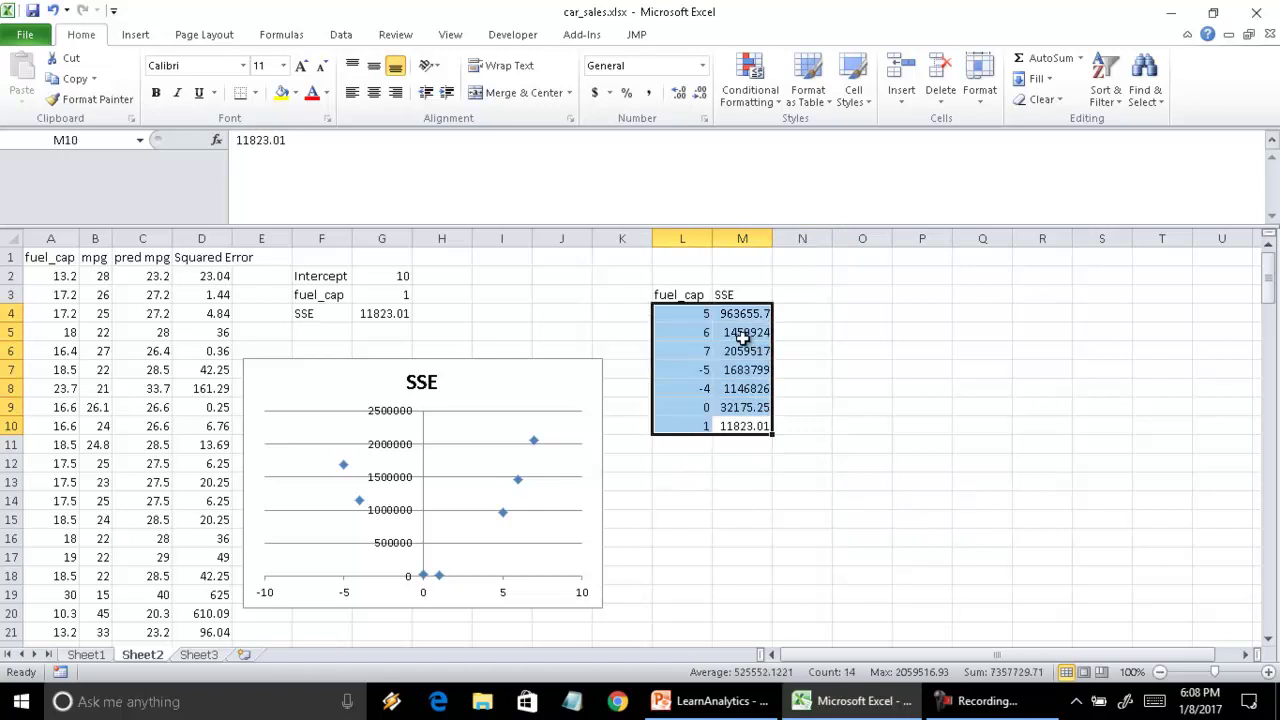
pyautogui.hotkey('ctrl', '1')
pyautogui.click(672, 262)
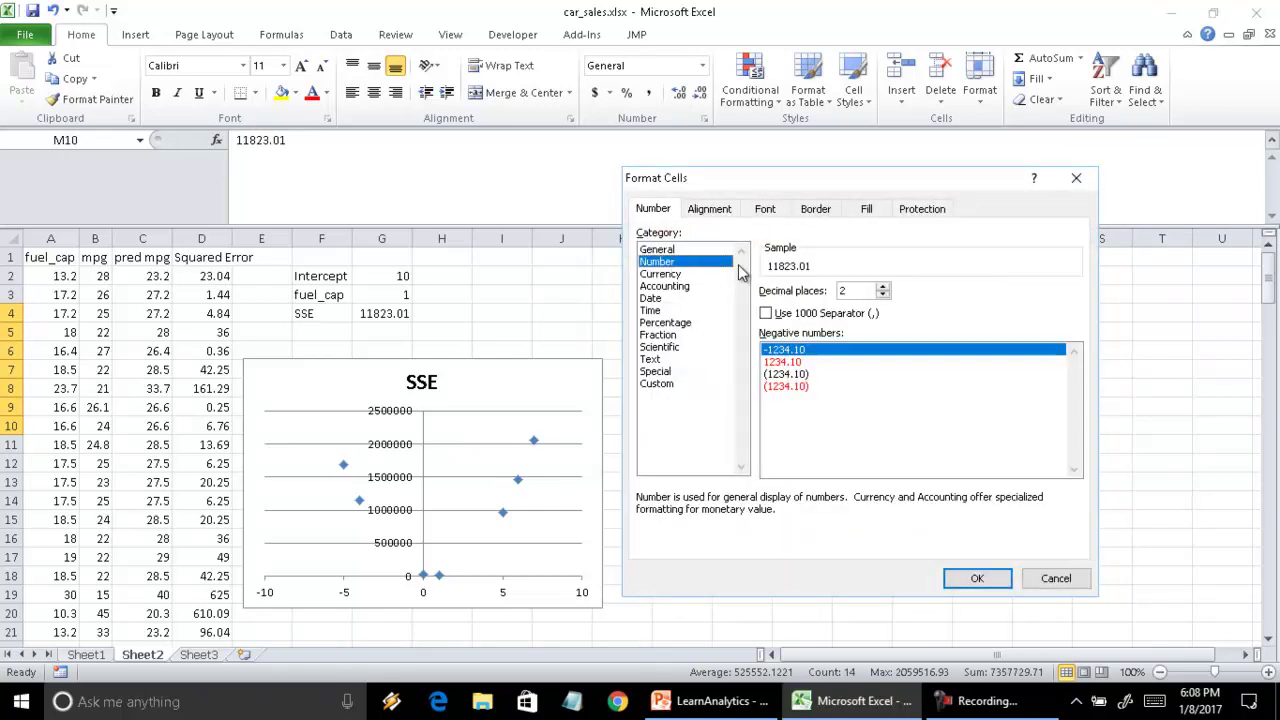
pyautogui.doubleClick(884, 296)
pyautogui.click(843, 315)
pyautogui.click(975, 578)
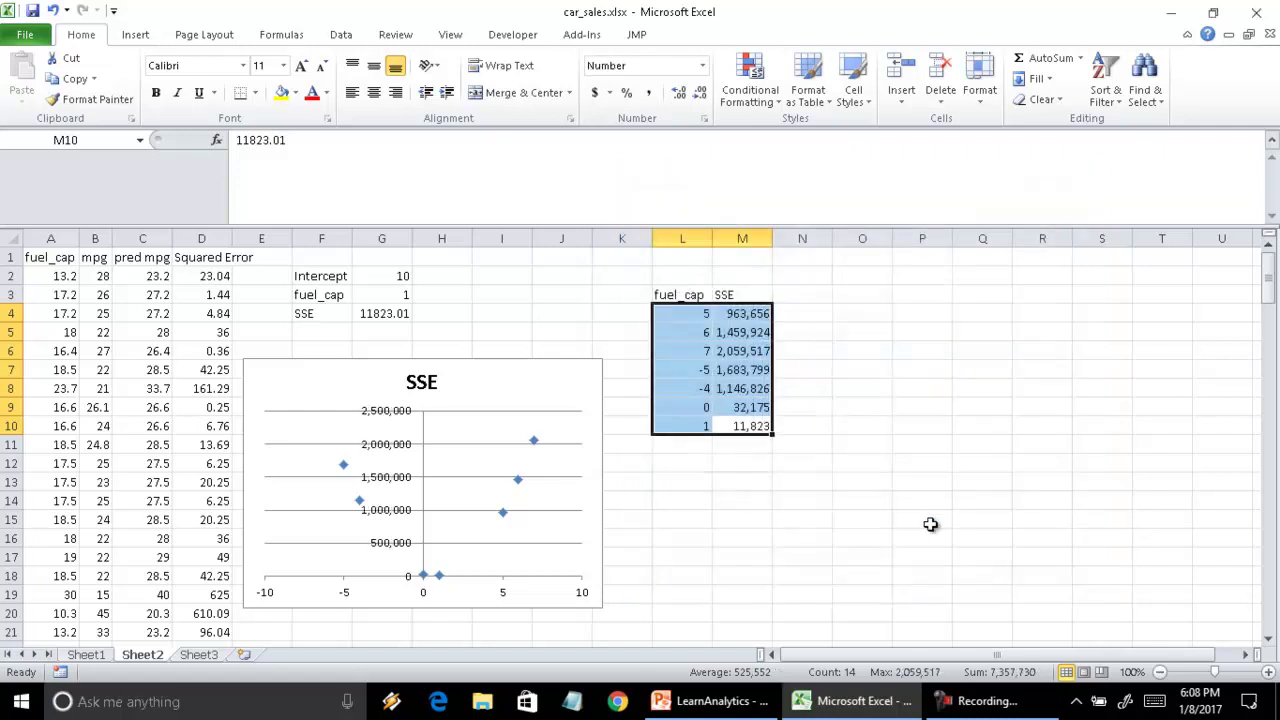
pyautogui.click(720, 450)
pyautogui.click(740, 424)
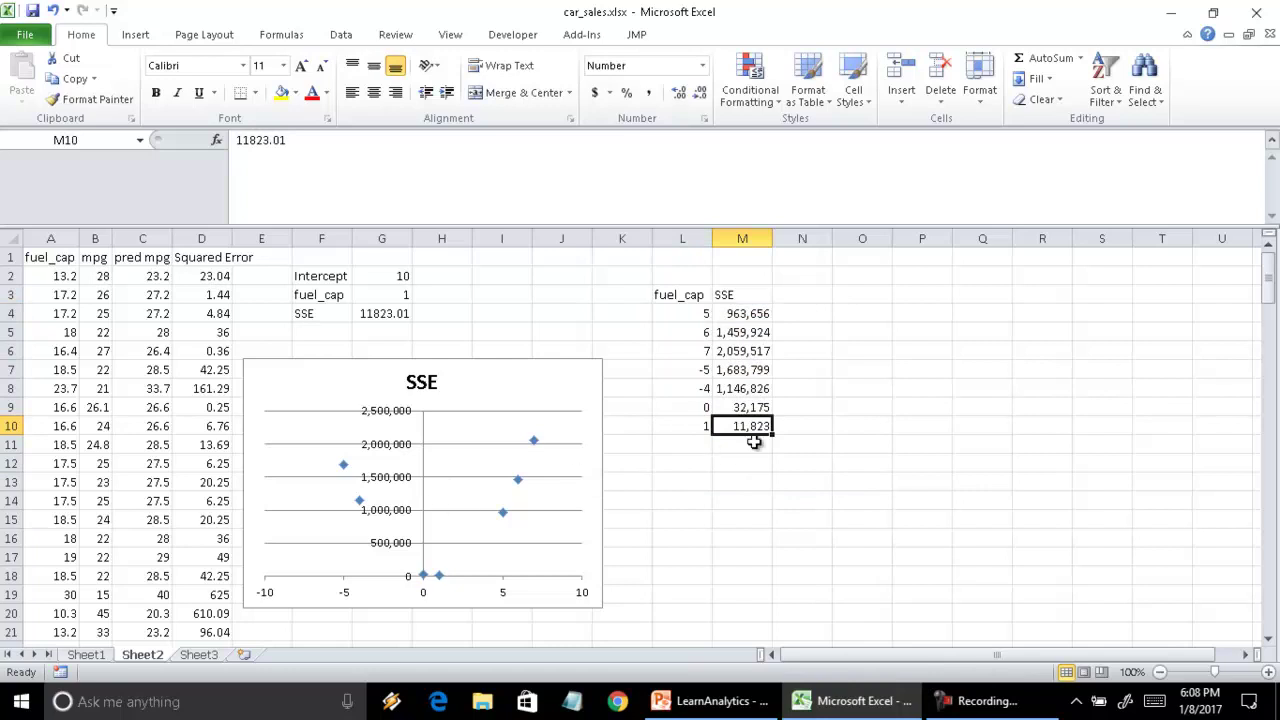
# Step: Set the fuel_cap coefficient in G3 to 2
pyautogui.click(381, 294)
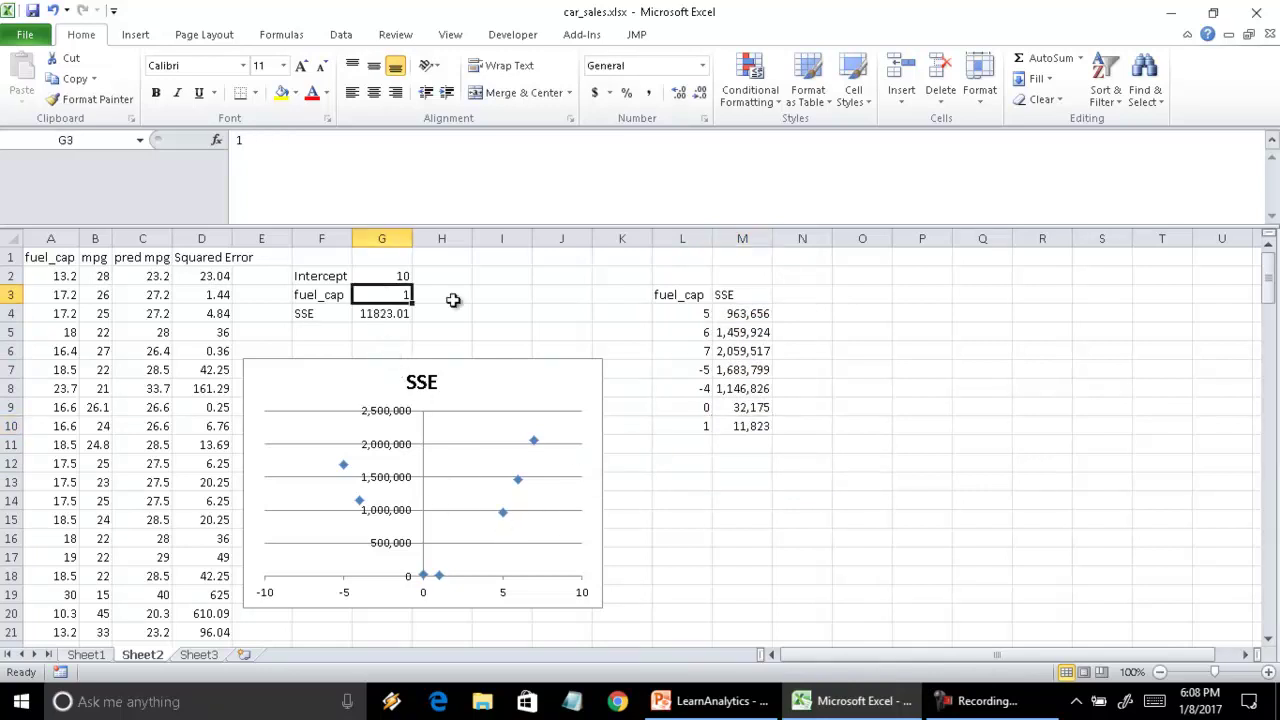
pyautogui.write('2')
pyautogui.press('Return')
# Step: Record the SSE total from G4 in M11 as a static value, with its coefficient 2 in L11
pyautogui.hotkey('ctrl', 'c')
pyautogui.press('Right')
pyautogui.press('Right')
pyautogui.press('Right')
pyautogui.press('Right')
pyautogui.press('Right')
pyautogui.press('Down')
pyautogui.press('Down')
pyautogui.press('Down')
pyautogui.press('Down')
pyautogui.press('Down')
pyautogui.press('Down')
pyautogui.press('Right')
pyautogui.press('Down')
pyautogui.hotkey('shift', 'F10')
pyautogui.press('s')
pyautogui.press('v')
pyautogui.press('Left')
pyautogui.write('2')
pyautogui.press('Return')
# Step: Set the fuel_cap coefficient in G3 to -1
pyautogui.press('Left')
pyautogui.press('Left')
pyautogui.press('Left')
pyautogui.press('Left')
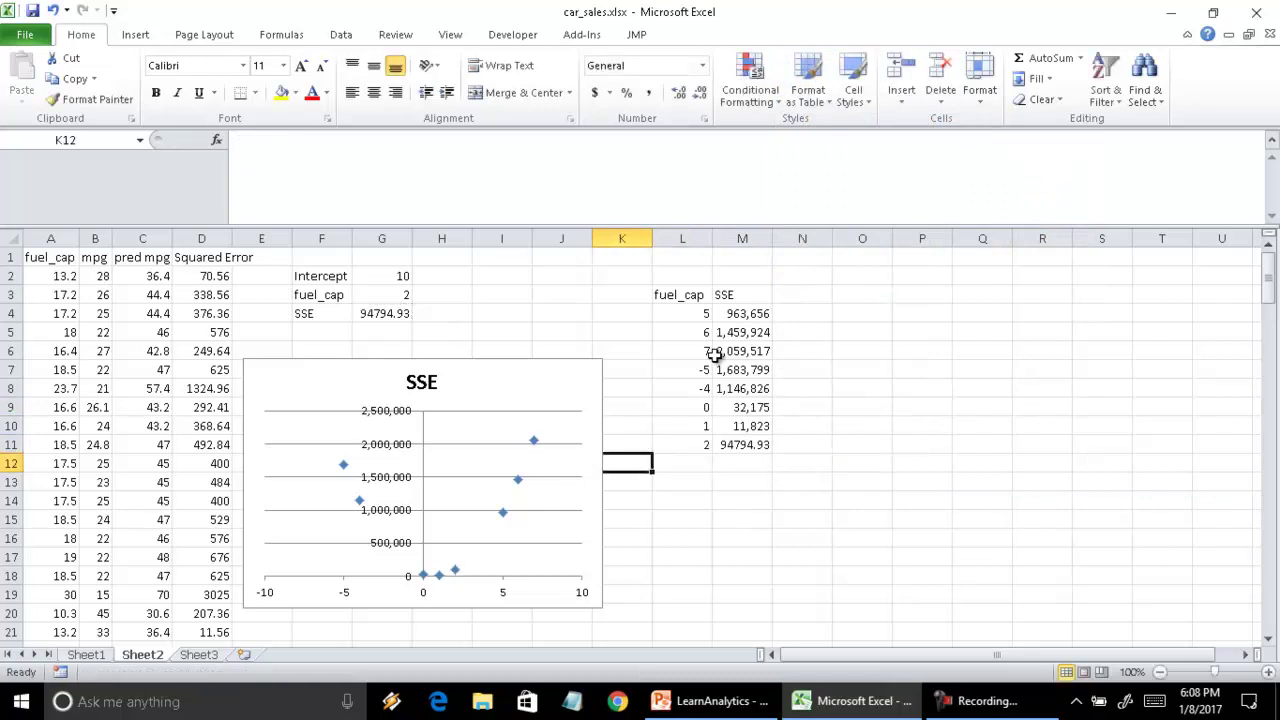
pyautogui.press('Up')
pyautogui.press('Up')
pyautogui.press('Up')
pyautogui.press('Up')
pyautogui.press('Up')
pyautogui.press('Up')
pyautogui.press('Up')
pyautogui.press('Up')
pyautogui.press('Left')
pyautogui.press('Up')
pyautogui.write('-1')
pyautogui.press('Return')
# Step: Record the SSE total from G4 in M12 as a static value, with its coefficient -1 in L12
pyautogui.hotkey('ctrl', 'c')
pyautogui.press('Right')
pyautogui.press('Right')
pyautogui.press('Right')
pyautogui.press('Right')
pyautogui.press('Right')
pyautogui.press('Down')
pyautogui.press('Down')
pyautogui.press('Down')
pyautogui.press('Down')
pyautogui.press('Down')
pyautogui.press('Down')
pyautogui.press('Down')
pyautogui.press('Right')
pyautogui.press('Down')
pyautogui.hotkey('shift', 'F10')
pyautogui.press('s')
pyautogui.press('v')
pyautogui.press('Left')
pyautogui.write('-1')
pyautogui.press('Return')
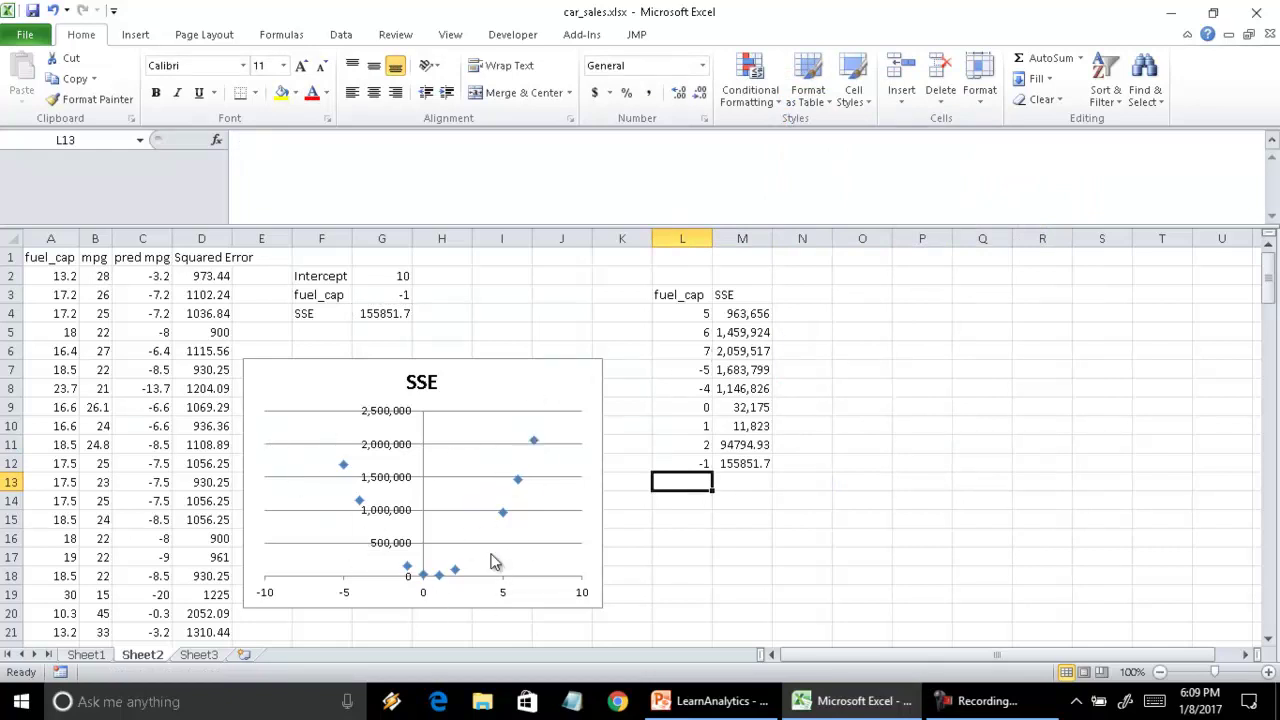
# Step: Copy the SSE scatter chart and paste it into a blank Paint canvas
pyautogui.click(529, 400)
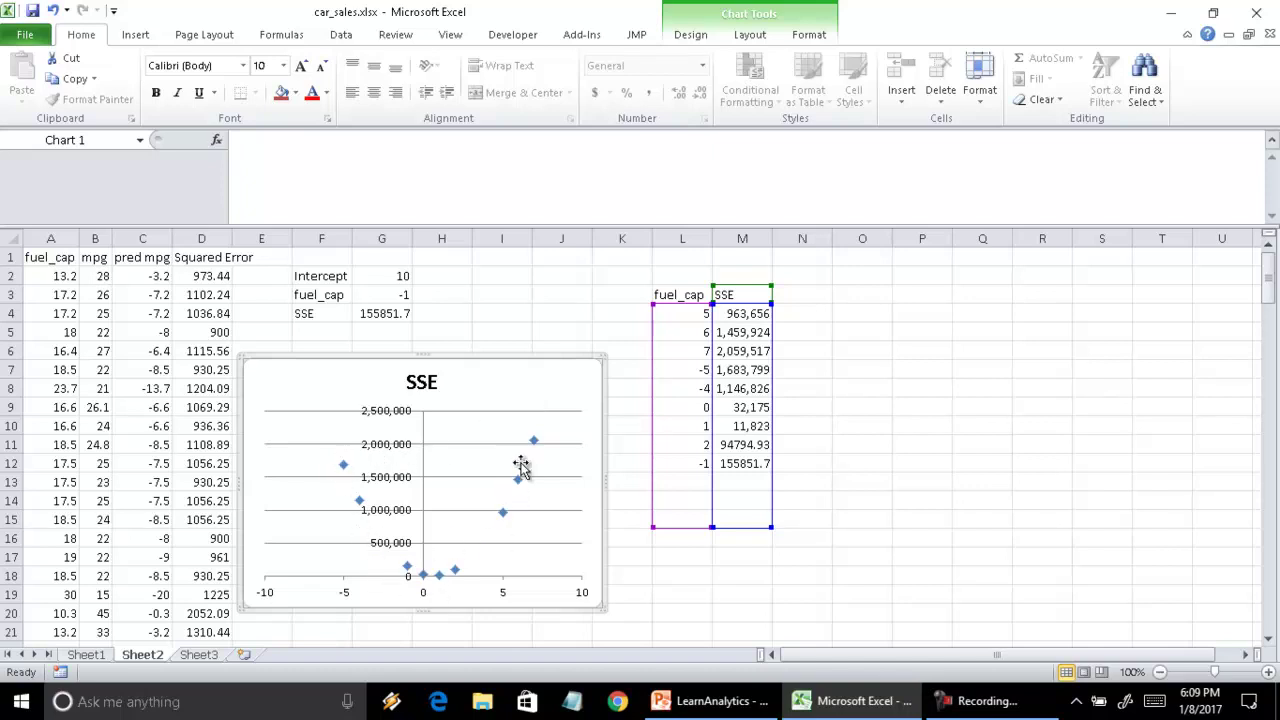
pyautogui.rightClick(518, 392)
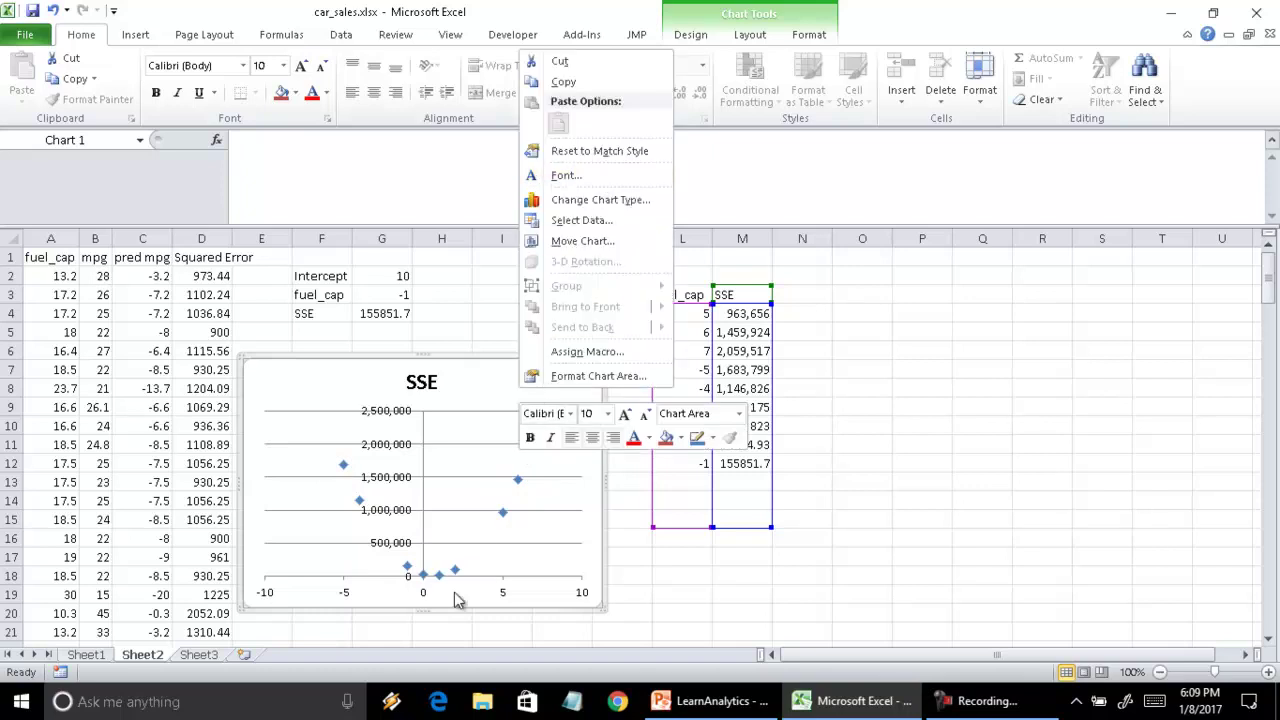
pyautogui.click(565, 82)
pyautogui.press('super+r')
pyautogui.write('ms')
pyautogui.write('t')
pyautogui.press('Return')
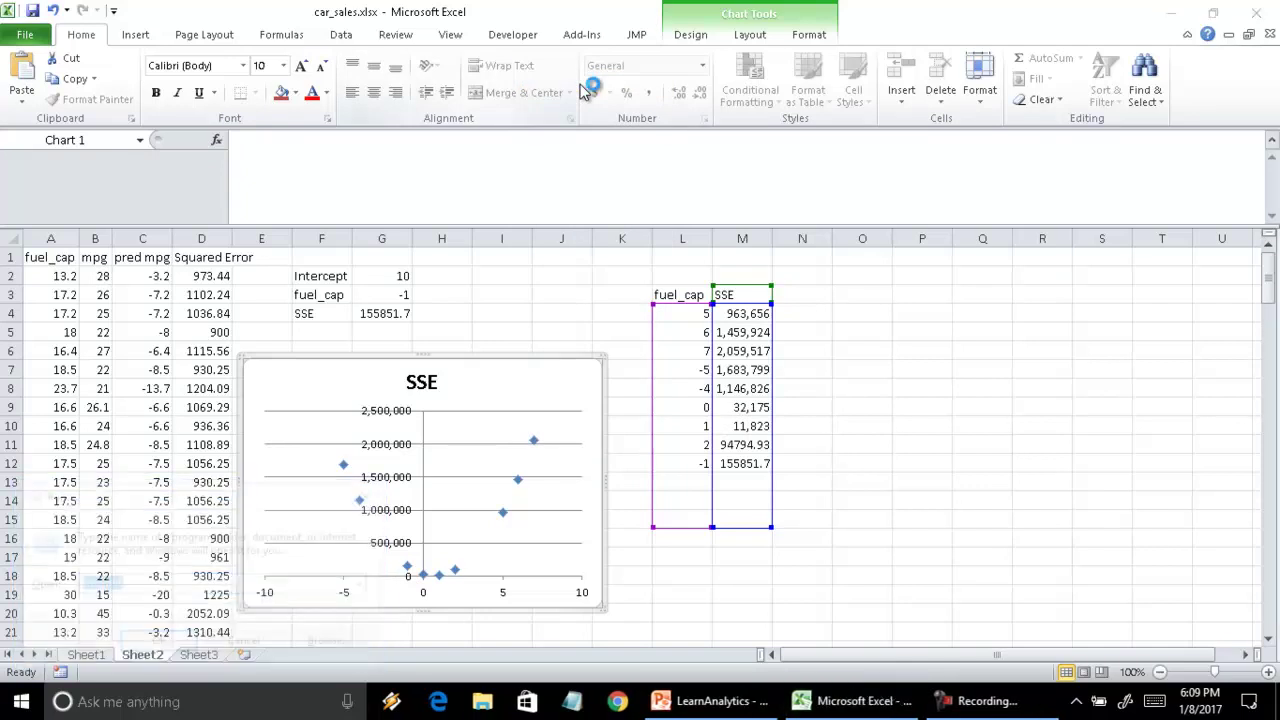
pyautogui.hotkey('ctrl', 'v')
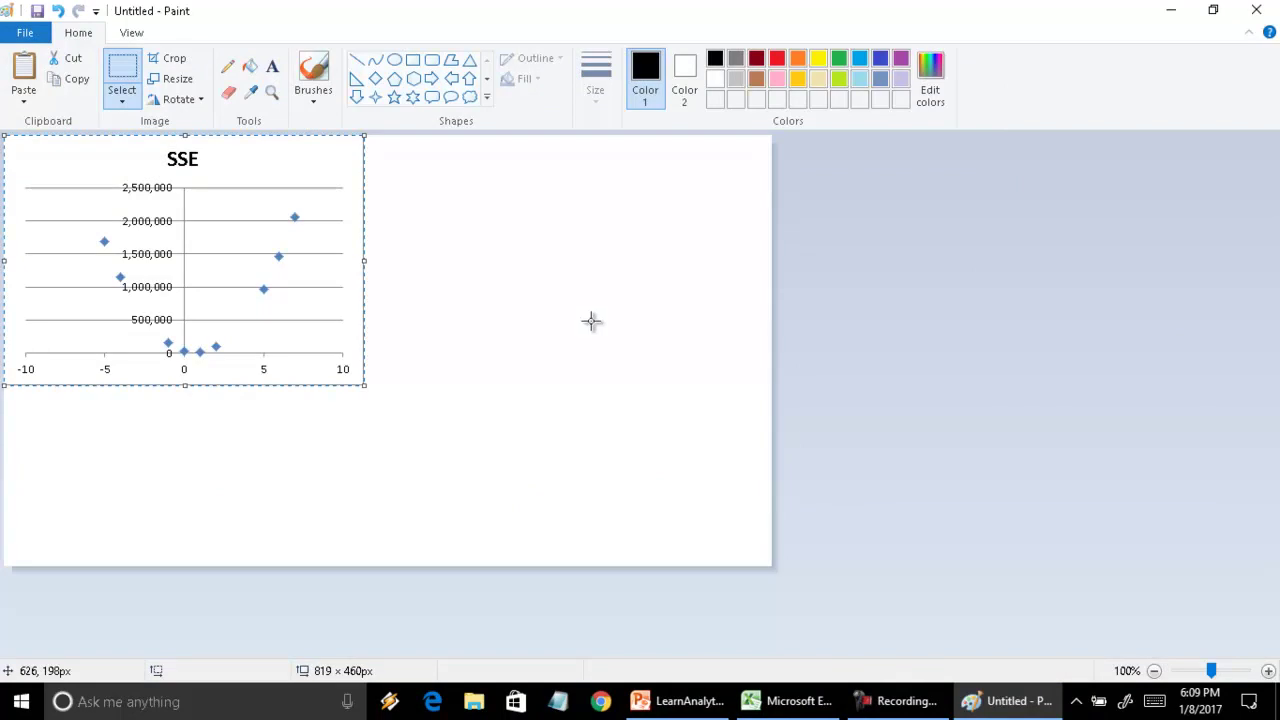
# Step: Draw a U-shaped curve through the chart points with the Pencil, plus a nearly horizontal line touching its lowest point
pyautogui.click(228, 65)
pyautogui.moveTo(104, 241)
pyautogui.mouseDown()
pyautogui.moveTo(155, 320)
pyautogui.moveTo(200, 346)
pyautogui.moveTo(262, 300)
pyautogui.moveTo(322, 203)
pyautogui.mouseUp()
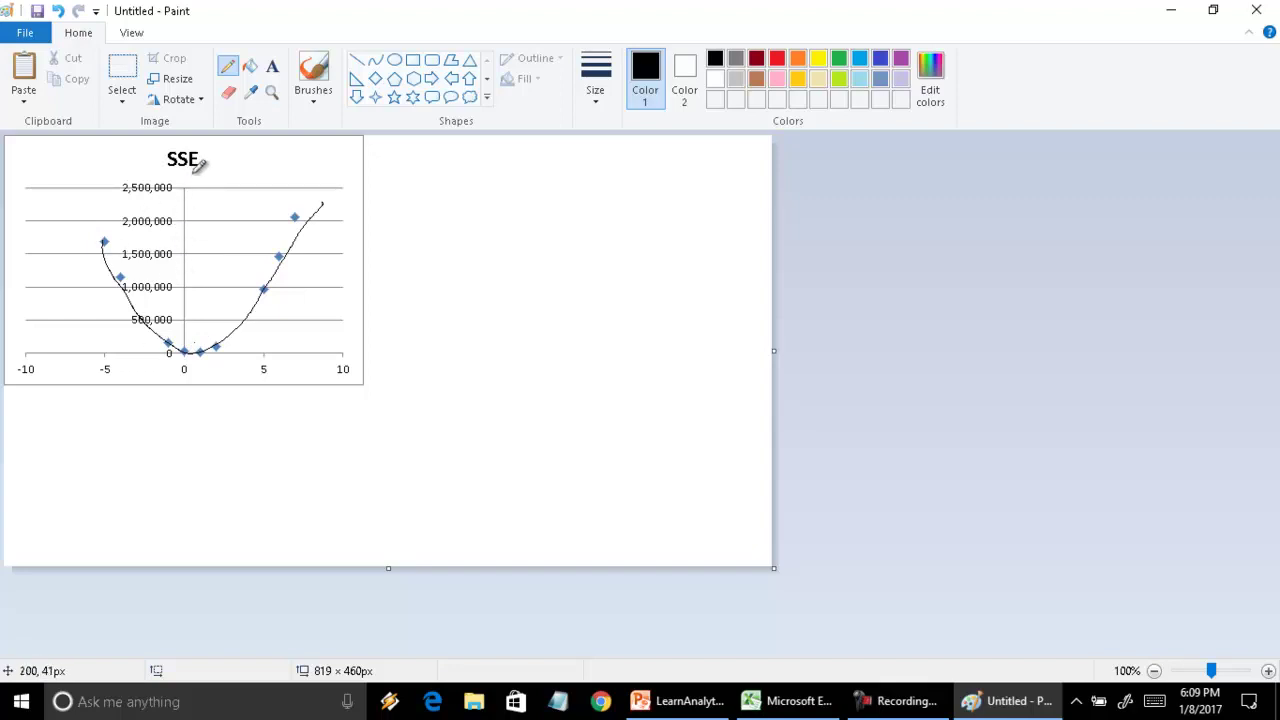
pyautogui.moveTo(44, 366); pyautogui.dragTo(379, 348)
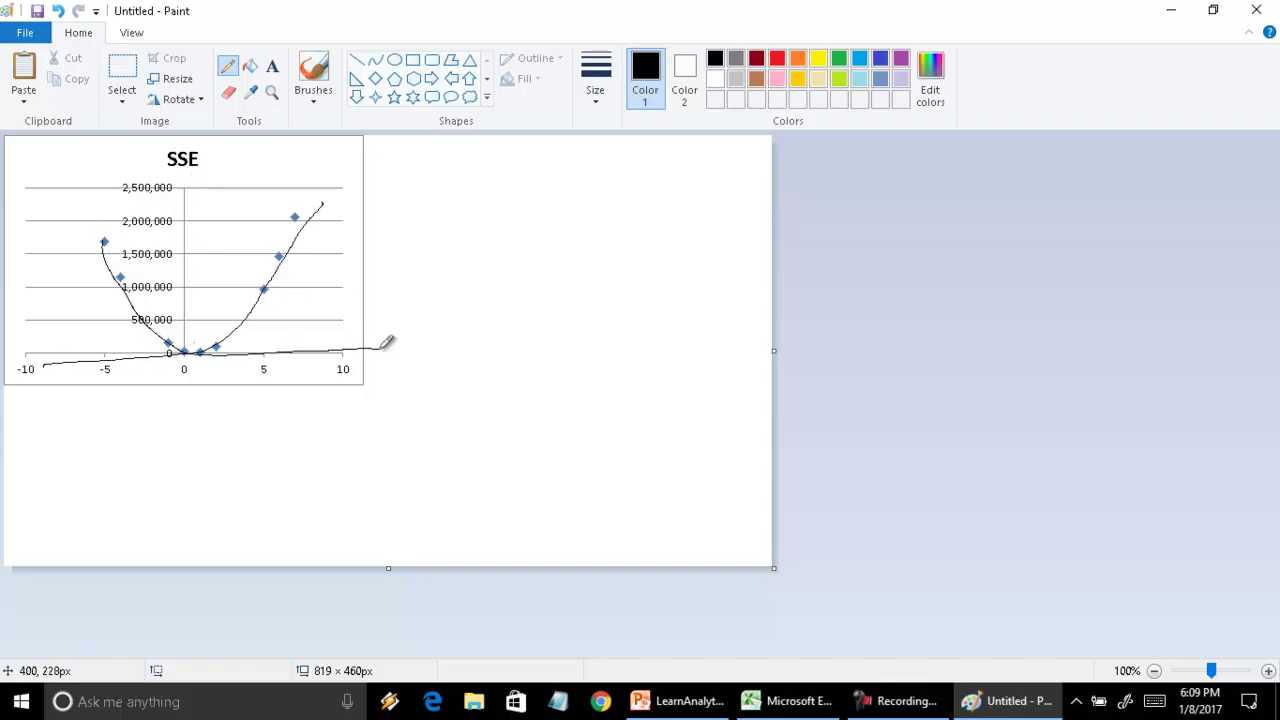
# Step: Circle the curve's lowest point, draw pointer lines from it and handwrite "min." beside them
pyautogui.moveTo(172, 338)
pyautogui.mouseDown()
pyautogui.moveTo(226, 362)
pyautogui.moveTo(168, 348)
pyautogui.moveTo(206, 347)
pyautogui.moveTo(282, 400)
pyautogui.mouseUp()
pyautogui.moveTo(262, 368); pyautogui.dragTo(263, 411)
pyautogui.moveTo(294, 403)
pyautogui.mouseDown()
pyautogui.moveTo(357, 406)
pyautogui.moveTo(396, 421)
pyautogui.moveTo(403, 441)
pyautogui.moveTo(433, 440)
pyautogui.mouseUp()
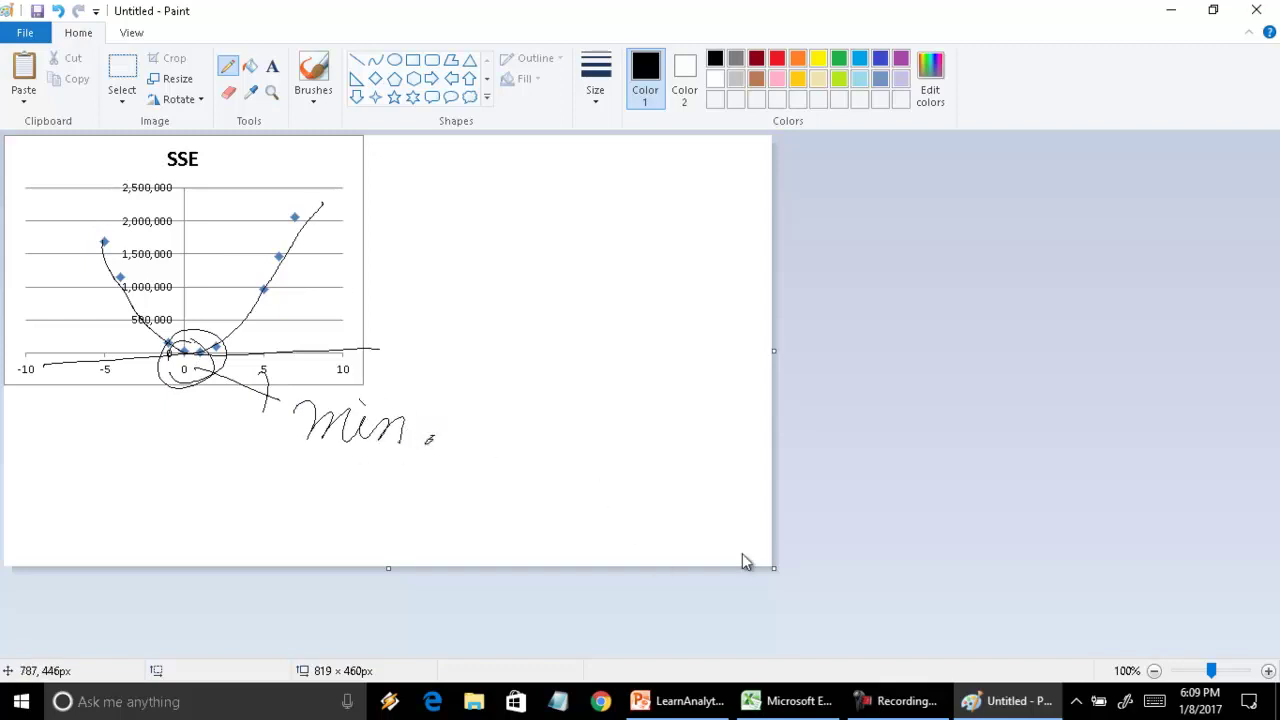
# Step: Switch back to the Excel workbook and move the SSE chart slightly up and to the right on Sheet2
pyautogui.click(792, 701)
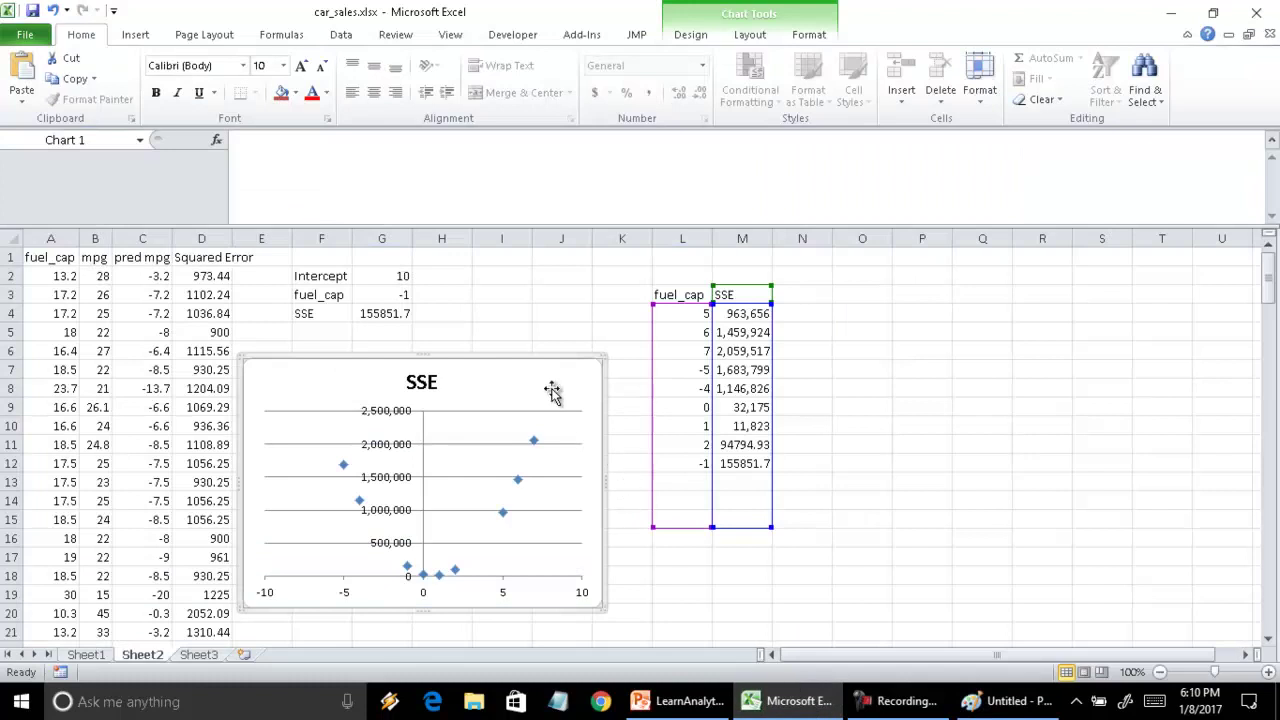
pyautogui.moveTo(549, 378)
pyautogui.mouseDown()
pyautogui.moveTo(574, 380)
pyautogui.moveTo(560, 364)
pyautogui.mouseUp()
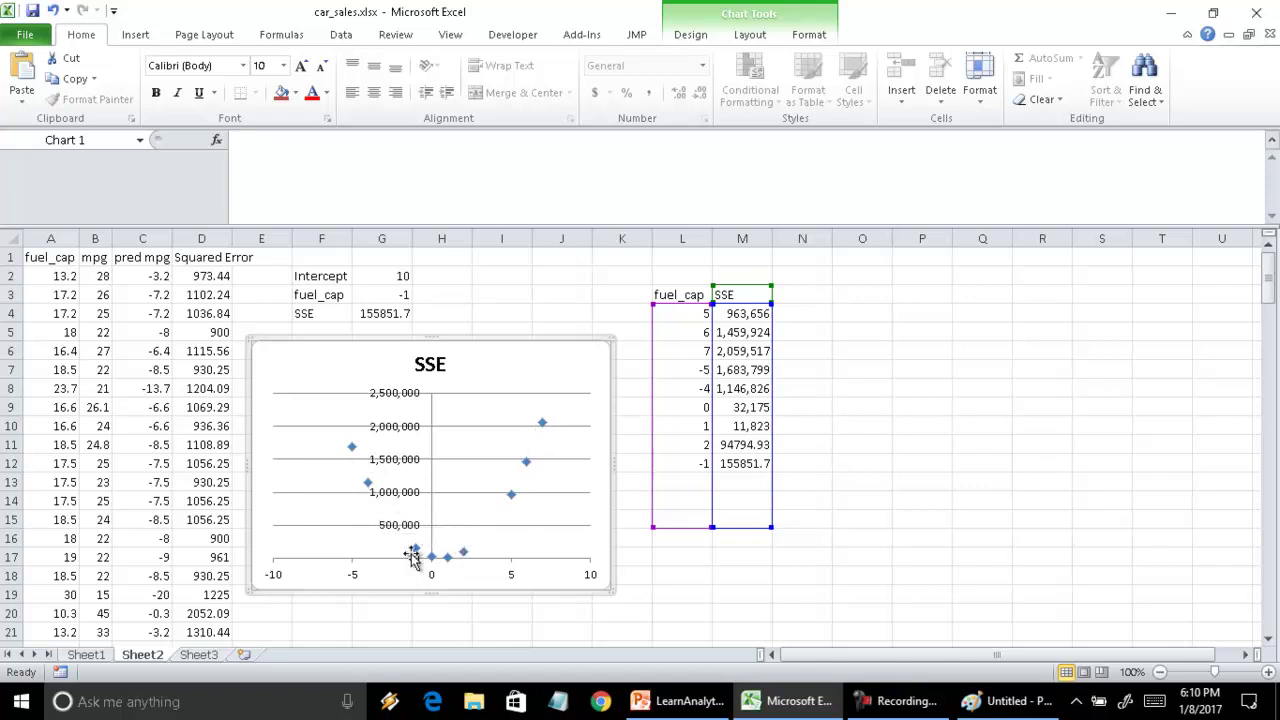
pyautogui.moveTo(434, 567)
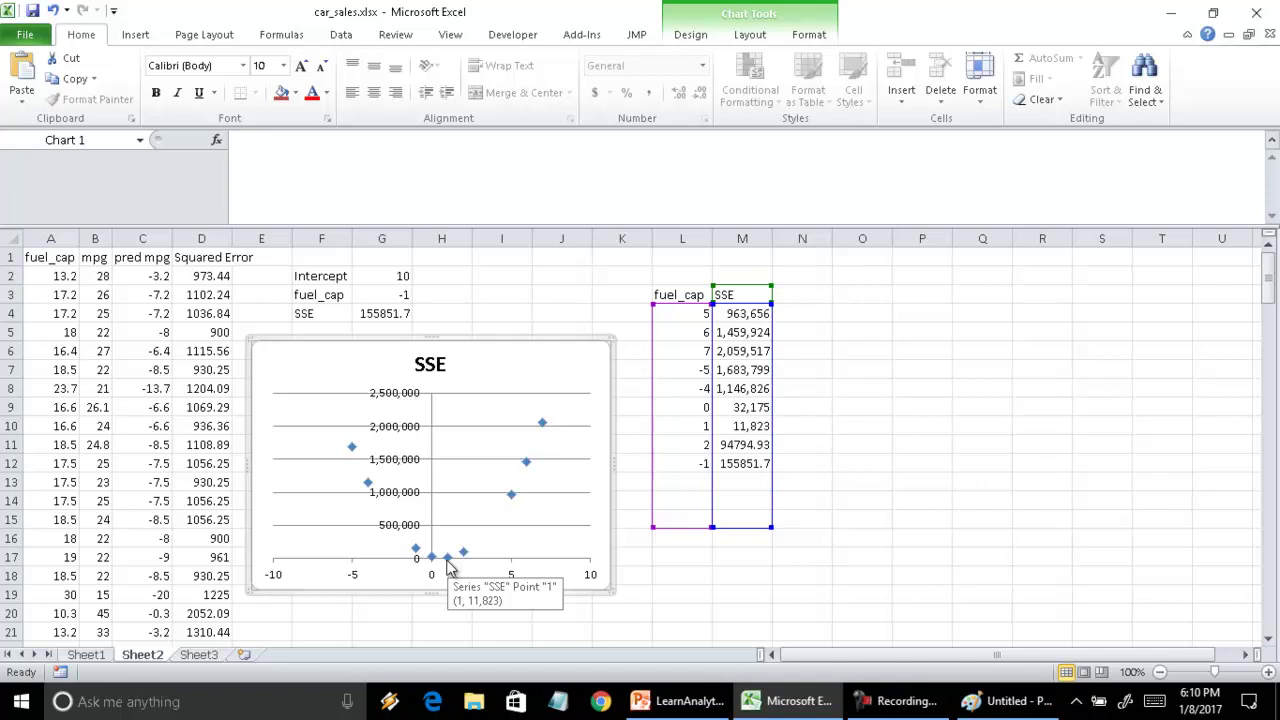
# Step: Open Solver and set it to minimize the SSE cell G4 as the objective
pyautogui.click(382, 296)
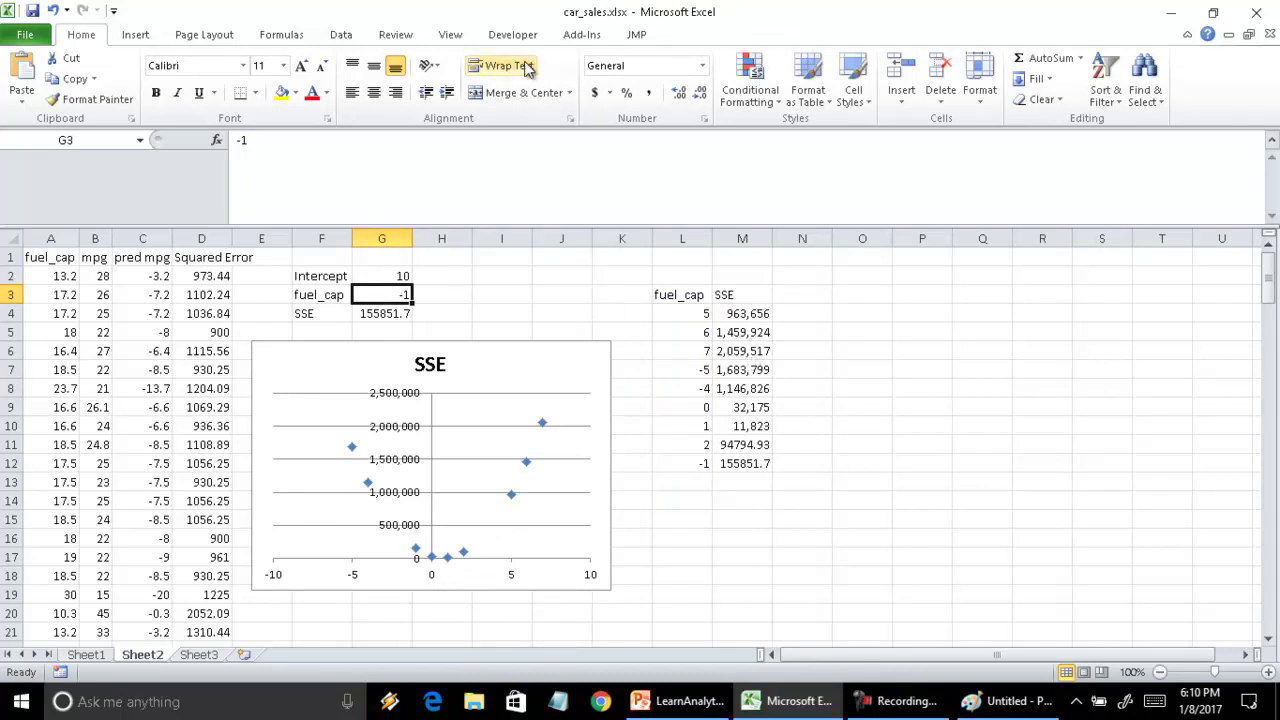
pyautogui.click(341, 36)
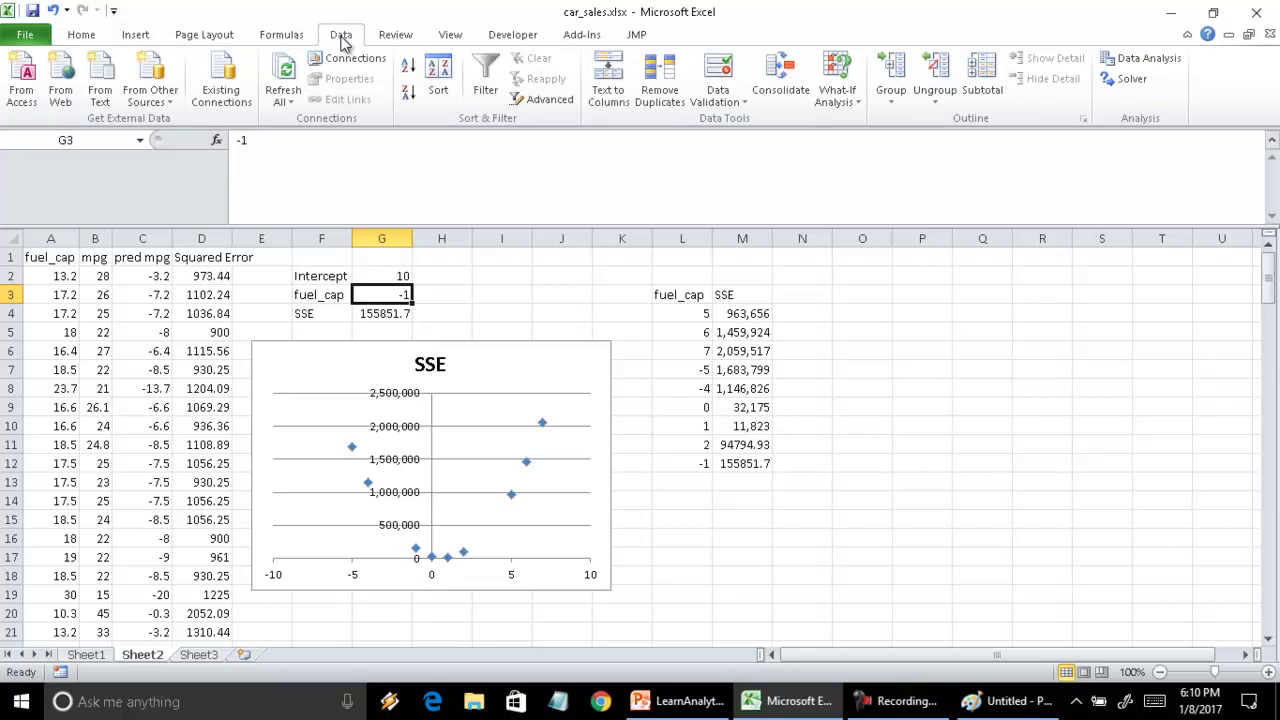
pyautogui.click(1128, 84)
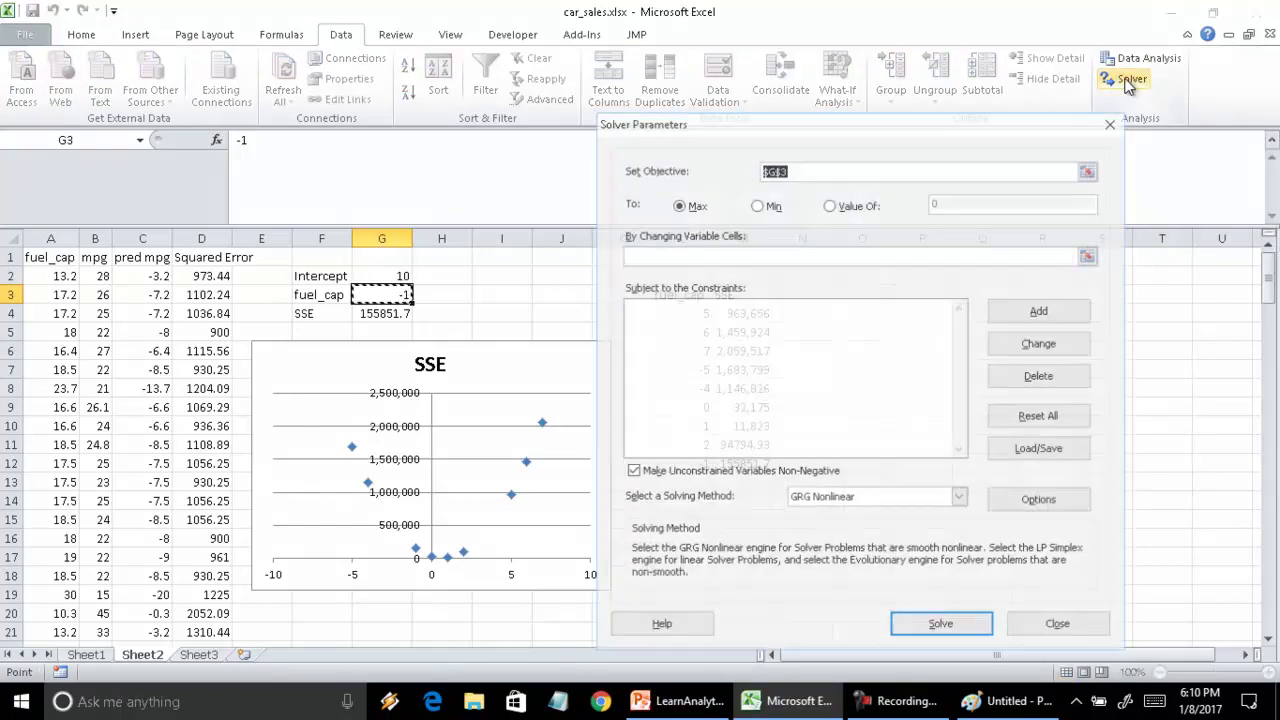
pyautogui.click(804, 169)
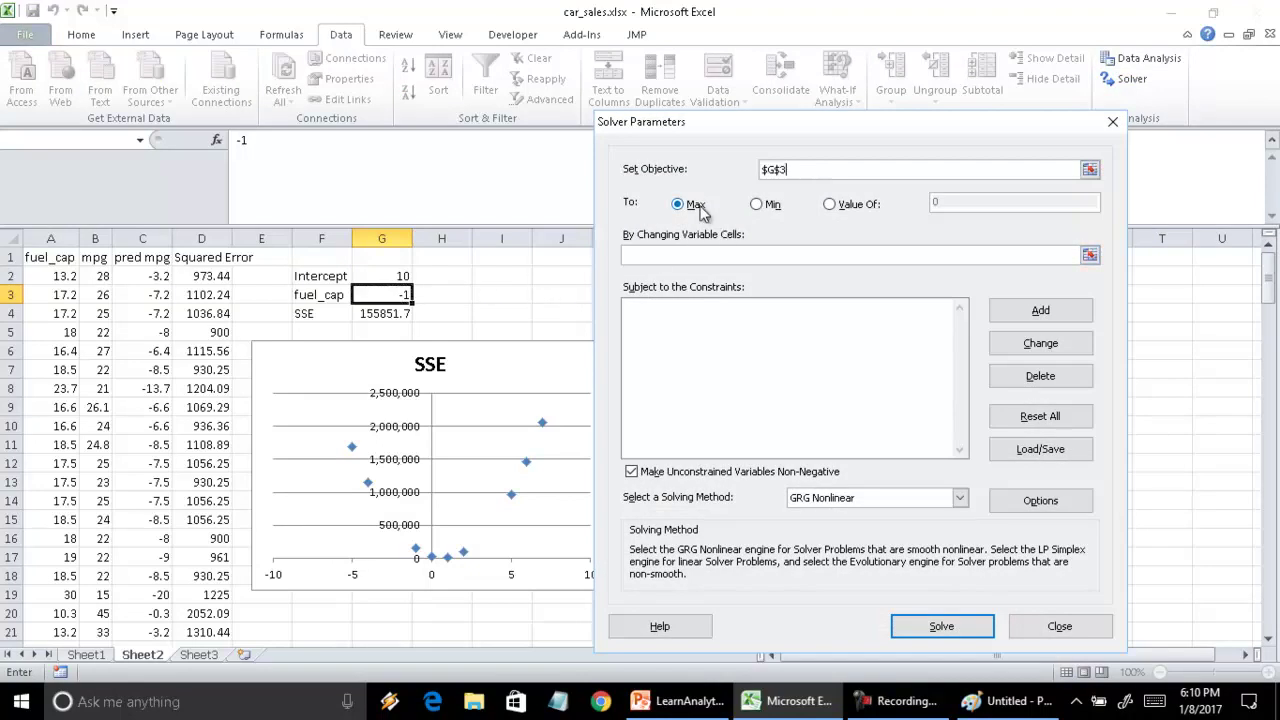
pyautogui.click(768, 206)
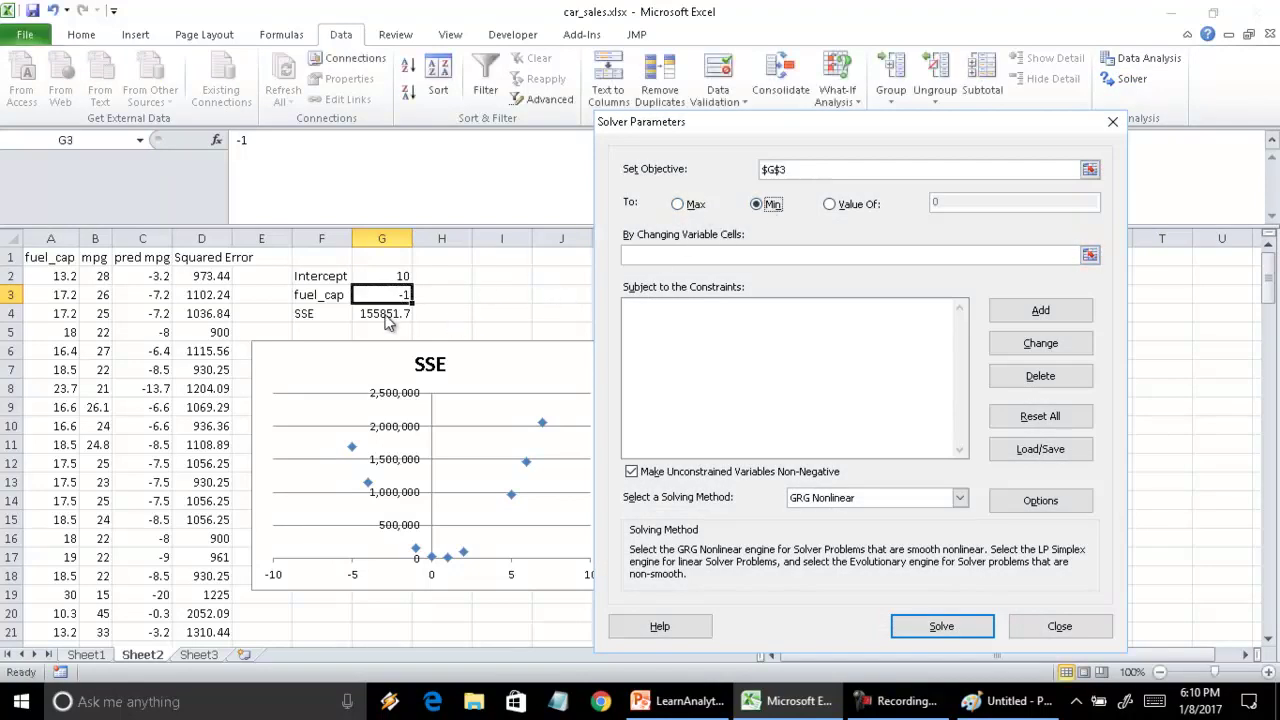
pyautogui.click(1090, 170)
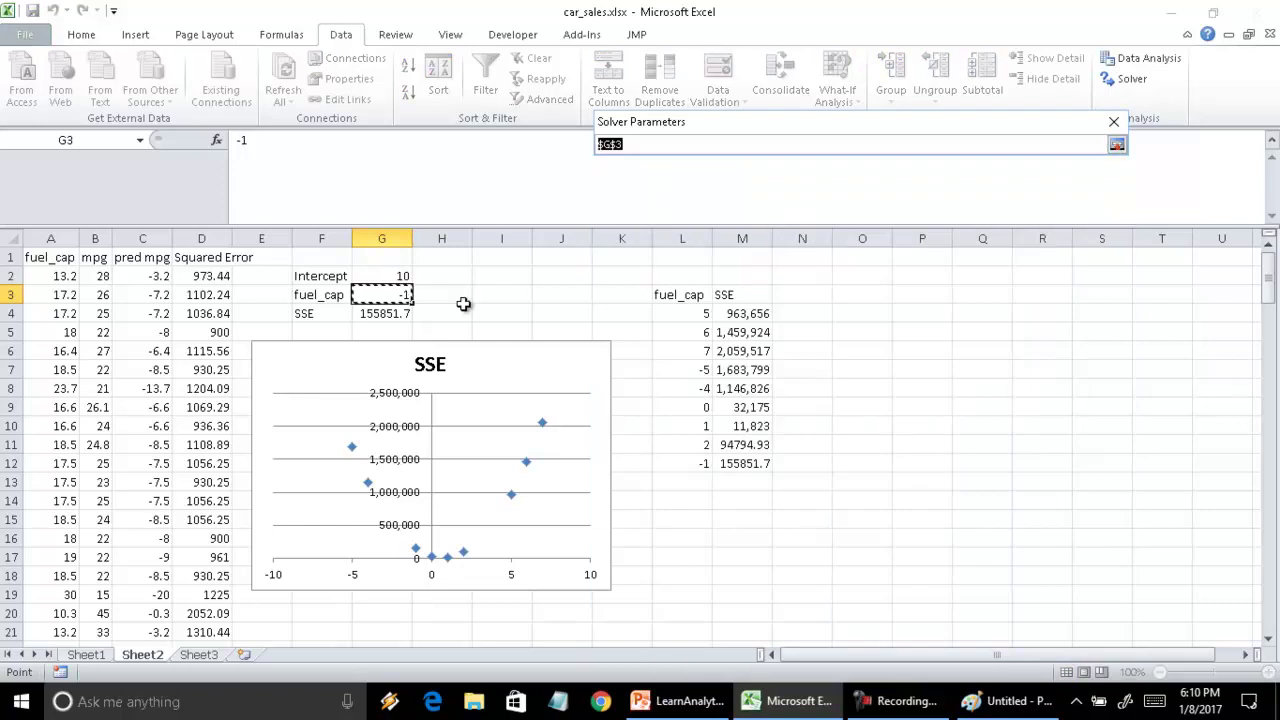
pyautogui.click(384, 316)
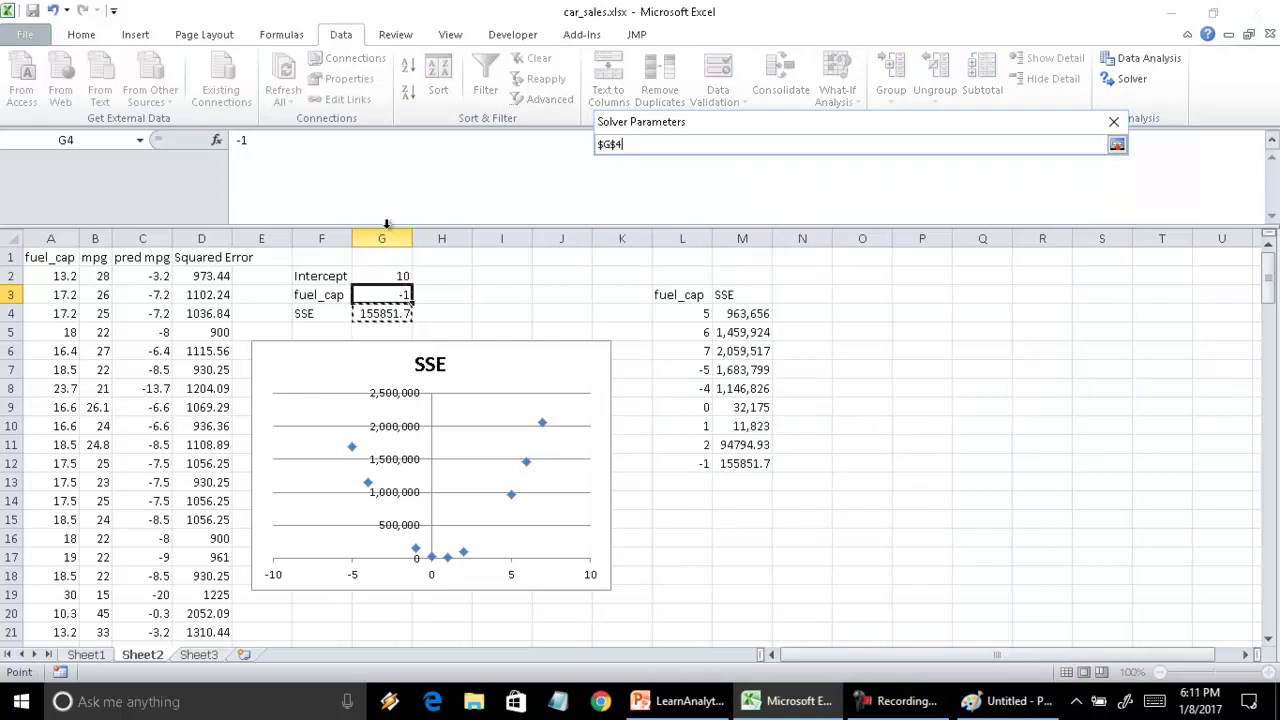
pyautogui.click(1116, 146)
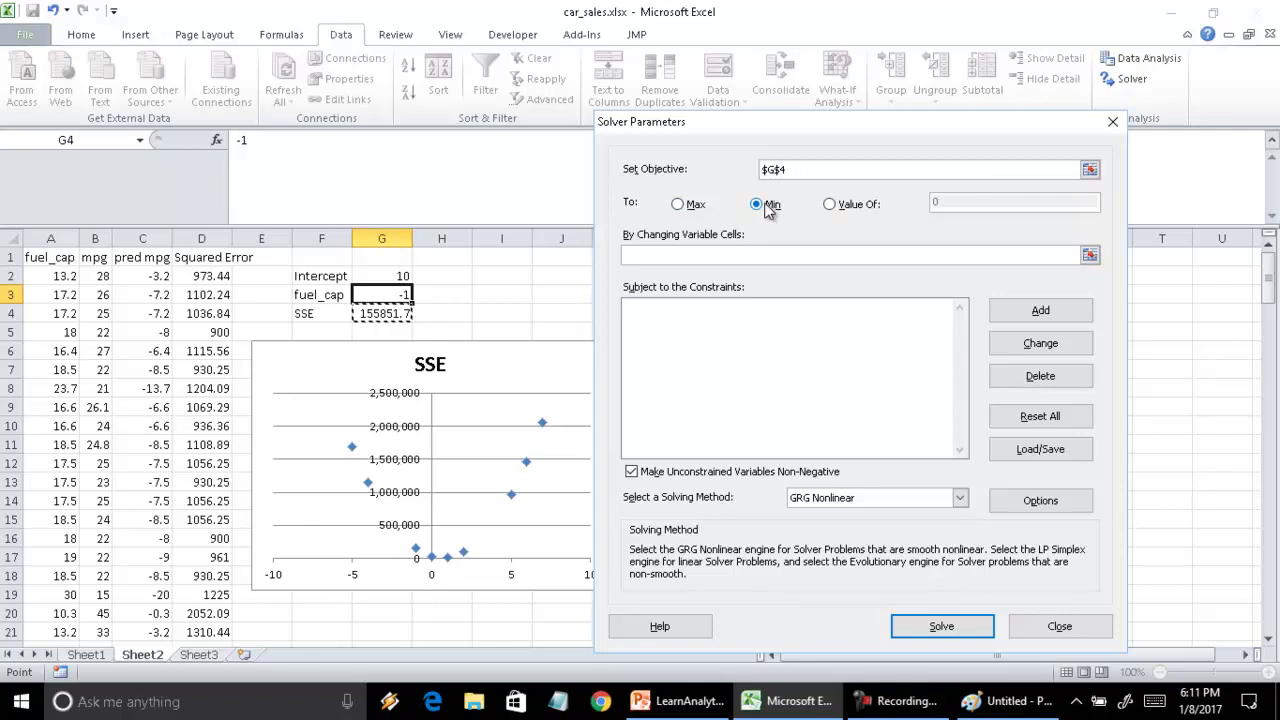
# Step: Specify the fuel_cap coefficient cell G3 as the Solver's changing variable cell
pyautogui.click(737, 255)
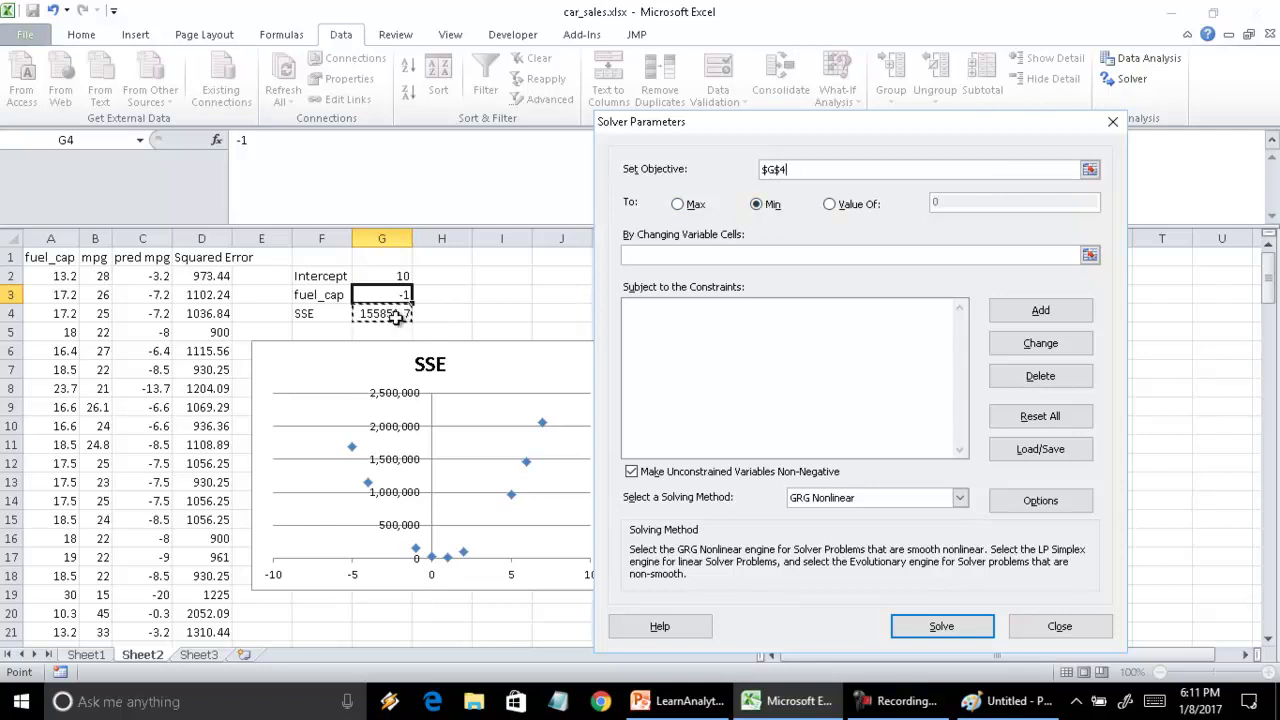
pyautogui.click(1090, 256)
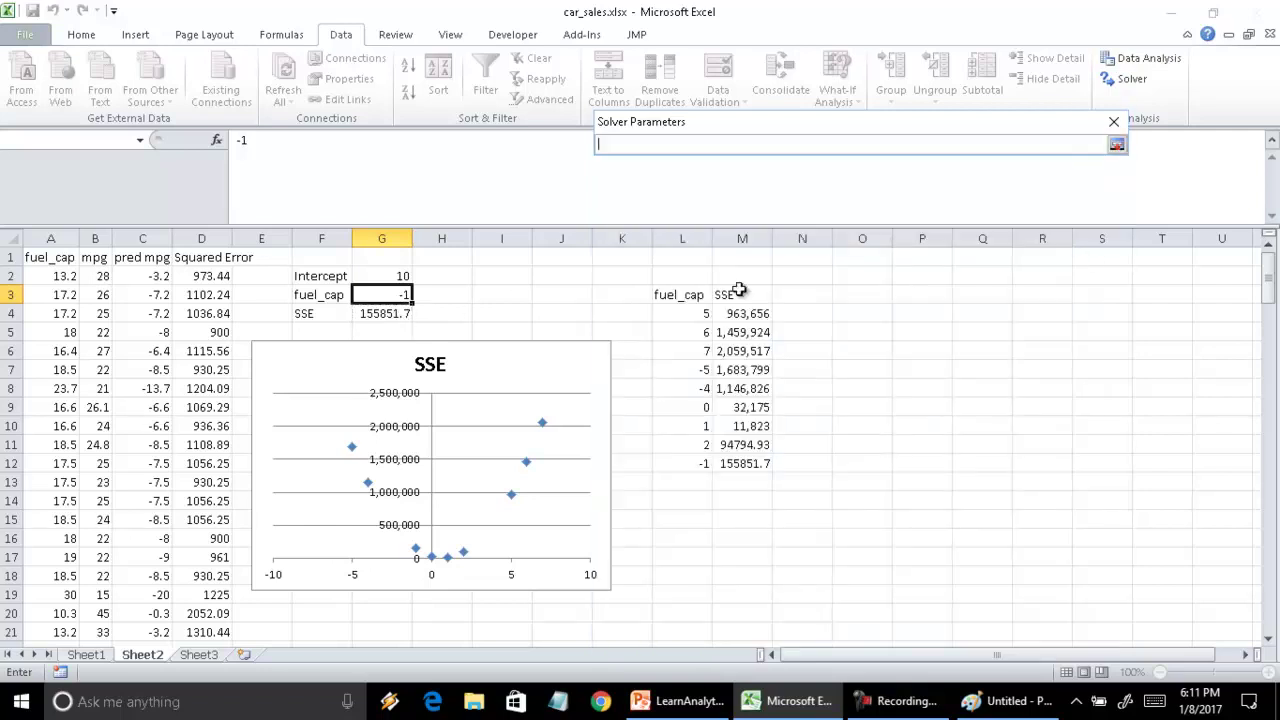
pyautogui.click(384, 292)
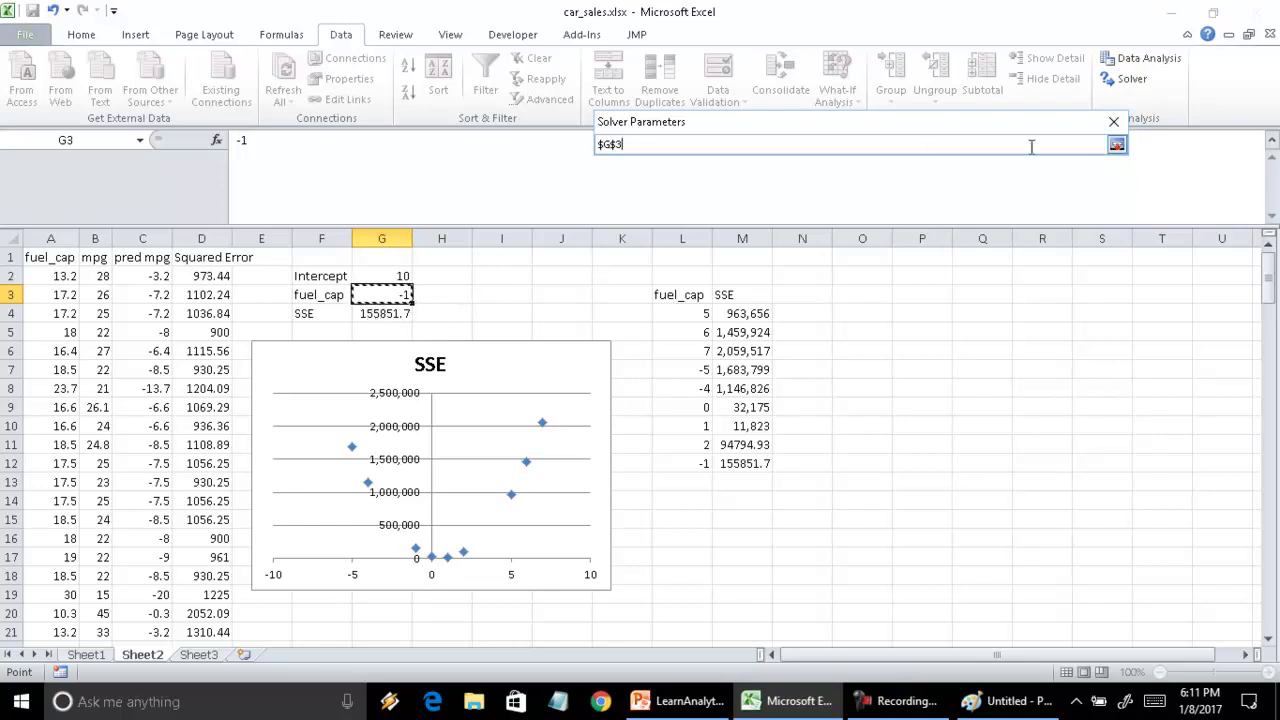
pyautogui.click(1116, 145)
# Step: Allow unconstrained variables to be negative, then solve with GRG Nonlinear and keep the solution
pyautogui.click(744, 471)
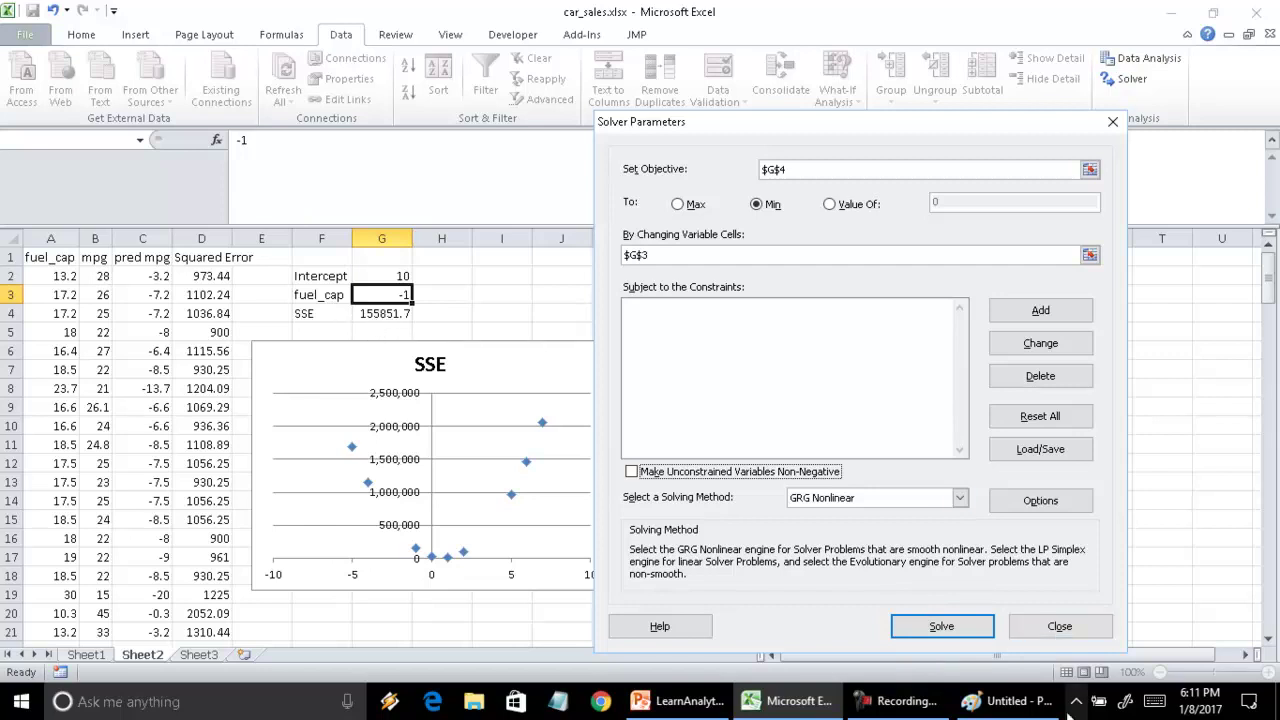
pyautogui.click(955, 638)
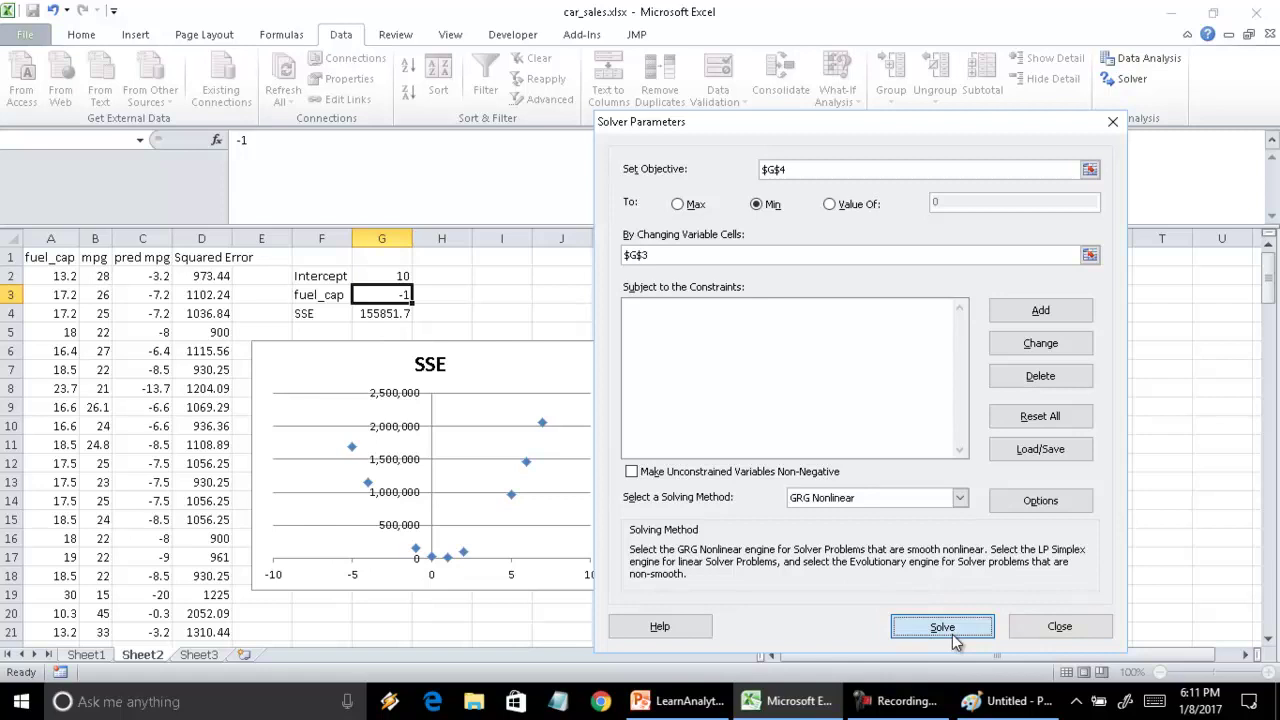
pyautogui.click(497, 377)
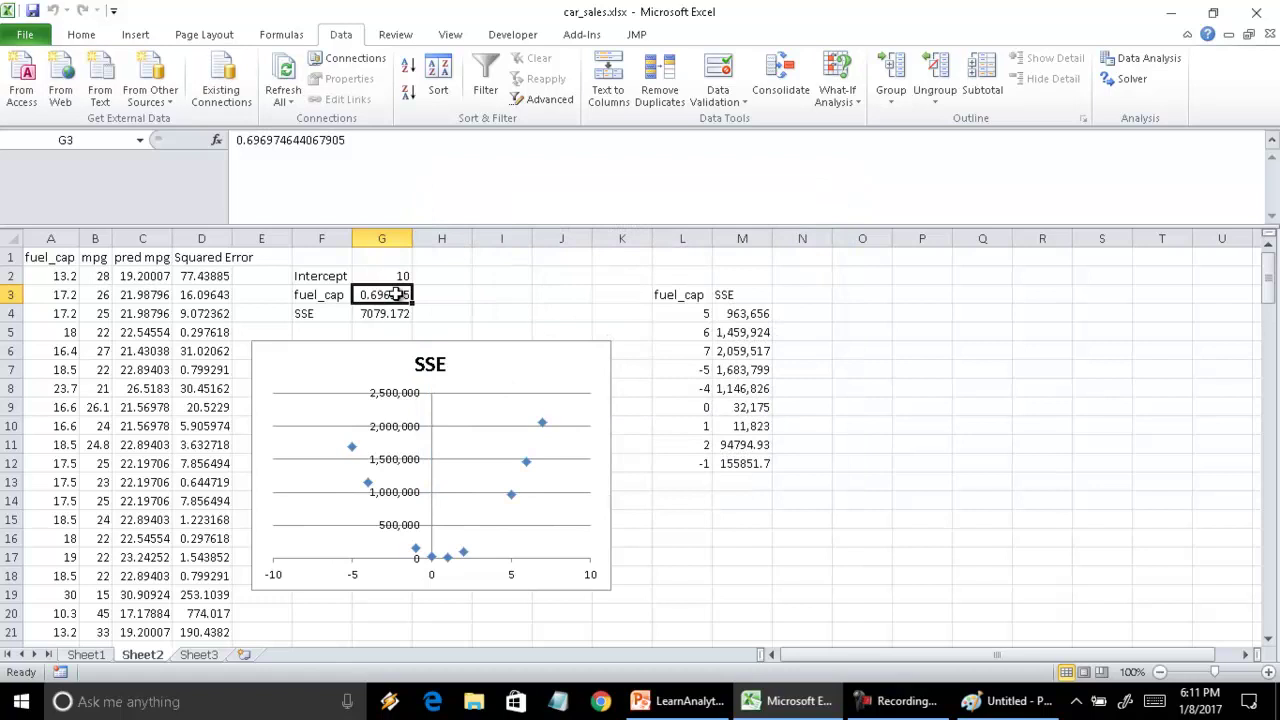
# Step: Copy the solved fuel_cap coefficient from G3 and paste it as a value into L13, below the trial coefficients
pyautogui.hotkey('ctrl', 'c')
pyautogui.press('Right')
pyautogui.press('Right')
pyautogui.press('Right')
pyautogui.press('Right')
pyautogui.press('Right')
pyautogui.press('Right')
pyautogui.press('Down')
pyautogui.press('Down')
pyautogui.press('Down')
pyautogui.press('Down')
pyautogui.press('Down')
pyautogui.press('Down')
pyautogui.press('Down')
pyautogui.press('Down')
pyautogui.press('Down')
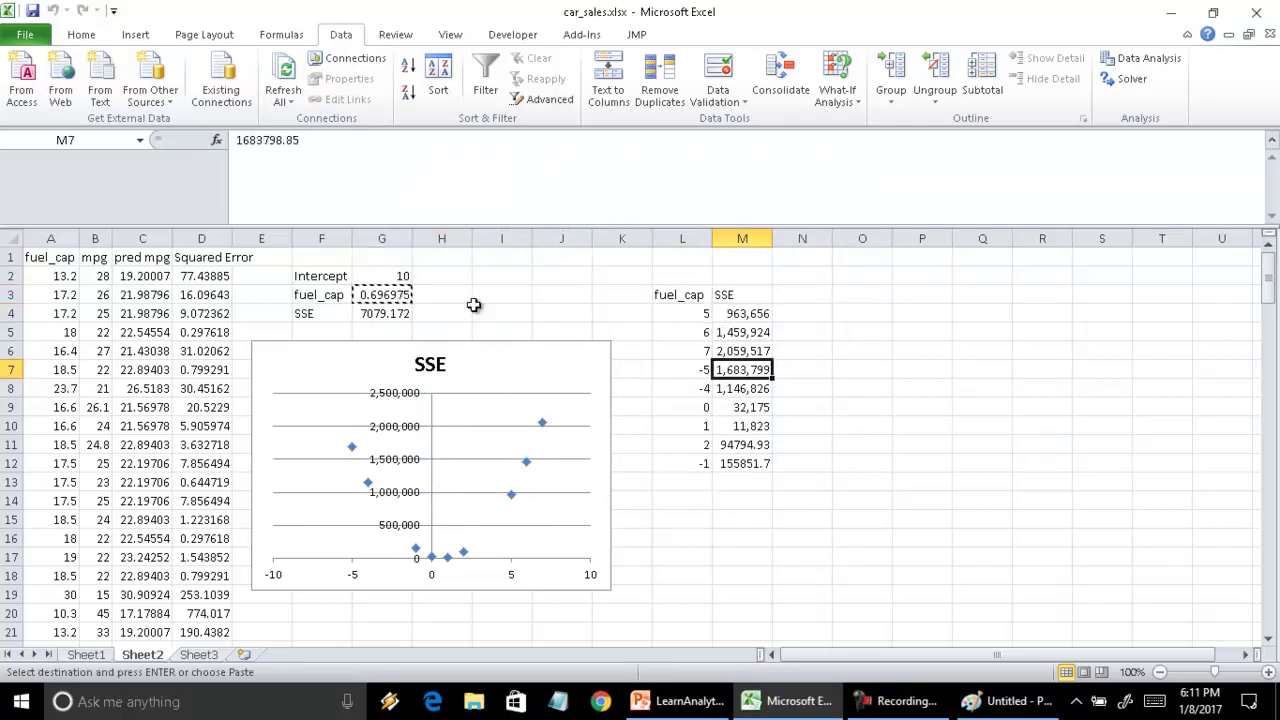
pyautogui.press('Left')
pyautogui.press('Down')
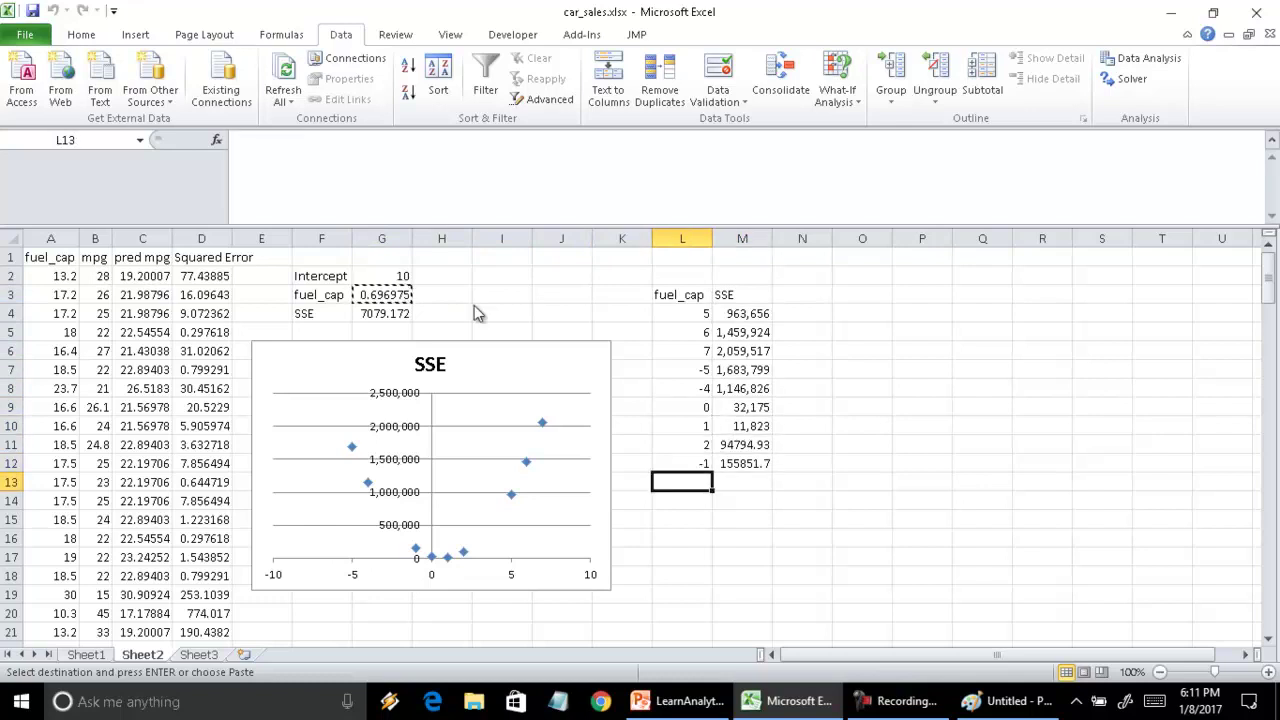
pyautogui.hotkey('shift', 'F10')
pyautogui.press('v')
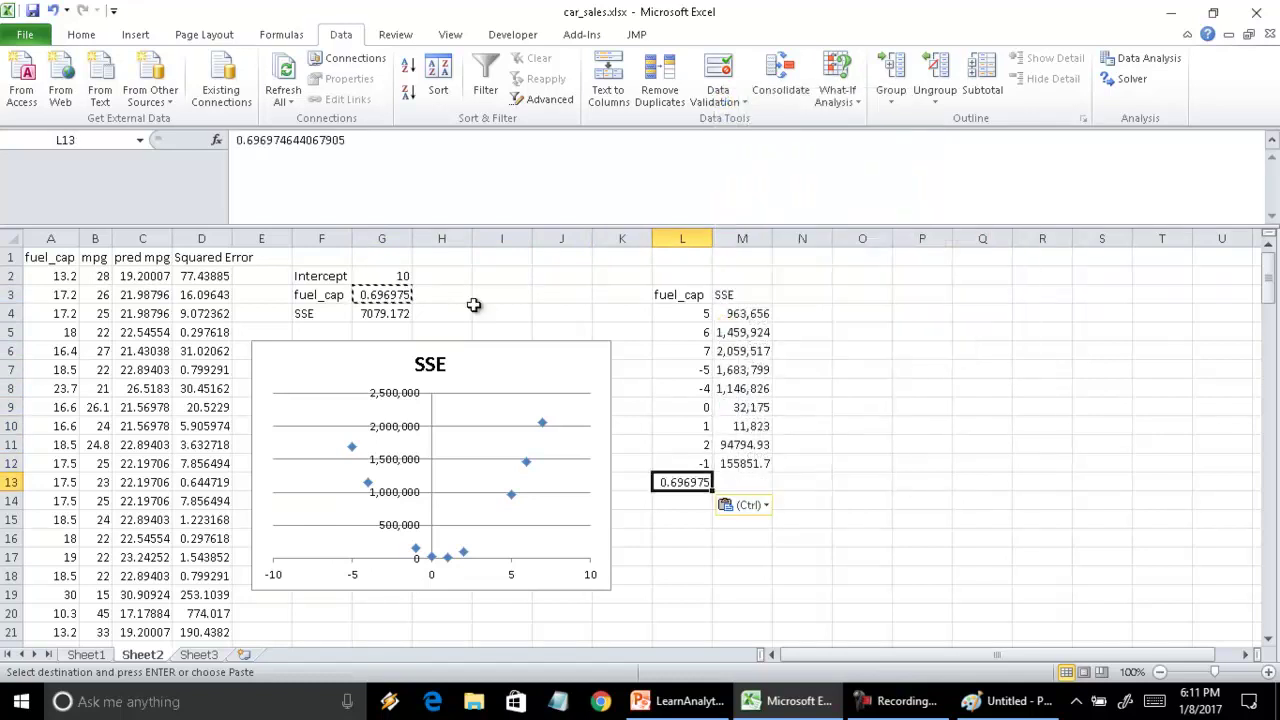
# Step: Copy the SSE from G4 and paste it as a value into M13, next to the solved coefficient
pyautogui.click(388, 314)
pyautogui.press('ctrl')
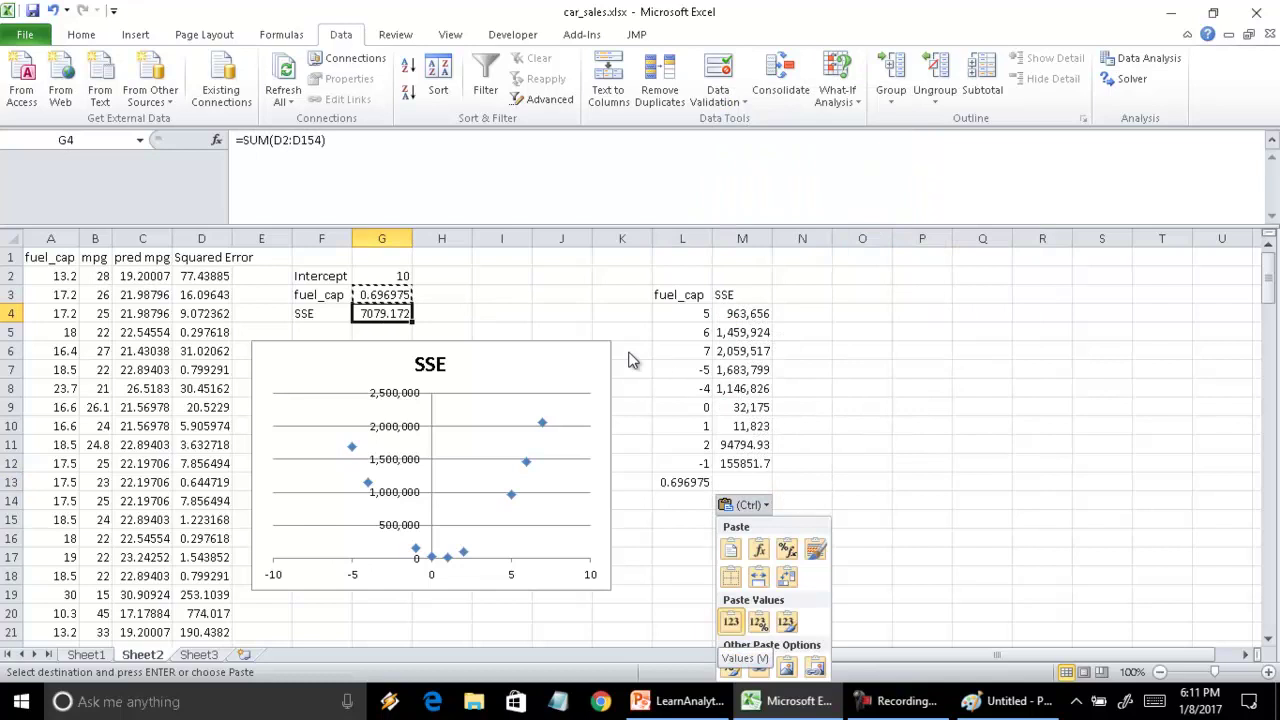
pyautogui.click(405, 314)
pyautogui.hotkey('ctrl', 'c')
pyautogui.click(762, 481)
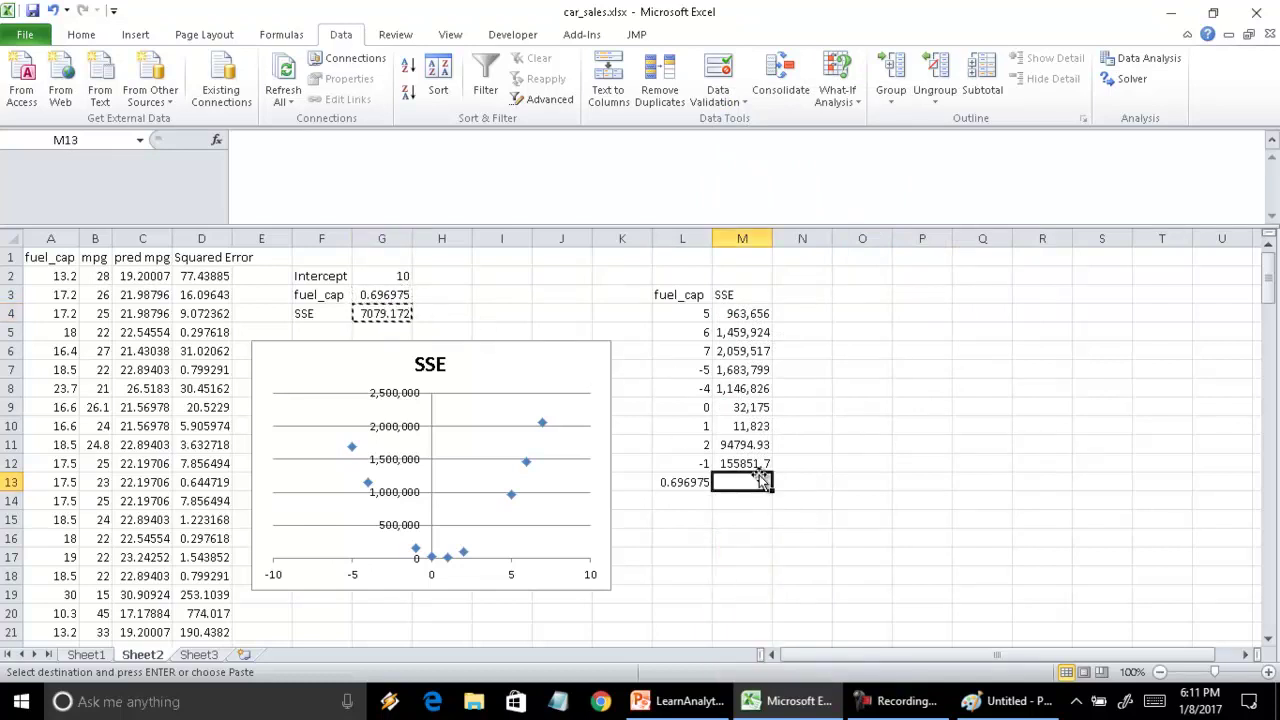
pyautogui.rightClick(763, 482)
pyautogui.click(984, 281)
pyautogui.press('Left')
pyautogui.press('Left')
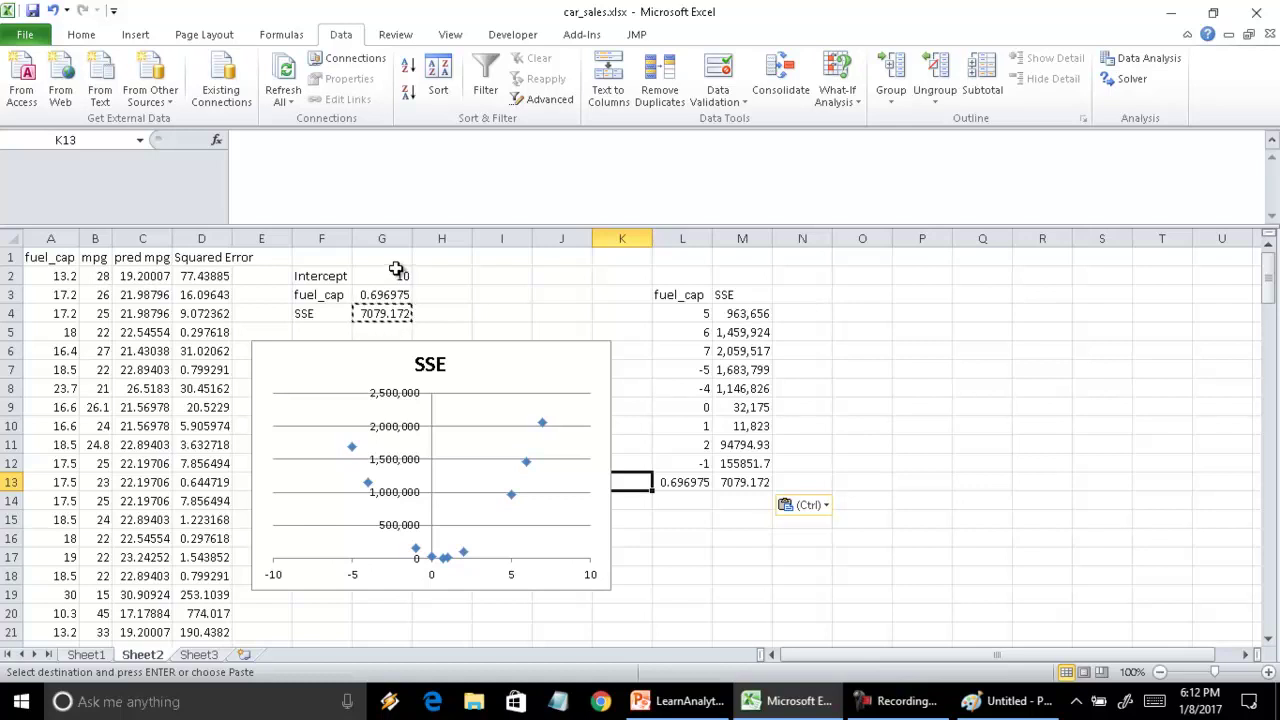
# Step: Set the intercept to 15, rerun Solver on the fuel_cap coefficient to minimize SSE, and keep the solution
pyautogui.click(389, 277)
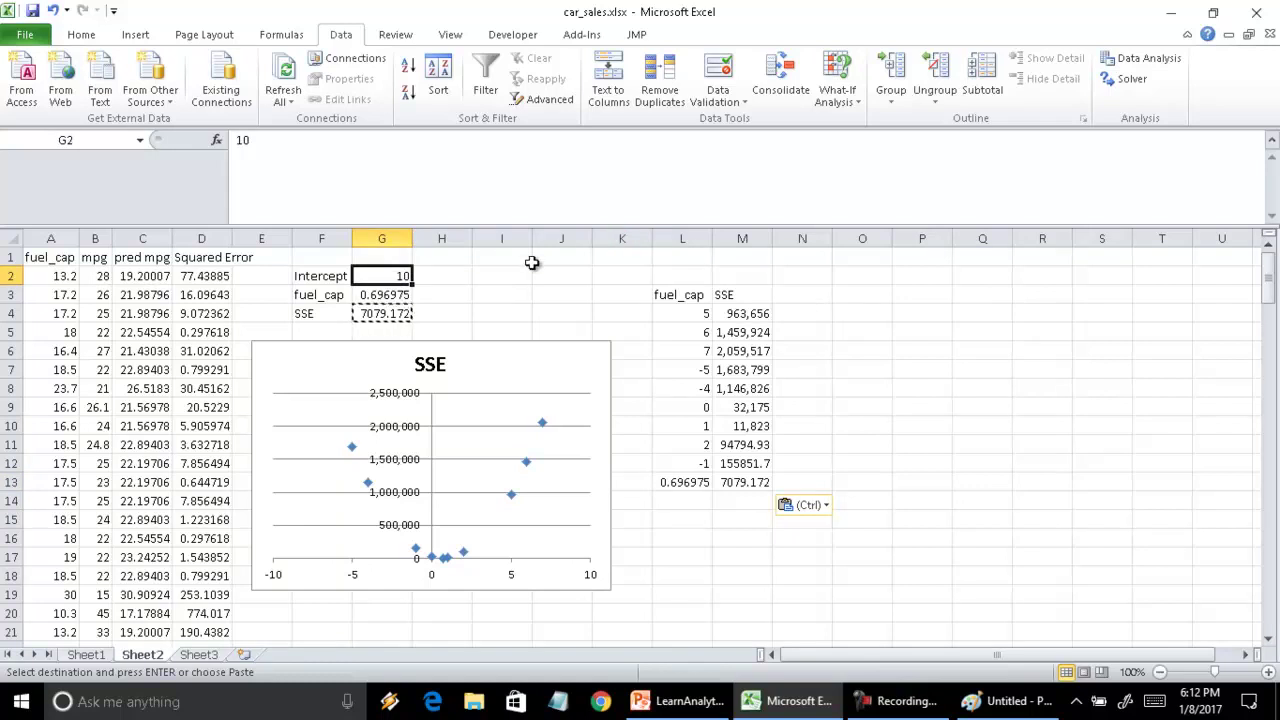
pyautogui.write('1')
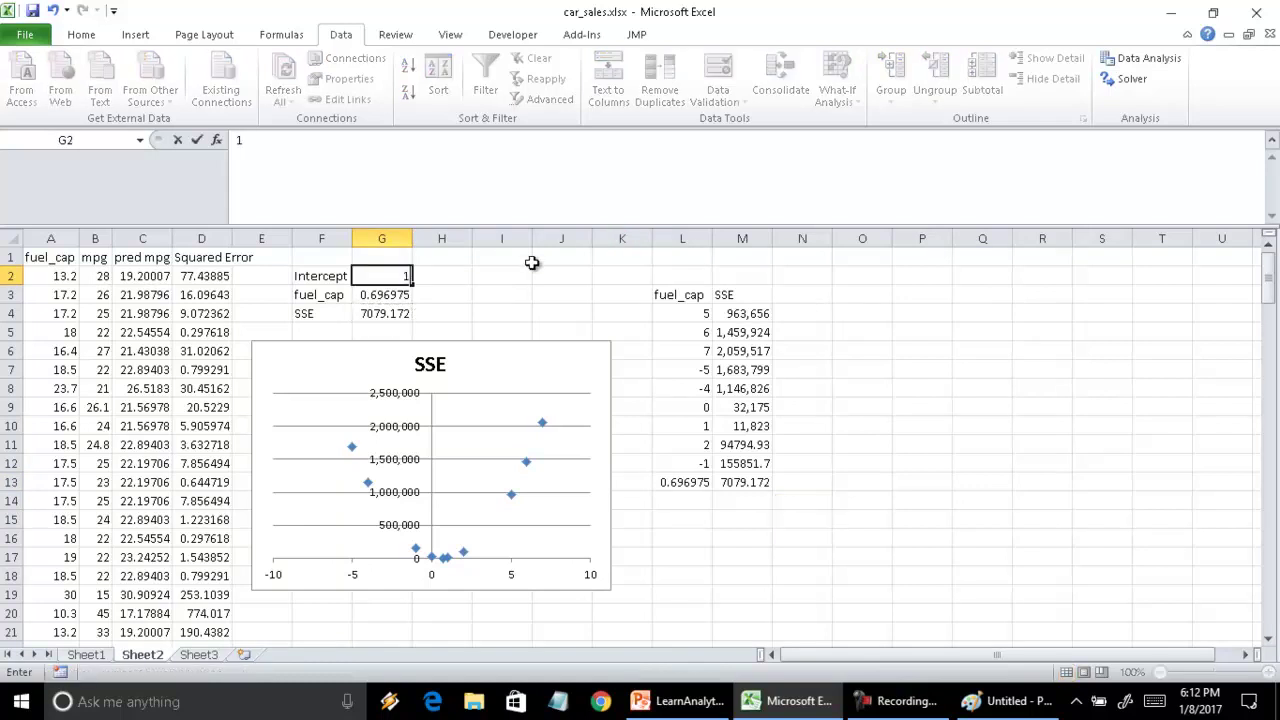
pyautogui.press('Return')
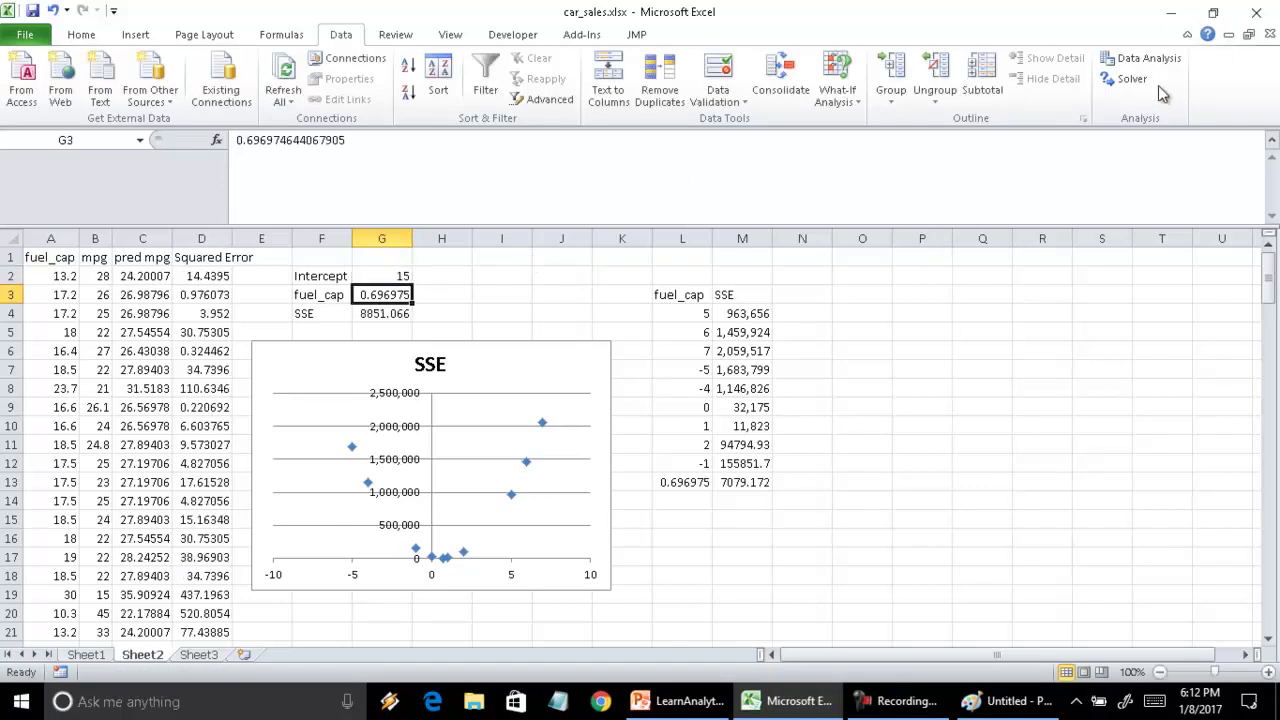
pyautogui.click(1128, 78)
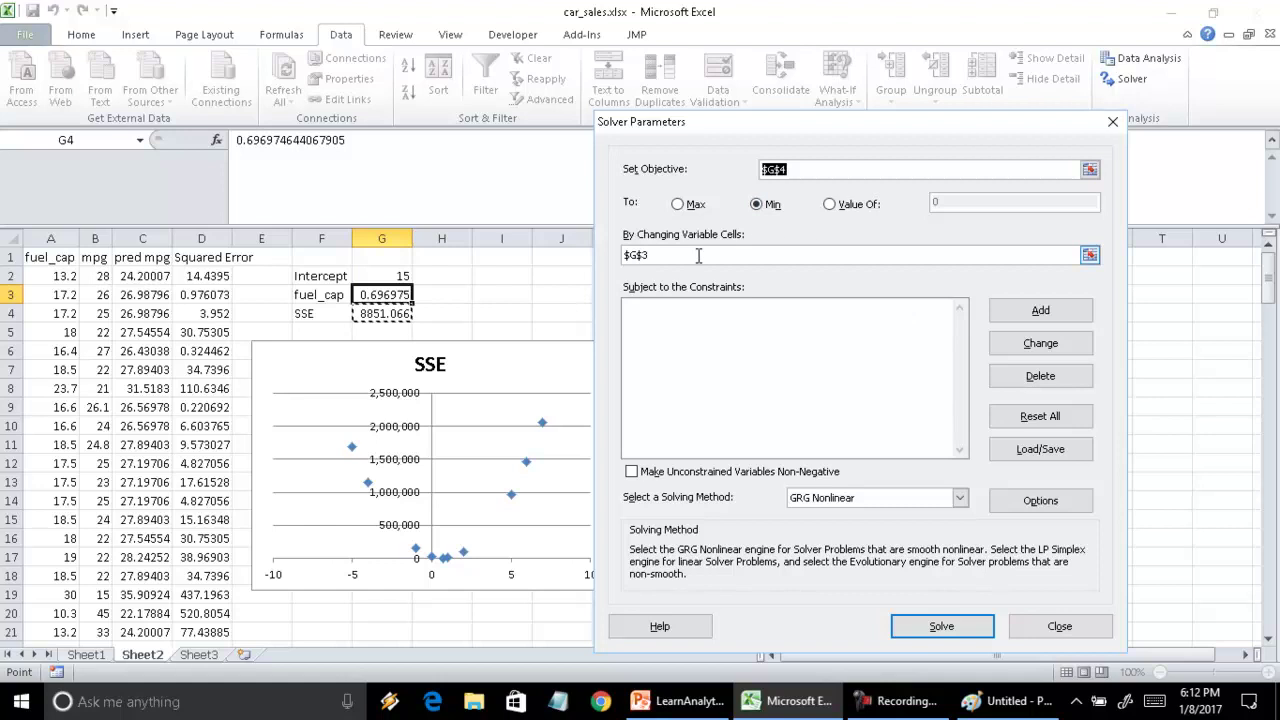
pyautogui.click(938, 630)
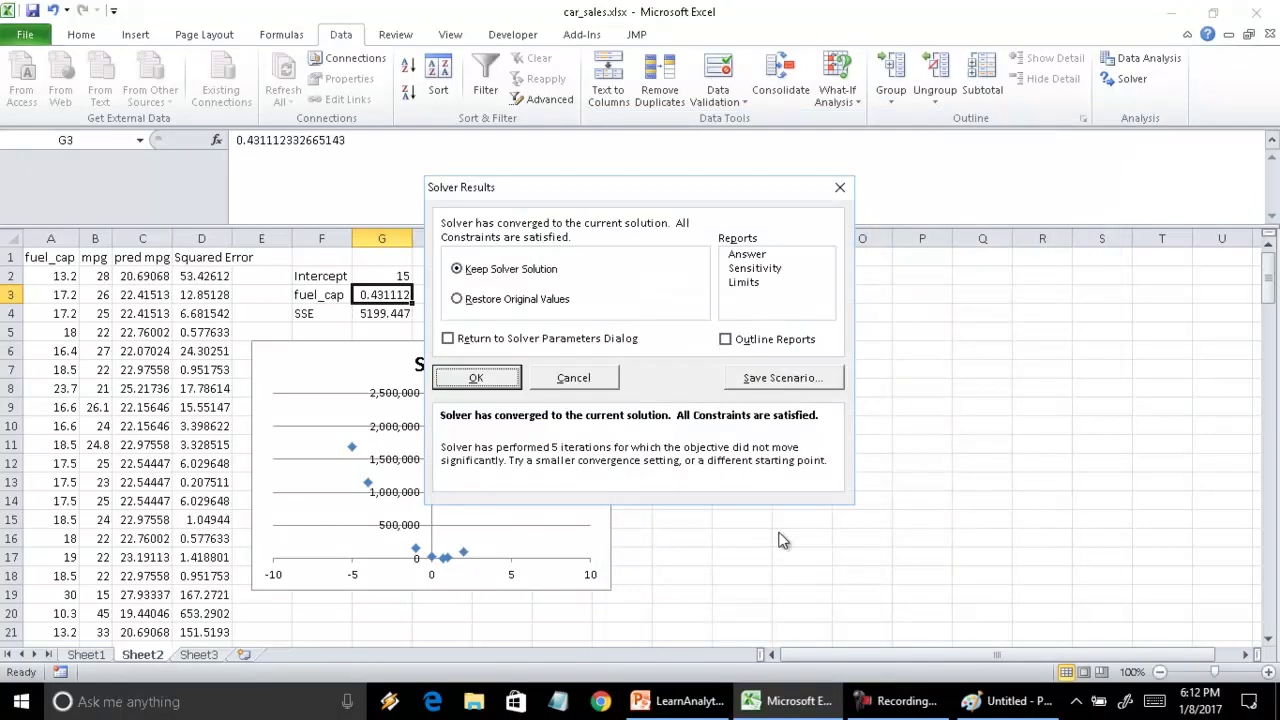
pyautogui.click(490, 380)
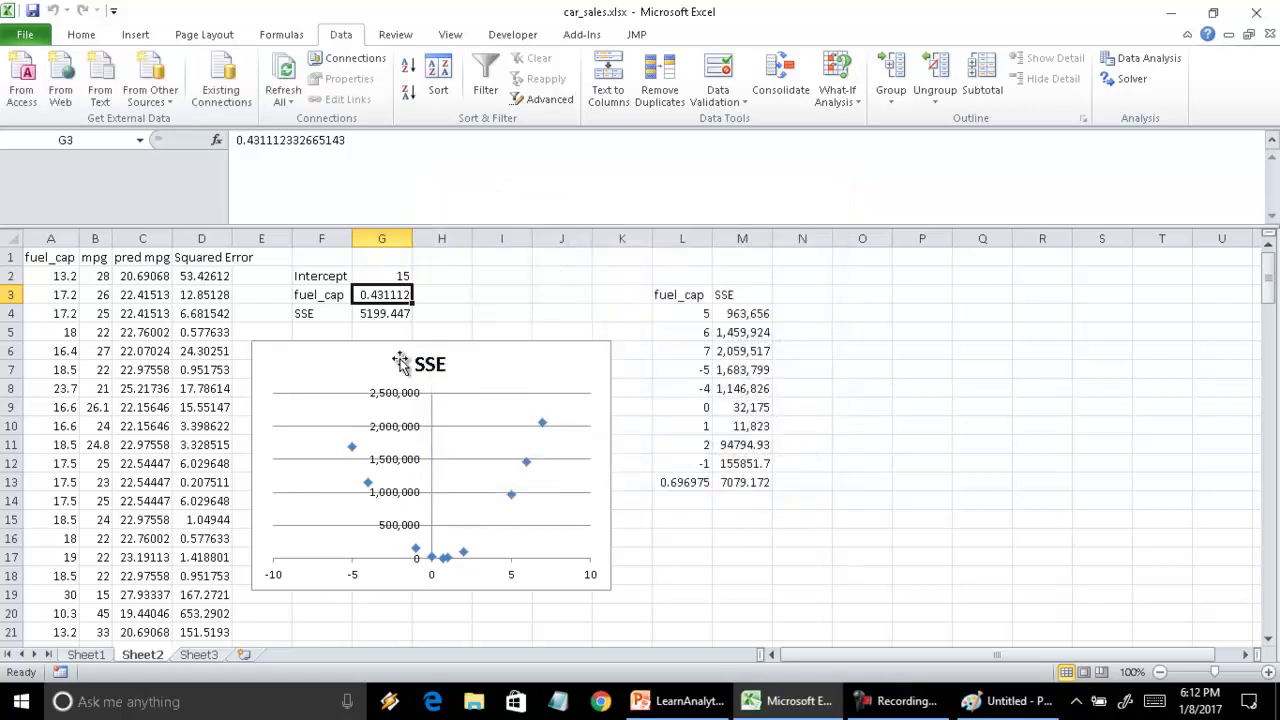
pyautogui.click(381, 312)
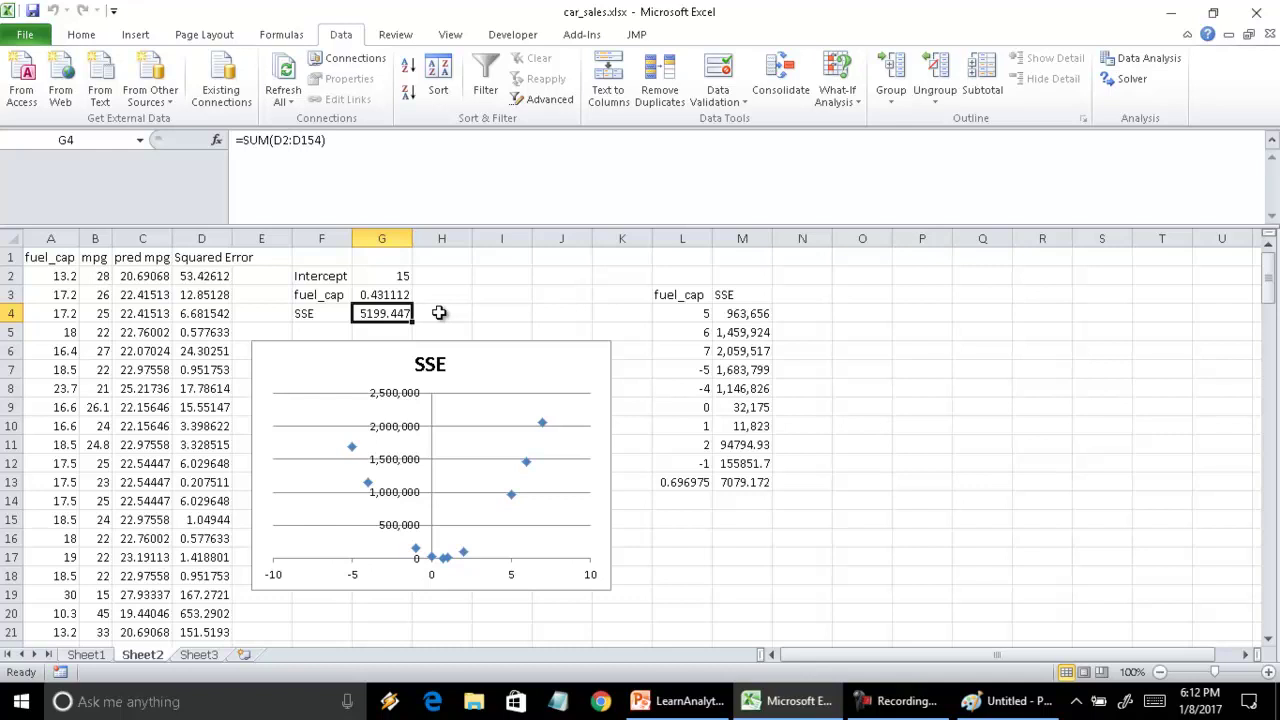
# Step: Change Solver's variable cells to both intercept and coefficient, G2:G3, solve for minimum SSE, and keep the solution
pyautogui.moveTo(396, 276); pyautogui.dragTo(390, 294)
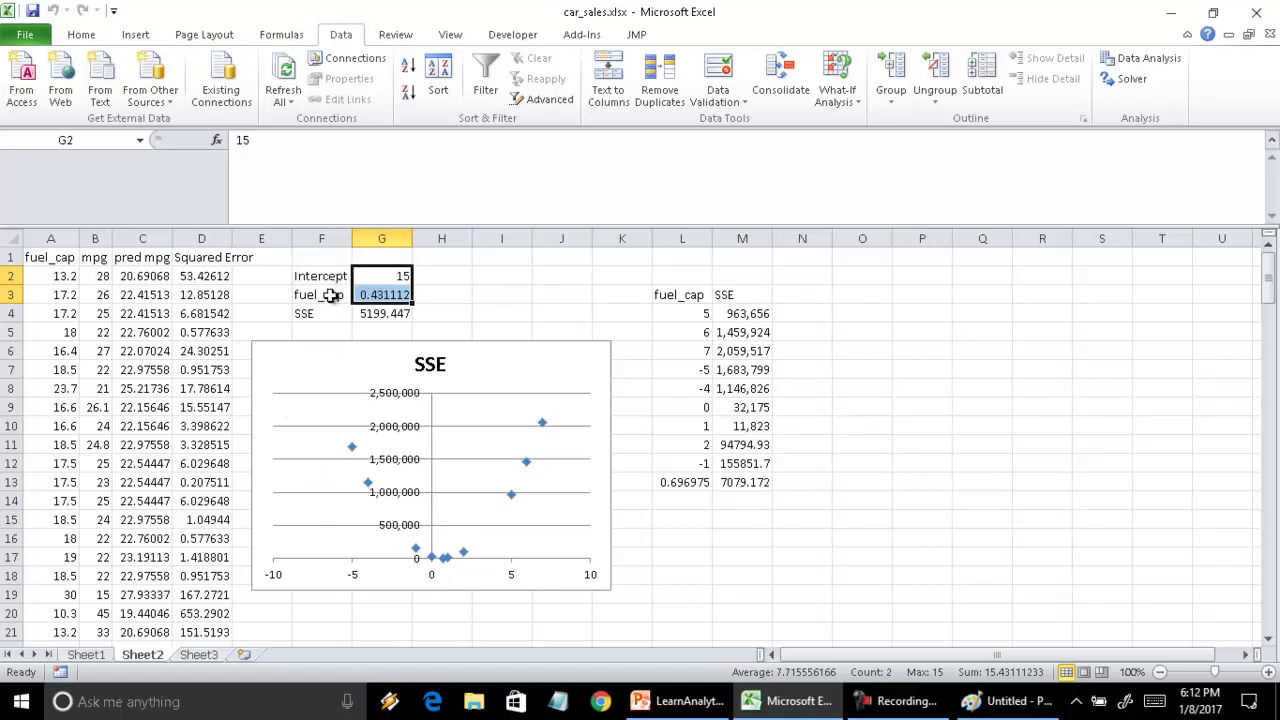
pyautogui.click(1133, 80)
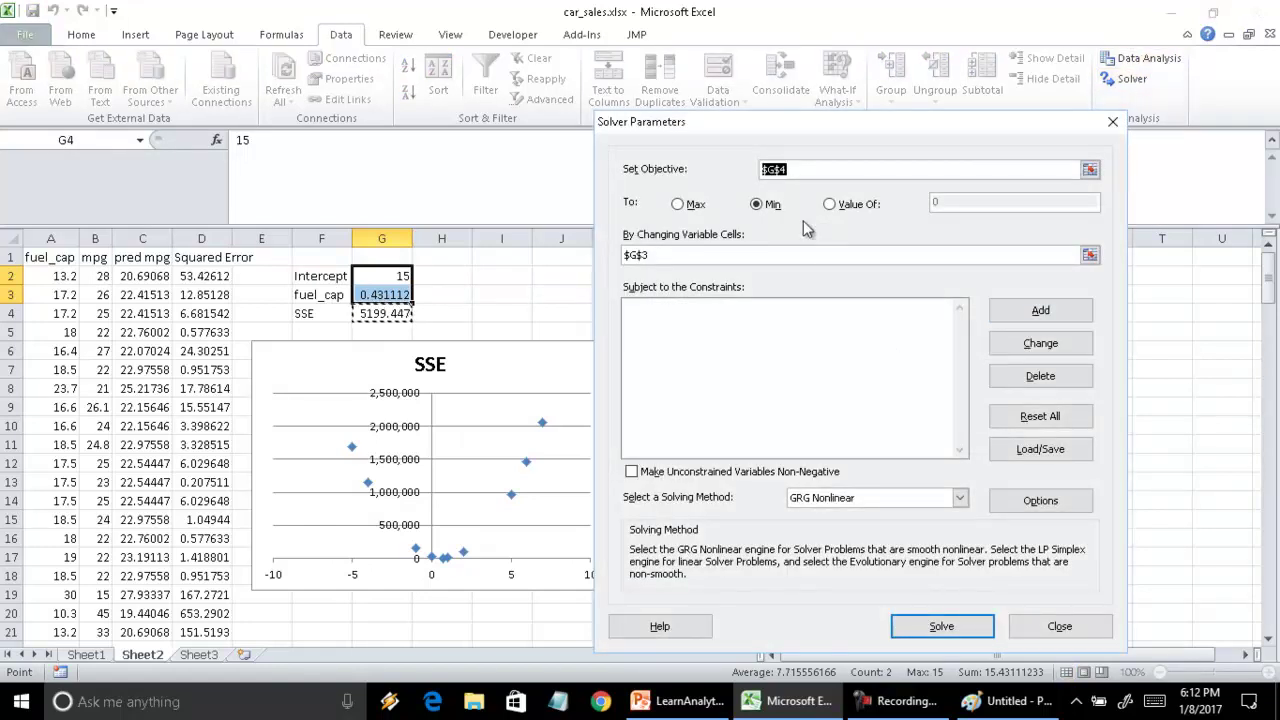
pyautogui.moveTo(381, 276); pyautogui.dragTo(386, 296)
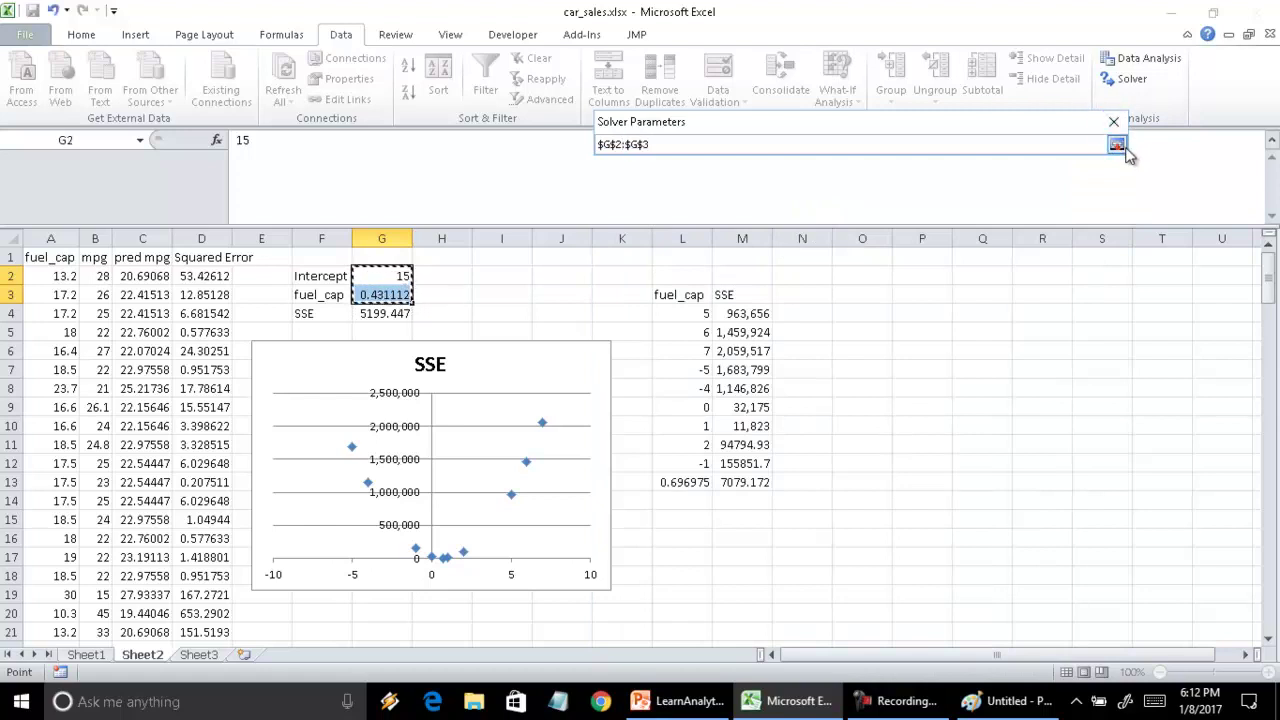
pyautogui.click(1117, 145)
pyautogui.click(940, 626)
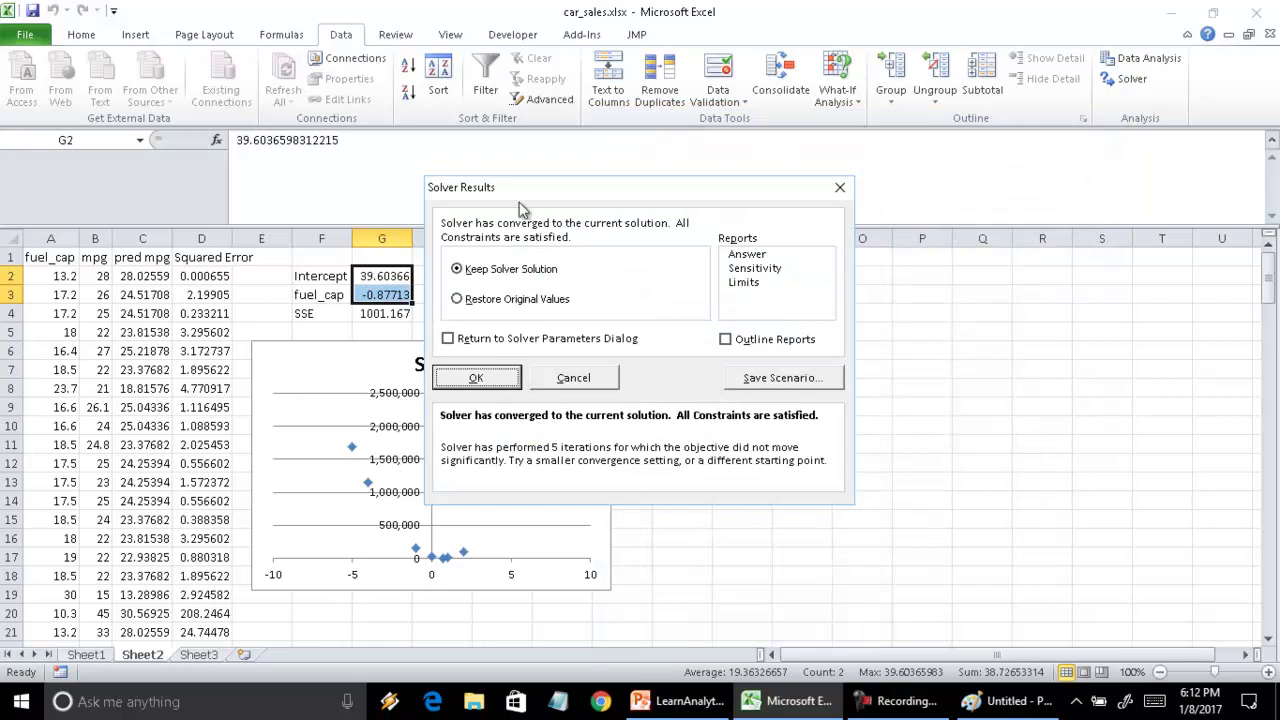
pyautogui.moveTo(570, 197); pyautogui.dragTo(875, 217)
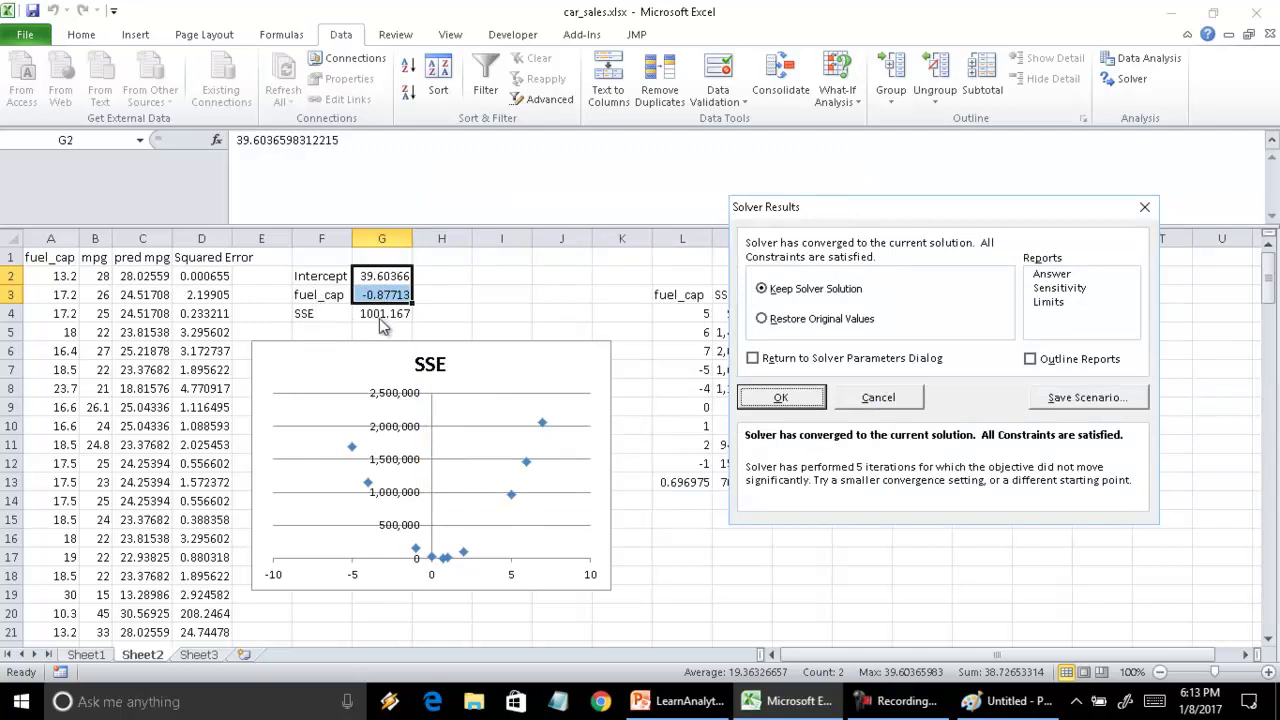
pyautogui.click(797, 413)
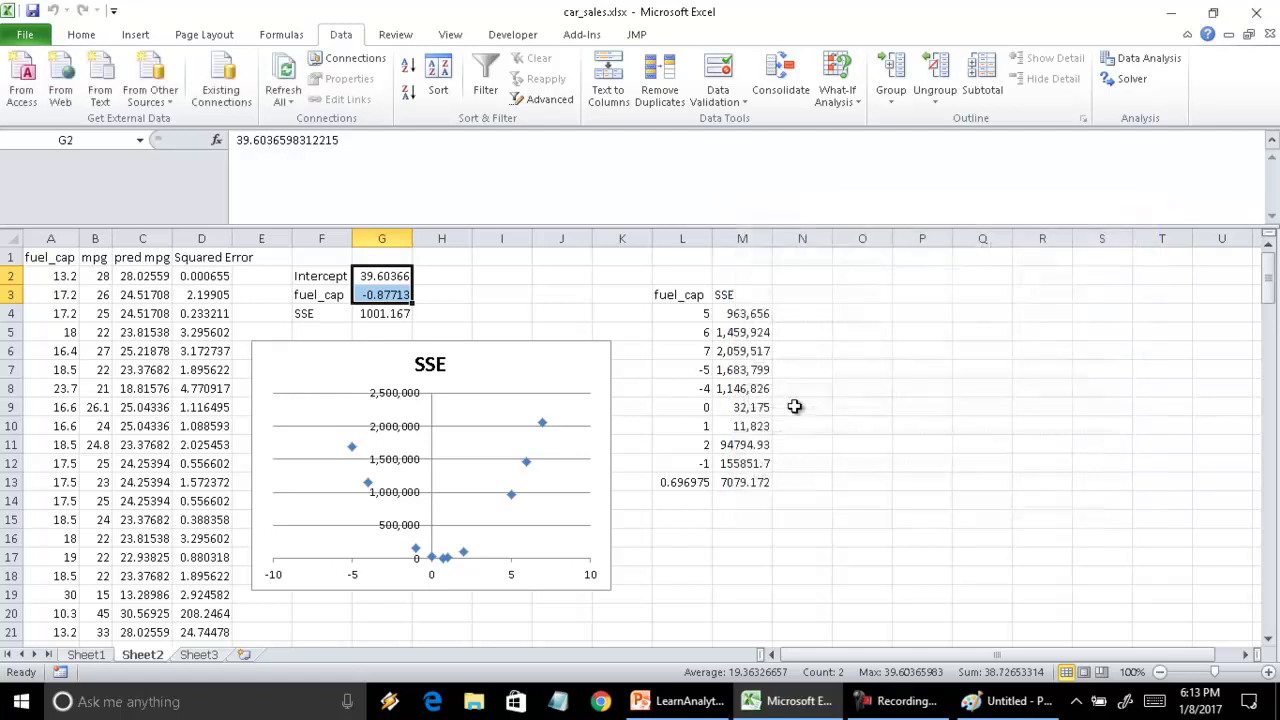
pyautogui.click(500, 318)
pyautogui.click(397, 292)
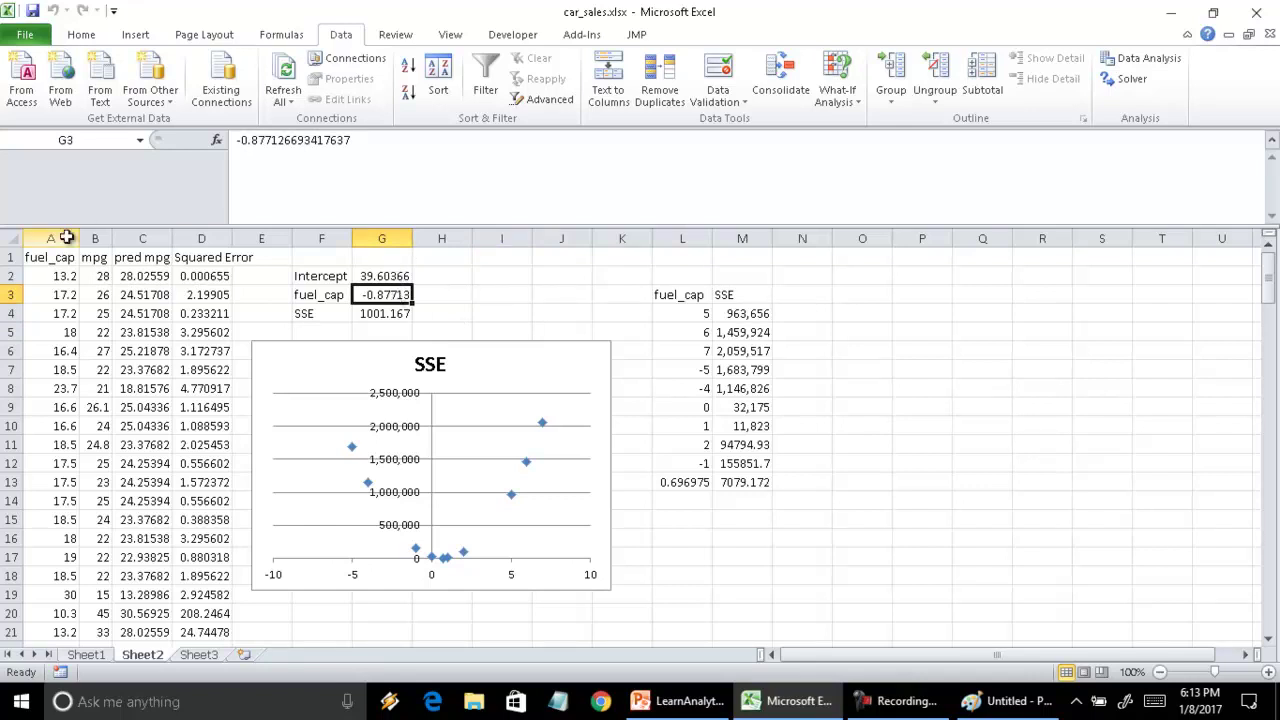
pyautogui.click(51, 314)
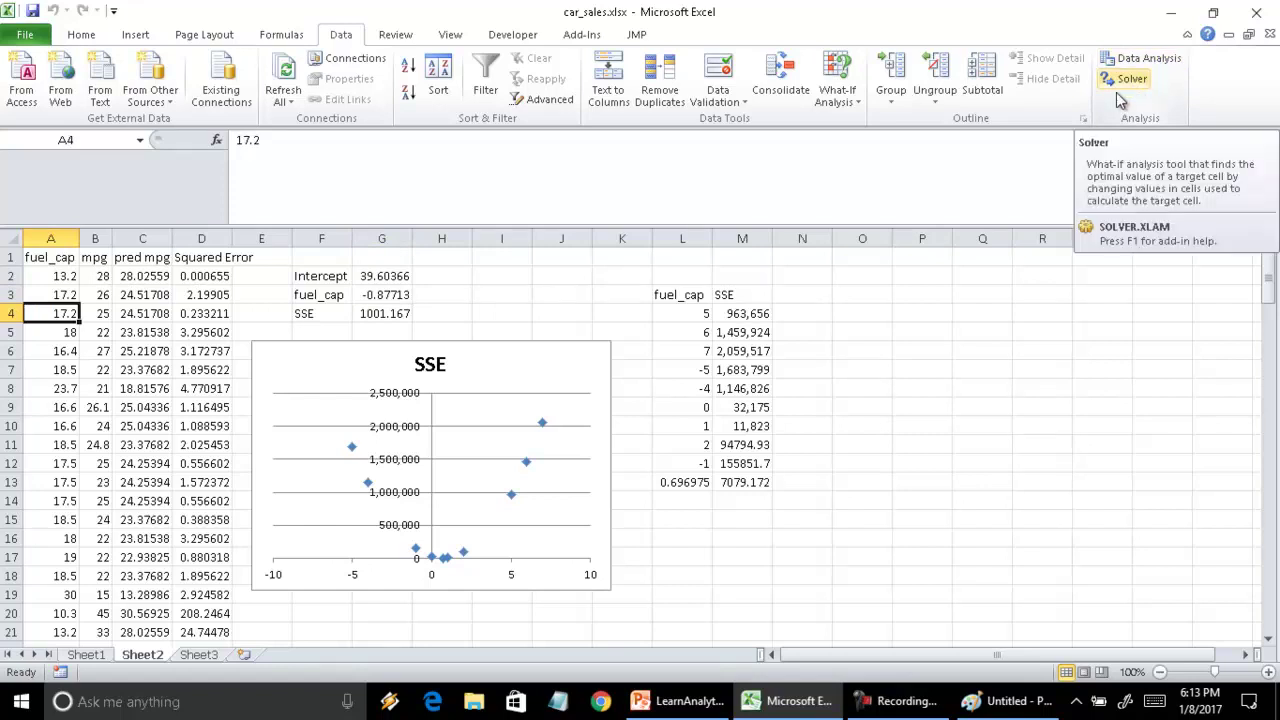
pyautogui.click(366, 314)
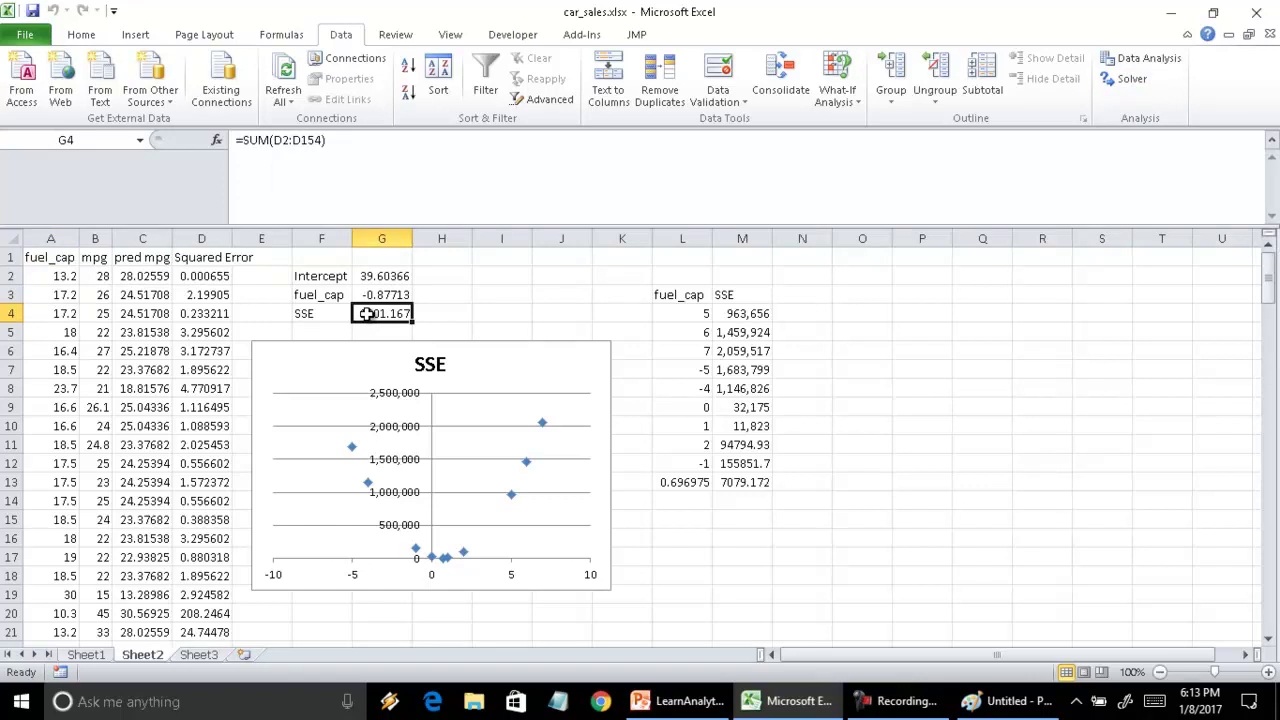
pyautogui.click(110, 354)
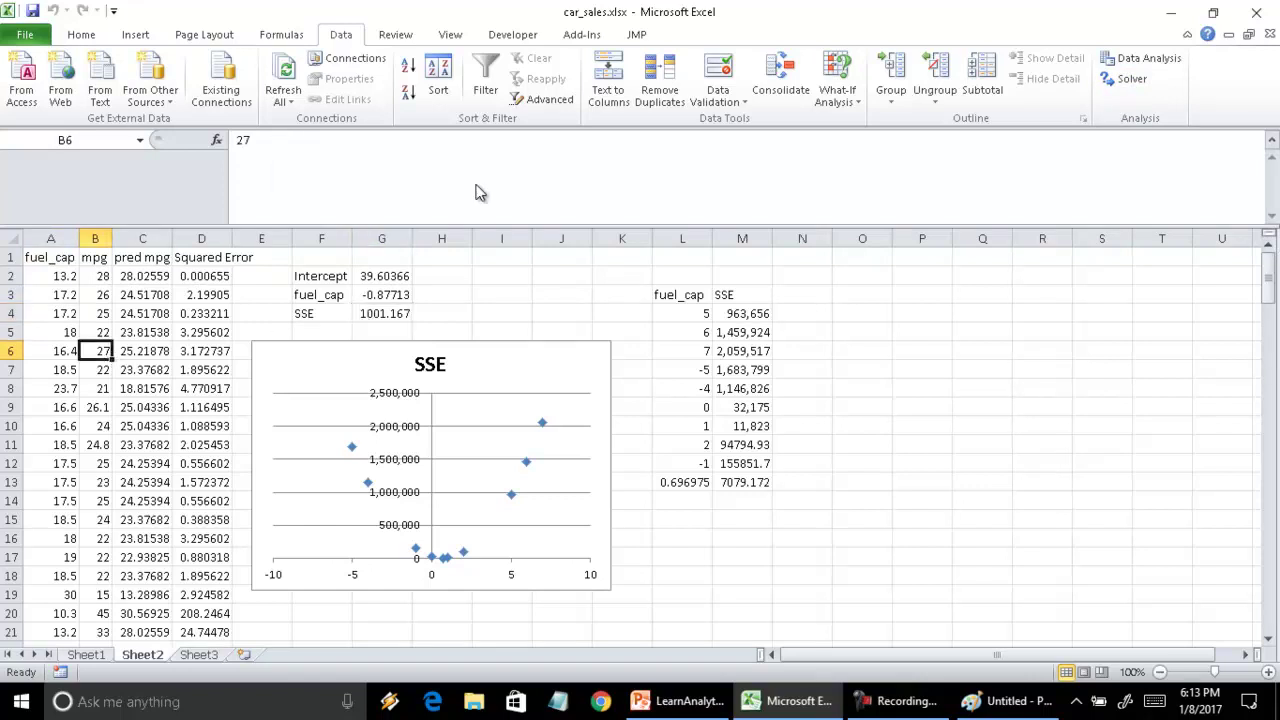
# Step: Start a Regression data analysis with the mpg column B1:B154 as the Y range, and mark the first row as labels
pyautogui.click(1163, 62)
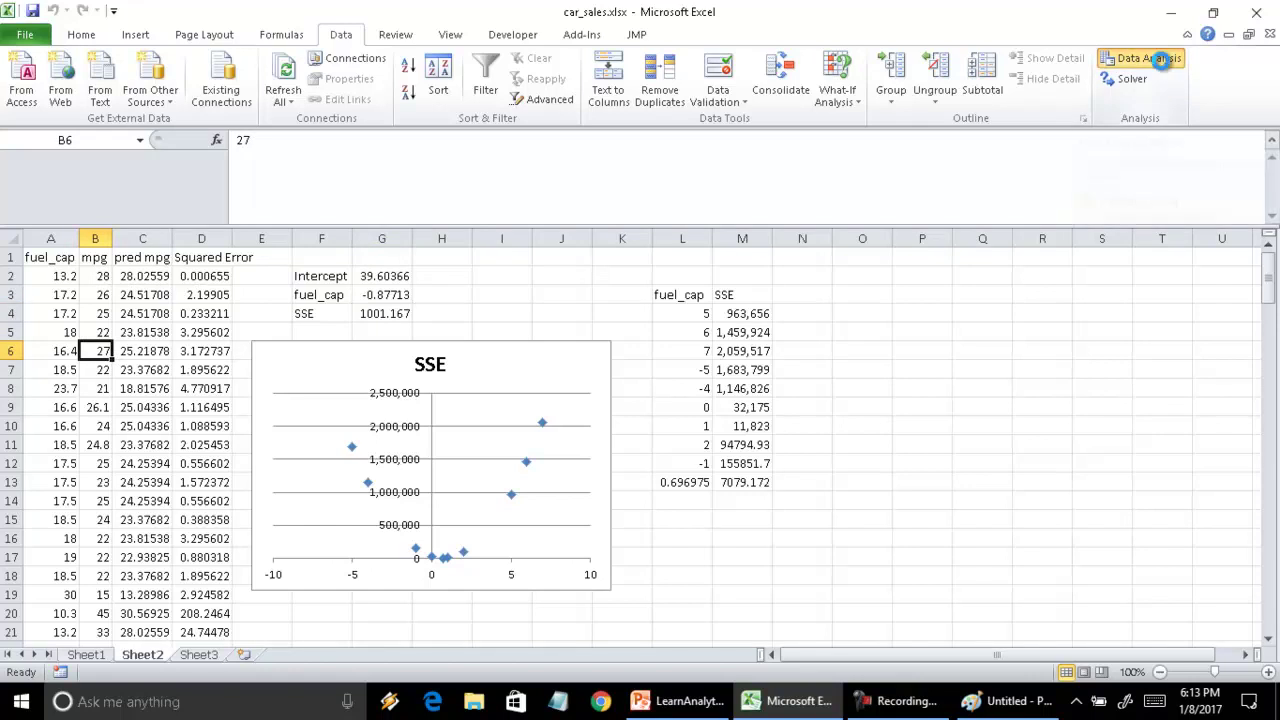
pyautogui.click(948, 455)
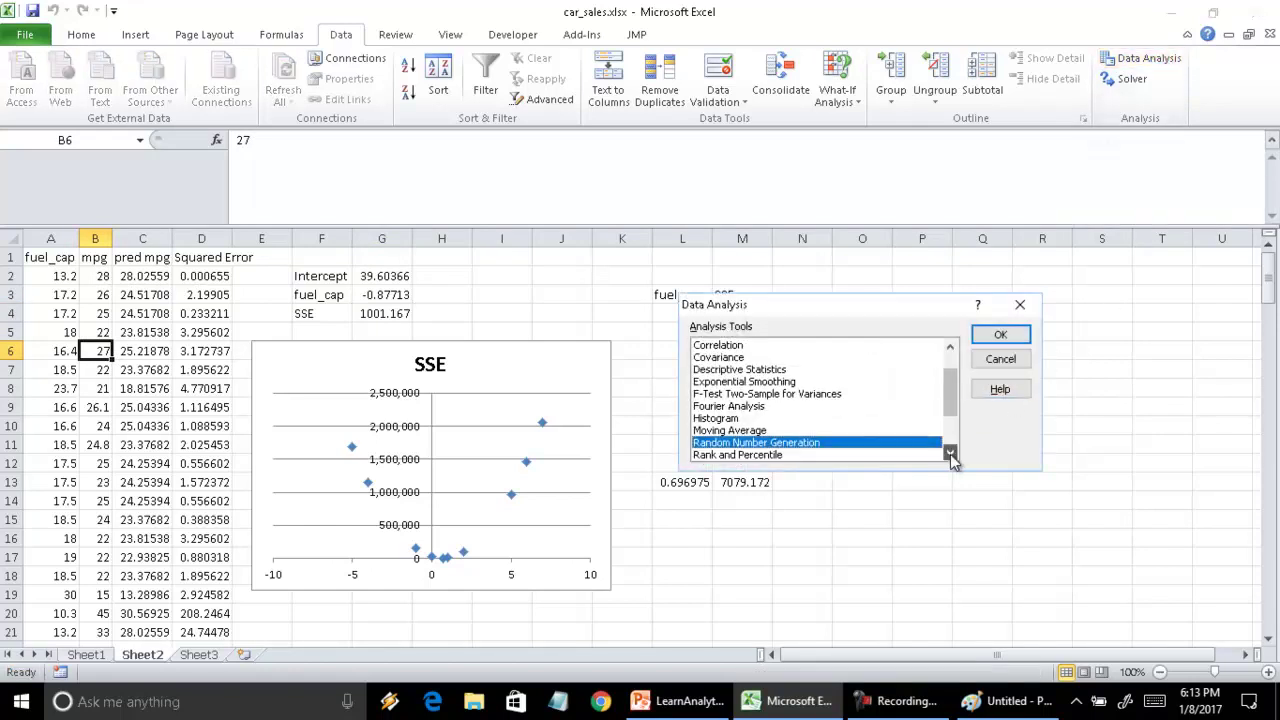
pyautogui.click(948, 455)
pyautogui.click(948, 455)
pyautogui.click(948, 455)
pyautogui.click(717, 432)
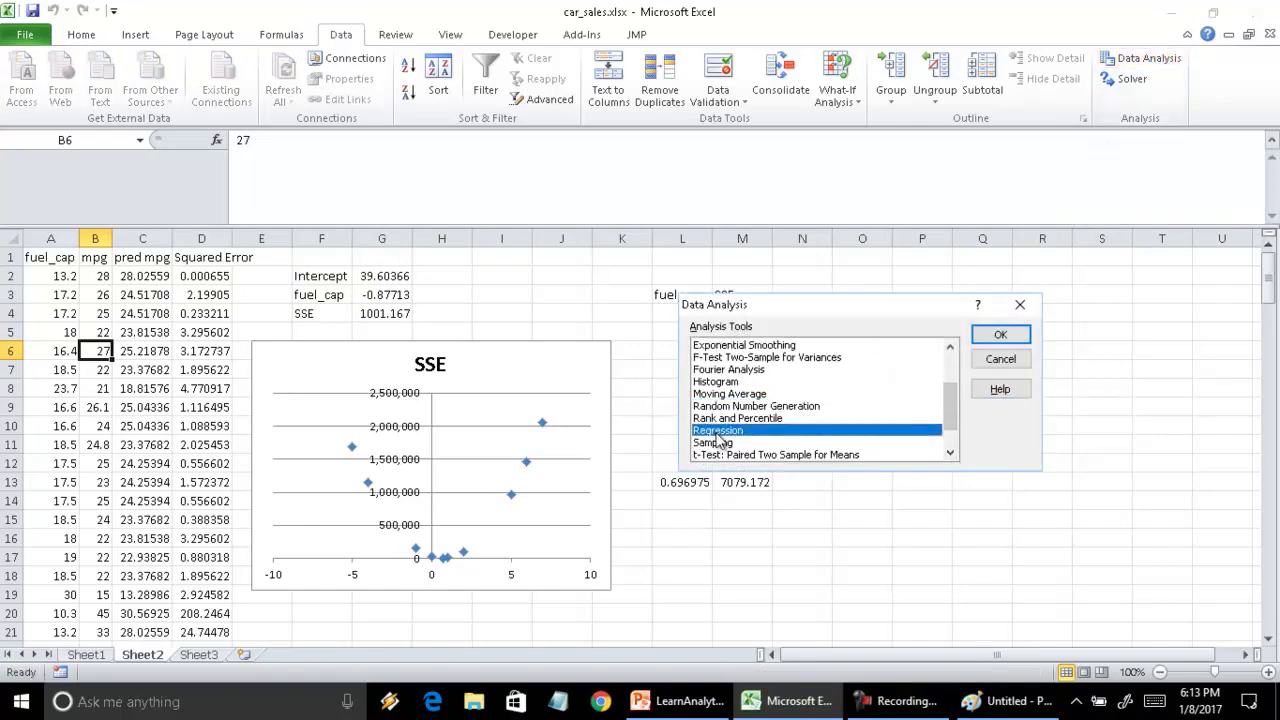
pyautogui.click(1015, 335)
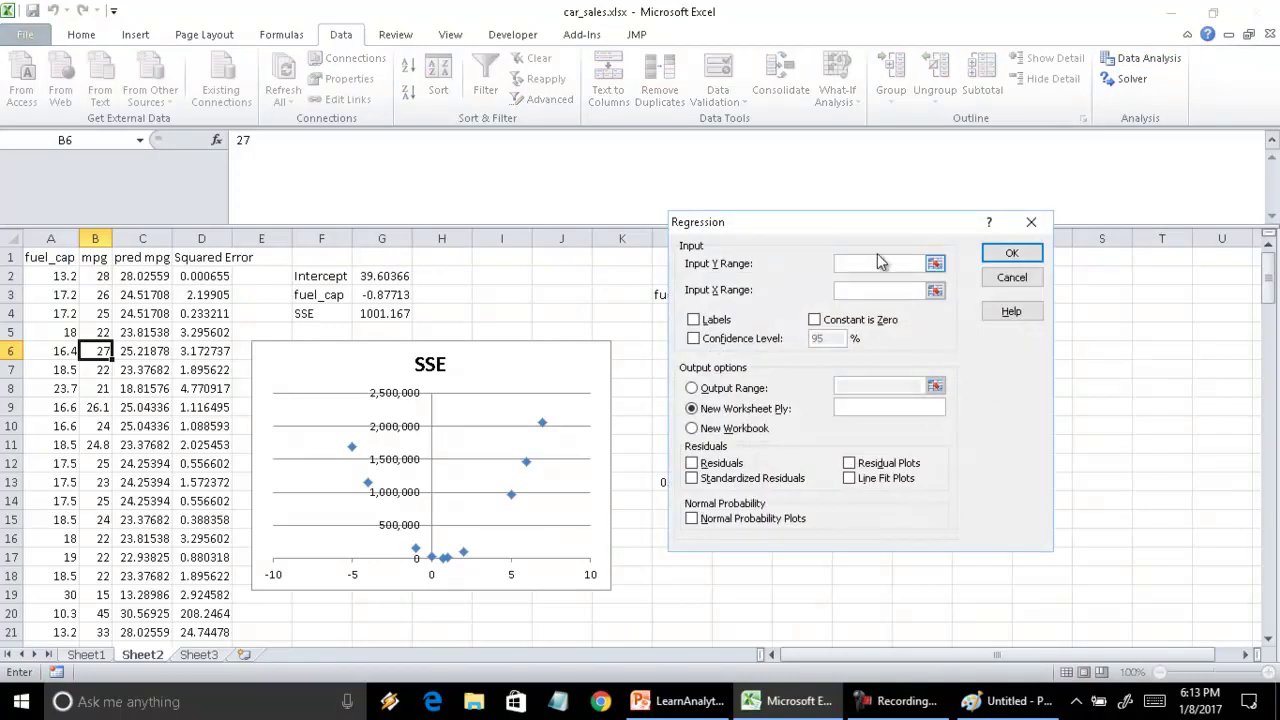
pyautogui.click(932, 266)
pyautogui.moveTo(95, 257); pyautogui.dragTo(222, 388)
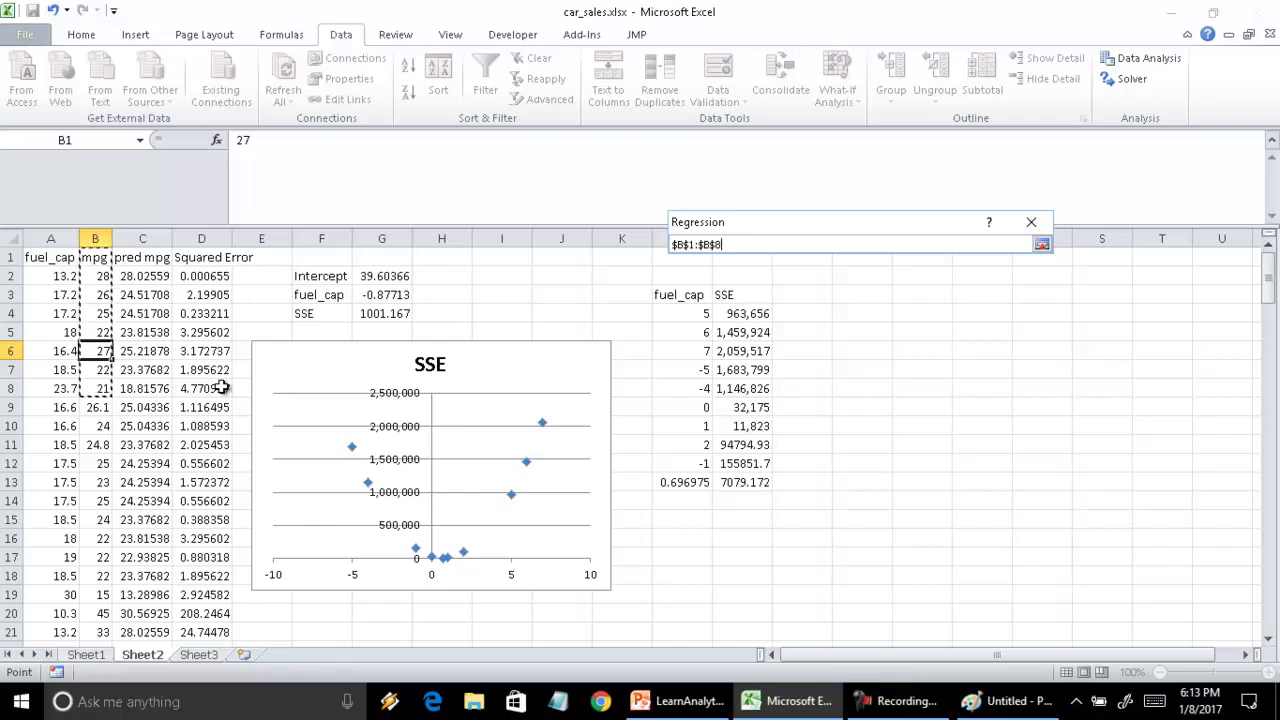
pyautogui.press('End')
pyautogui.hotkey('shift', 'Down')
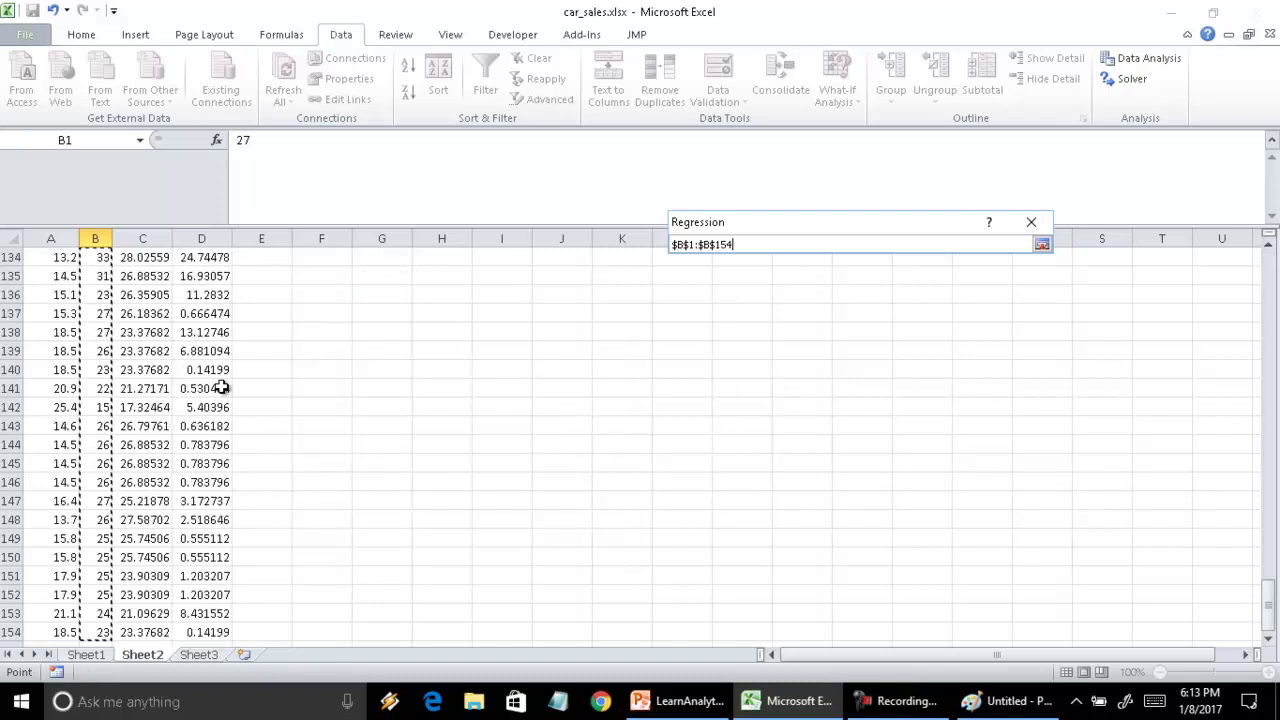
pyautogui.click(1042, 245)
pyautogui.click(700, 320)
# Step: Set the regression's X range to the fuel_cap column A1:A154 and run it with output to a new worksheet
pyautogui.click(935, 291)
pyautogui.scroll(20, 229, 366)
pyautogui.scroll(11, 163, 341)
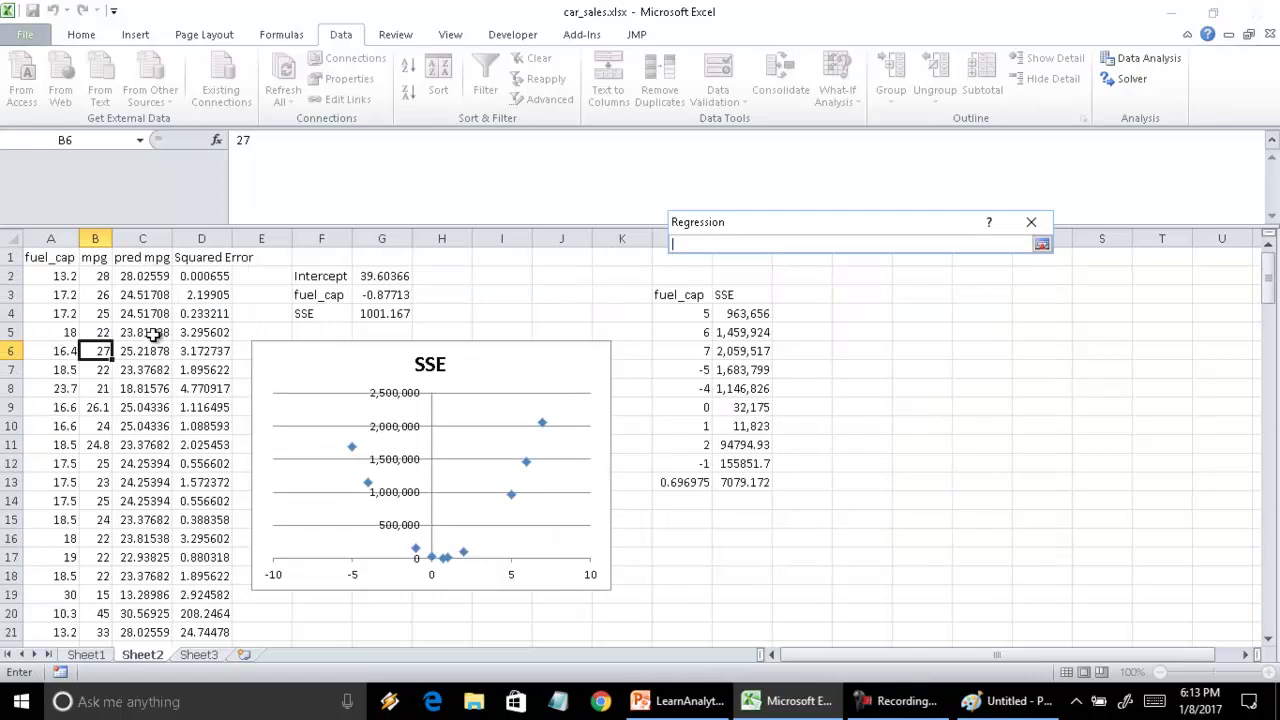
pyautogui.moveTo(55, 258); pyautogui.dragTo(62, 334)
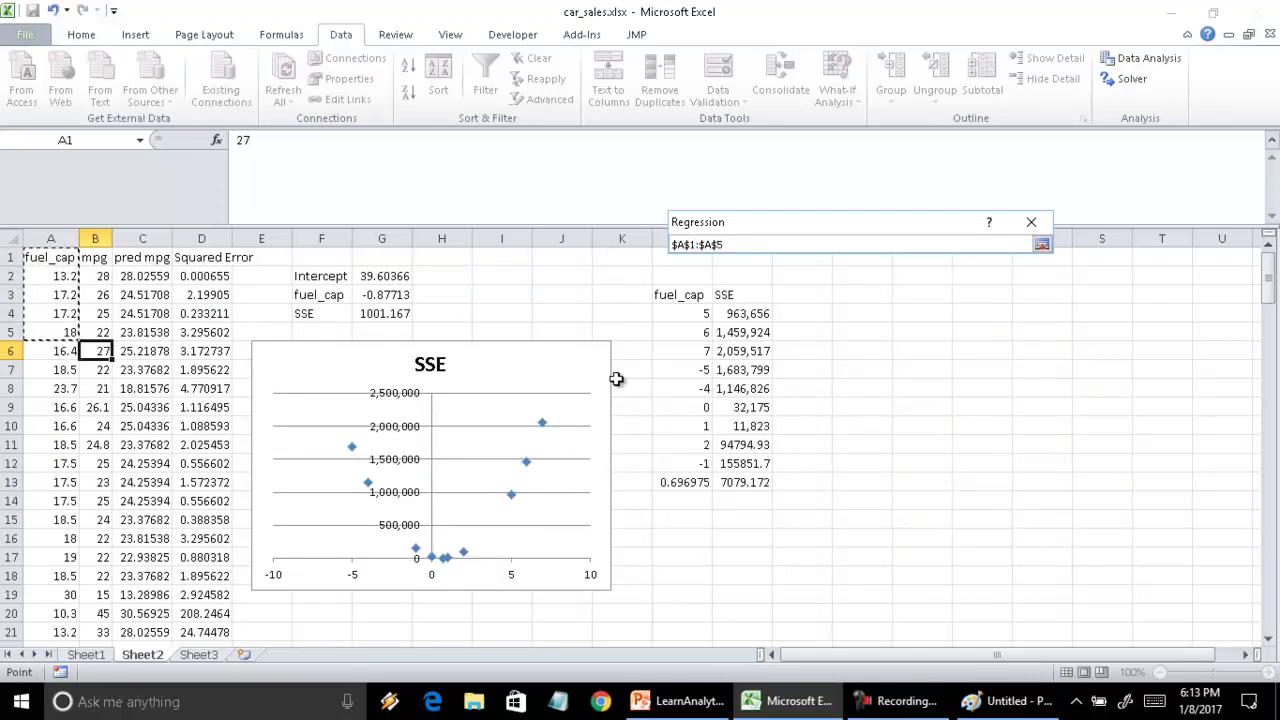
pyautogui.press('End')
pyautogui.hotkey('shift', 'Down')
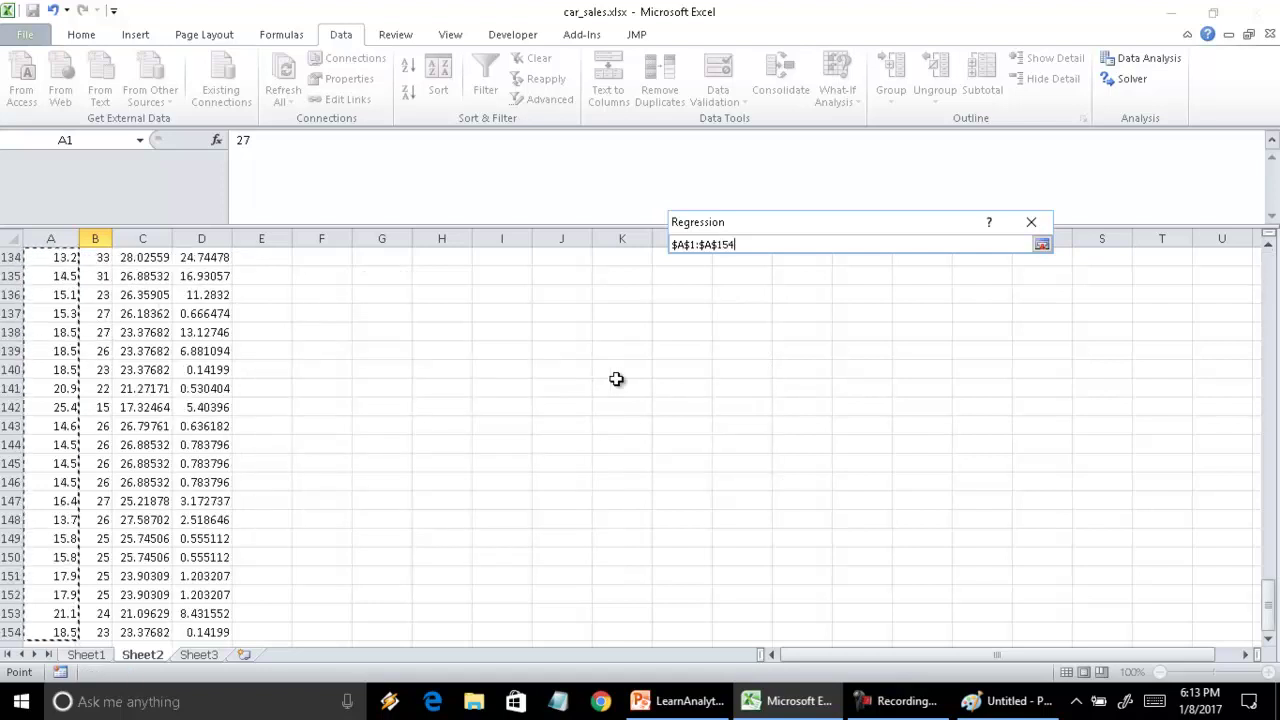
pyautogui.click(1042, 246)
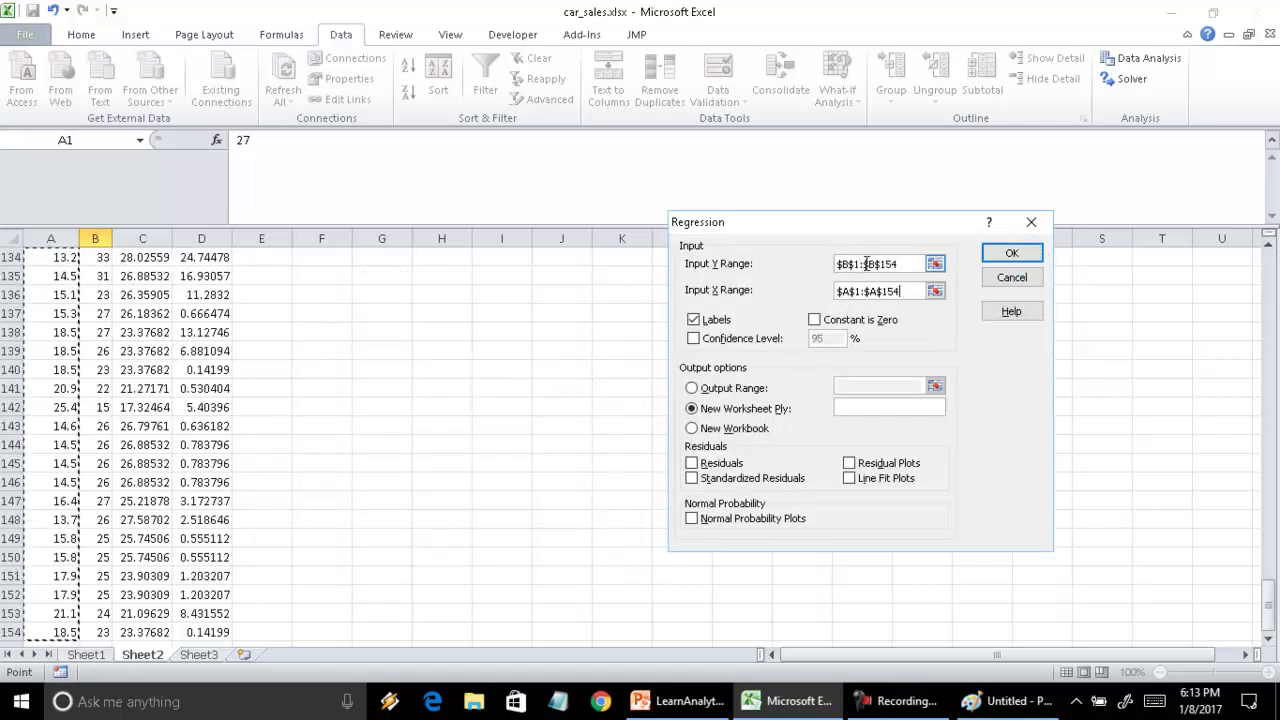
pyautogui.click(1012, 255)
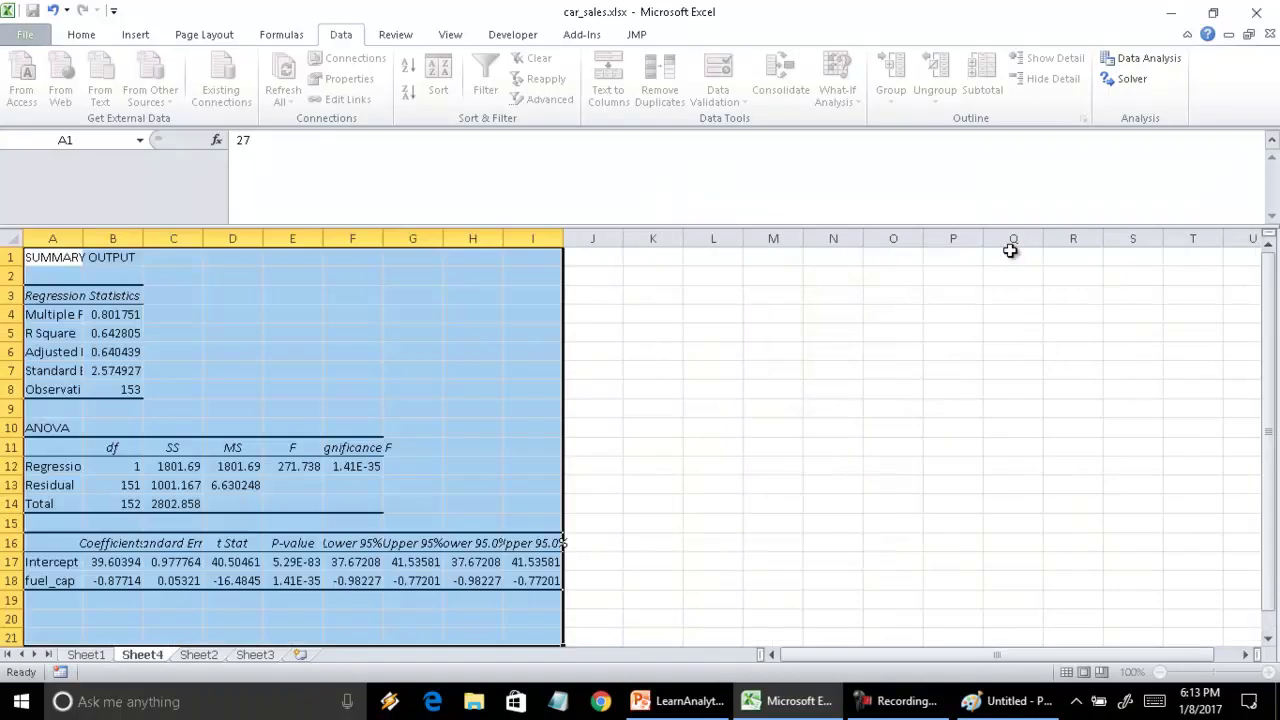
pyautogui.click(113, 462)
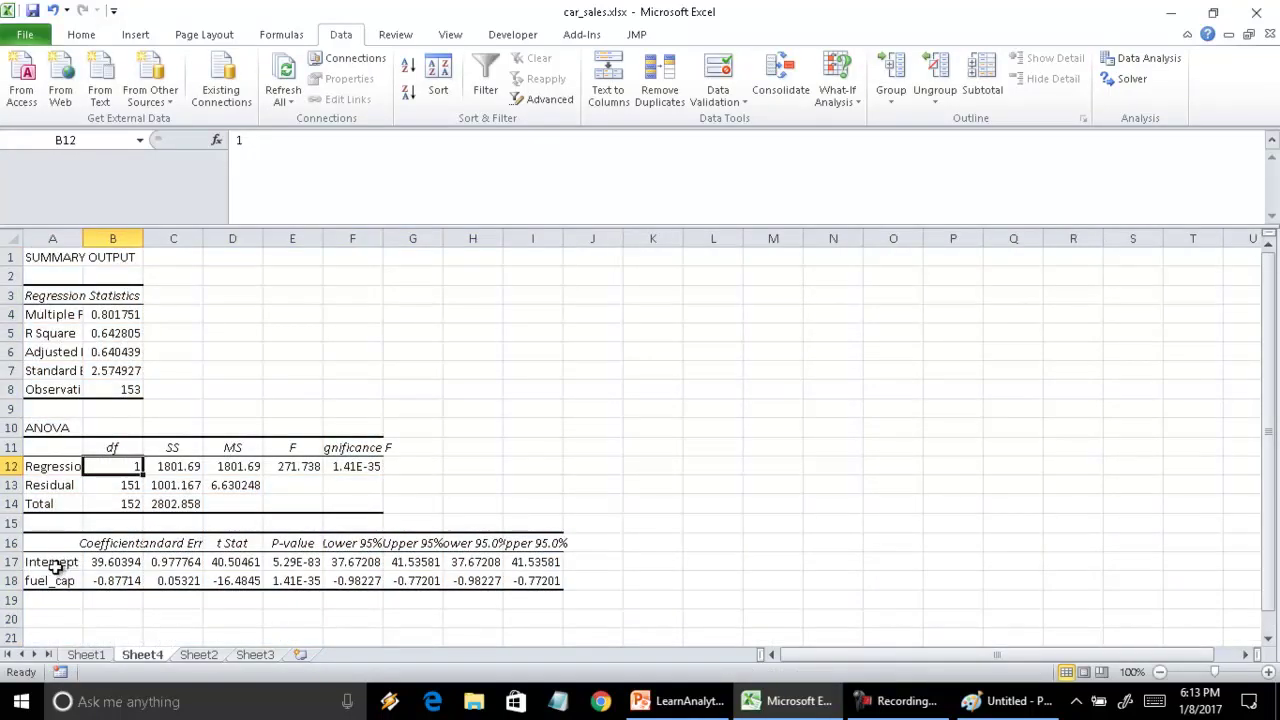
# Step: Copy the intercept and fuel_cap coefficients A17:B18 from the regression output and paste them at H2 on Sheet2
pyautogui.moveTo(47, 562); pyautogui.dragTo(115, 582)
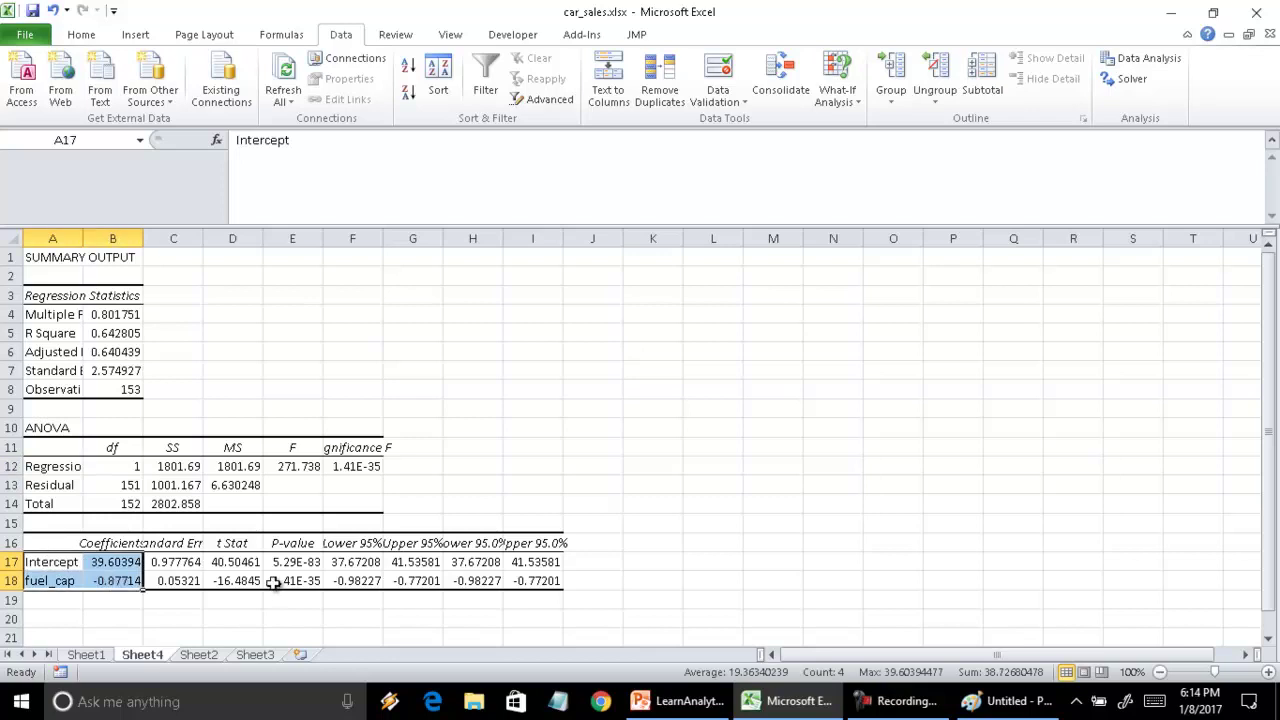
pyautogui.hotkey('ctrl', 'c')
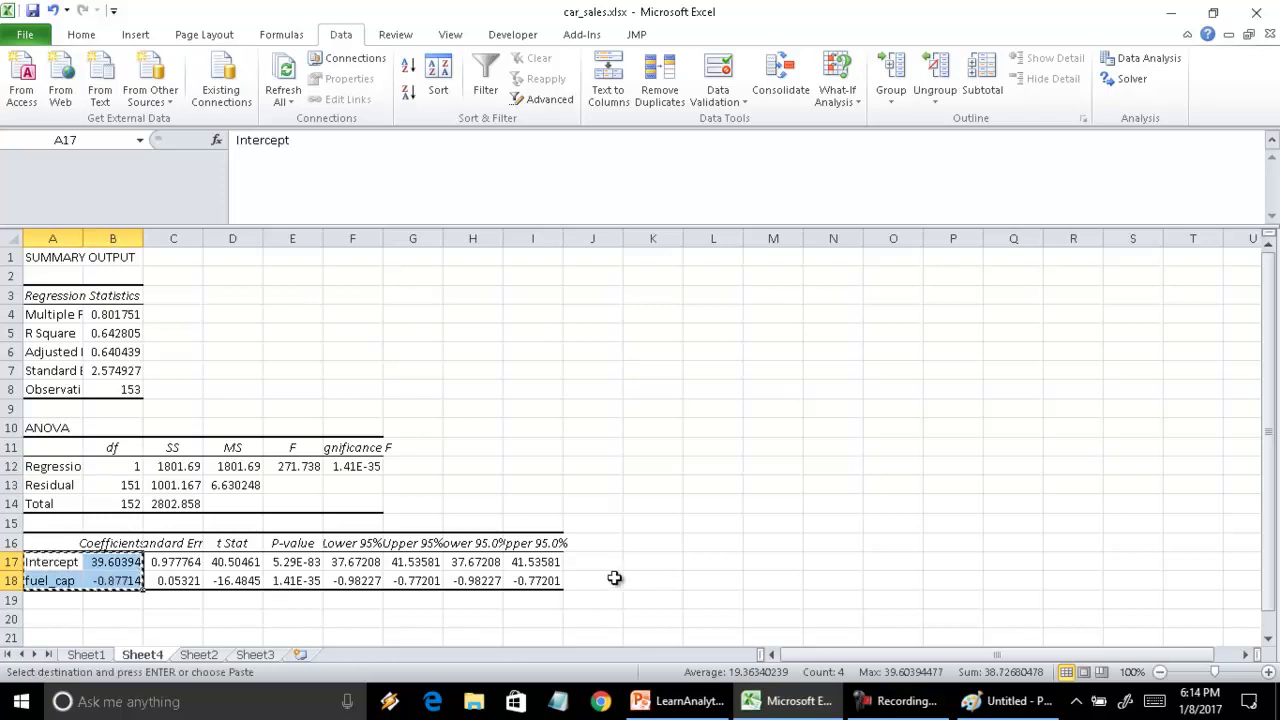
pyautogui.click(199, 655)
pyautogui.scroll(20, 373, 390)
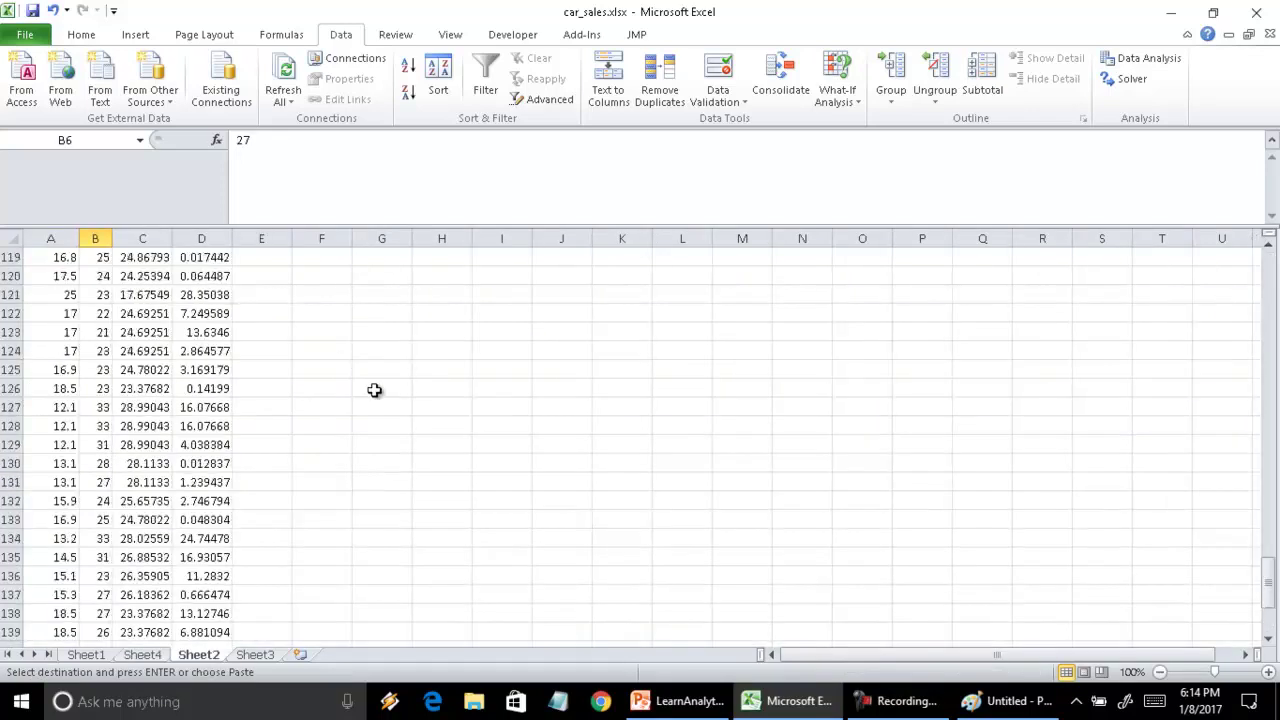
pyautogui.scroll(5, 373, 390)
pyautogui.click(466, 276)
pyautogui.hotkey('ctrl', 'v')
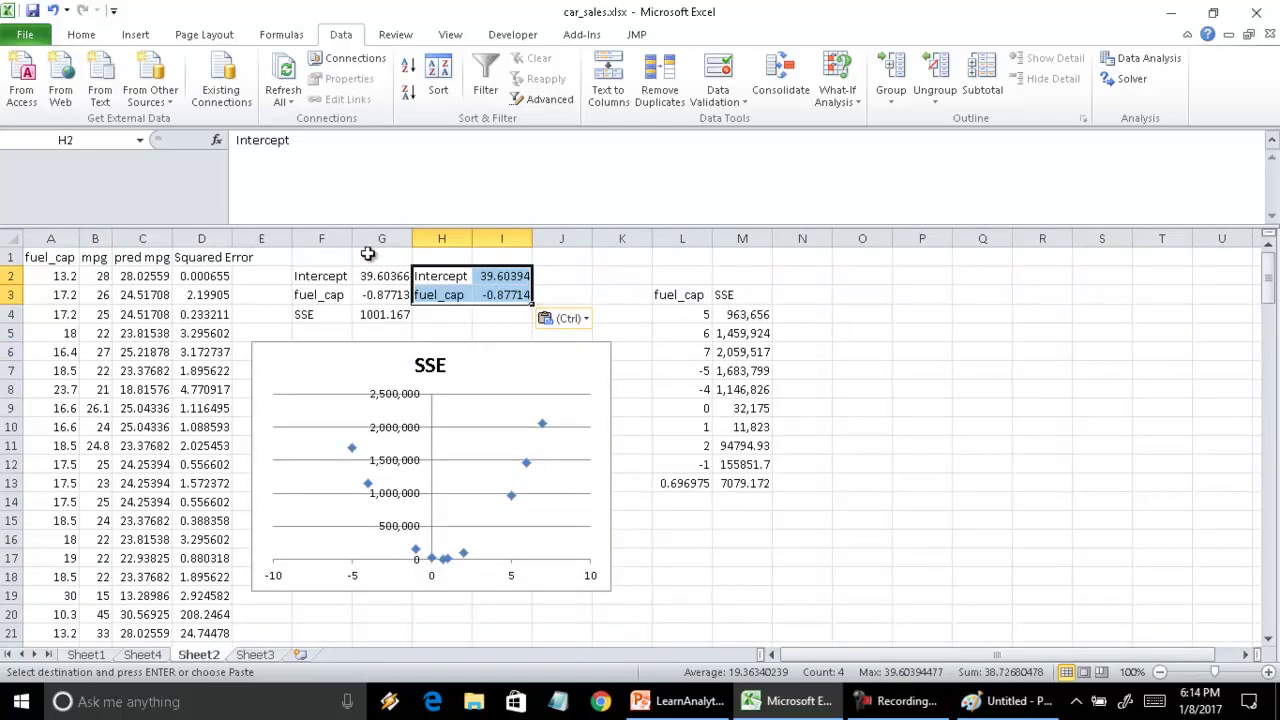
# Step: Compare Solver's intercept and fuel_cap values in G2:G3 with the regression coefficients in I2:I3
pyautogui.click(392, 276)
pyautogui.click(522, 277)
pyautogui.click(374, 276)
pyautogui.click(515, 277)
pyautogui.click(512, 298)
pyautogui.click(390, 294)
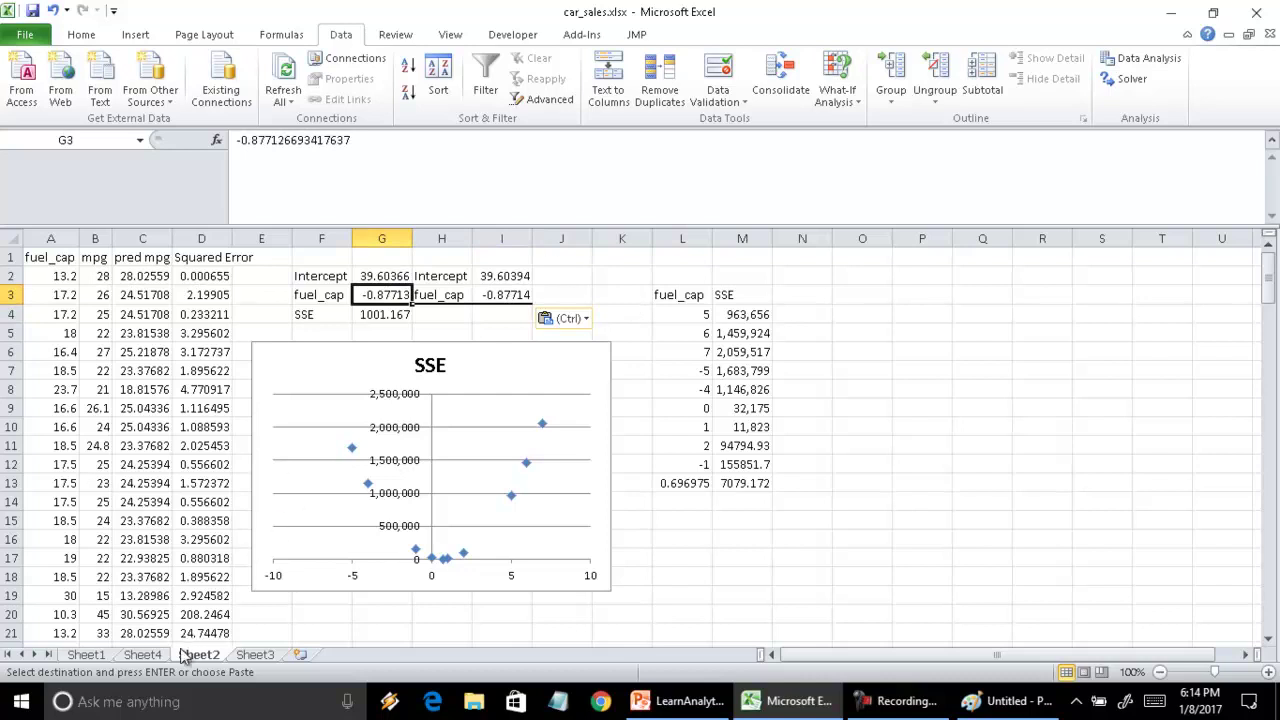
# Step: Compare the residual sum of squares in the Sheet4 ANOVA table with the SSE in cell G4 of Sheet2
pyautogui.click(142, 655)
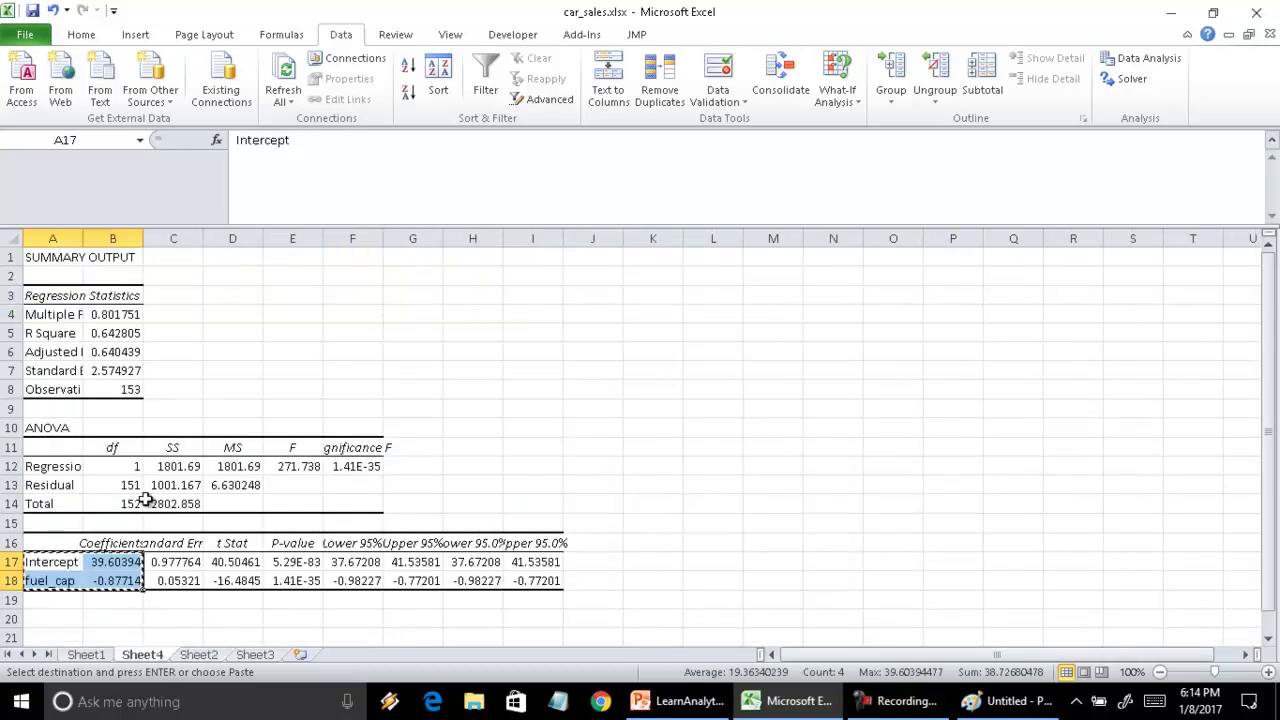
pyautogui.click(58, 486)
pyautogui.click(175, 487)
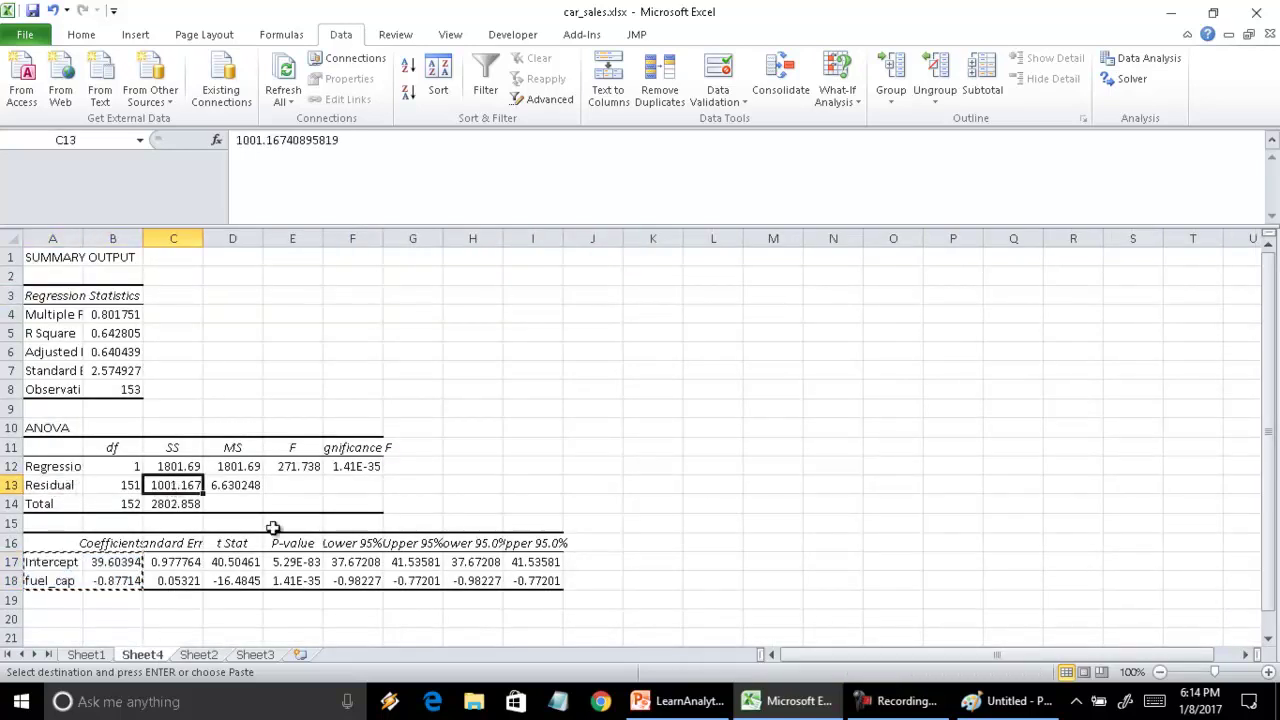
pyautogui.click(199, 655)
pyautogui.click(395, 316)
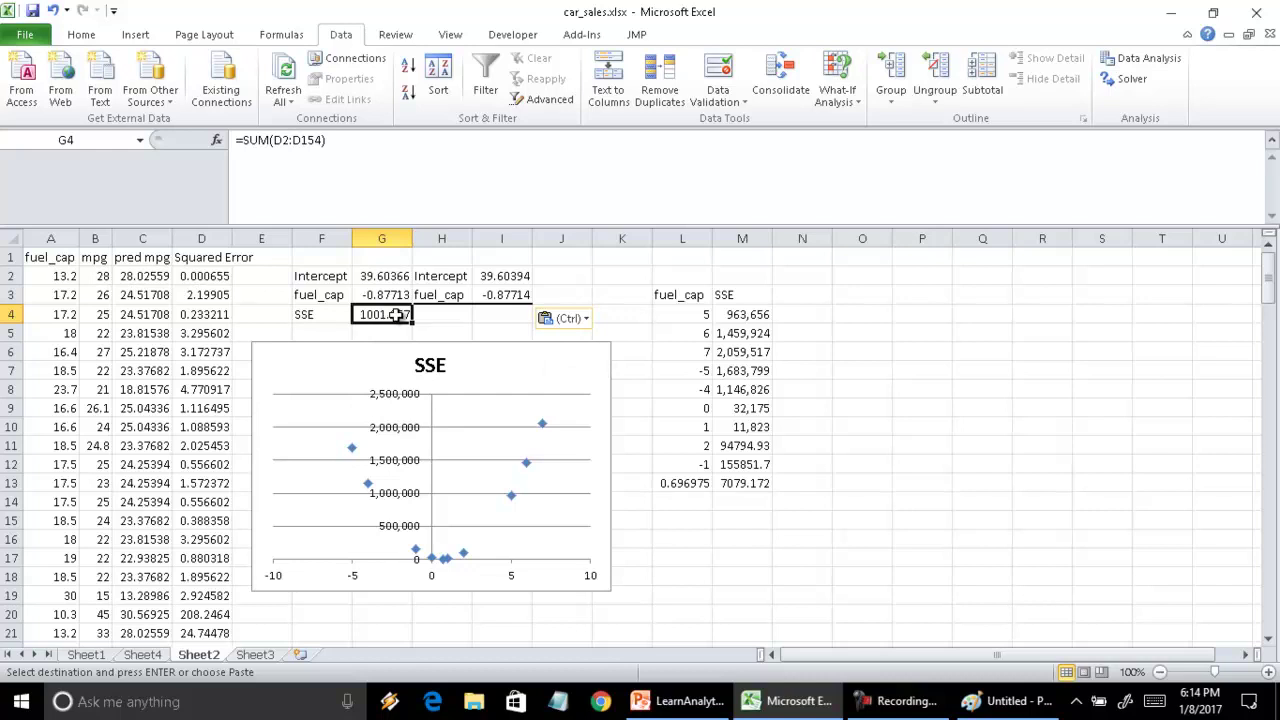
# Step: View the "Intuition for Generating Estimates" slide in PowerPoint and return to the fuel_cap and mpg headers on Sheet1 in Excel
pyautogui.click(680, 701)
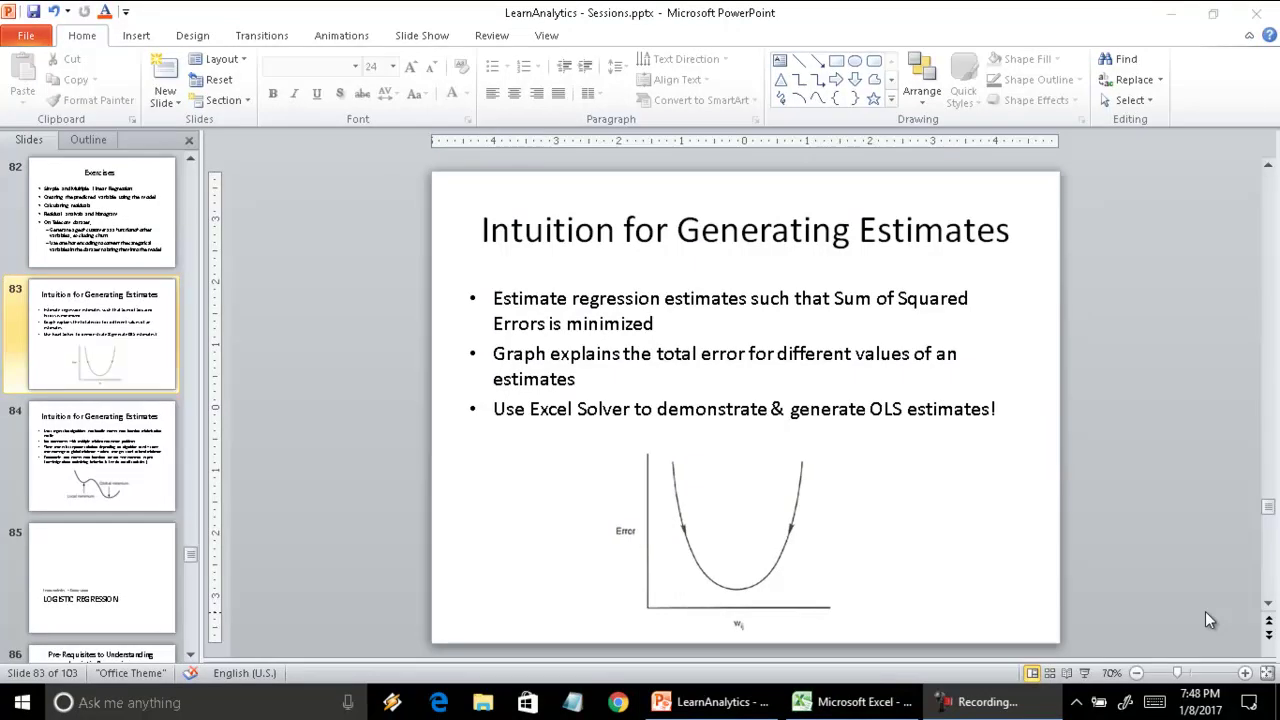
pyautogui.click(847, 701)
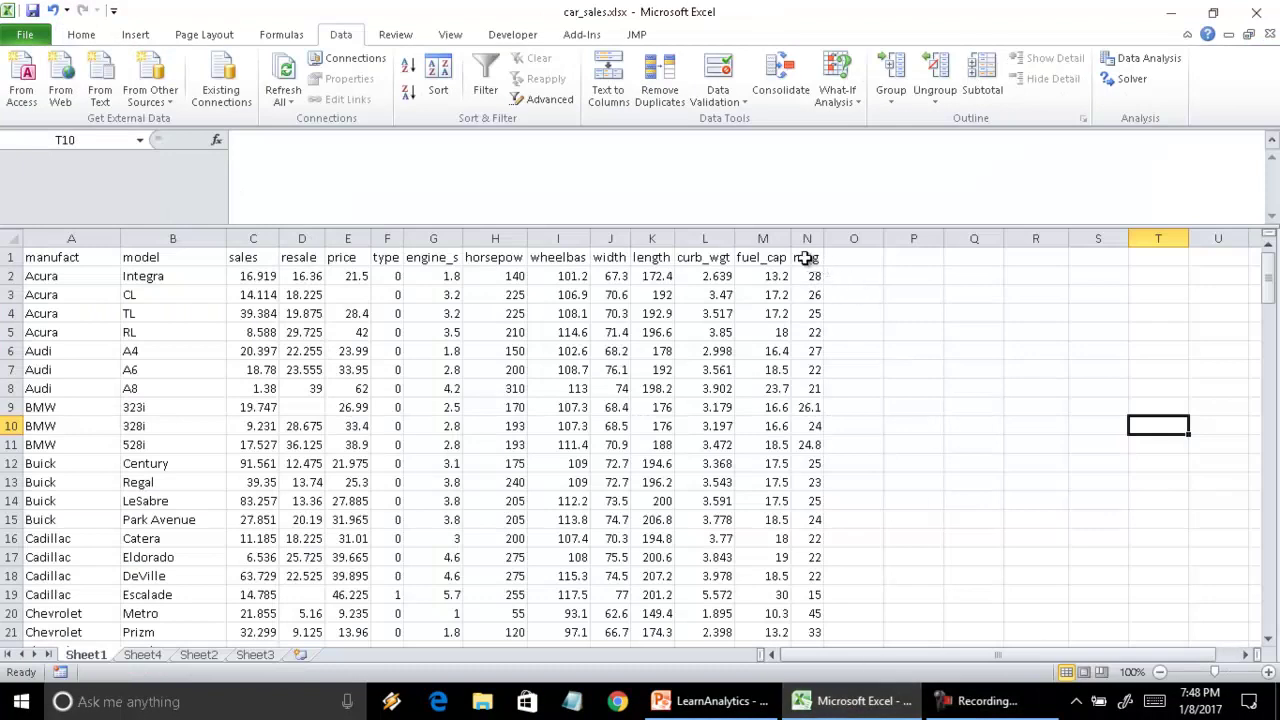
pyautogui.moveTo(775, 256); pyautogui.dragTo(808, 258)
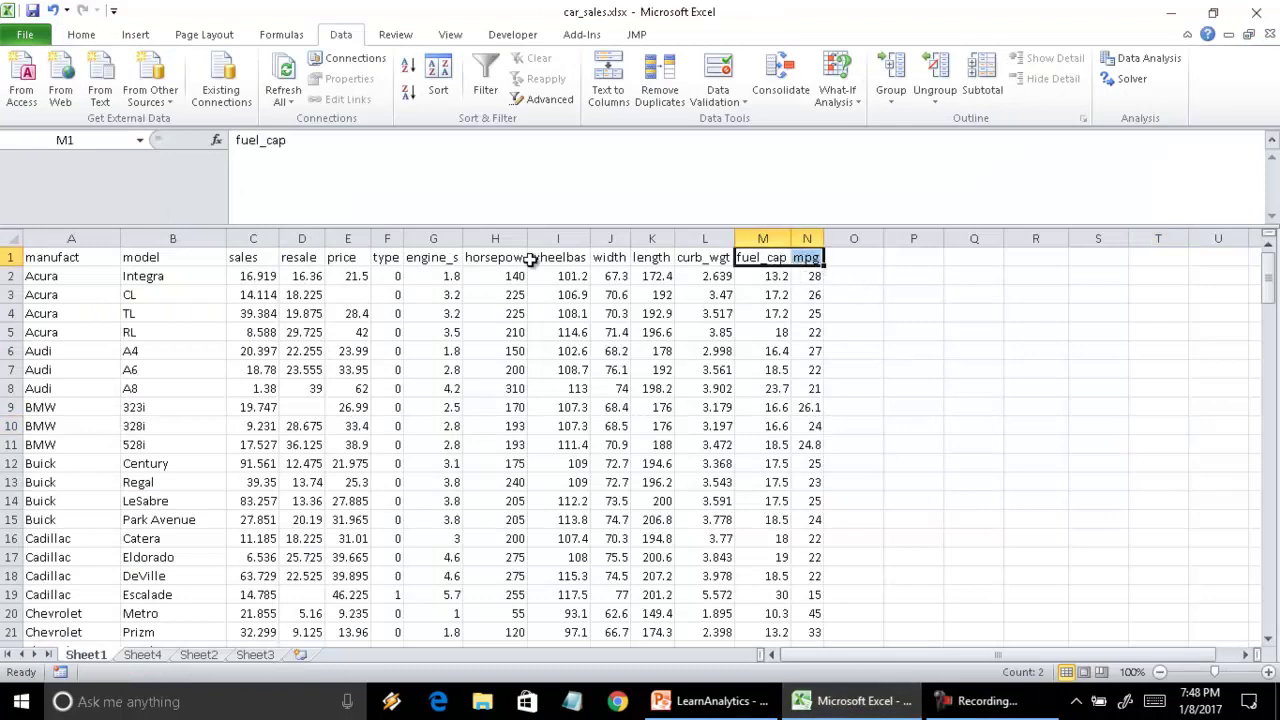
# Step: Copy the predictor headers engine_s through fuel_cap in G1:M1 and paste them transposed at Q4
pyautogui.moveTo(431, 255); pyautogui.dragTo(760, 257)
pyautogui.hotkey('ctrl', 'c')
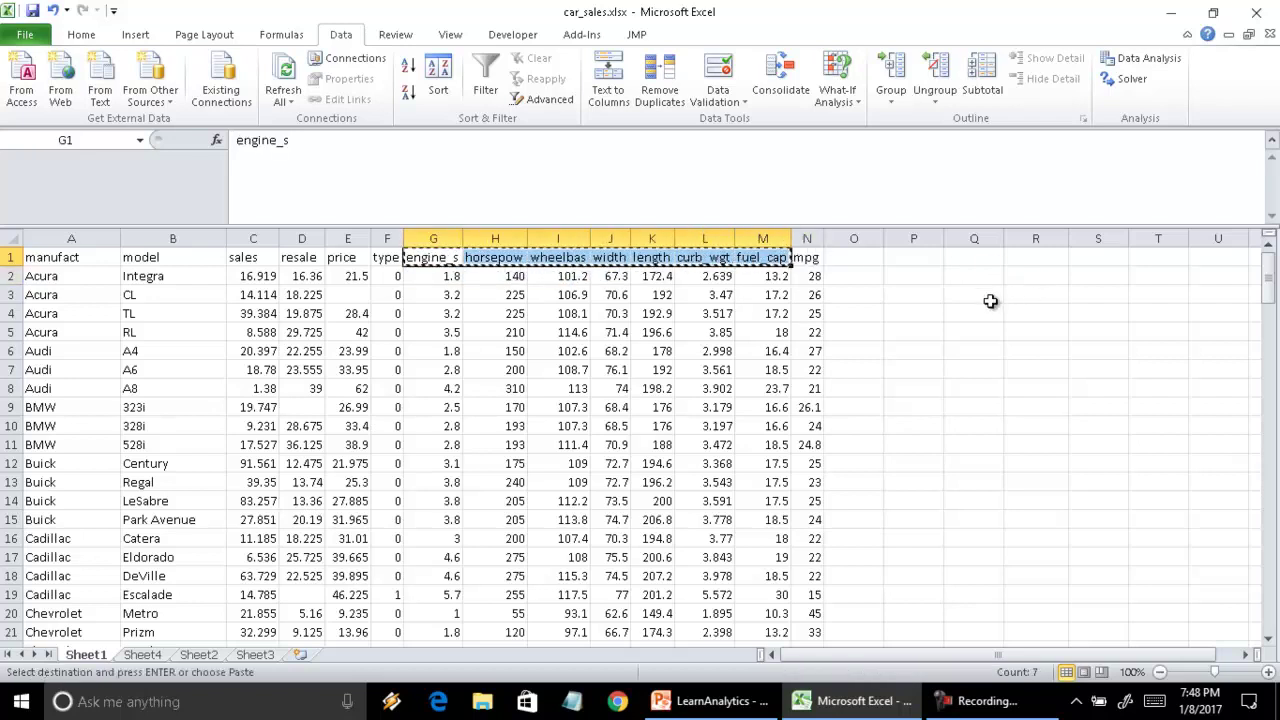
pyautogui.click(920, 312)
pyautogui.click(985, 314)
pyautogui.rightClick(986, 318)
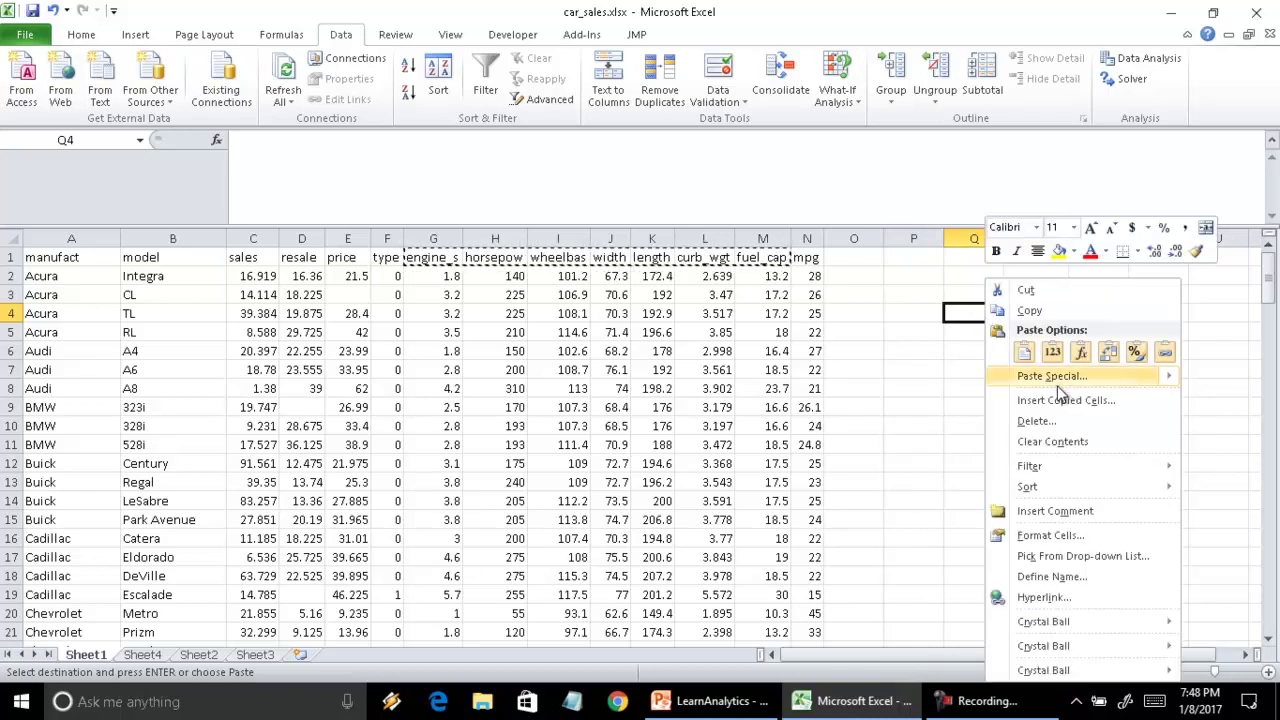
pyautogui.click(1060, 376)
pyautogui.click(1080, 461)
pyautogui.click(1114, 493)
# Step: Enter the label Intercept in Q3, above the transposed predictor names
pyautogui.click(978, 294)
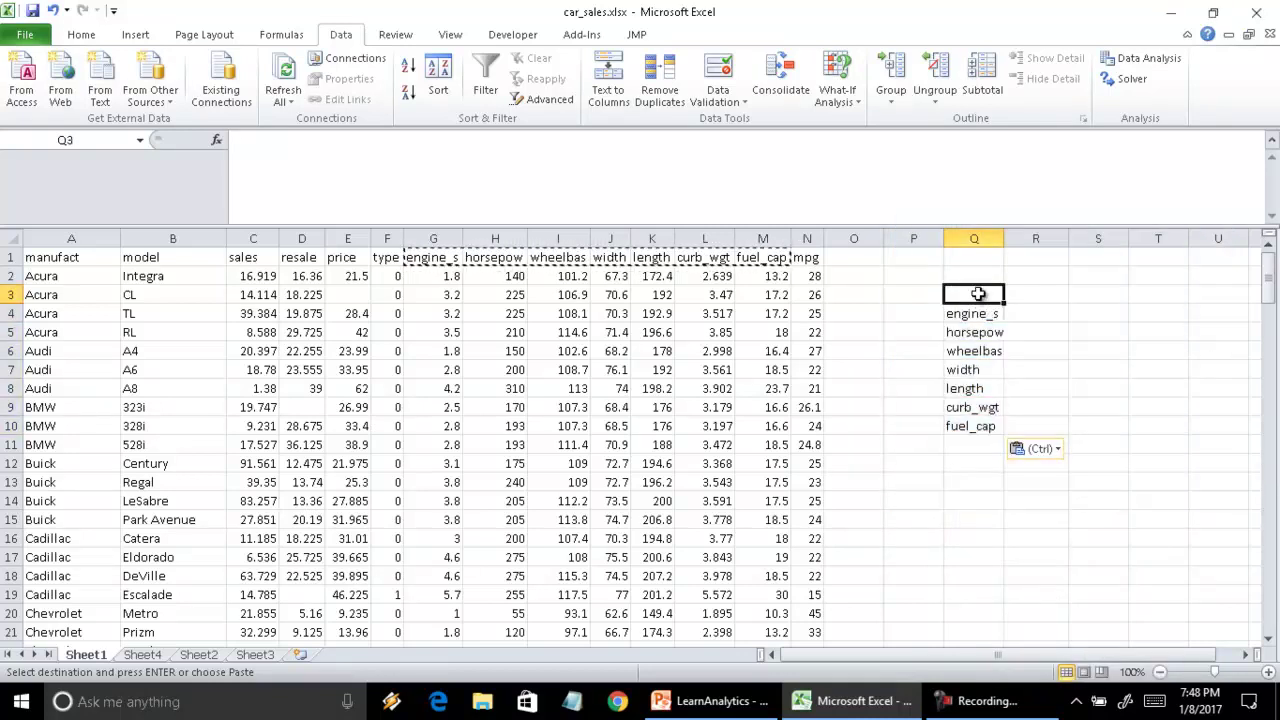
pyautogui.write('Intercep')
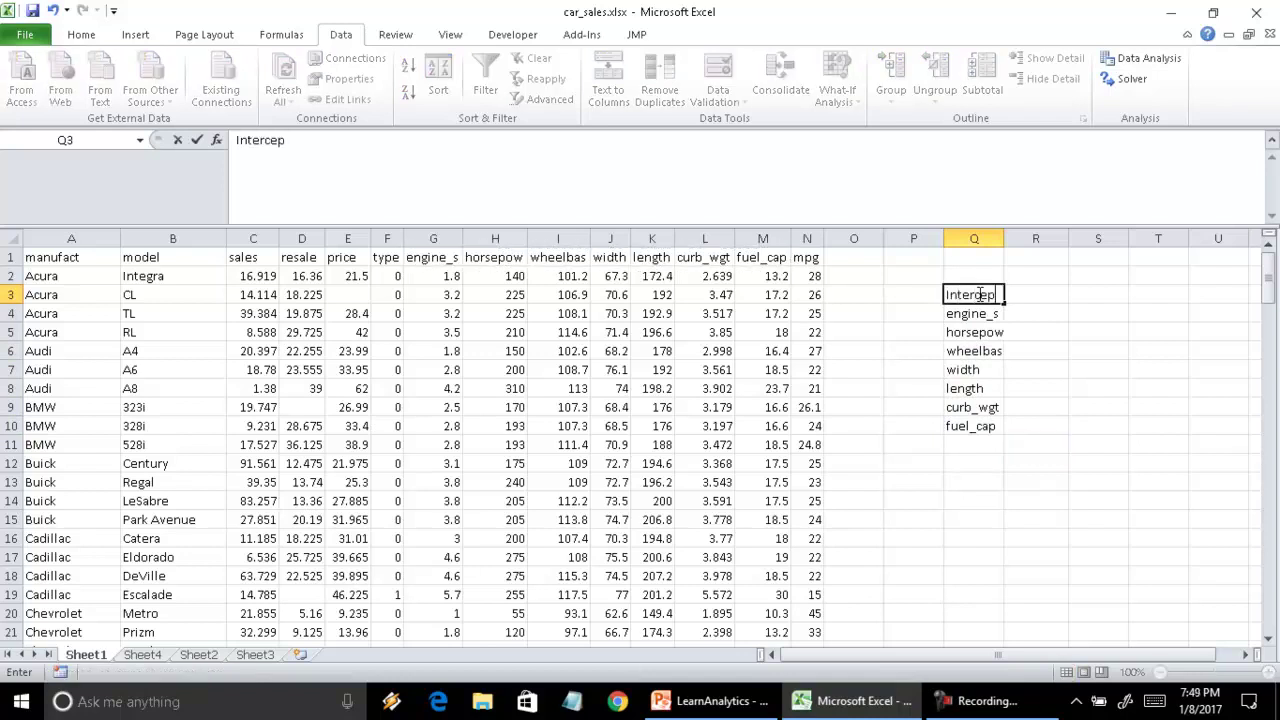
pyautogui.write('t')
pyautogui.press('Return')
# Step: Enter the column header Pred Mpg in O1, beside the mpg column
pyautogui.press('Down')
pyautogui.press('Up')
pyautogui.press('Up')
pyautogui.press('Right')
pyautogui.press('Left')
pyautogui.press('Left')
pyautogui.press('Left')
pyautogui.press('Up')
pyautogui.press('Up')
pyautogui.write('P')
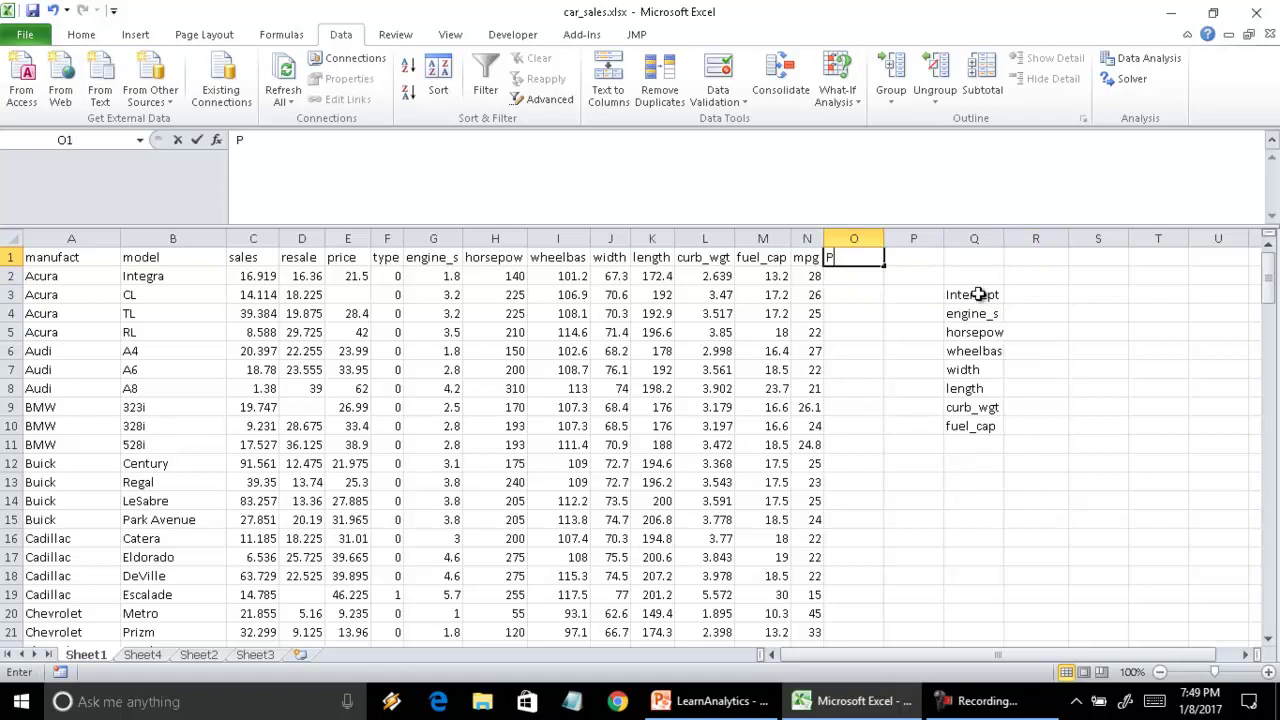
pyautogui.write('red Mpg')
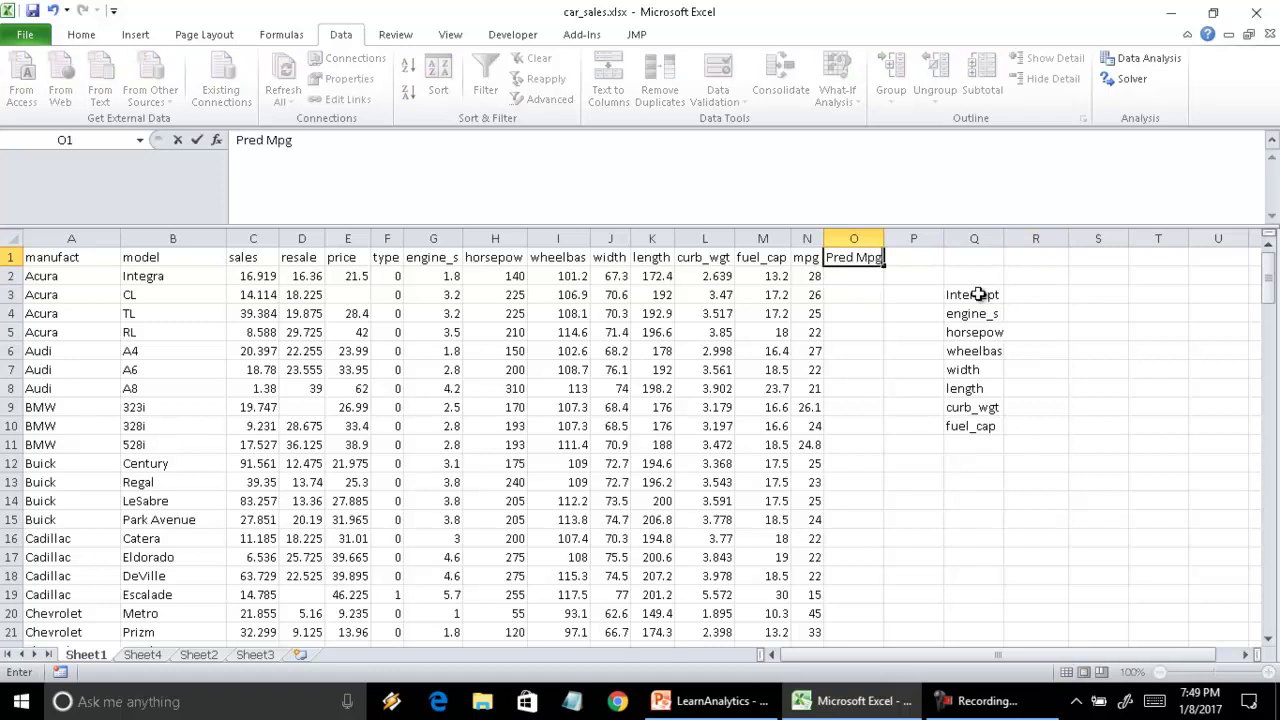
pyautogui.press('Return')
# Step: Enter 0 as the starting value for the intercept and every predictor coefficient in R3:R10
pyautogui.click(1038, 296)
pyautogui.write('0 0 0 0 0 0 0 0')
pyautogui.press('Return')
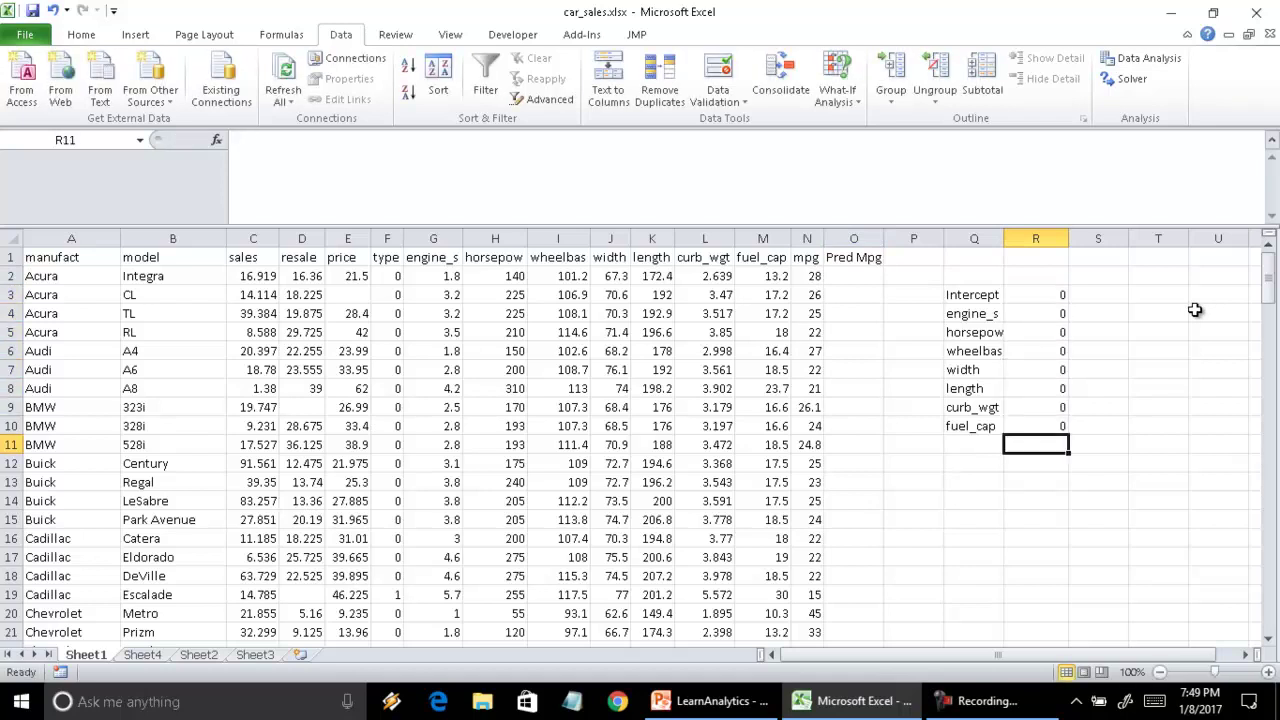
# Step: Begin the Pred Mpg formula in O2 with the absolute intercept plus the engine_s term: =$R$3+$R$4*G2
pyautogui.click(845, 272)
pyautogui.write('=')
pyautogui.click(1048, 295)
pyautogui.press('F4')
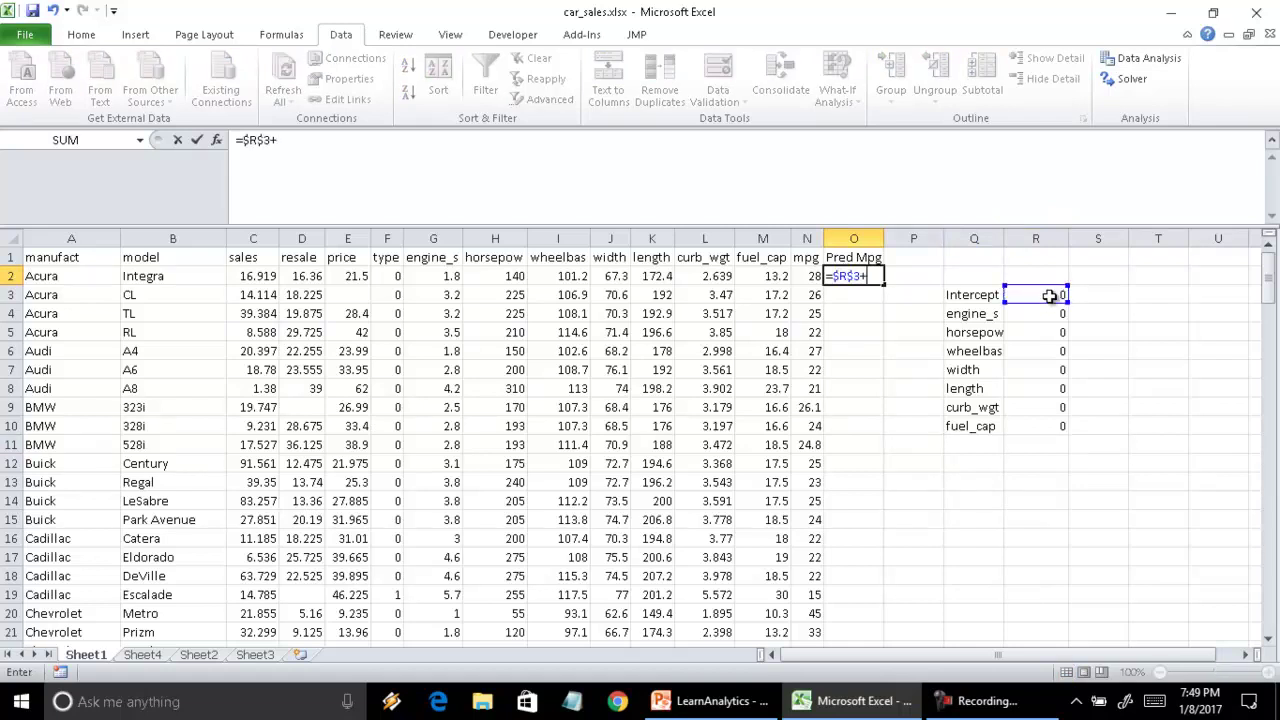
pyautogui.write('+')
pyautogui.click(1057, 313)
pyautogui.press('F4')
pyautogui.write('*')
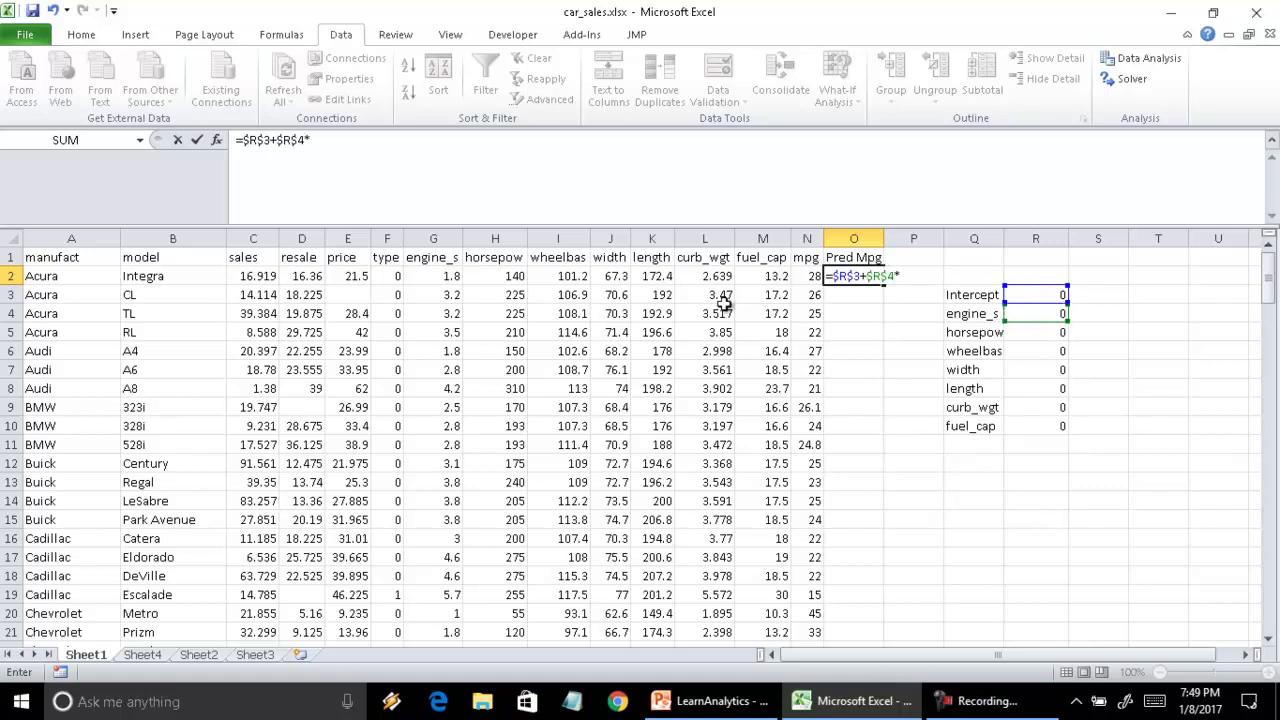
pyautogui.click(444, 280)
# Step: Extend the O2 formula with the horsepow and wheelbas terms, +$R$5*H2+$R$6*I2
pyautogui.write('+')
pyautogui.click(1045, 336)
pyautogui.press('F4')
pyautogui.write('*')
pyautogui.click(494, 276)
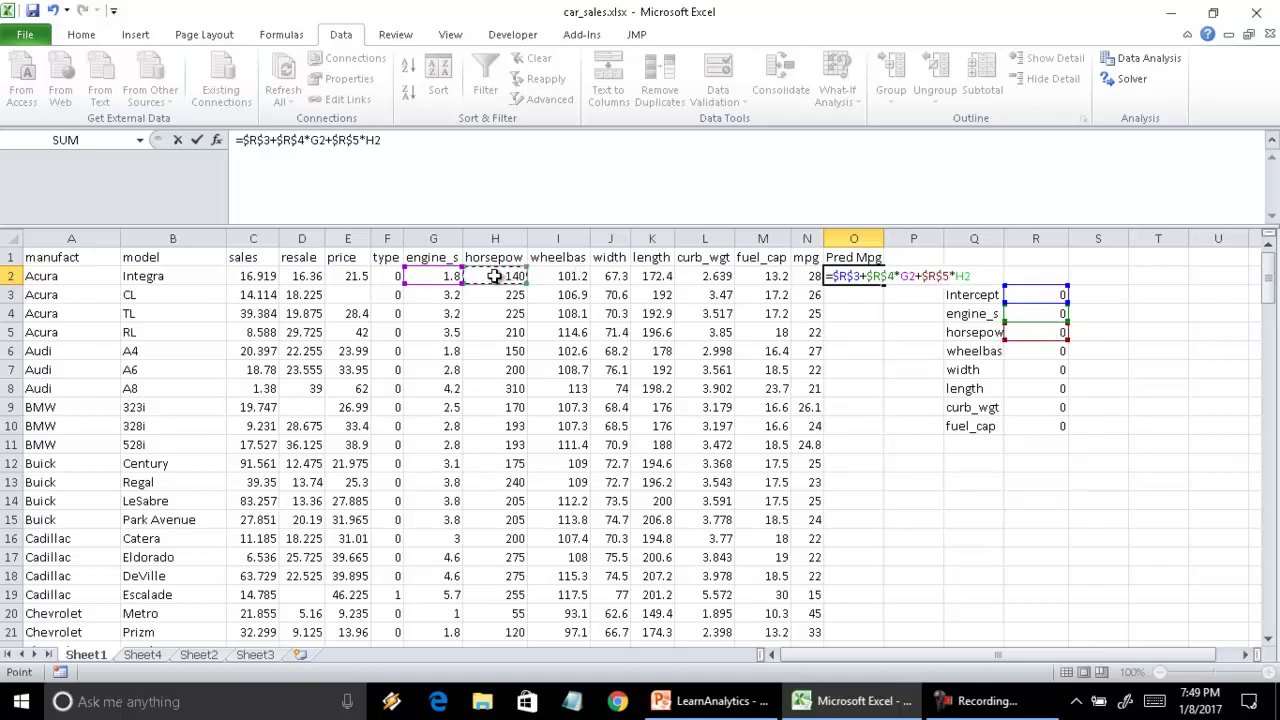
pyautogui.write('+')
pyautogui.click(1047, 358)
pyautogui.press('F4')
pyautogui.write('*')
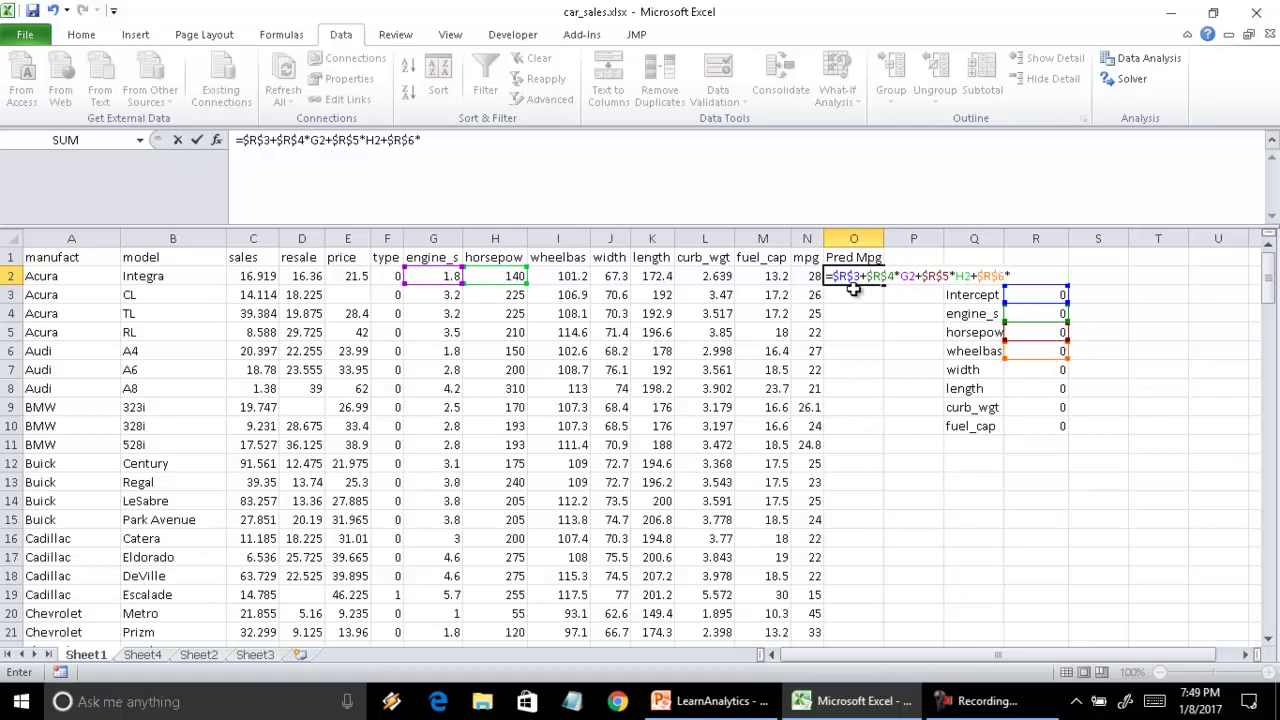
pyautogui.click(578, 274)
# Step: Add the width and length terms to the O2 formula, +$R$7*J2+$R$8*K2
pyautogui.write('+')
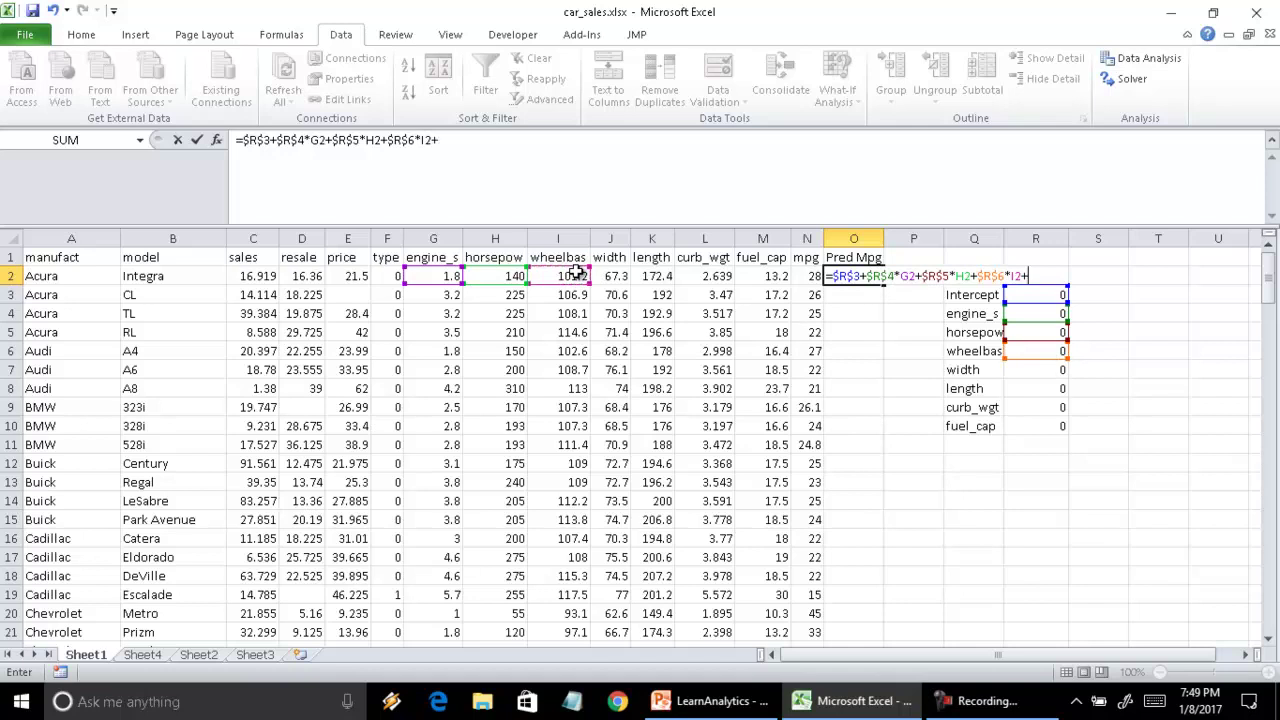
pyautogui.click(1054, 371)
pyautogui.press('F4')
pyautogui.write('*')
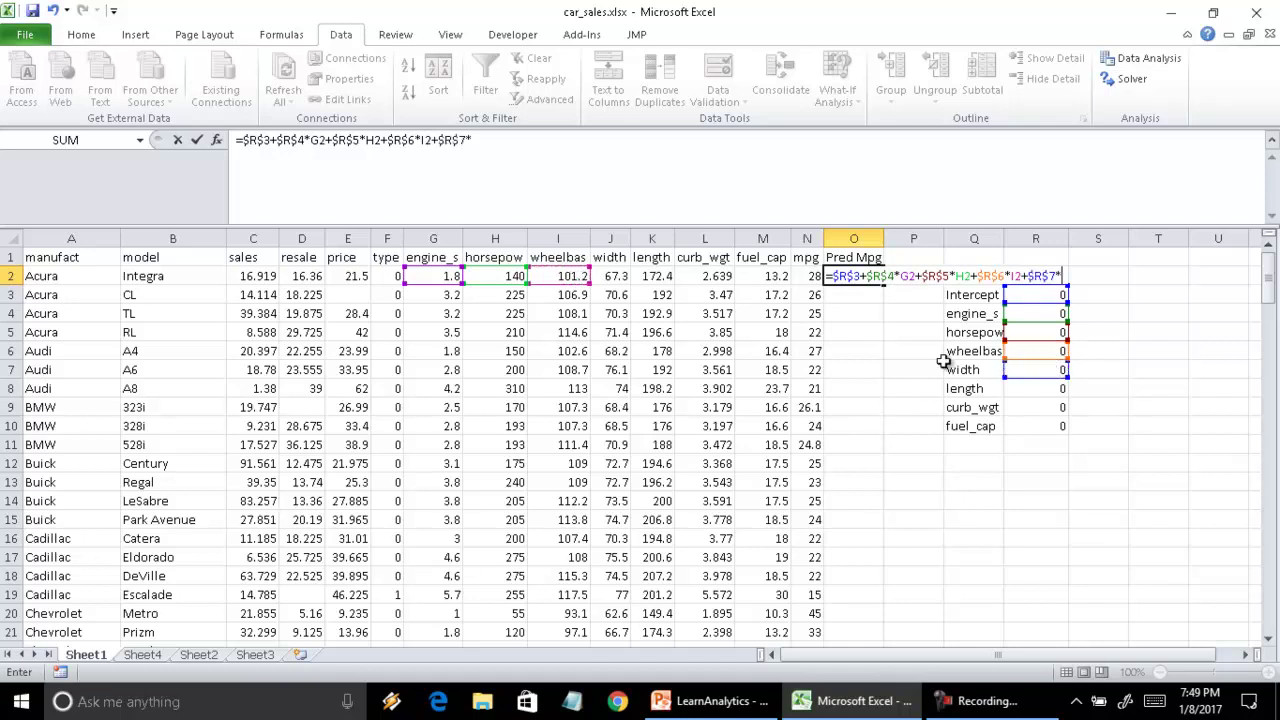
pyautogui.click(612, 276)
pyautogui.write('+')
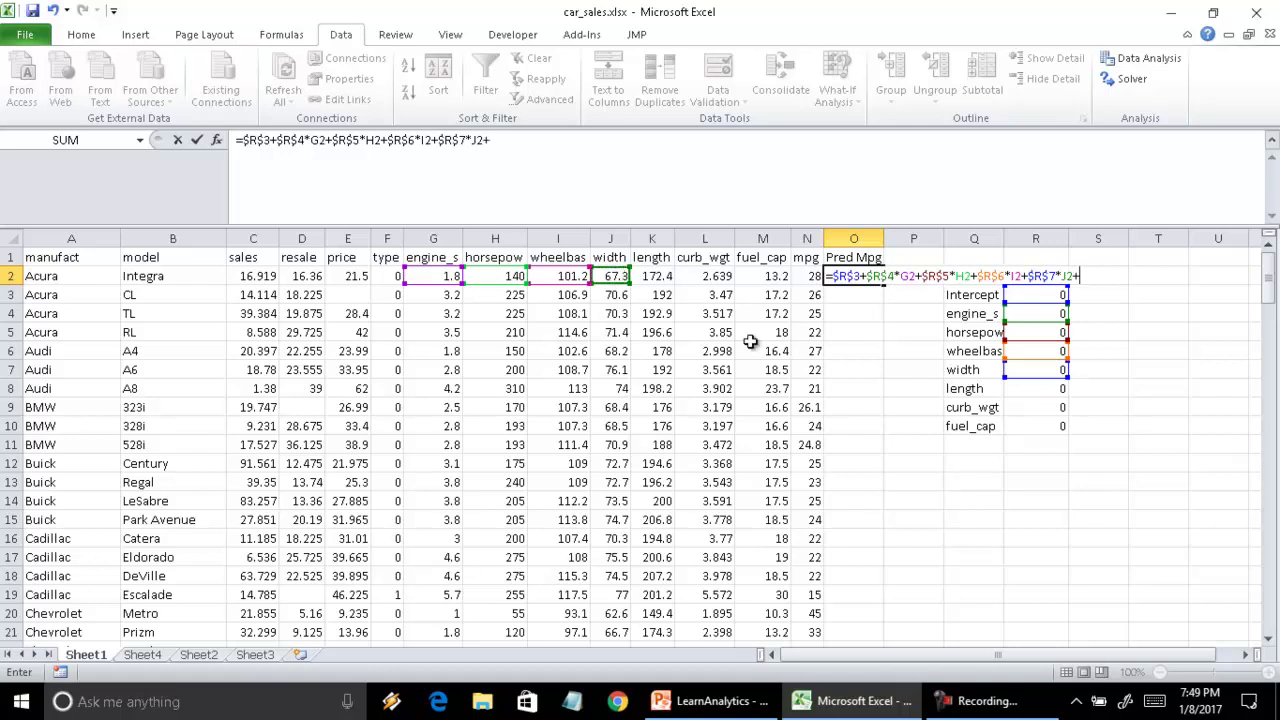
pyautogui.click(1047, 390)
pyautogui.press('F4')
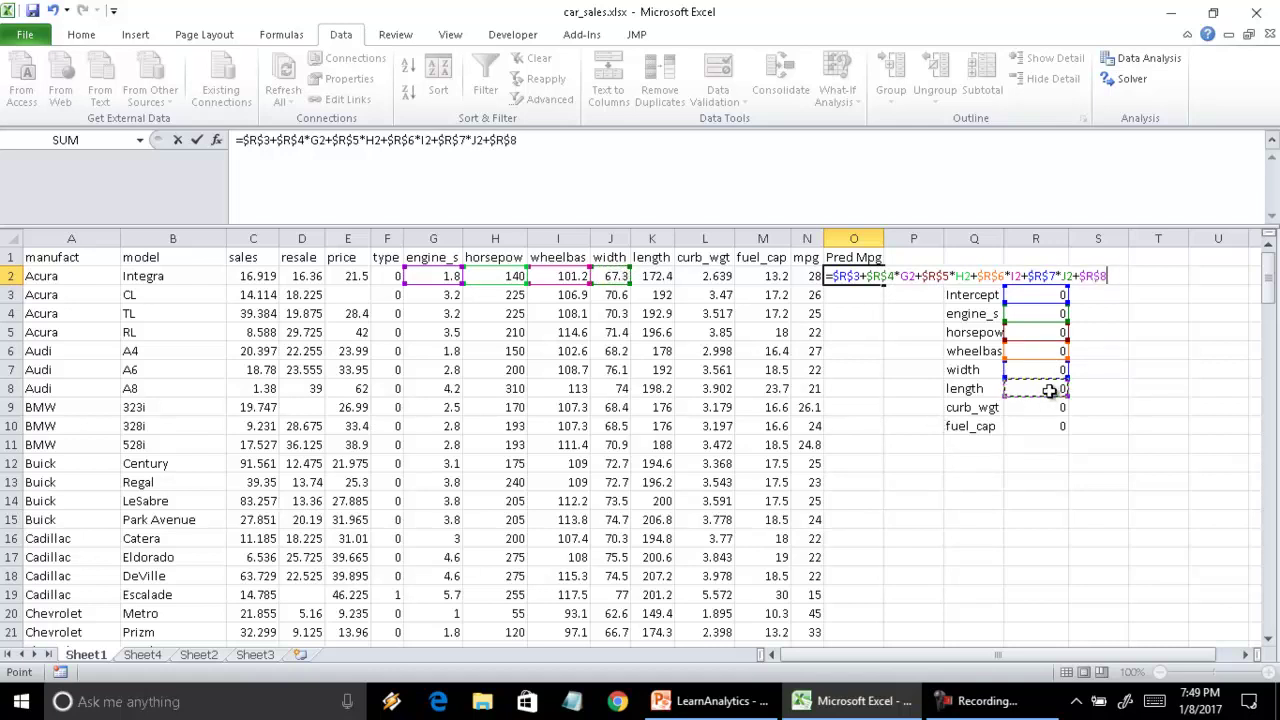
pyautogui.write('*')
pyautogui.click(643, 275)
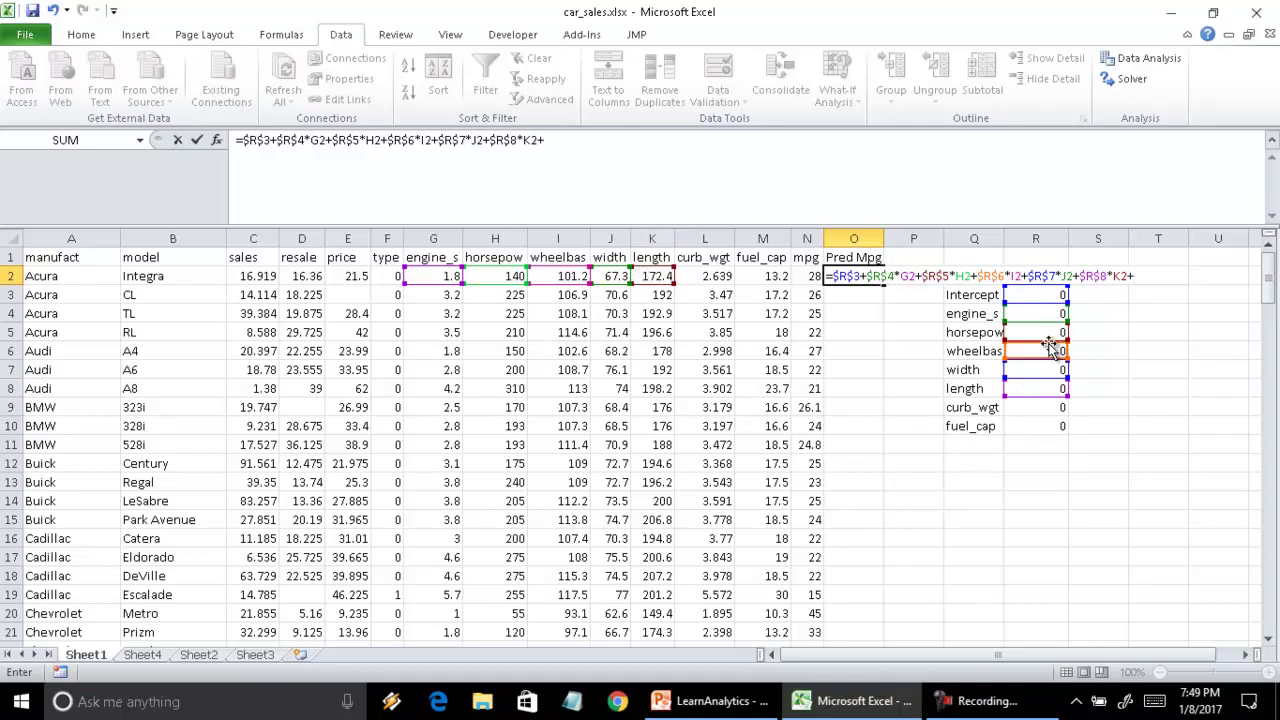
# Step: Complete the O2 formula with the curb_wgt and fuel_cap terms, +$R$9*L2+$R$10*M2
pyautogui.click(1060, 410)
pyautogui.press('F4')
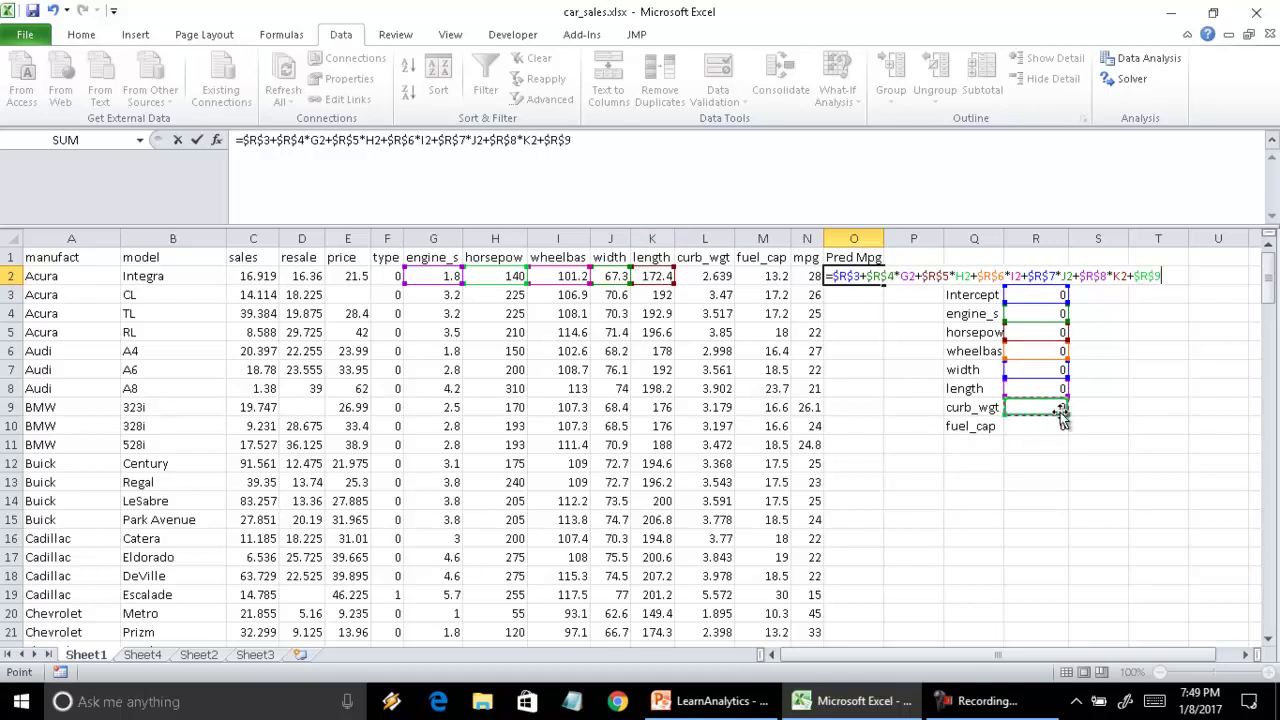
pyautogui.write('*')
pyautogui.click(710, 277)
pyautogui.write('+')
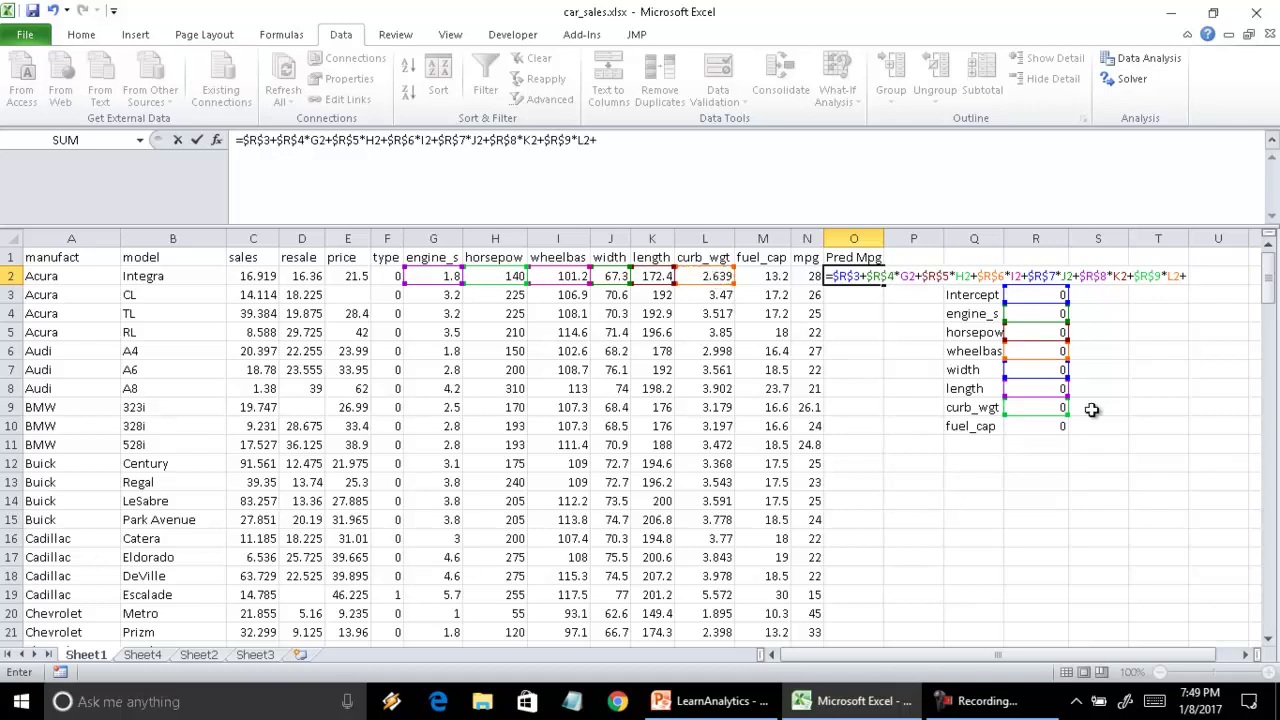
pyautogui.click(1040, 430)
pyautogui.press('F4')
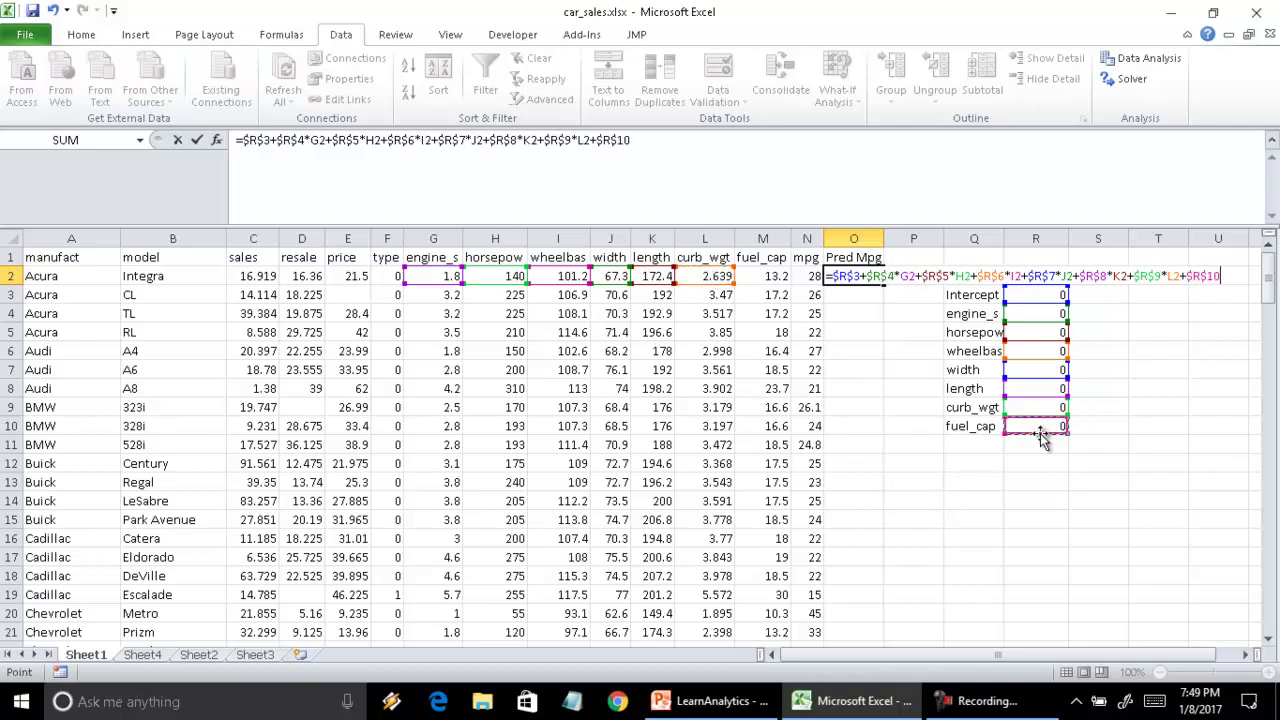
pyautogui.write('*')
pyautogui.click(760, 277)
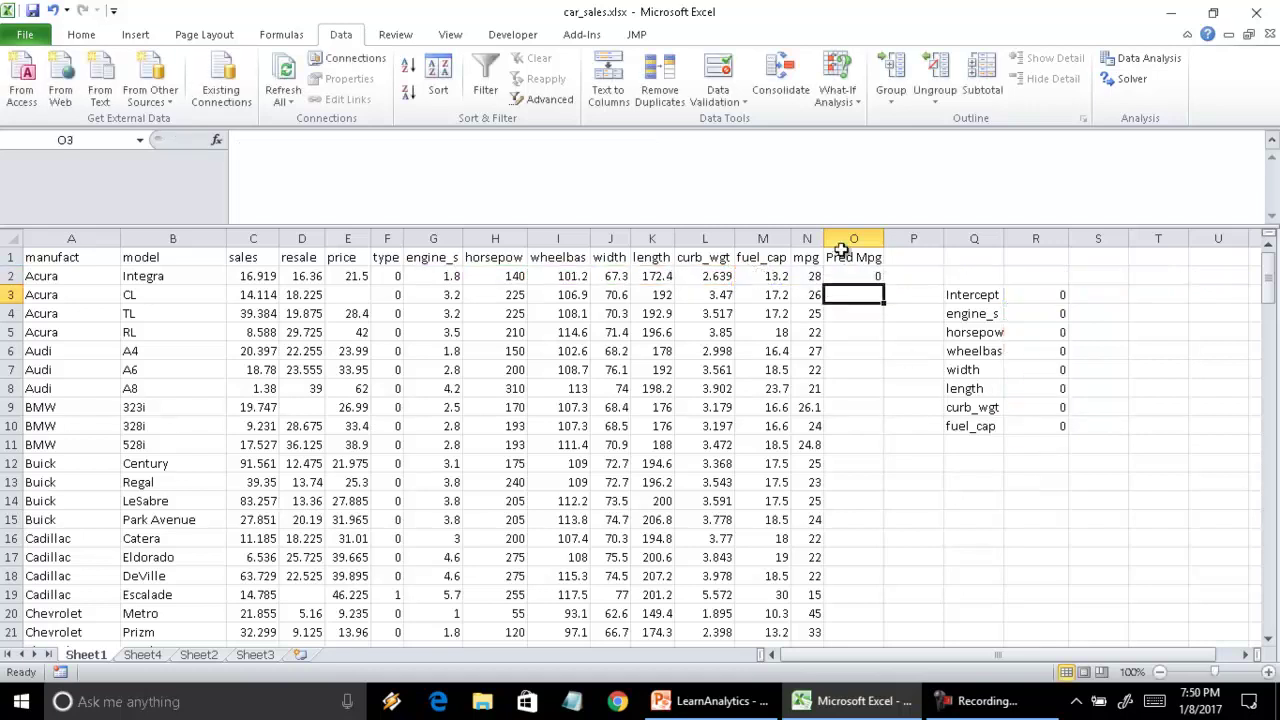
# Step: Fill the O2 formula down the Pred Mpg column and inspect its cell references in O15
pyautogui.click(868, 276)
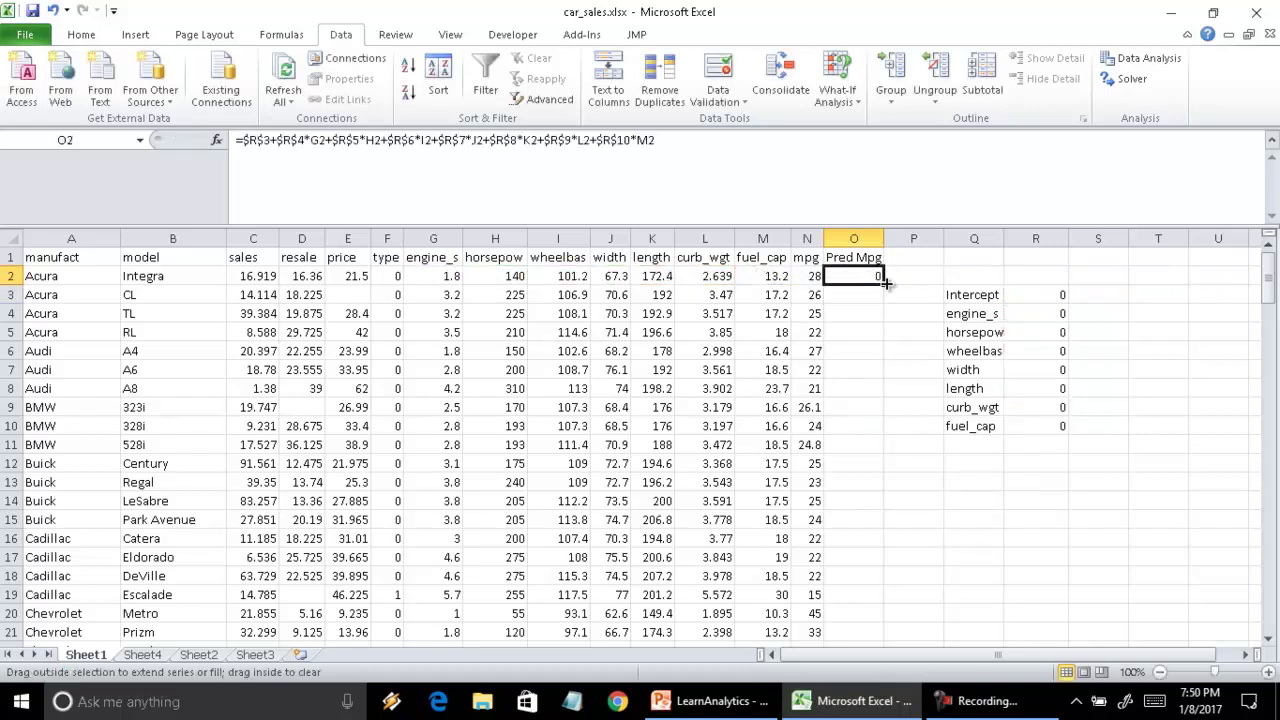
pyautogui.doubleClick(884, 283)
pyautogui.click(1042, 308)
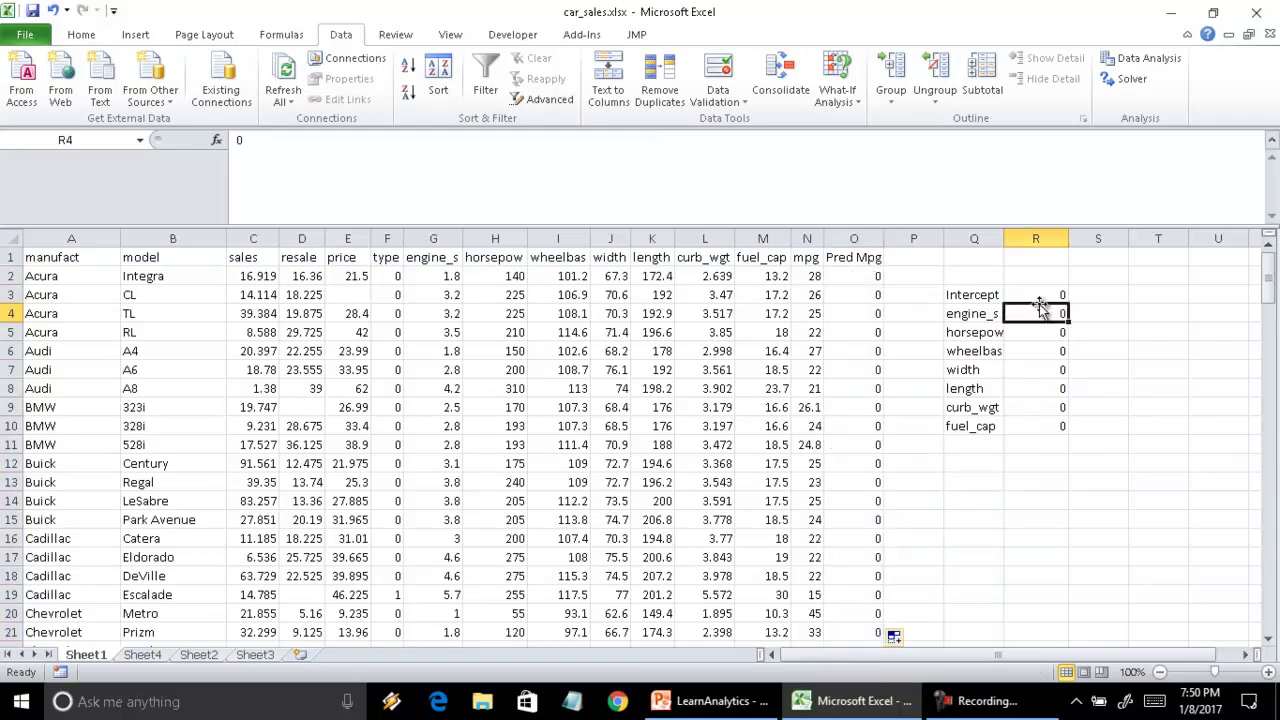
pyautogui.click(868, 522)
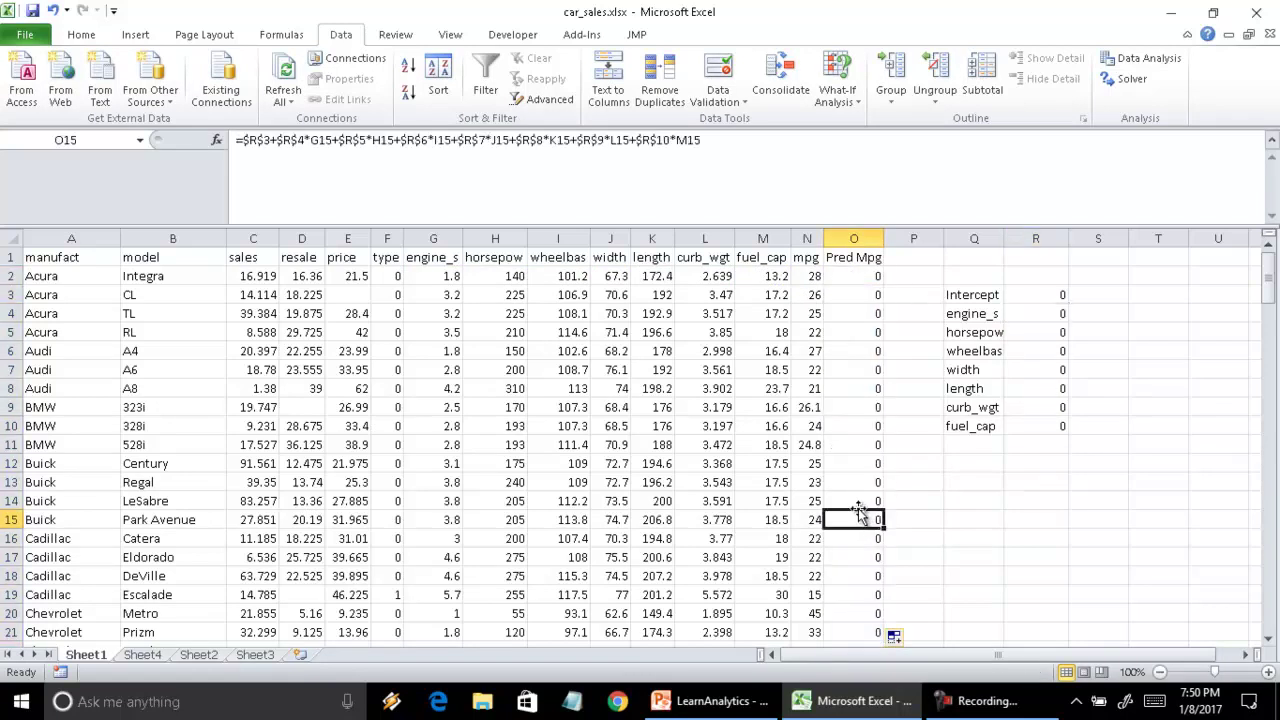
pyautogui.doubleClick(858, 519)
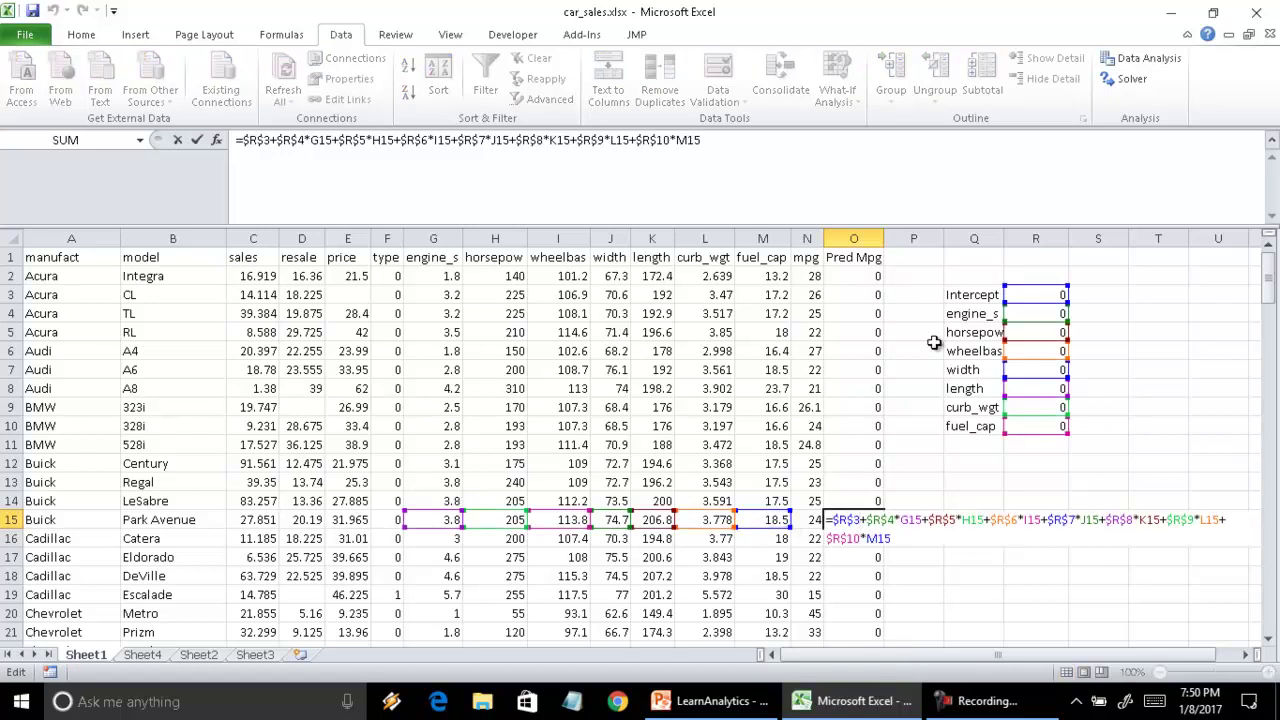
# Step: Leave the O15 formula unchanged and add the header Squared Error in P1
pyautogui.press('Escape')
pyautogui.click(918, 262)
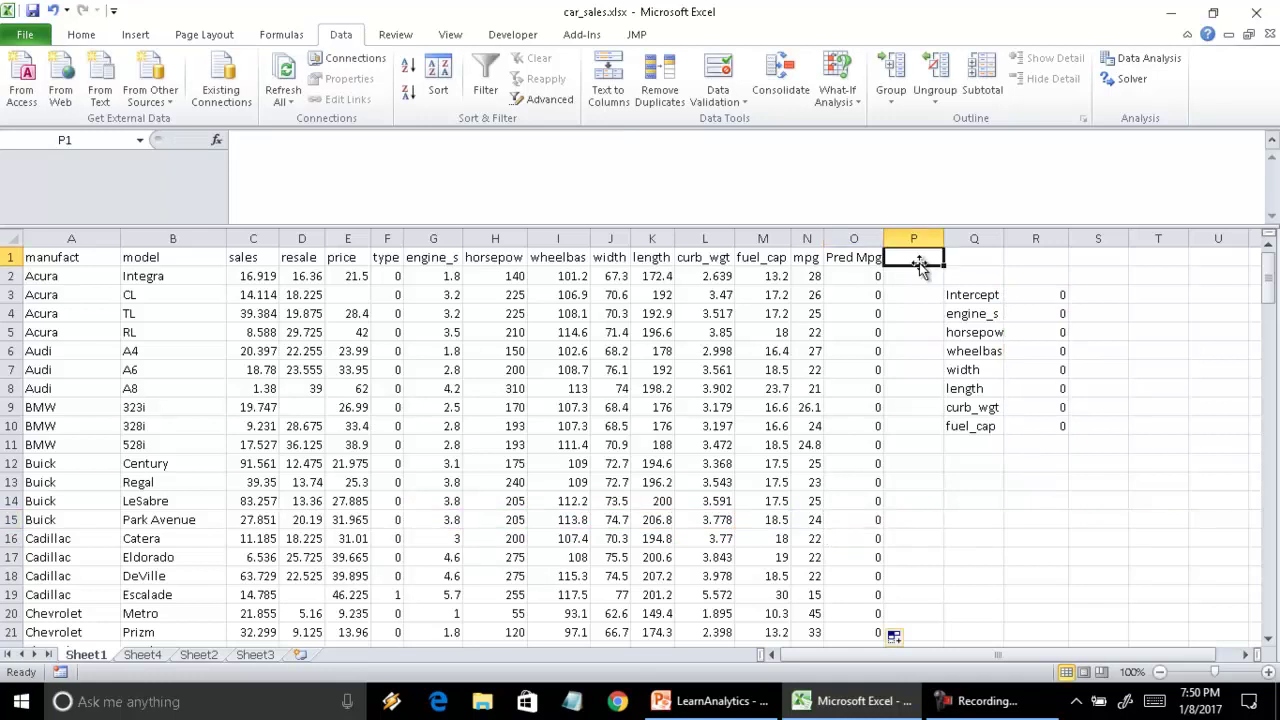
pyautogui.write('Squared Error')
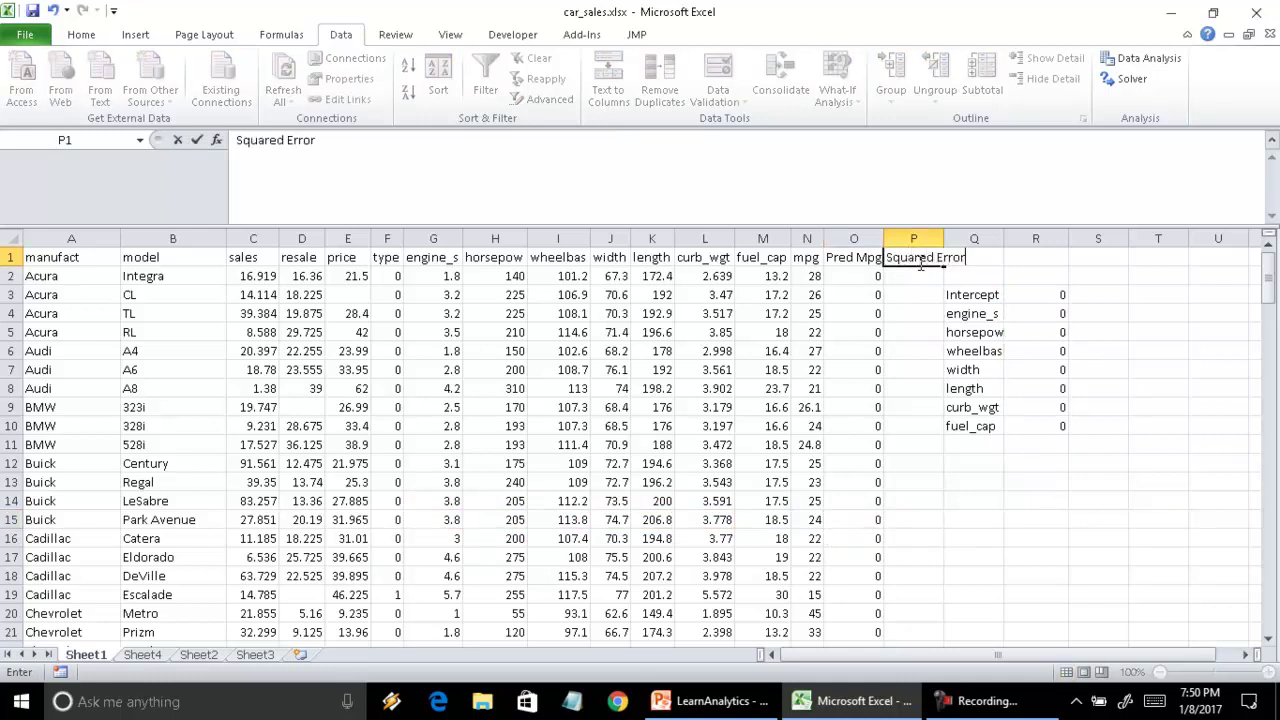
pyautogui.press('Return')
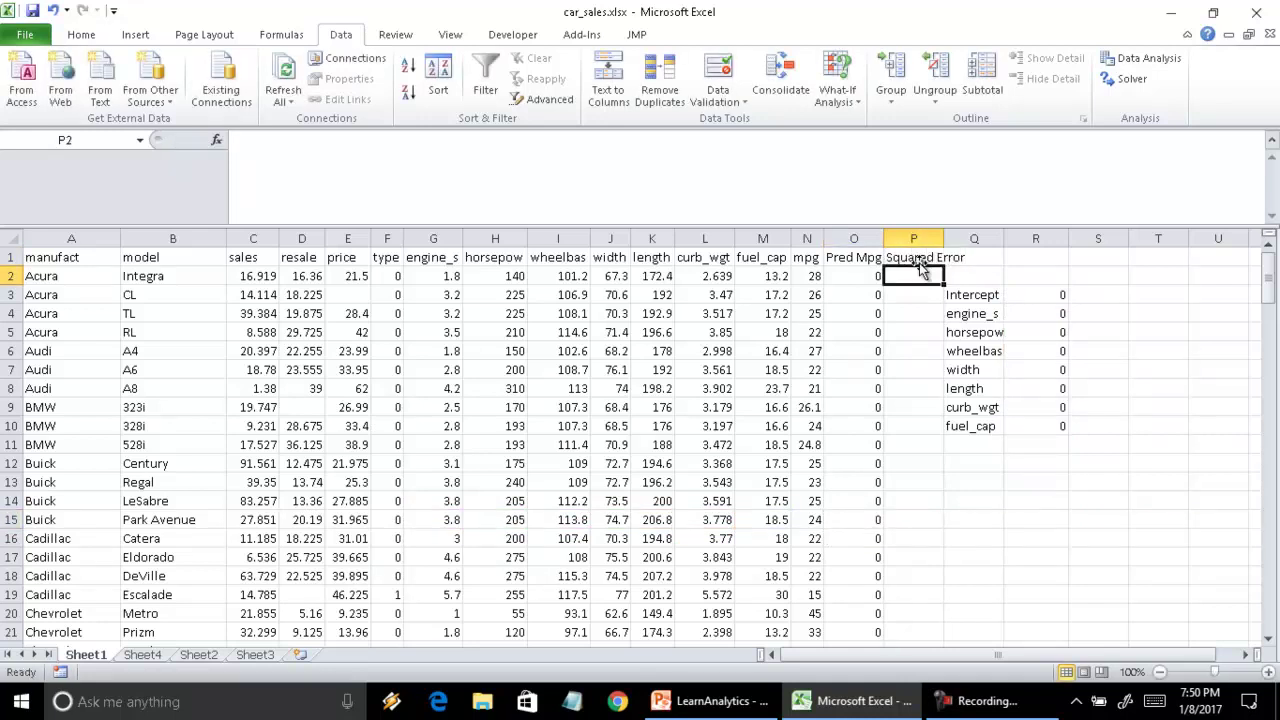
# Step: Enter =(O2-N2)^2 in P2 and fill it down the Squared Error column
pyautogui.write('=(')
pyautogui.press('Left')
pyautogui.write('-')
pyautogui.press('Left')
pyautogui.press('Left')
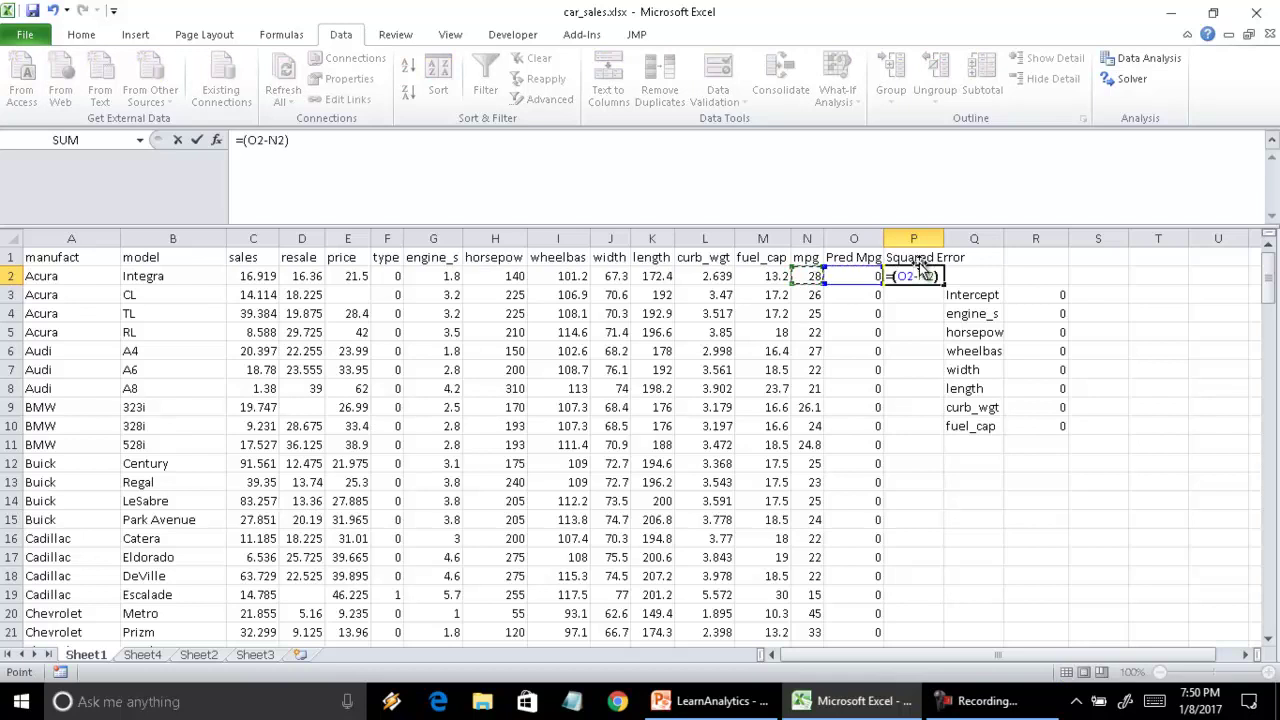
pyautogui.write(')^2')
pyautogui.press('Return')
pyautogui.click(918, 278)
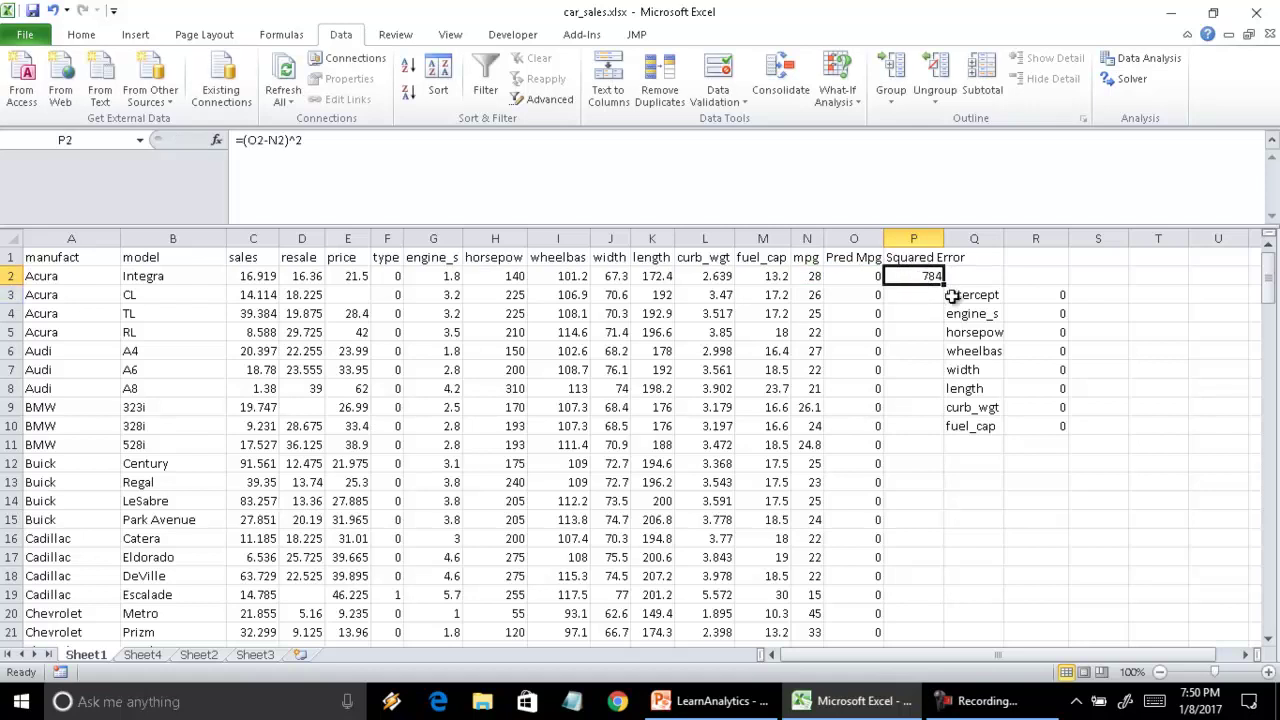
pyautogui.doubleClick(943, 284)
# Step: Label Q11 as SSE and total the squared errors in R11 with =SUM(P2:P154)
pyautogui.click(986, 442)
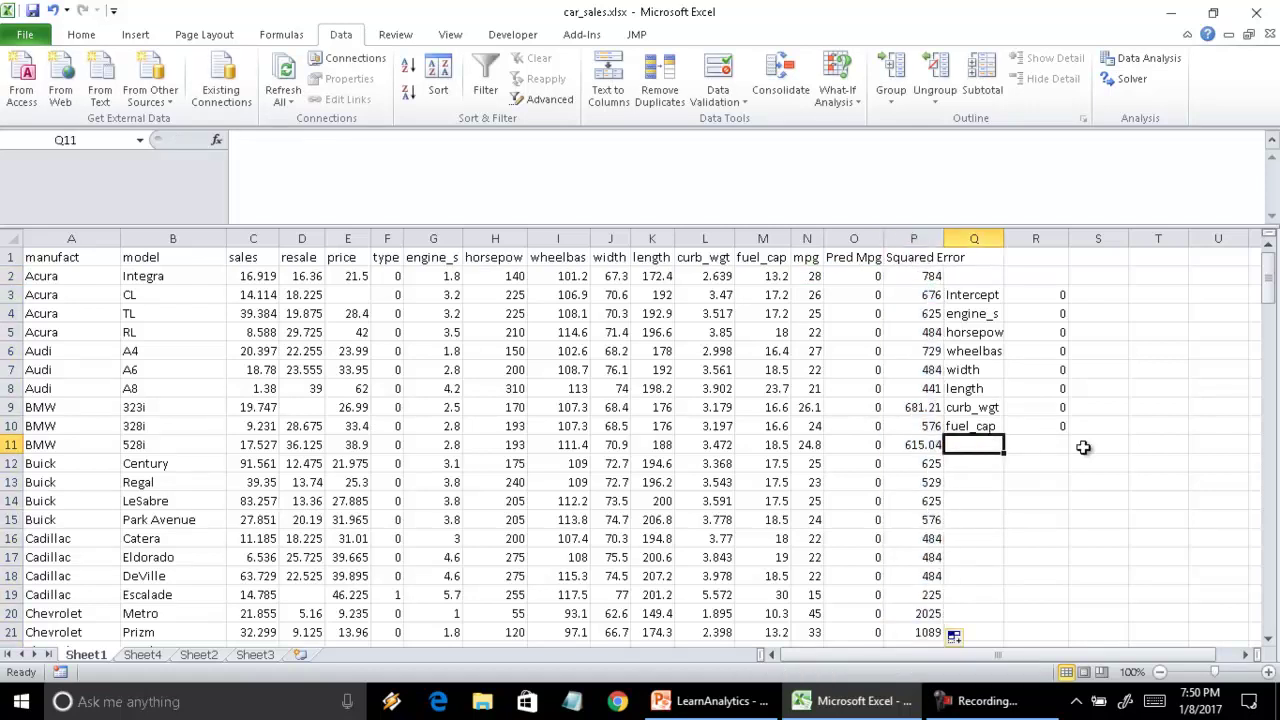
pyautogui.write('SSE')
pyautogui.press('Tab')
pyautogui.write('=sum(')
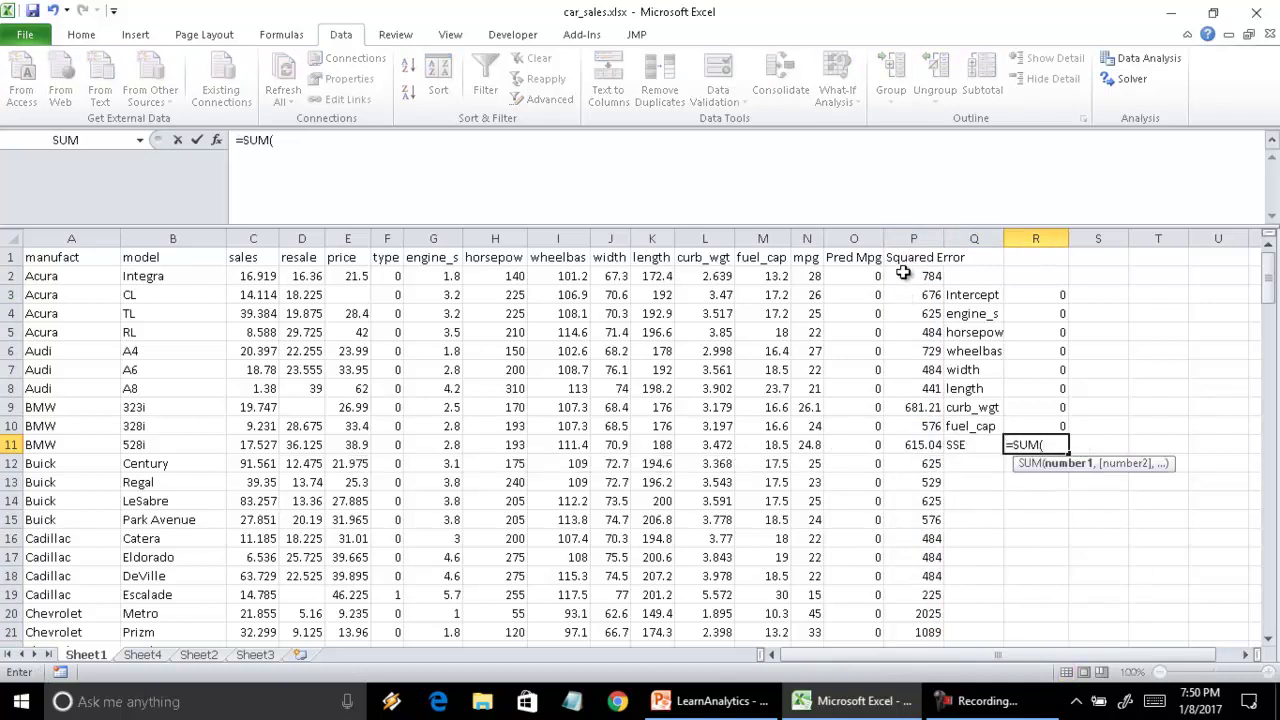
pyautogui.click(903, 269)
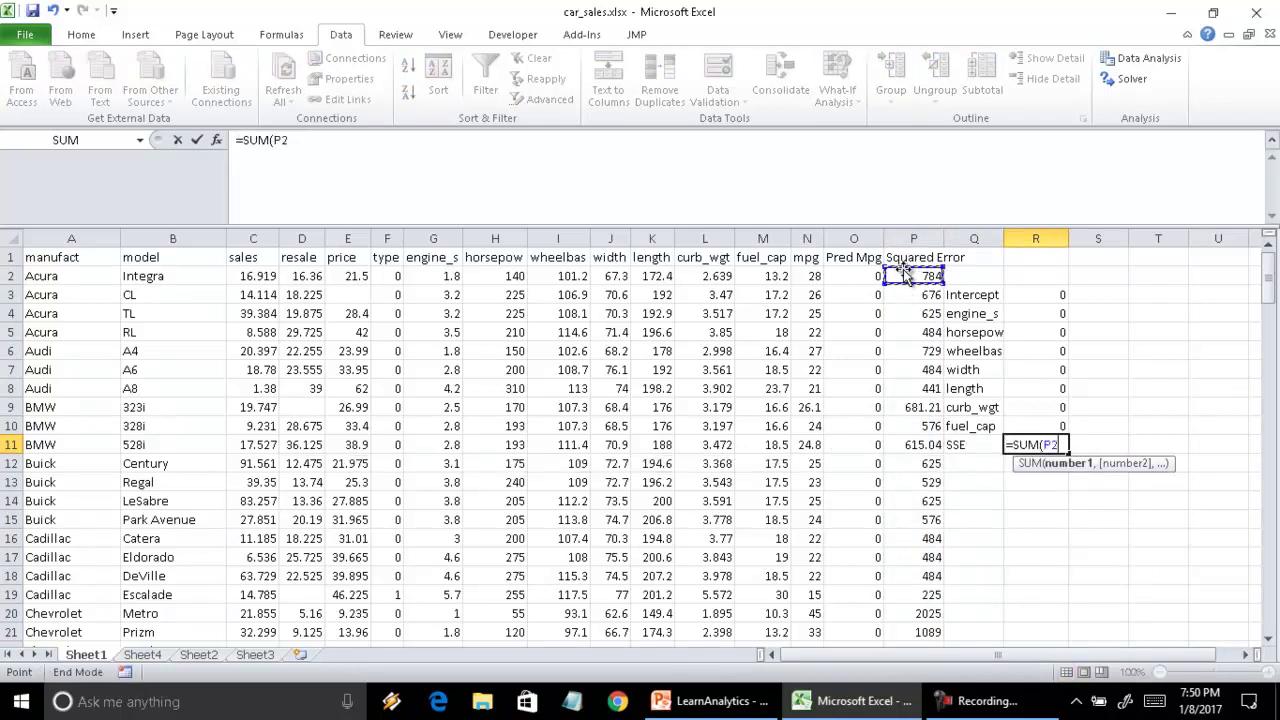
pyautogui.hotkey('ctrl', 'shift', 'Down')
pyautogui.press('Return')
pyautogui.scroll(4, 903, 263)
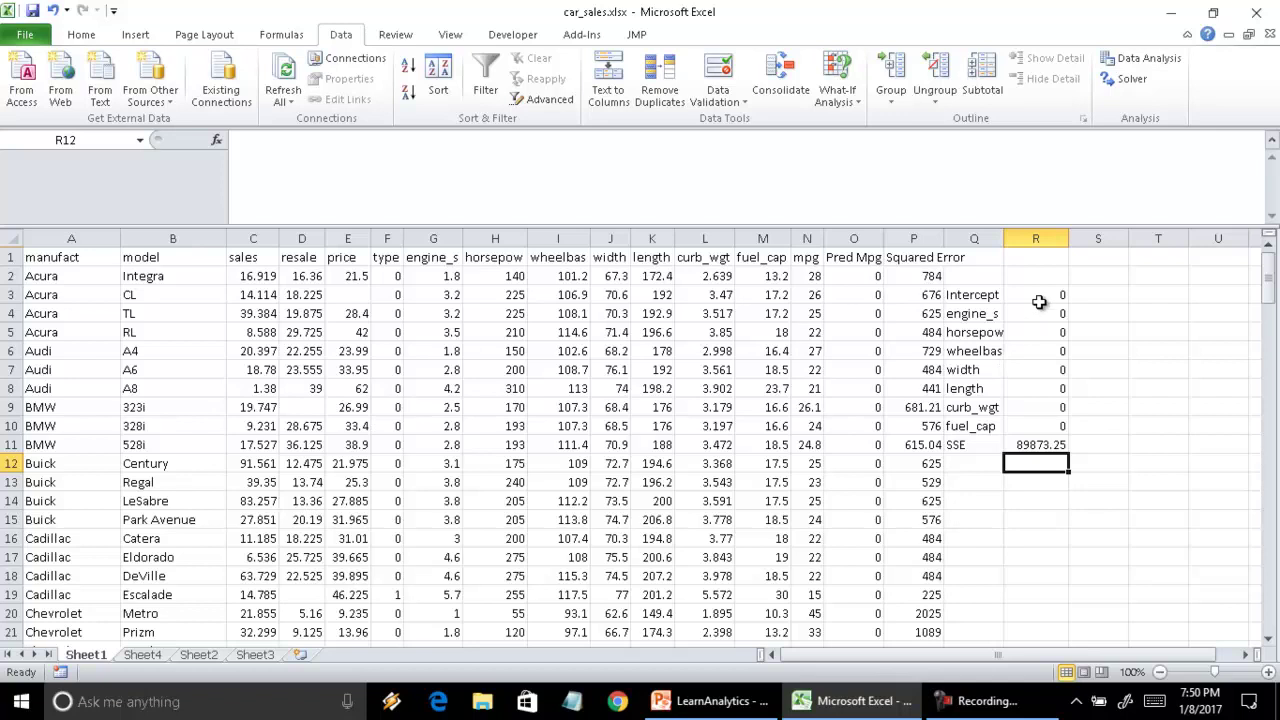
pyautogui.click(1042, 447)
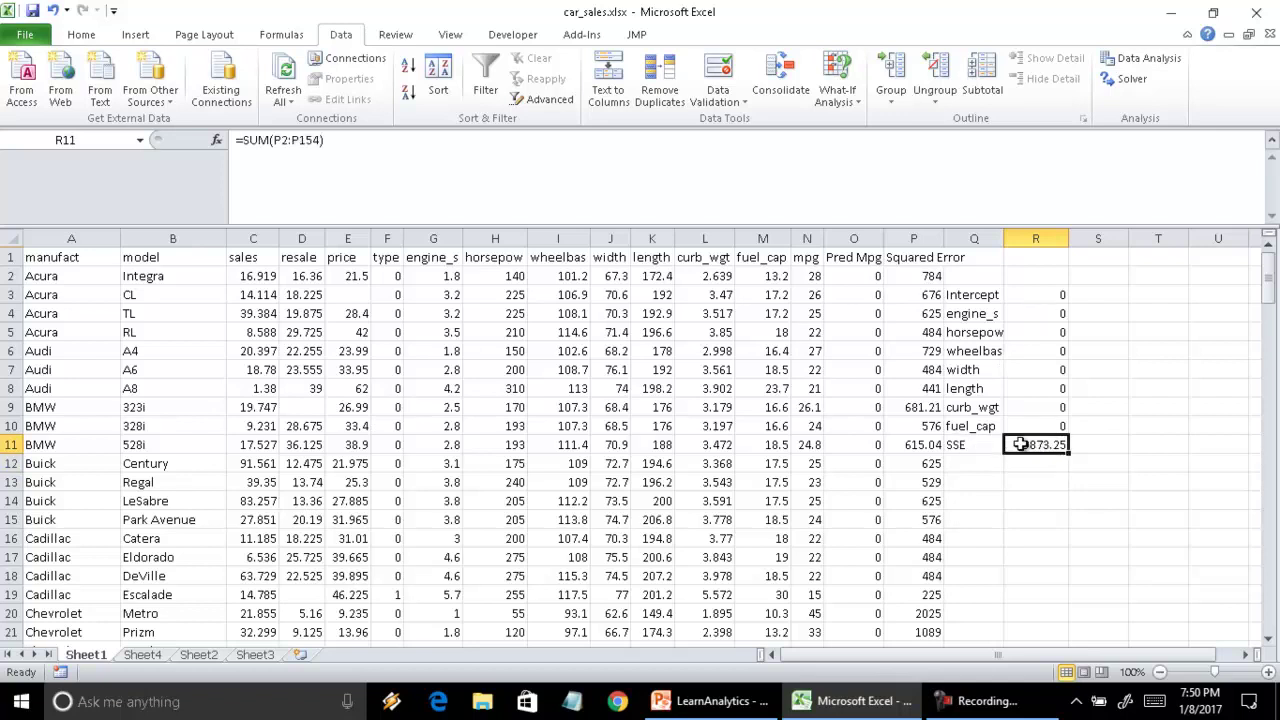
# Step: Review the coefficient cells and SSE total, then open Solver and pick R11 for its objective
pyautogui.moveTo(1056, 292); pyautogui.dragTo(1058, 427)
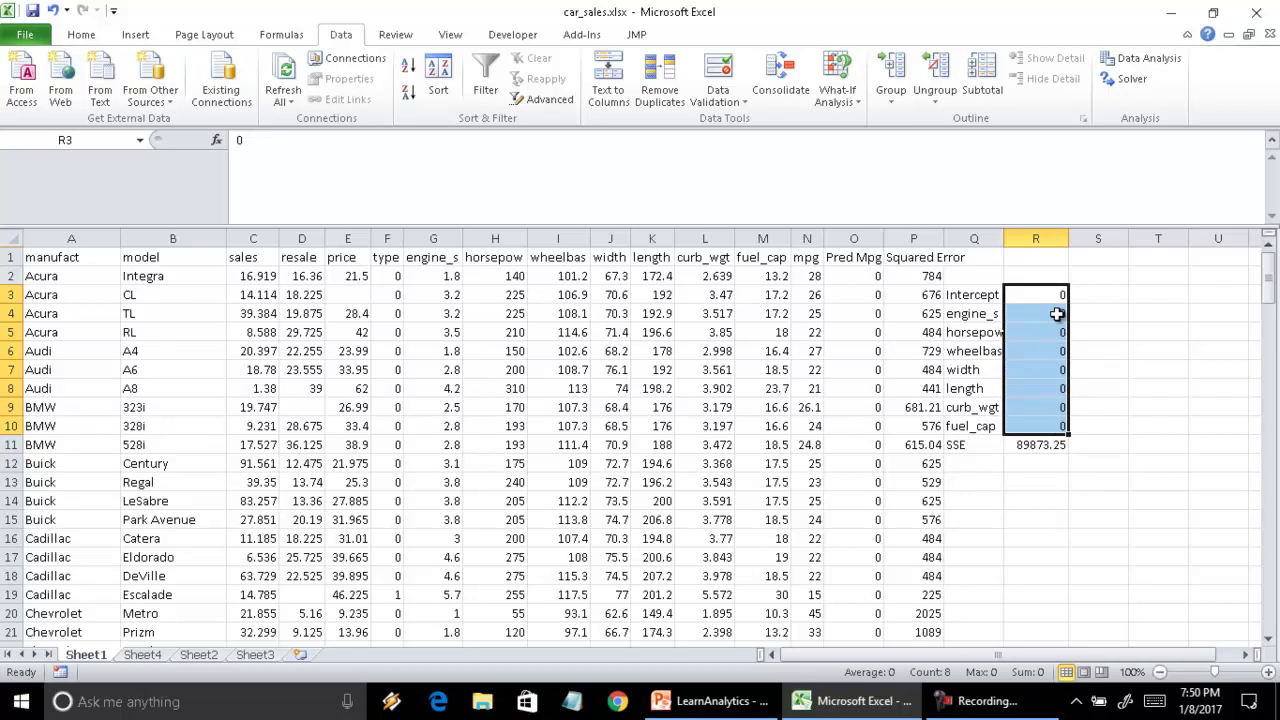
pyautogui.click(1030, 446)
pyautogui.click(1037, 296)
pyautogui.moveTo(1037, 296); pyautogui.dragTo(1046, 420)
pyautogui.click(1044, 446)
pyautogui.click(1122, 78)
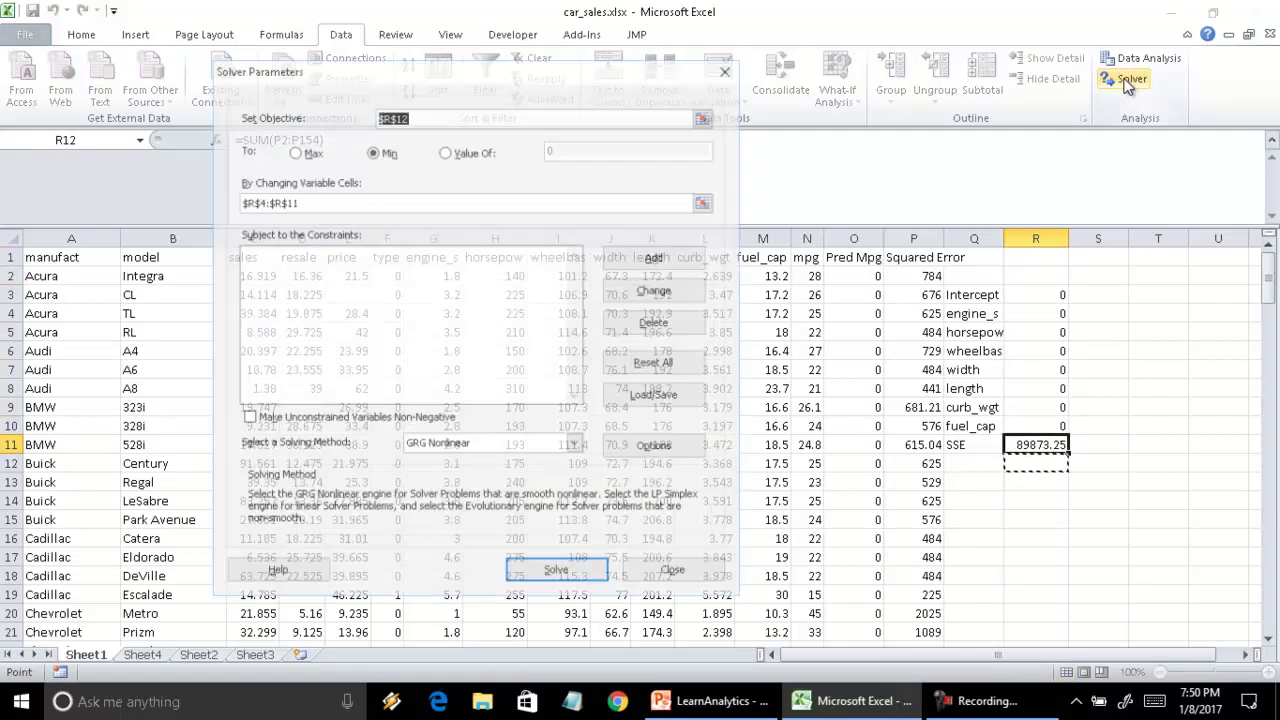
pyautogui.click(494, 118)
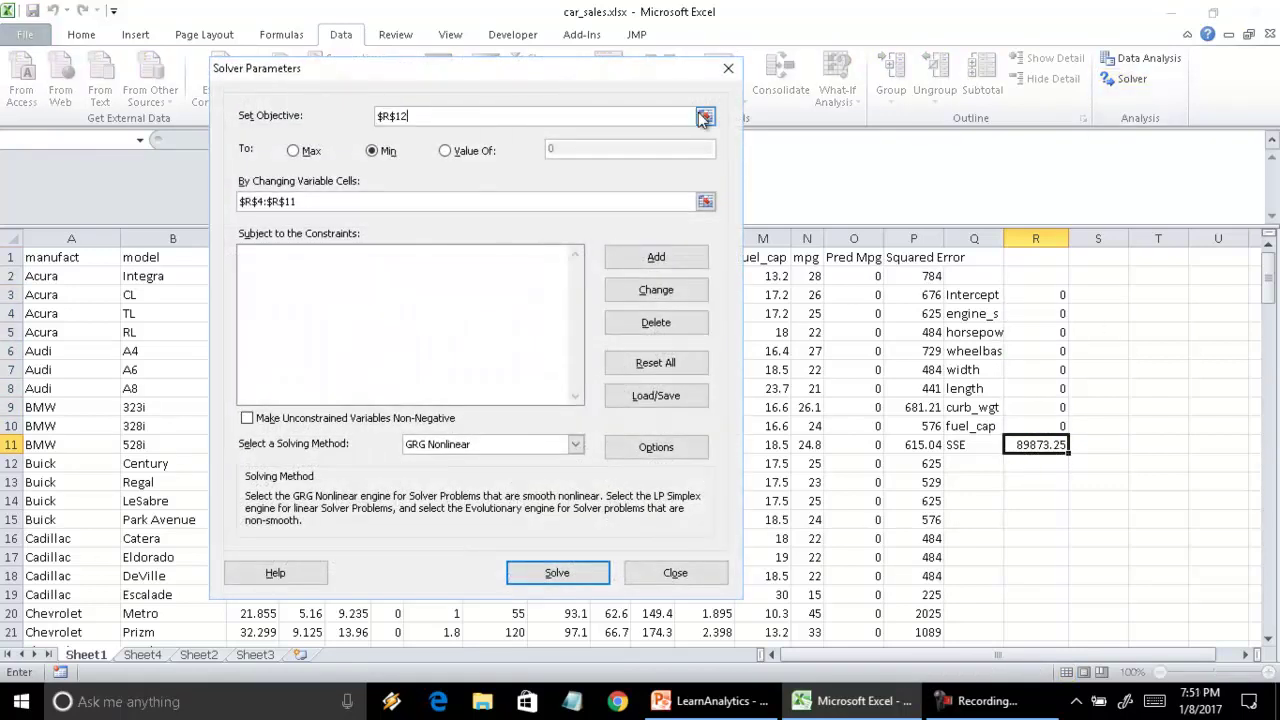
pyautogui.click(705, 118)
pyautogui.click(1038, 446)
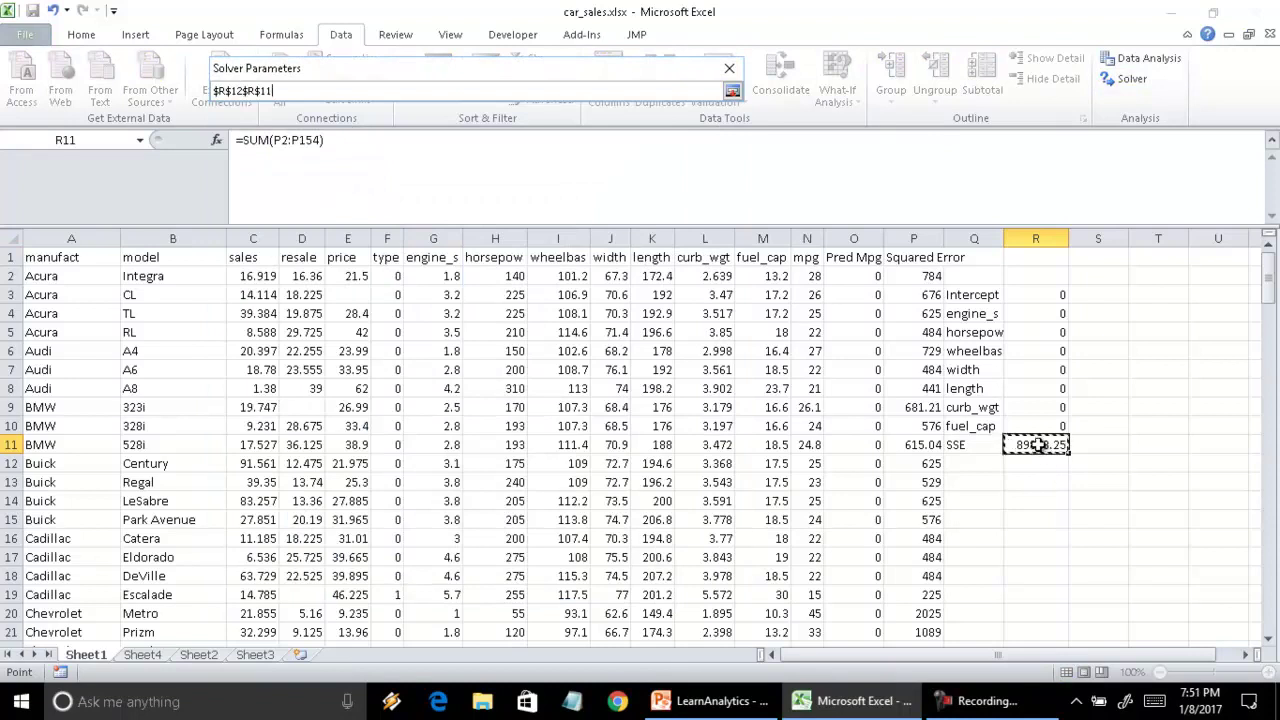
pyautogui.click(732, 91)
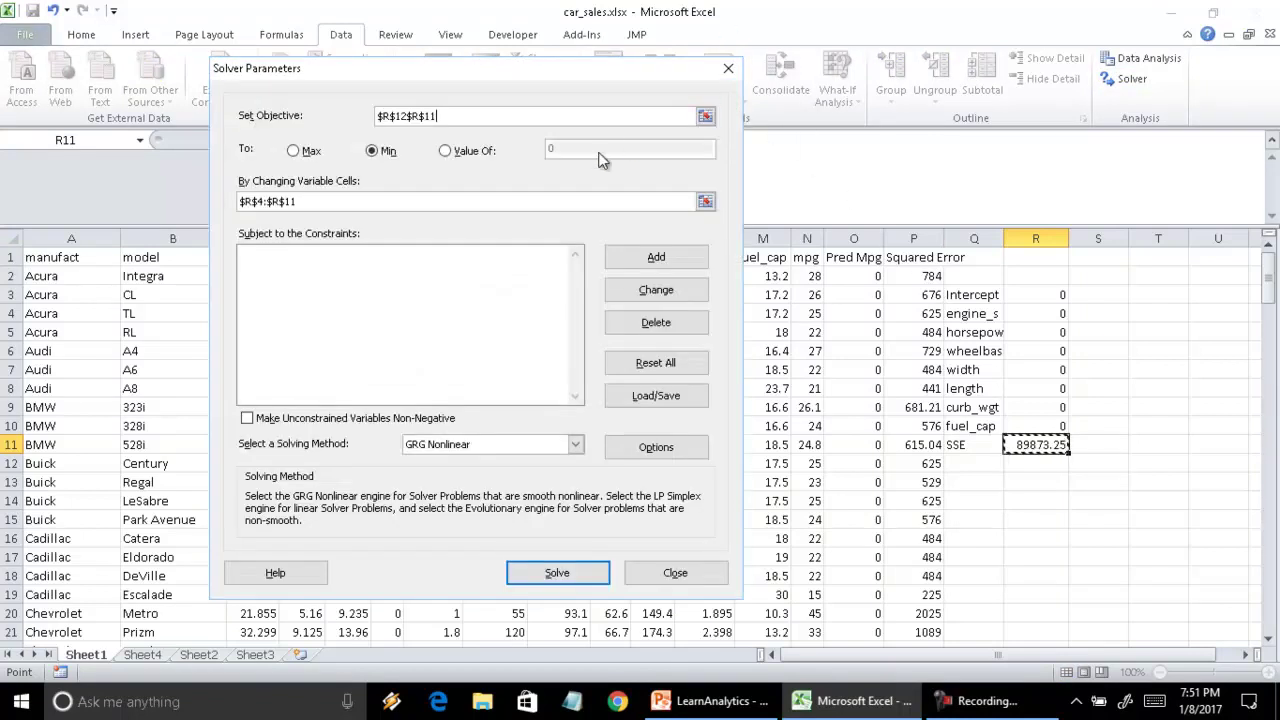
# Step: Set Solver's changing variable cells to the coefficient range $R$3:$R$10
pyautogui.click(706, 202)
pyautogui.moveTo(1044, 296); pyautogui.dragTo(1048, 426)
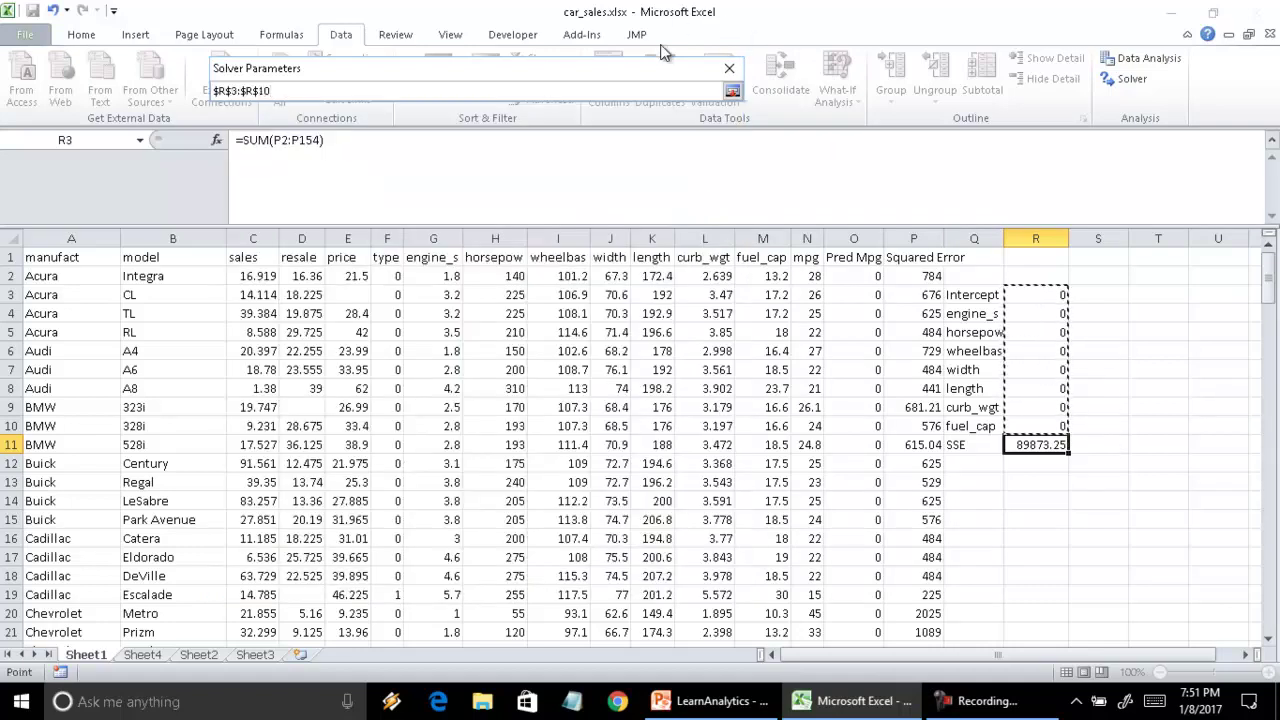
pyautogui.click(732, 92)
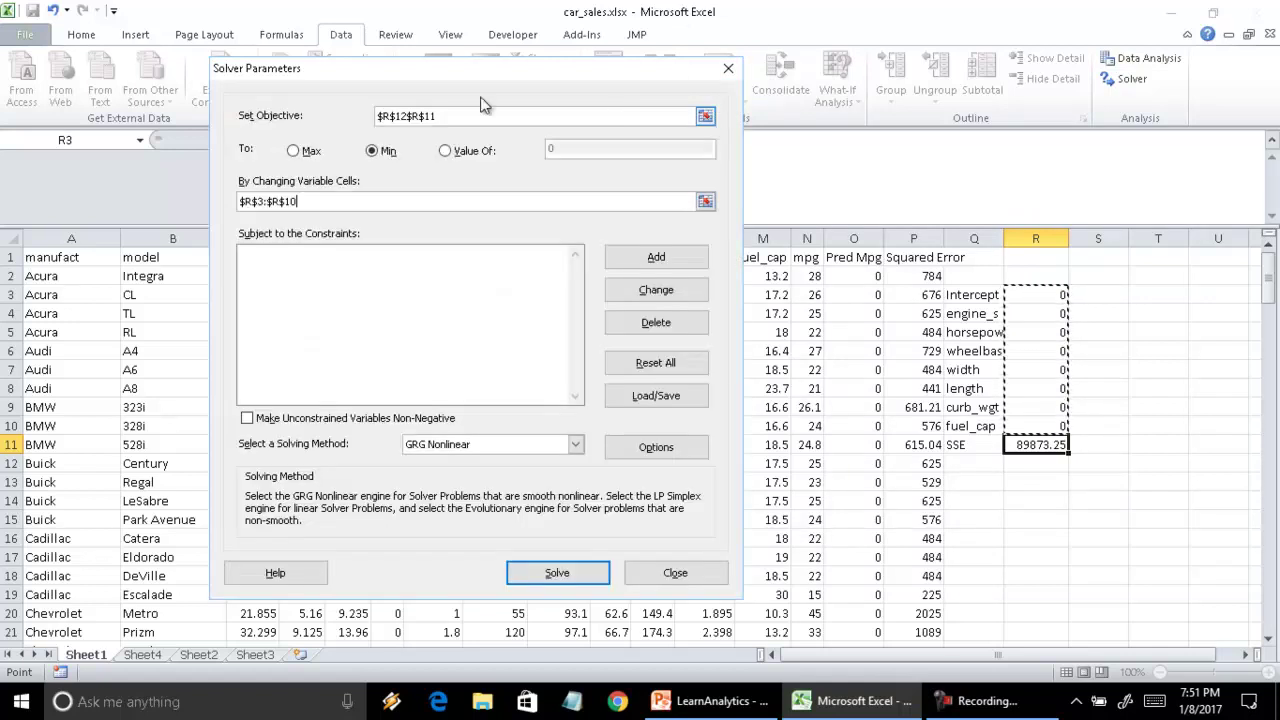
# Step: Clear the malformed Solver objective reference and set it to the SSE cell $R$11 only
pyautogui.click(500, 116)
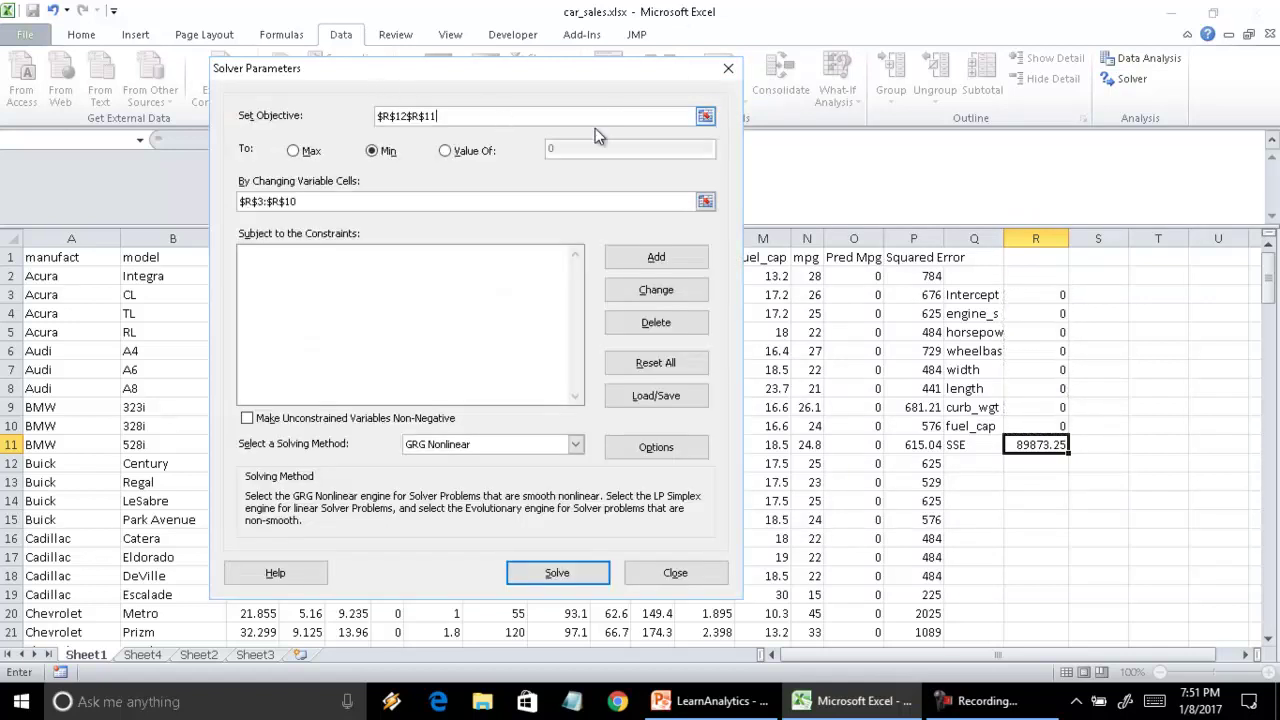
pyautogui.click(705, 117)
pyautogui.click(1032, 444)
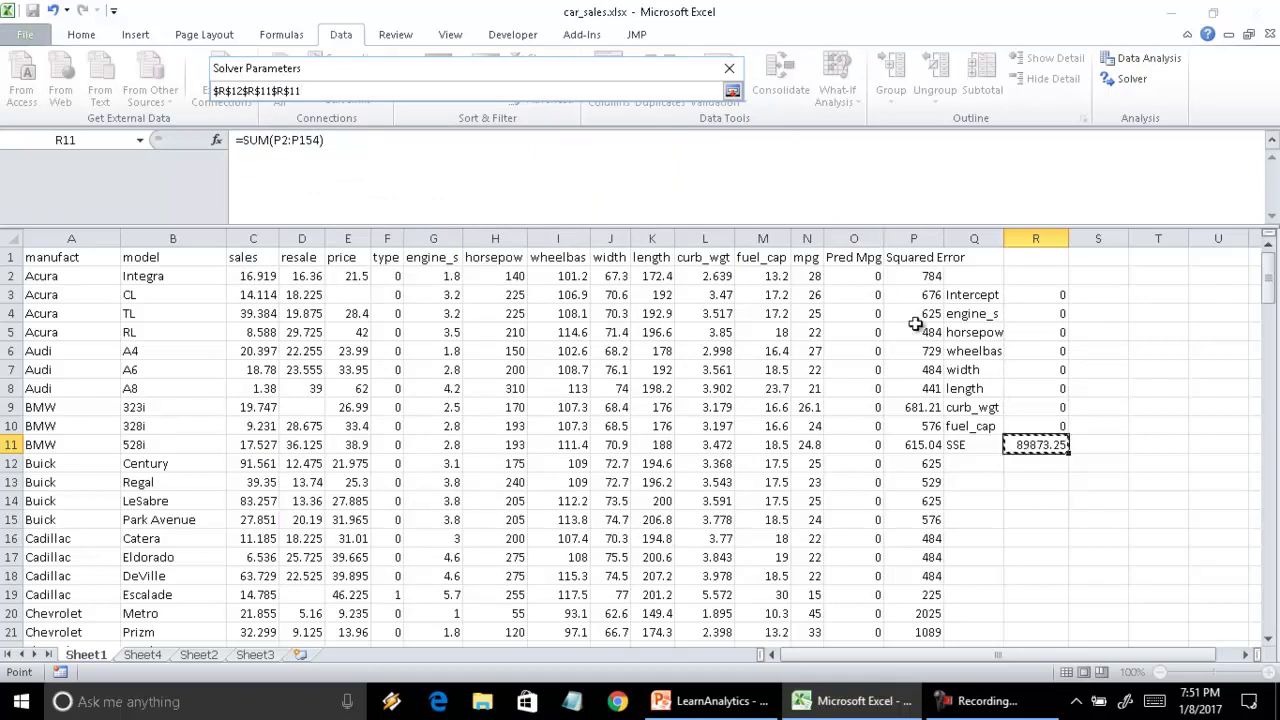
pyautogui.moveTo(329, 92); pyautogui.dragTo(160, 82)
pyautogui.press('BackSpace')
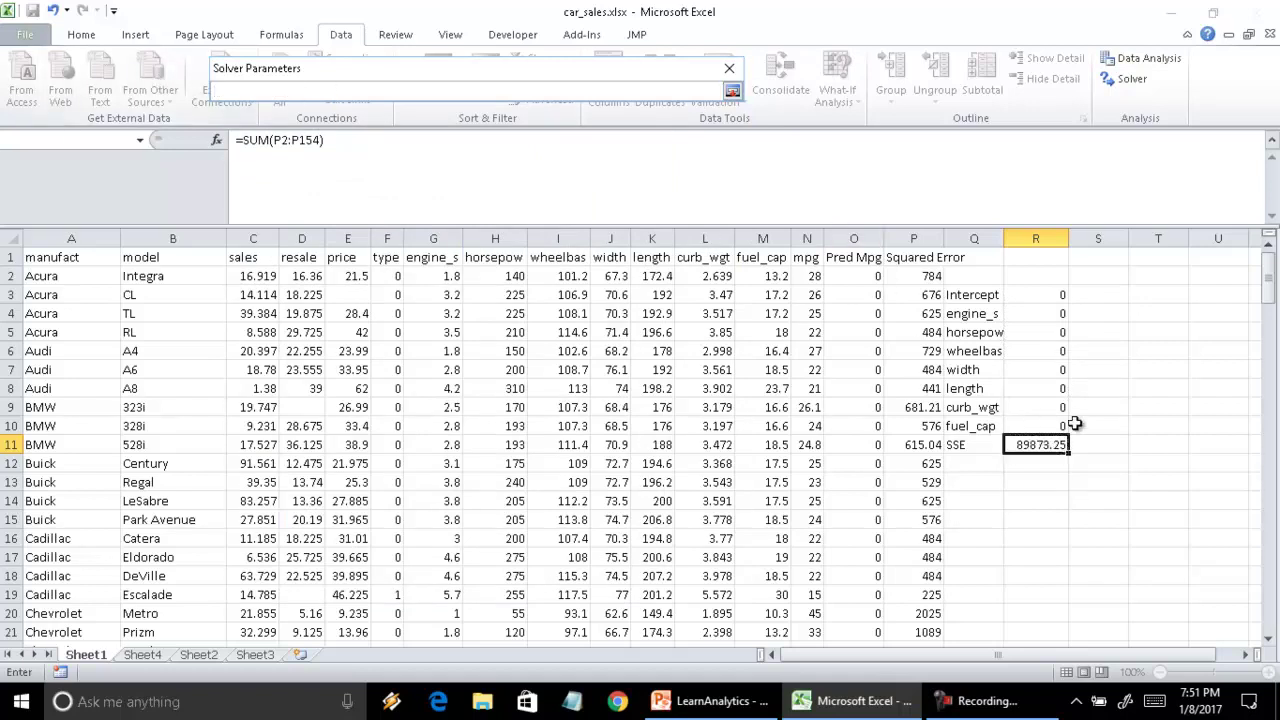
pyautogui.click(1045, 449)
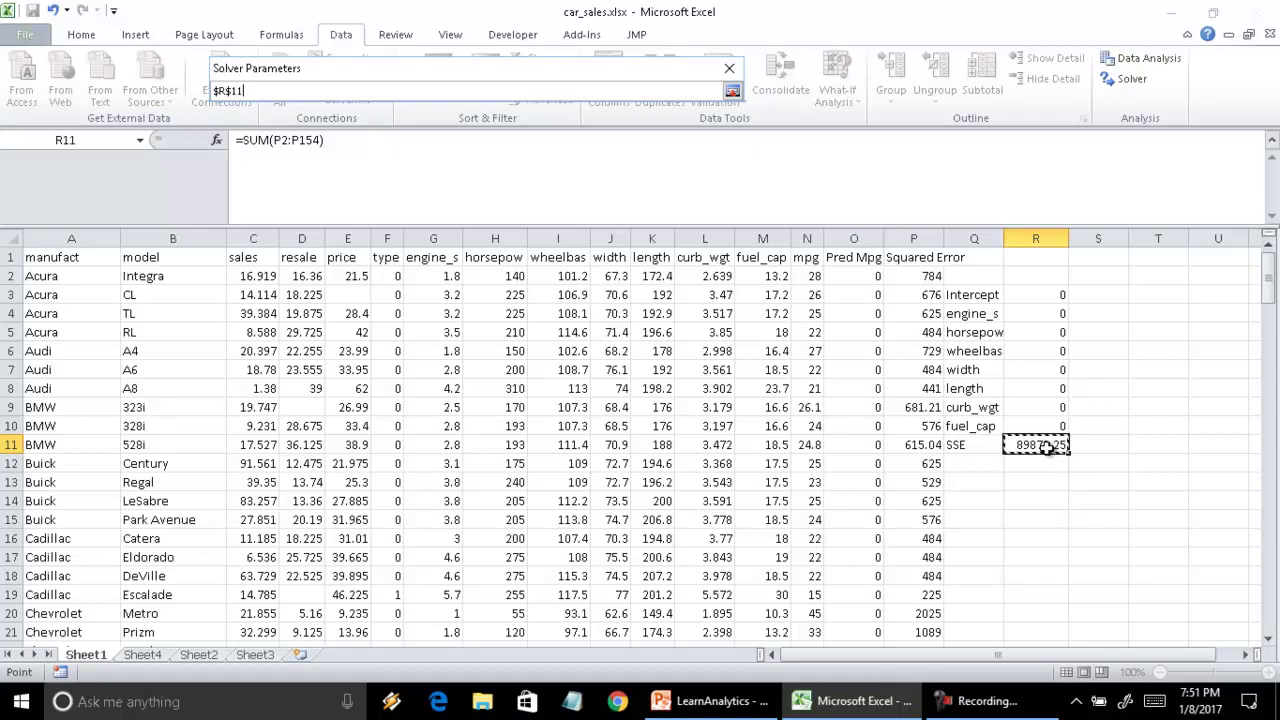
pyautogui.click(732, 91)
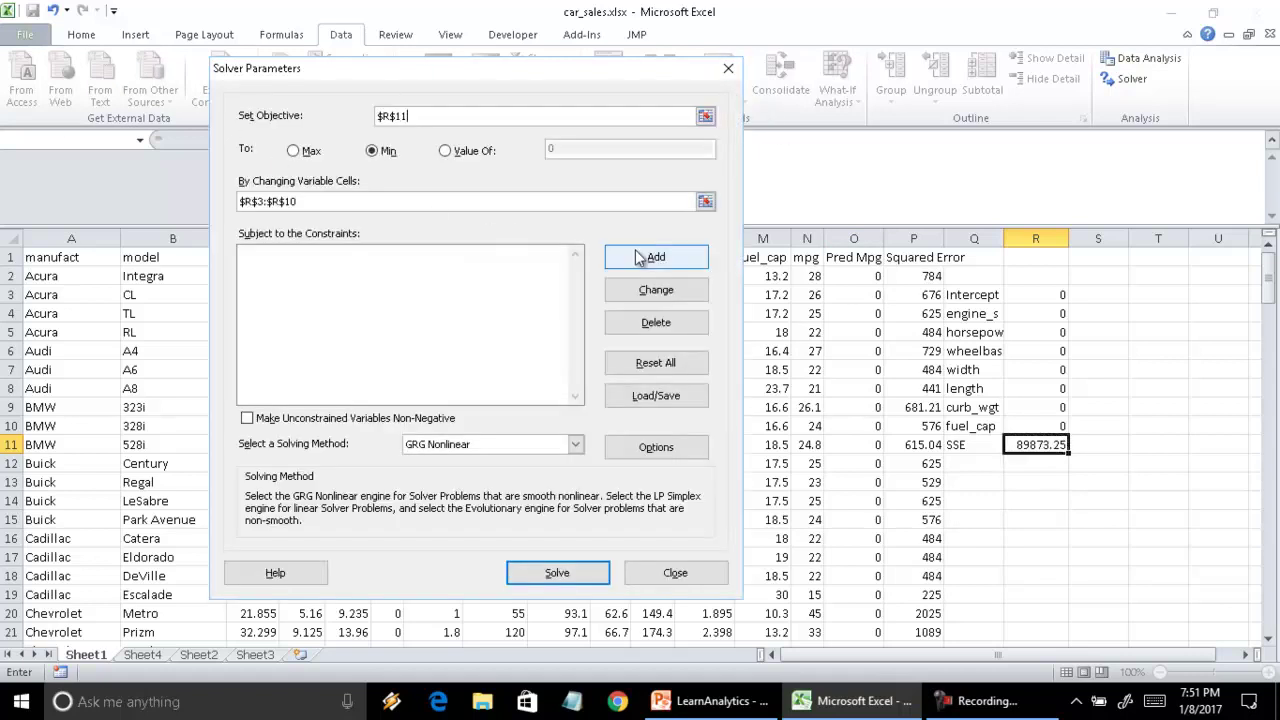
# Step: Solve for the minimum SSE, keep the Solver solution, and review the estimated coefficients and SSE
pyautogui.click(554, 577)
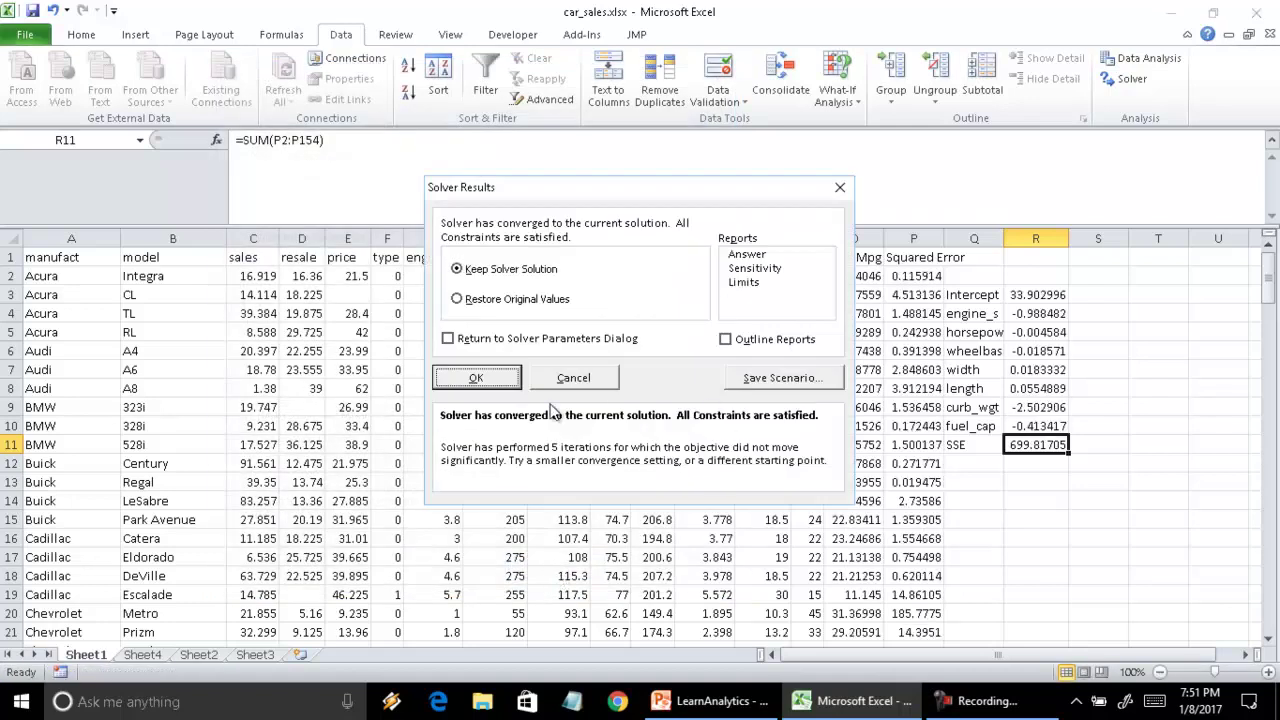
pyautogui.click(477, 377)
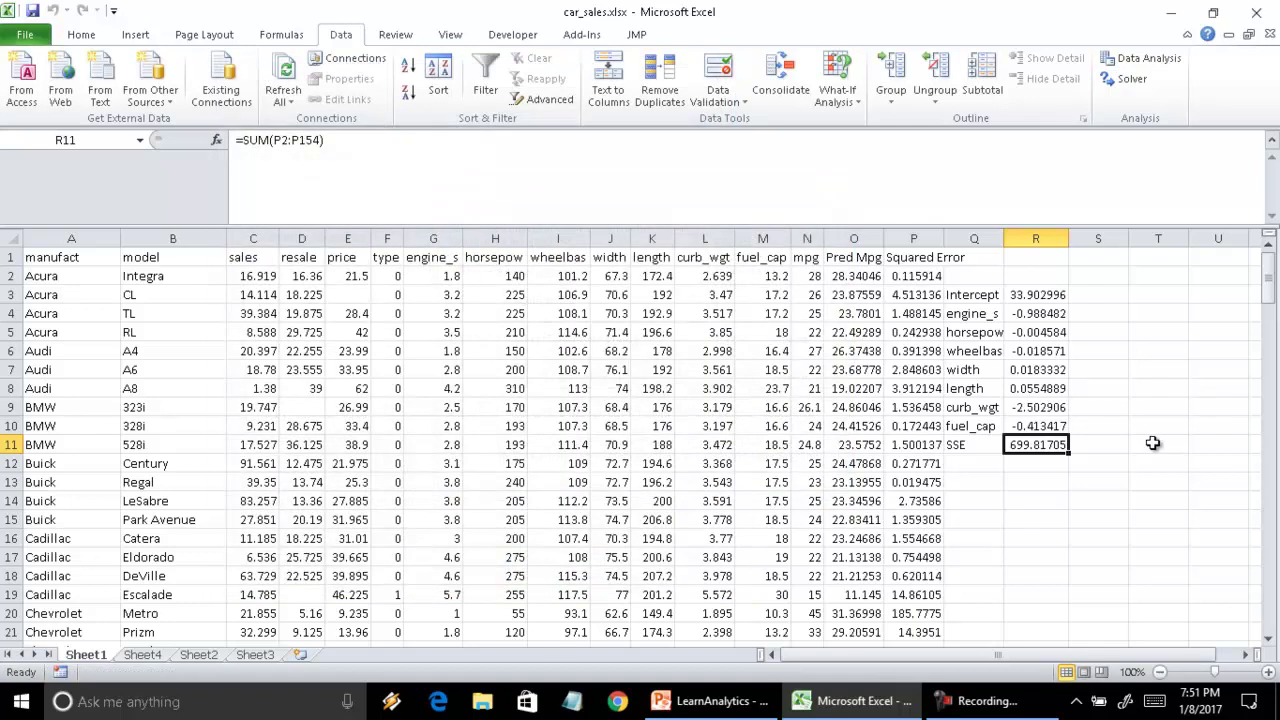
pyautogui.moveTo(1035, 295); pyautogui.dragTo(1035, 427)
pyautogui.click(1035, 445)
pyautogui.click(790, 316)
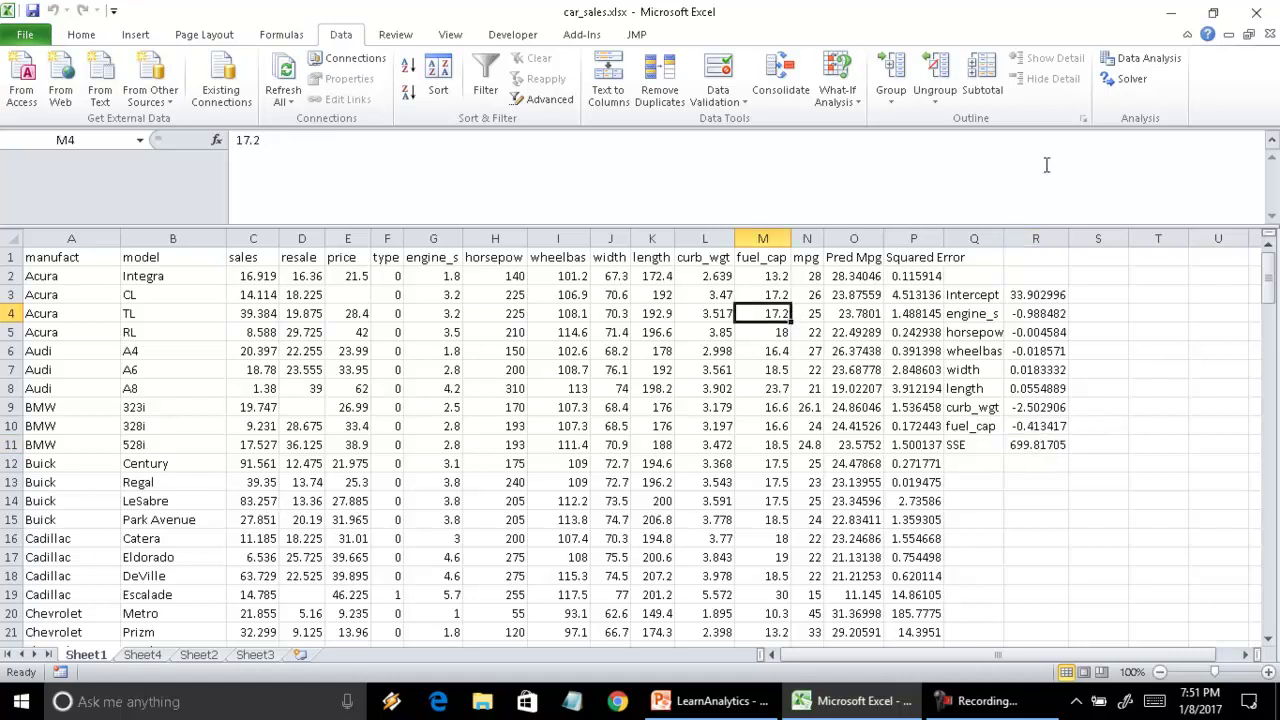
# Step: Open the Regression analysis tool and set the Input Y Range to the mpg column, $N$1:$N$154
pyautogui.click(1146, 62)
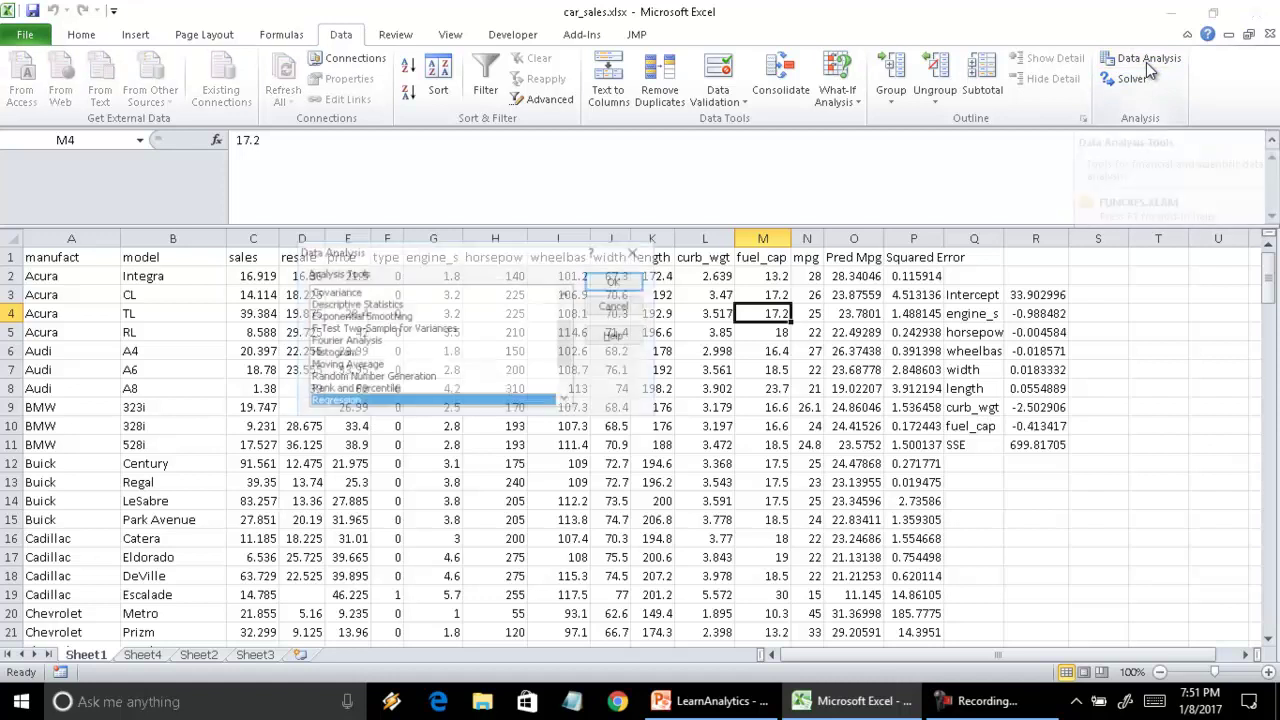
pyautogui.click(616, 281)
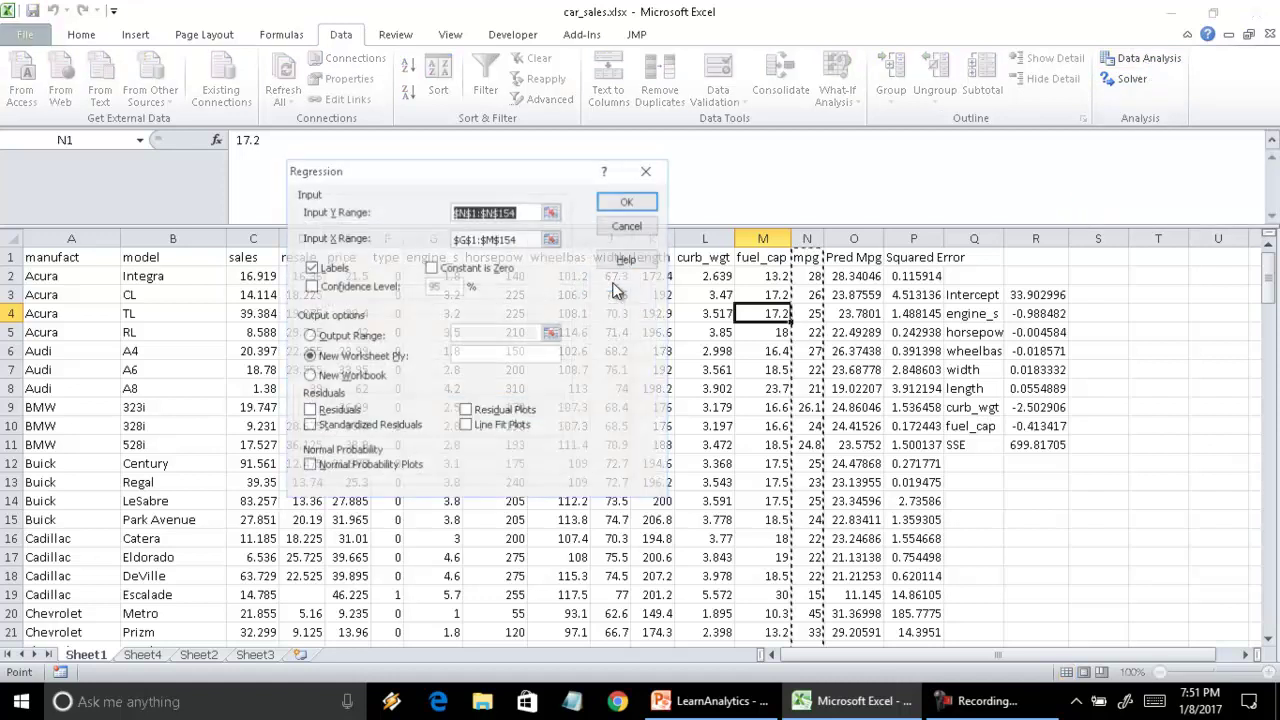
pyautogui.click(538, 213)
pyautogui.click(551, 211)
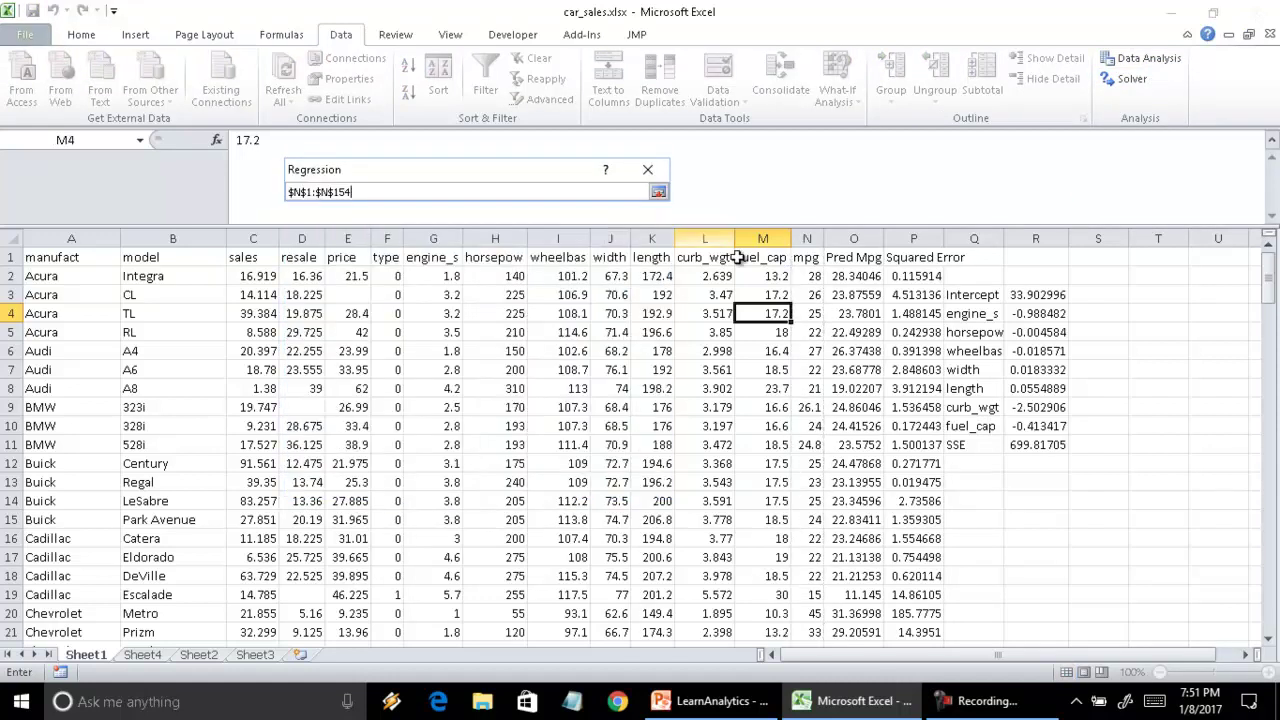
pyautogui.click(806, 257)
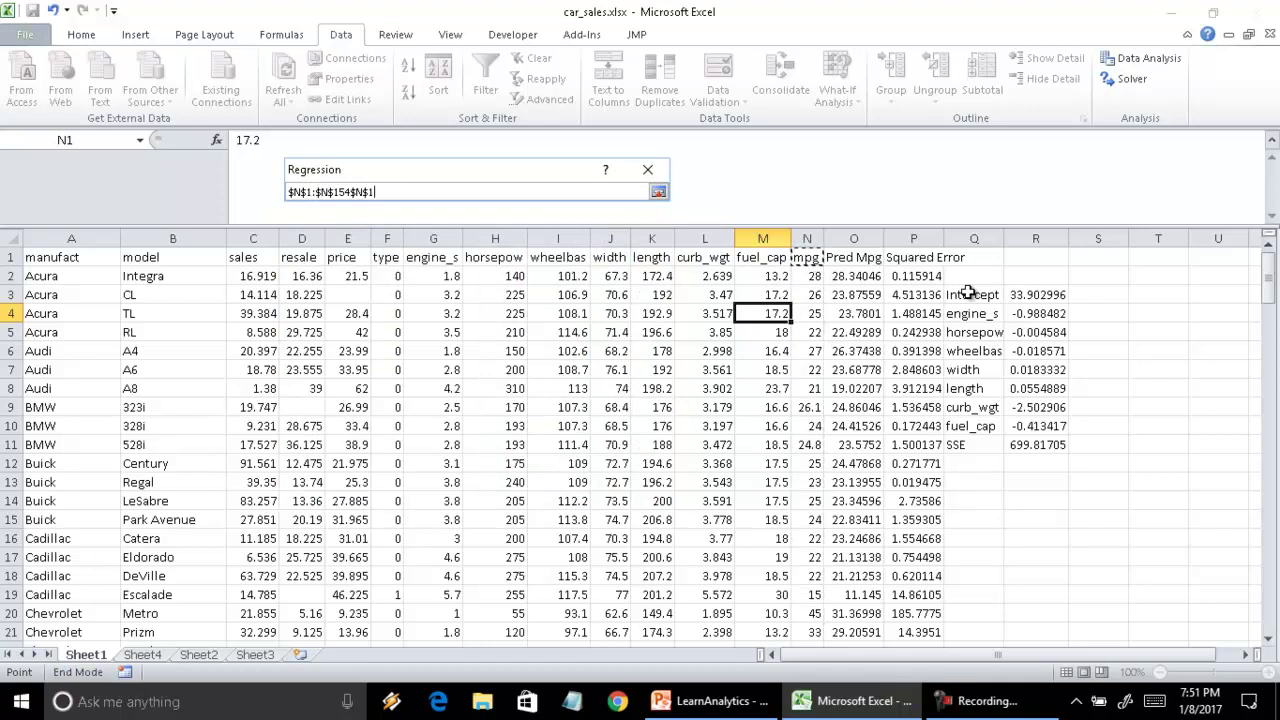
pyautogui.press('BackSpace')
pyautogui.press('BackSpace')
pyautogui.press('BackSpace')
pyautogui.press('BackSpace')
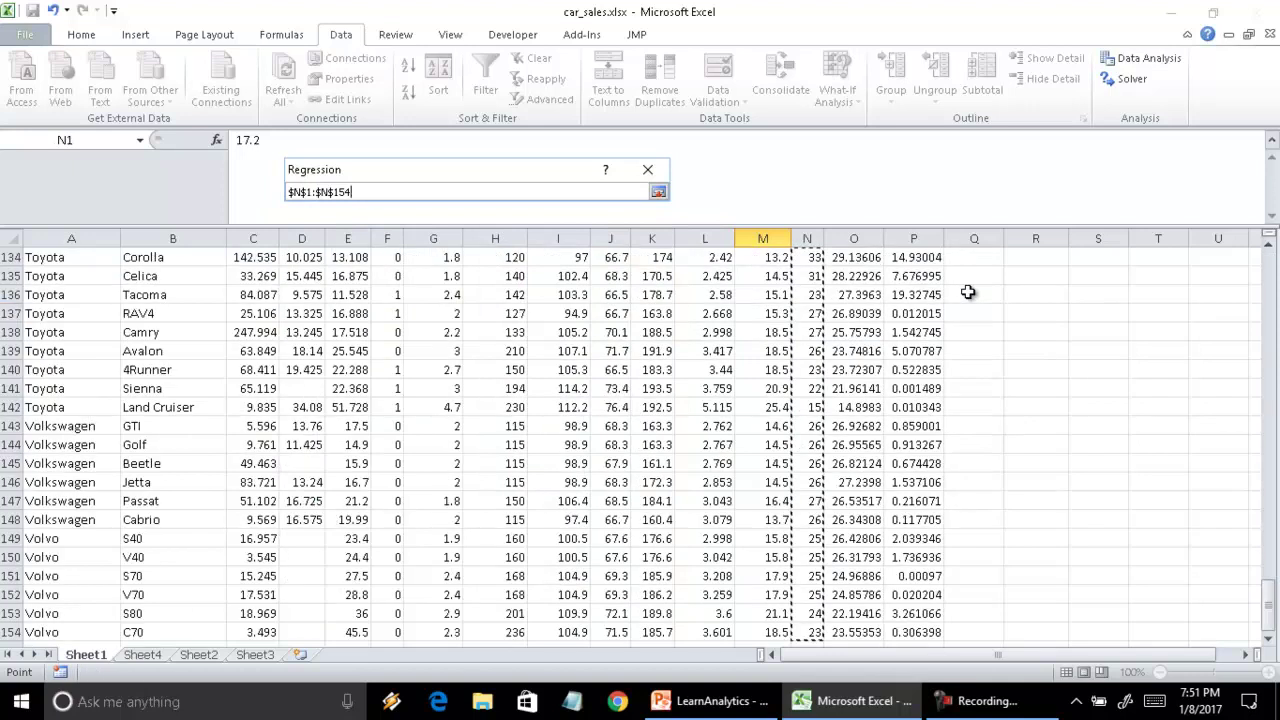
pyautogui.click(658, 191)
# Step: Set the Input X Range to $G$1:$M$154 and run the regression with labels to a new worksheet
pyautogui.click(557, 237)
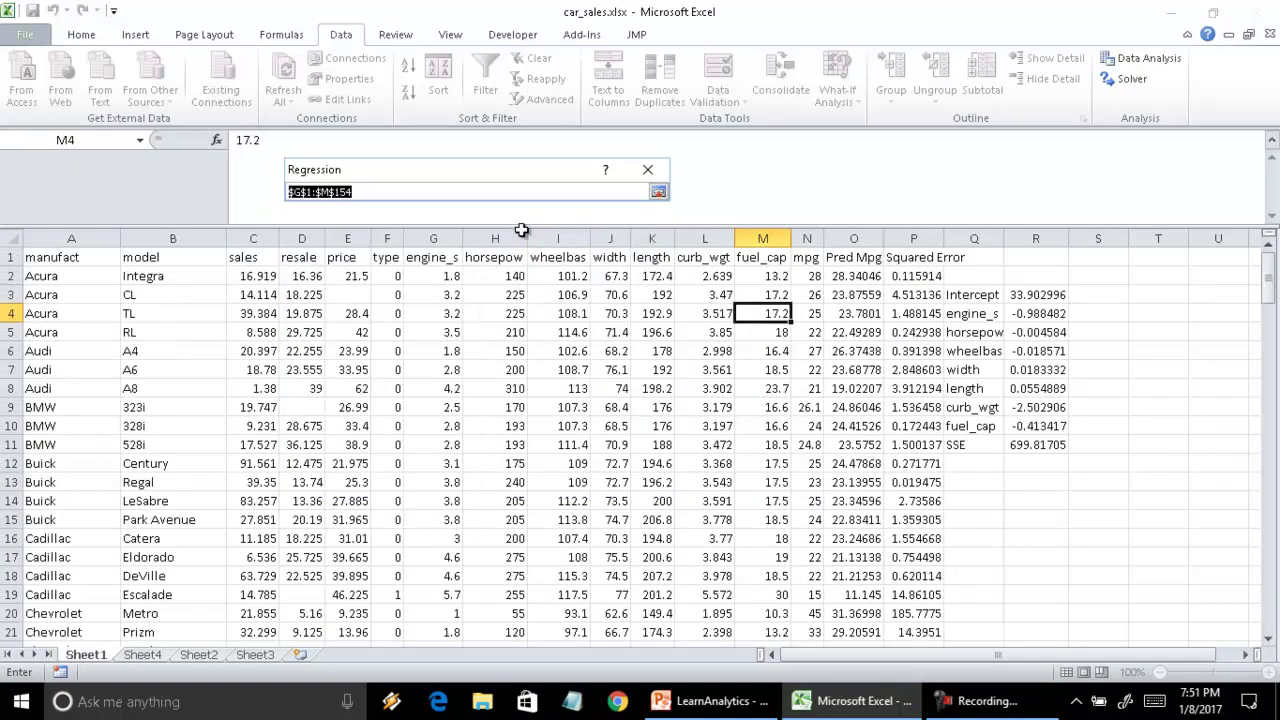
pyautogui.moveTo(432, 262); pyautogui.dragTo(763, 258)
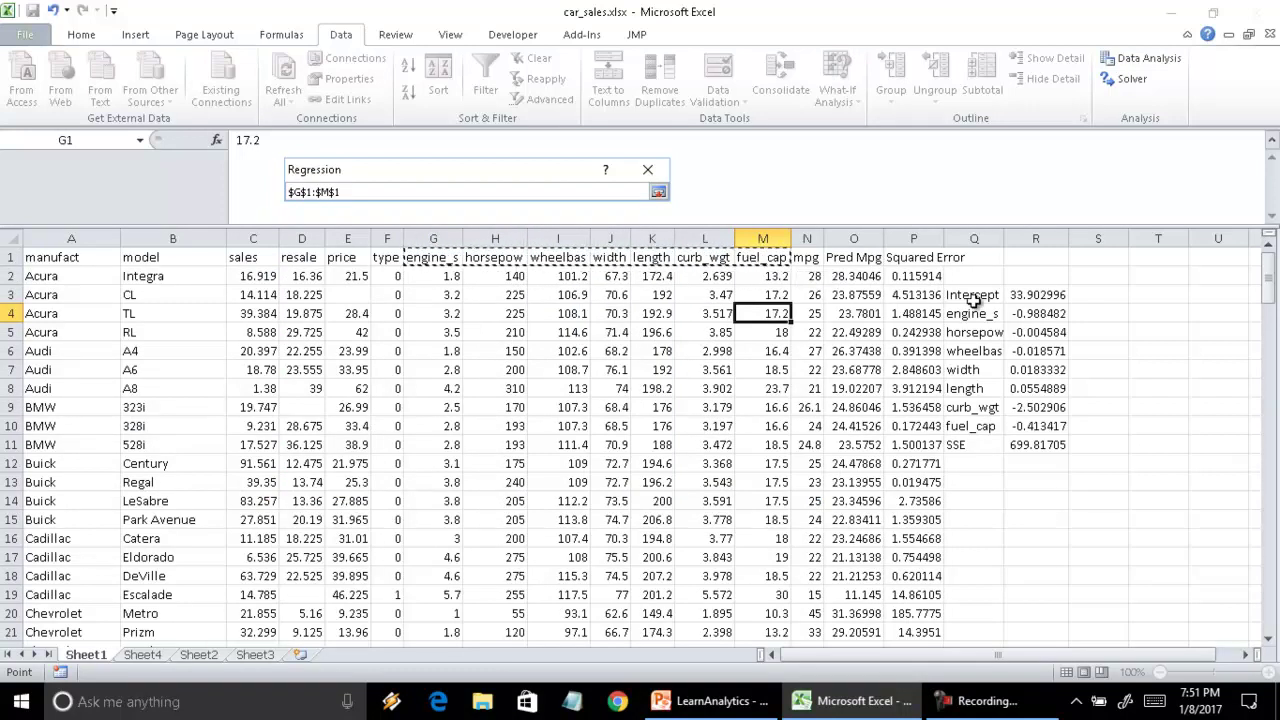
pyautogui.hotkey('ctrl', 'shift', 'Down')
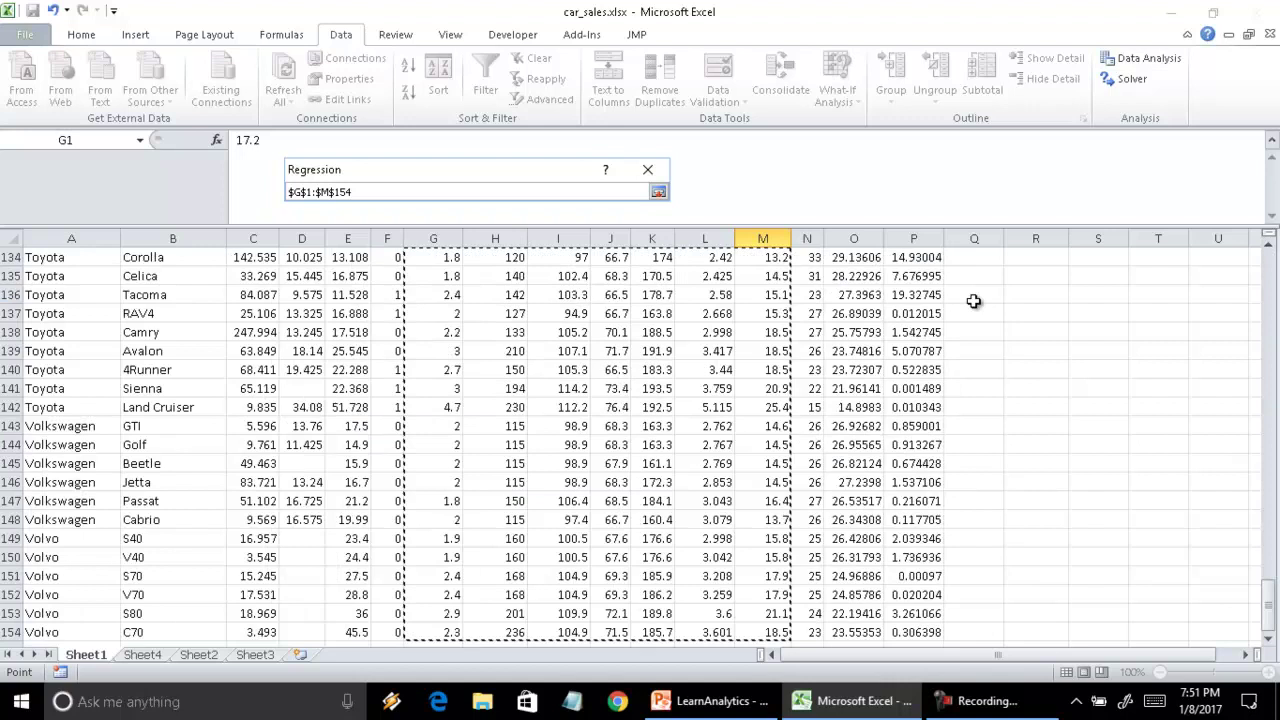
pyautogui.click(658, 191)
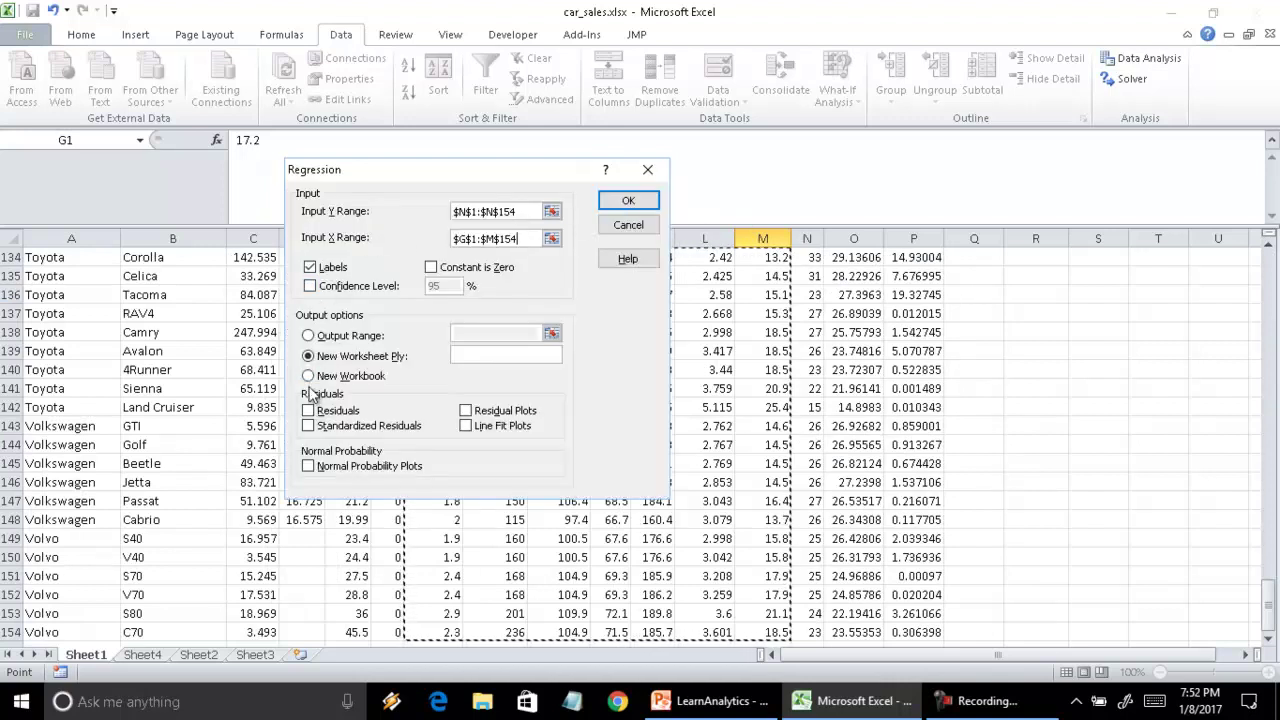
pyautogui.click(620, 206)
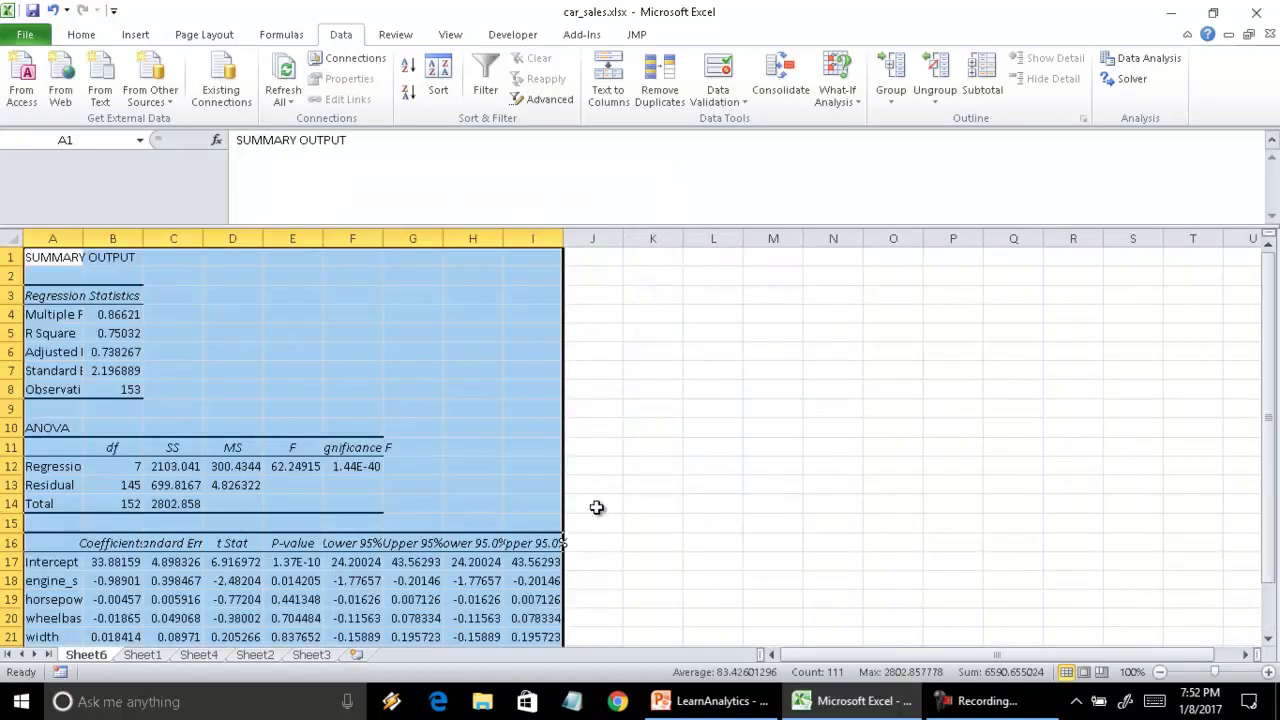
# Step: Copy the regression output's coefficient names and values, A17:B24, into Sheet1 beside the Solver estimates, starting at S3
pyautogui.scroll(-4, 424, 420)
pyautogui.scroll(2, 352, 428)
pyautogui.moveTo(55, 448); pyautogui.dragTo(135, 580)
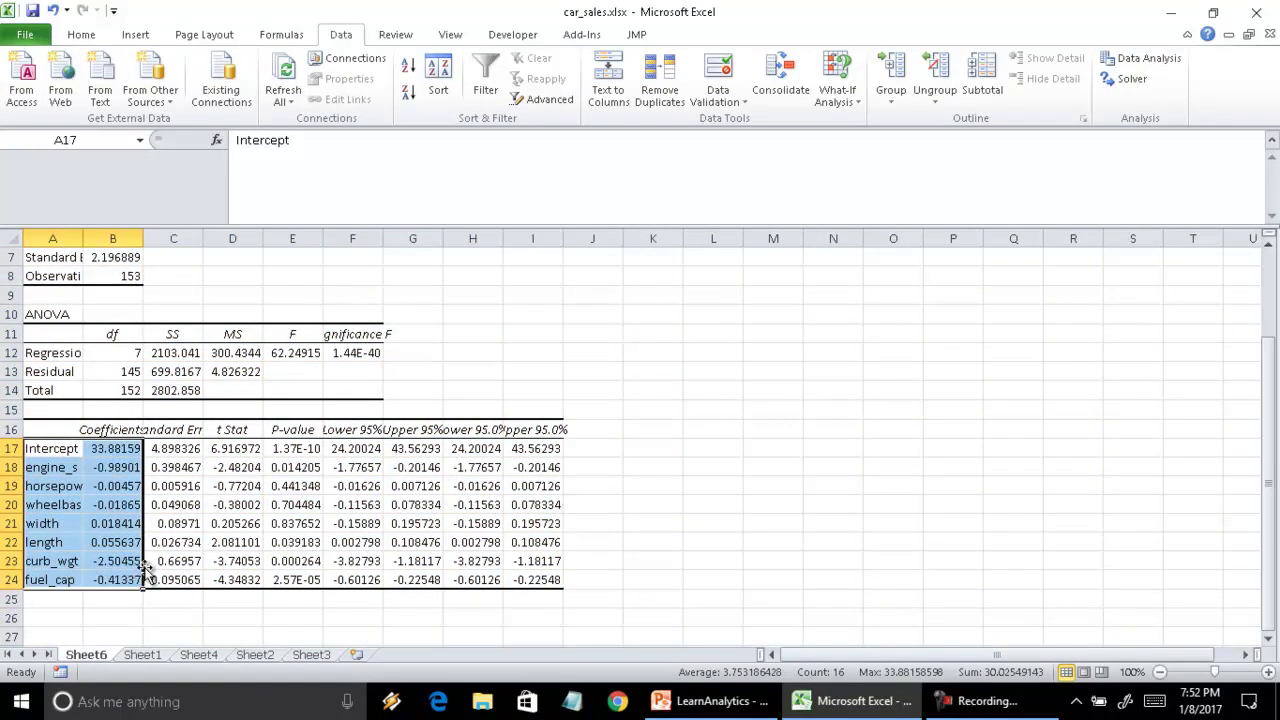
pyautogui.hotkey('ctrl', 'c')
pyautogui.click(148, 656)
pyautogui.scroll(20, 1065, 350)
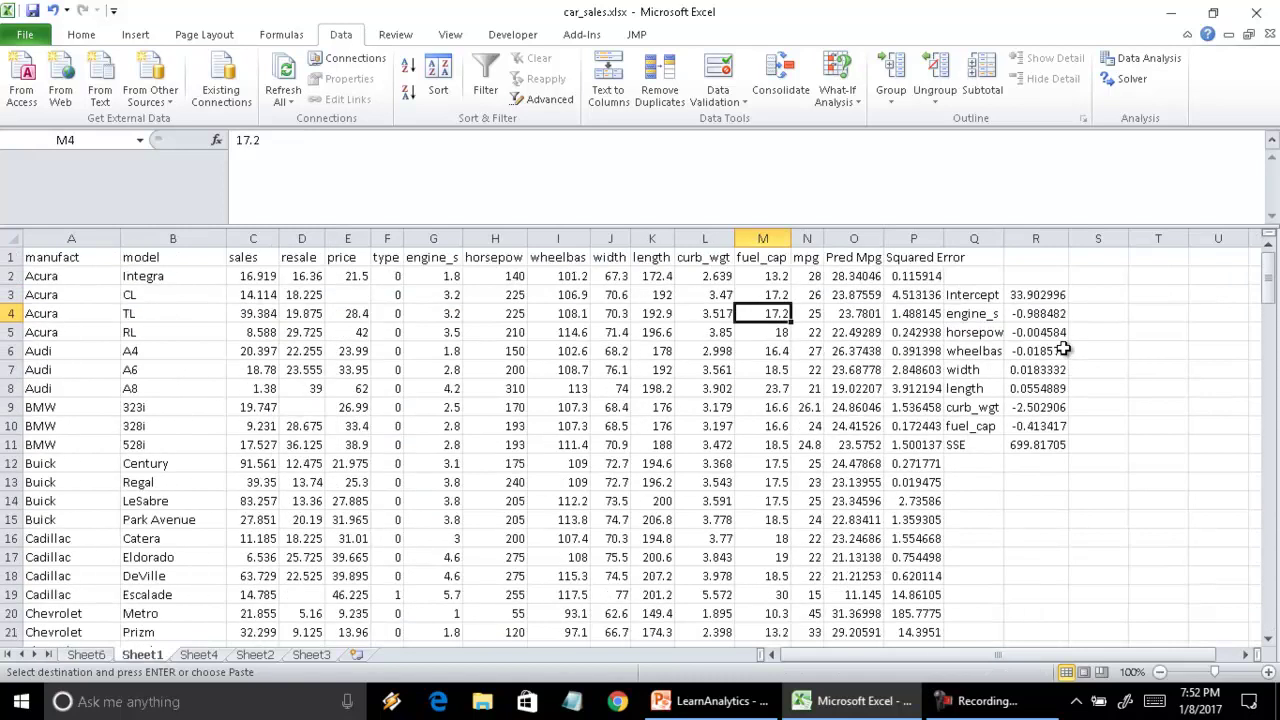
pyautogui.click(1101, 289)
pyautogui.hotkey('ctrl', 'v')
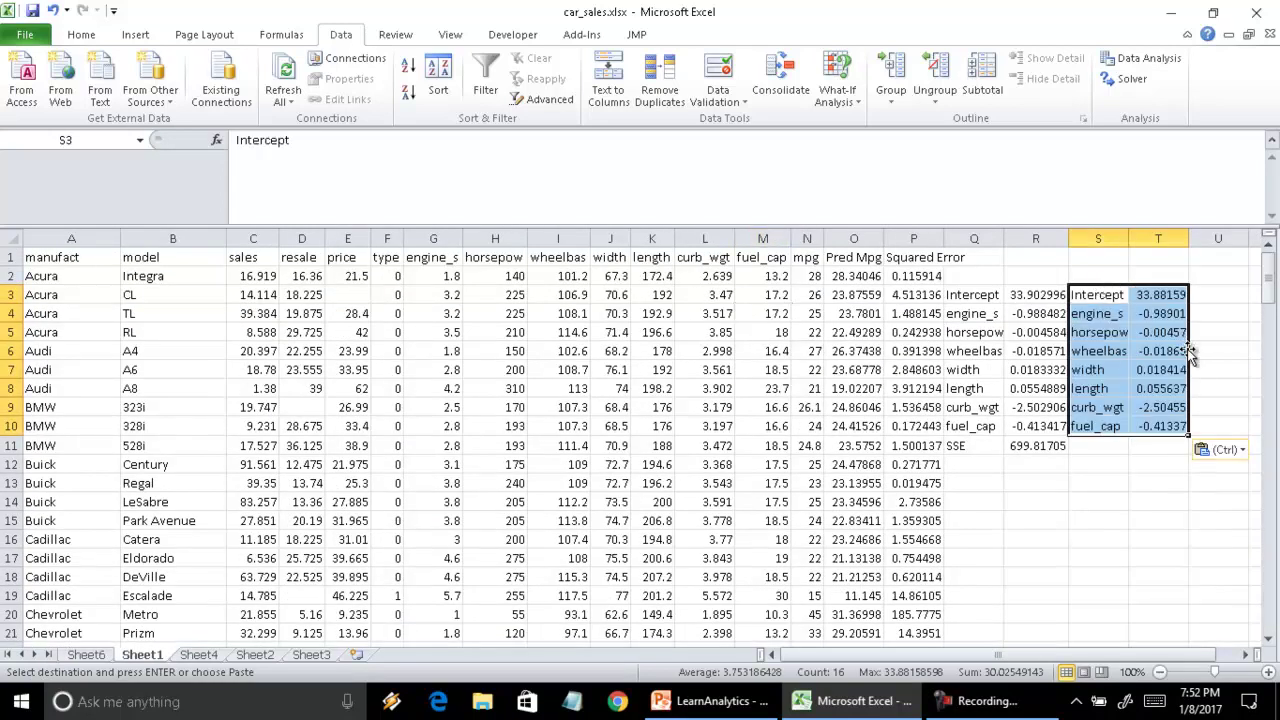
# Step: Compare the Solver coefficients in column R with the pasted regression coefficients in column T, predictor by predictor
pyautogui.click(1150, 300)
pyautogui.keyDown('ctrl'); pyautogui.click(1026, 292); pyautogui.keyUp('ctrl')
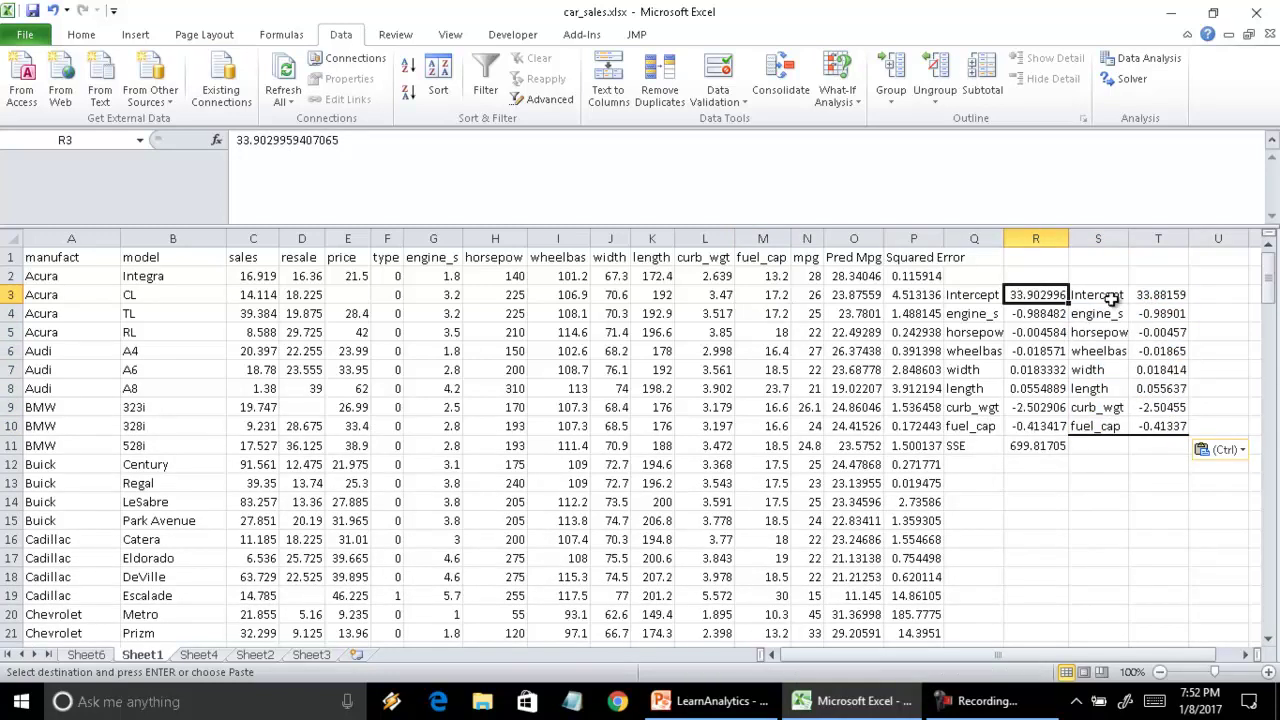
pyautogui.keyDown('ctrl'); pyautogui.click(1164, 297); pyautogui.keyUp('ctrl')
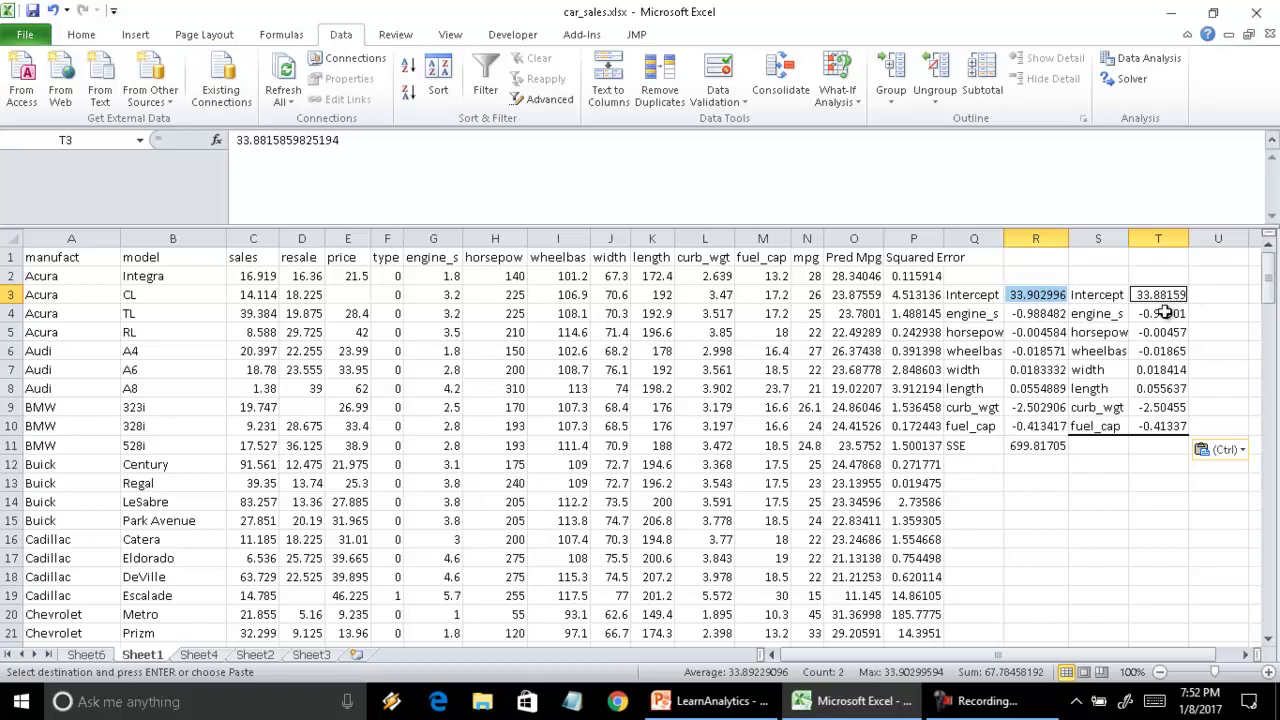
pyautogui.click(1045, 316)
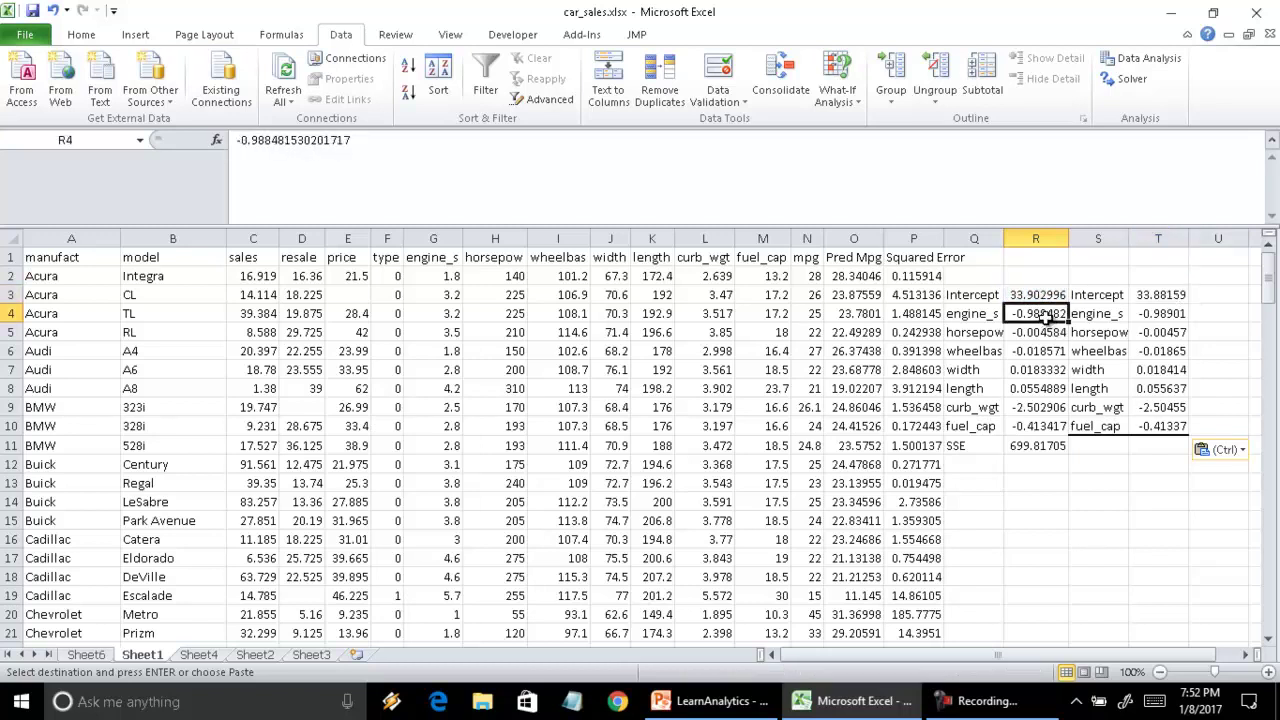
pyautogui.click(1176, 316)
pyautogui.click(1033, 336)
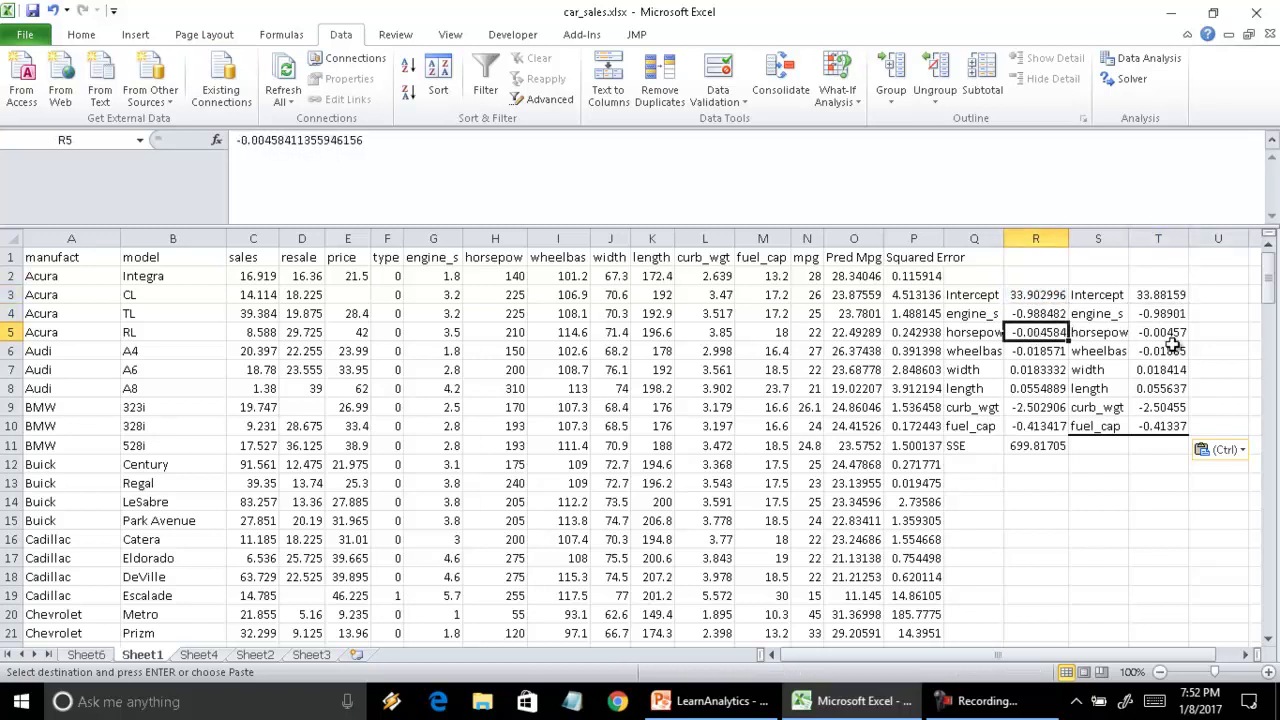
pyautogui.click(1170, 337)
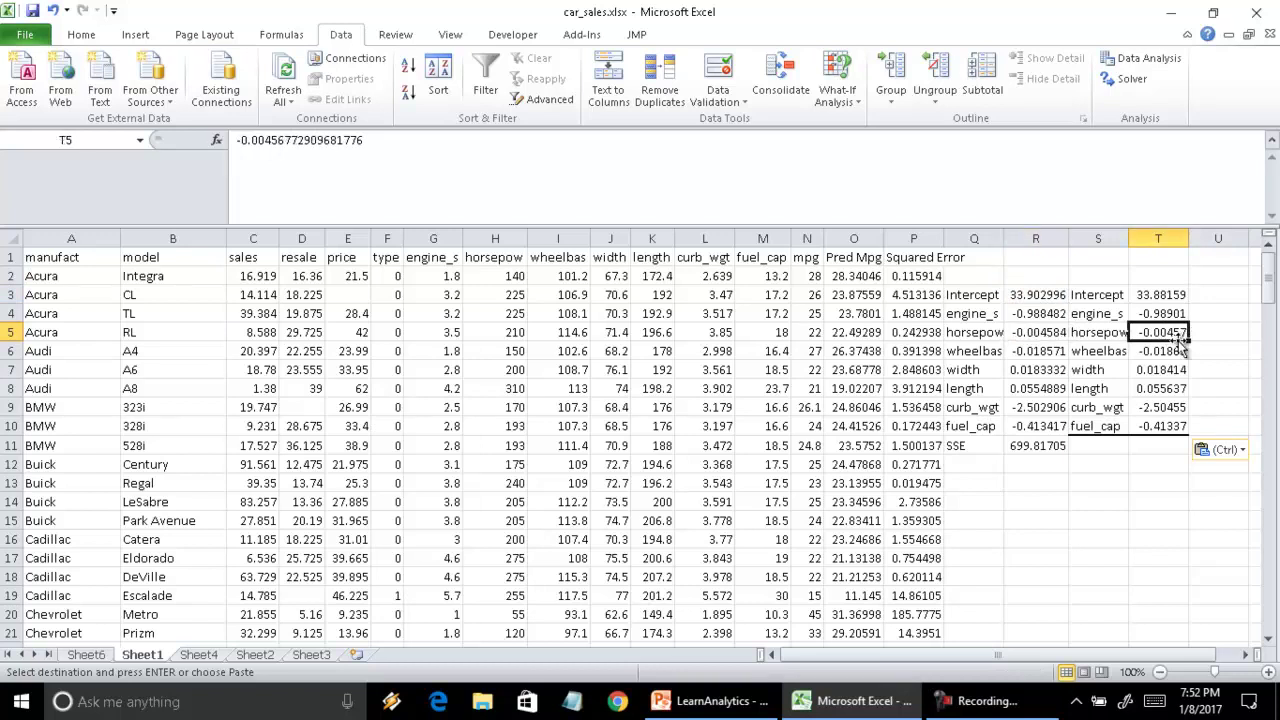
pyautogui.click(1056, 356)
pyautogui.click(1170, 357)
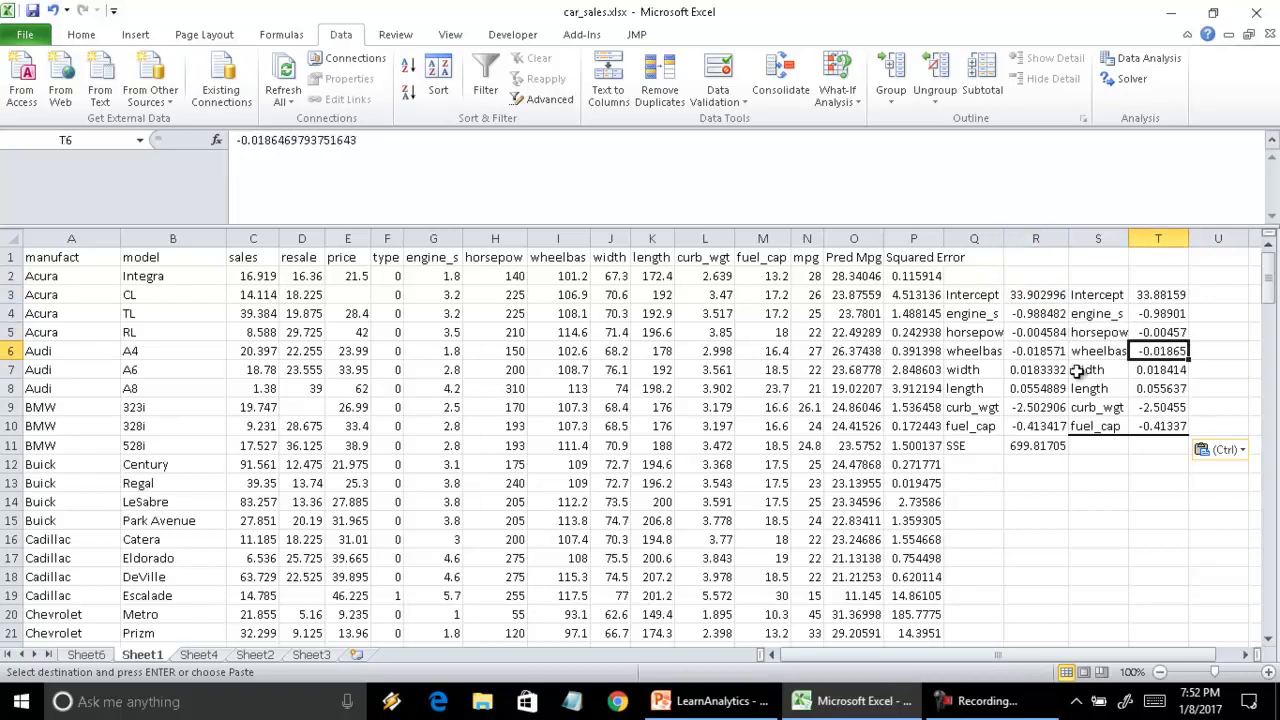
pyautogui.click(1035, 385)
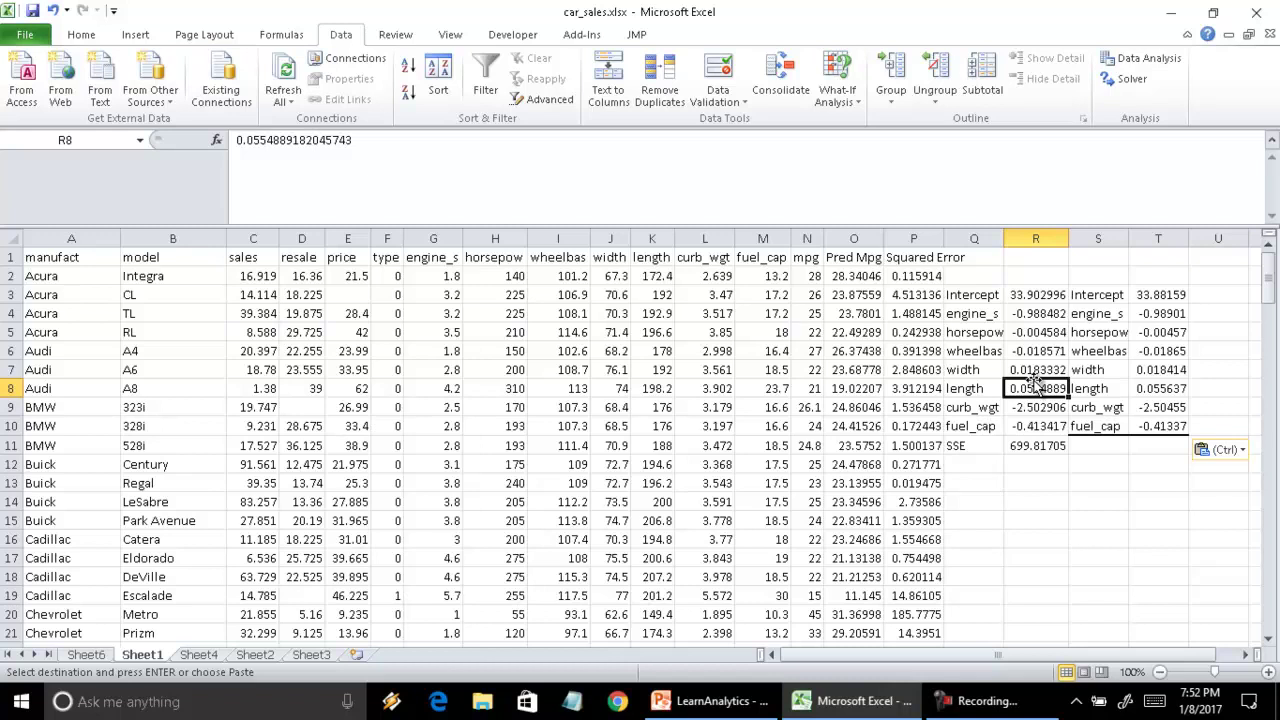
# Step: Review the PowerPoint slide on minimizing squared errors, then examine the single-predictor regression output on Sheet4 and the SSE chart on Sheet2 in Excel
pyautogui.click(718, 701)
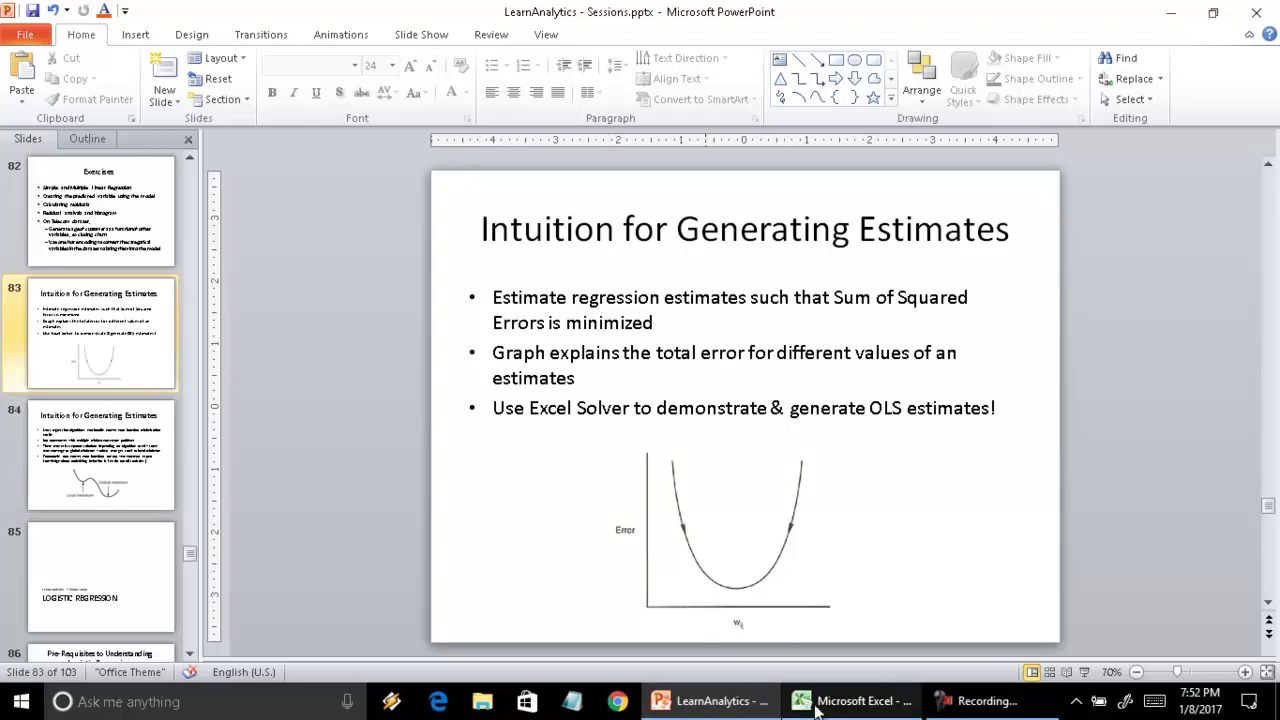
pyautogui.click(850, 701)
pyautogui.click(195, 654)
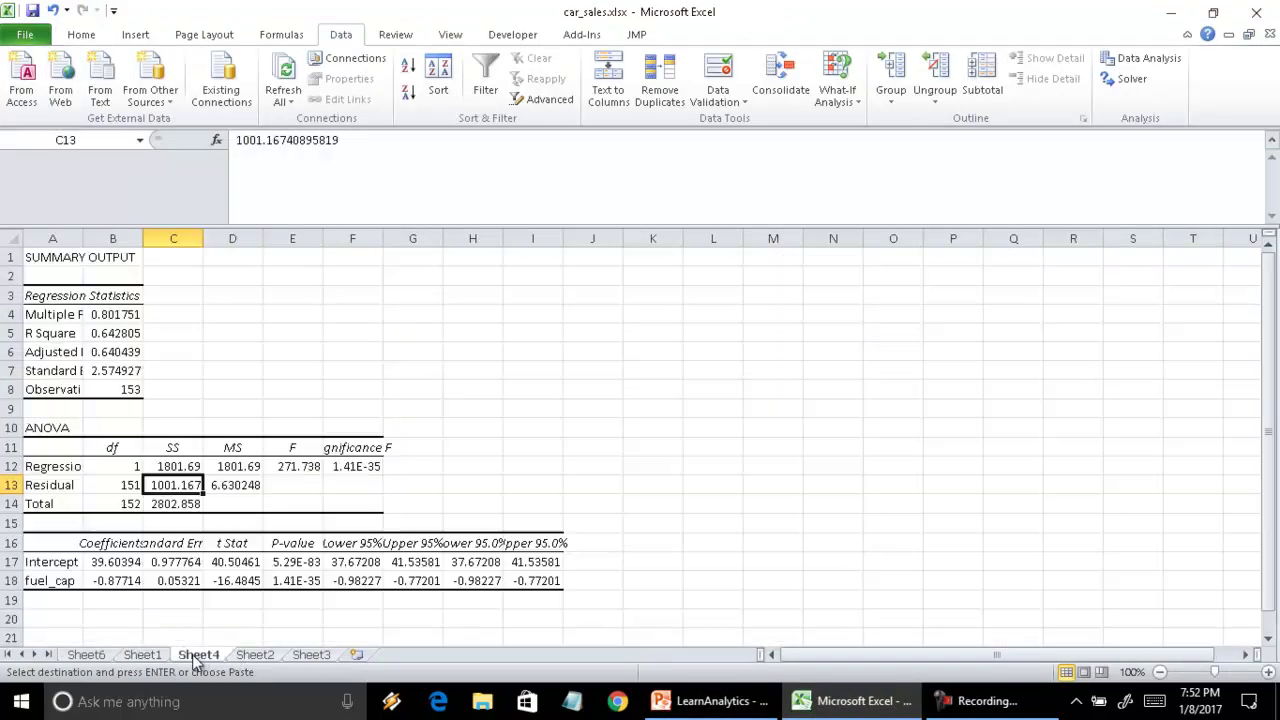
pyautogui.click(262, 656)
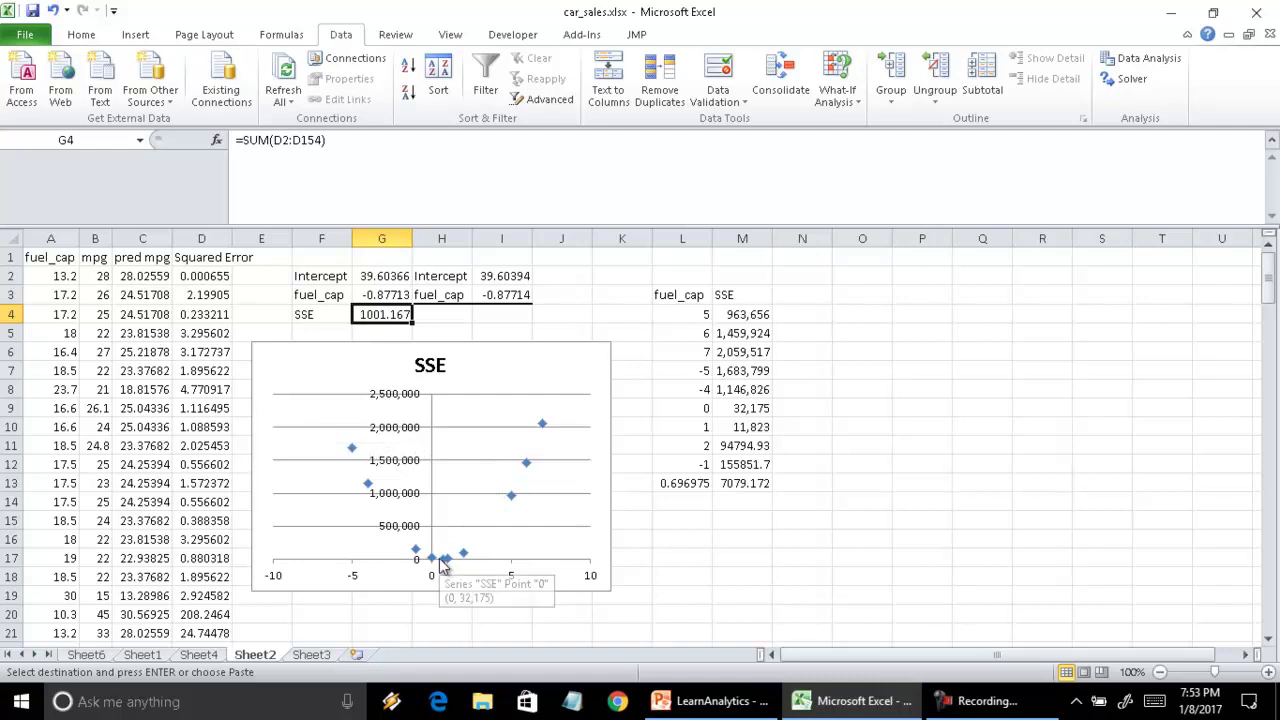
pyautogui.moveTo(437, 567)
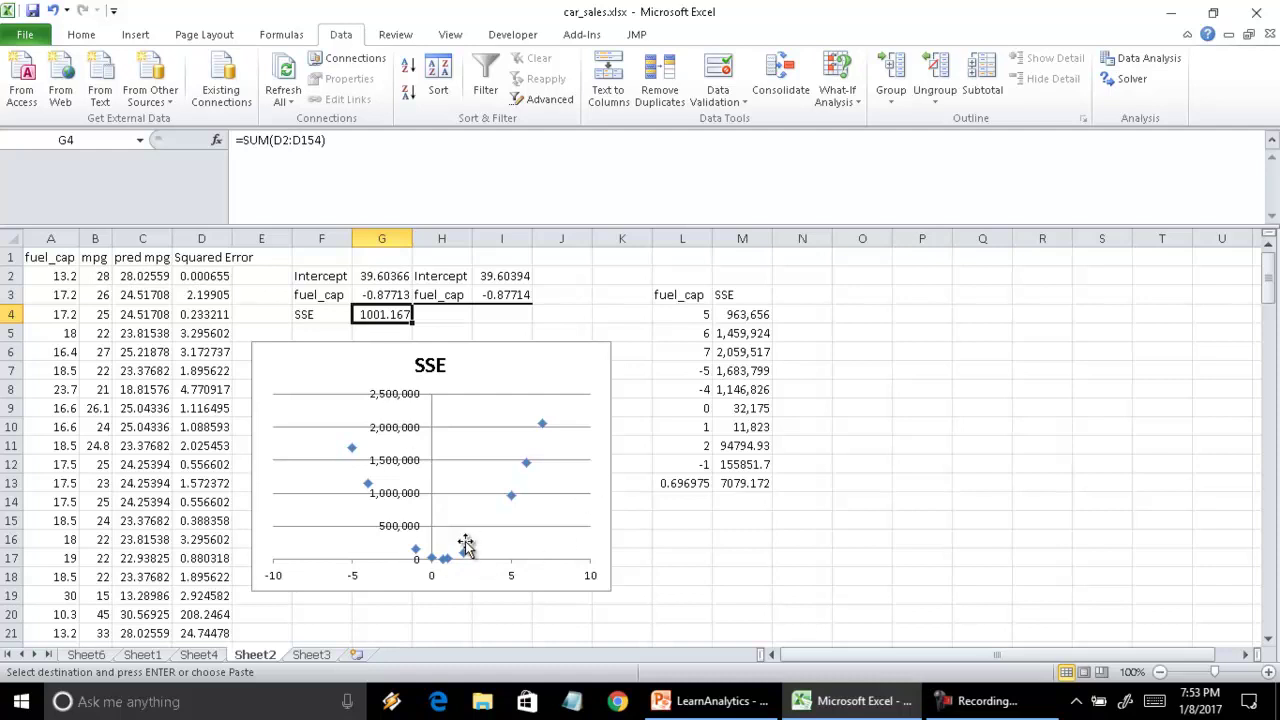
# Step: Switch to the PowerPoint presentation and show slide 84 on convex and non-convex error functions with local and global minima
pyautogui.click(705, 701)
pyautogui.click(152, 458)
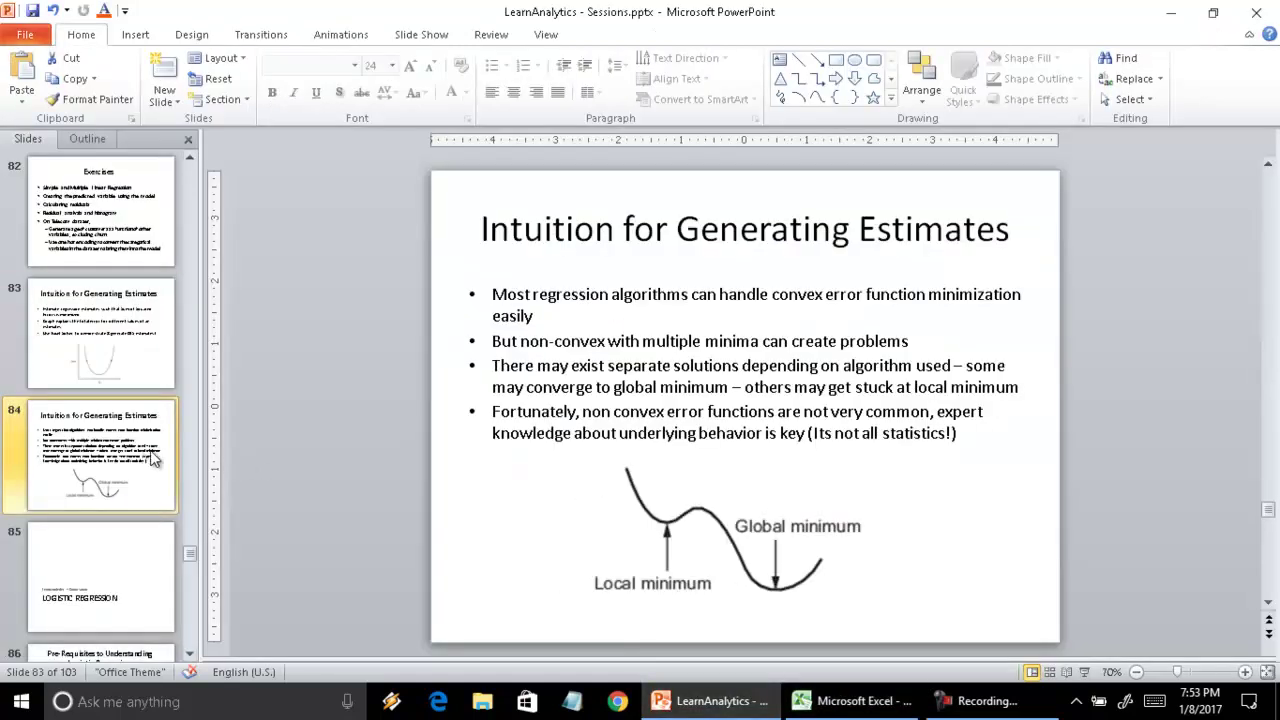